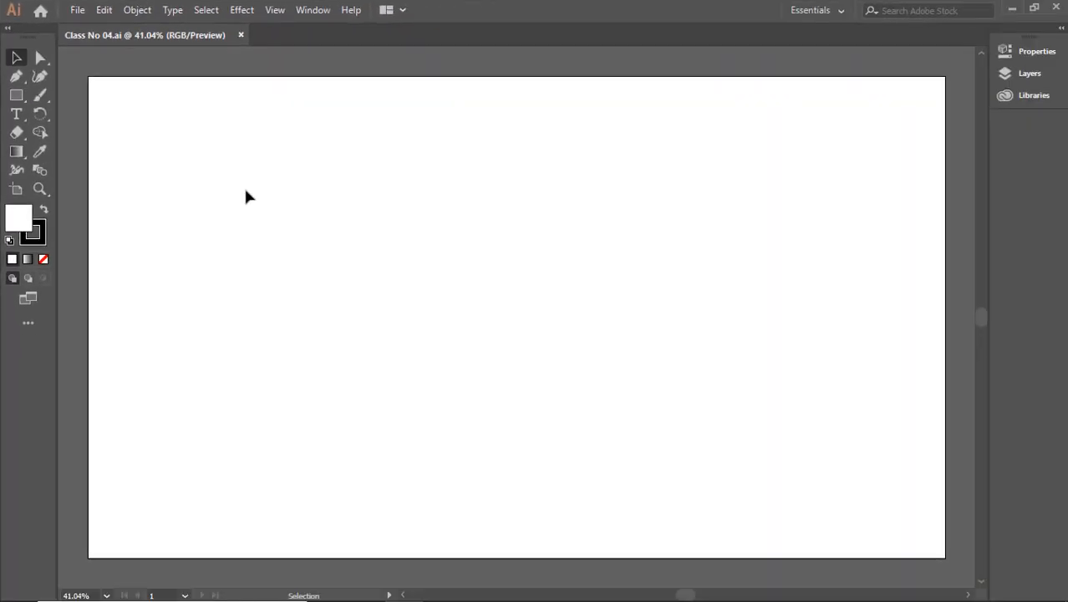
Step: Draw a closed triangle with the Pen tool, its upper side about 1030 px and its left side about 501 px long
key("p")
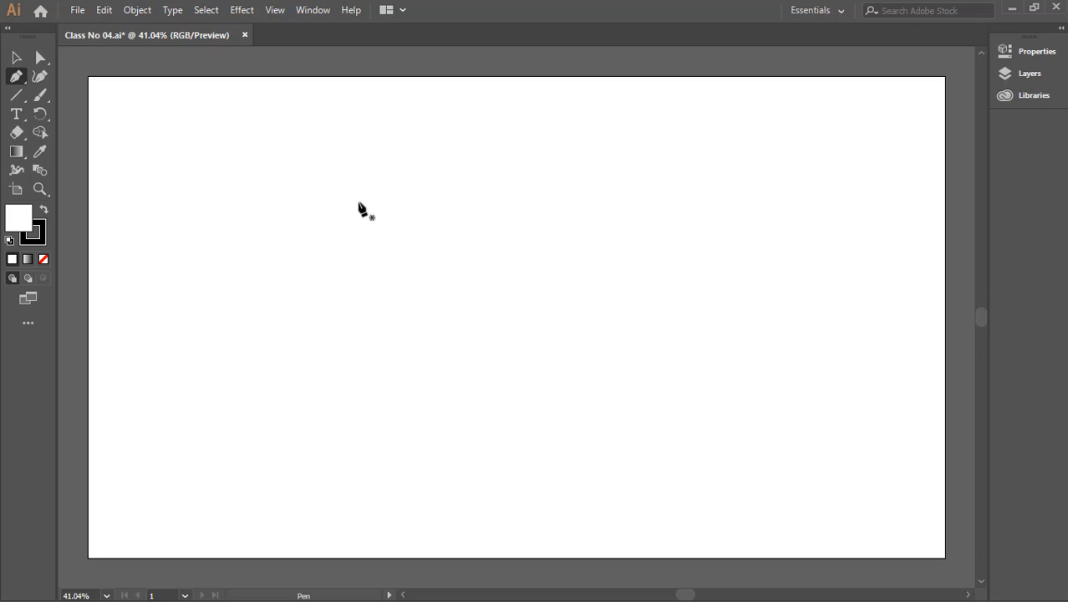
left_click(320, 154)
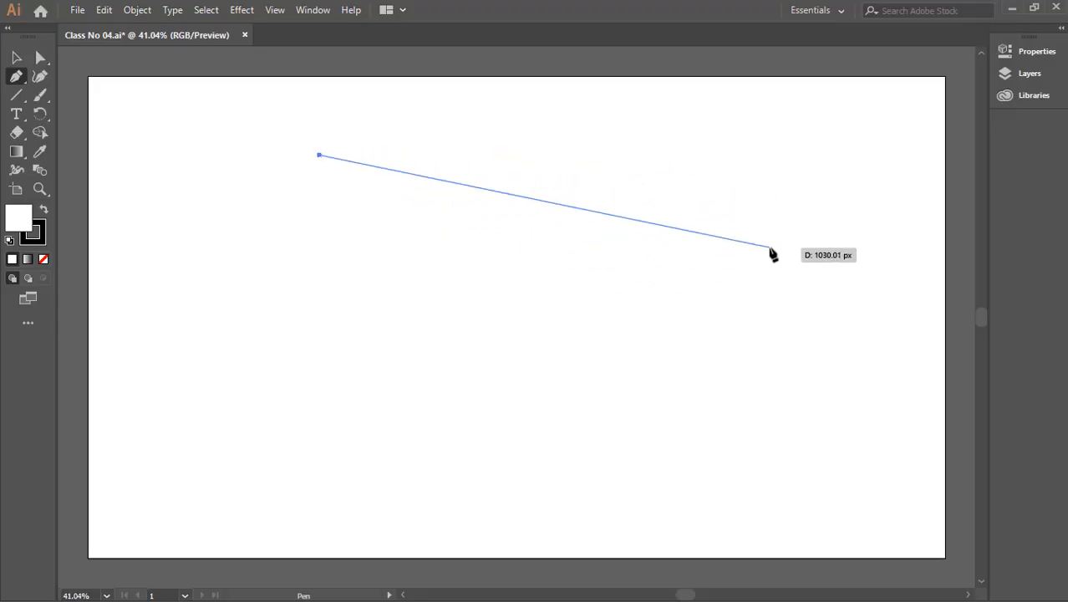
left_click(769, 248)
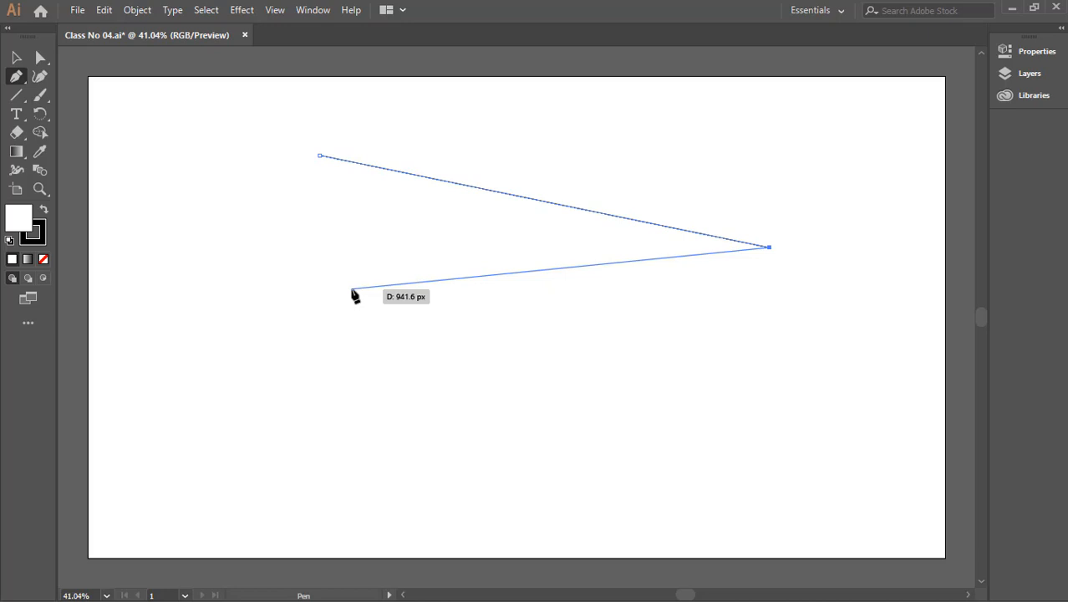
left_click(378, 368)
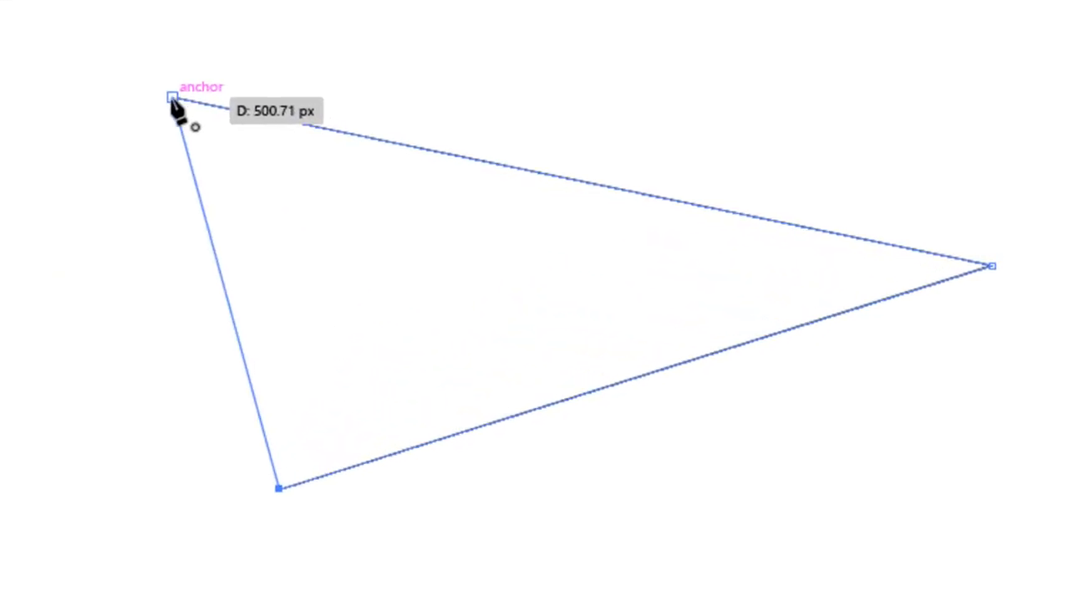
left_click(172, 98)
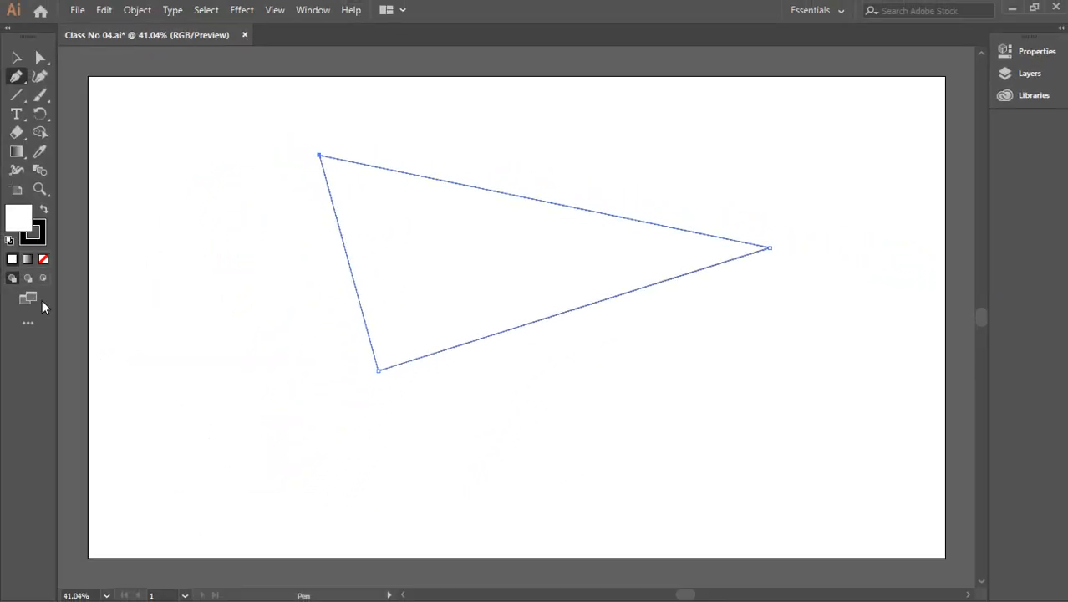
Step: Set the triangle's fill color to dark red #990B0B
double_click(23, 224)
left_click(381, 219)
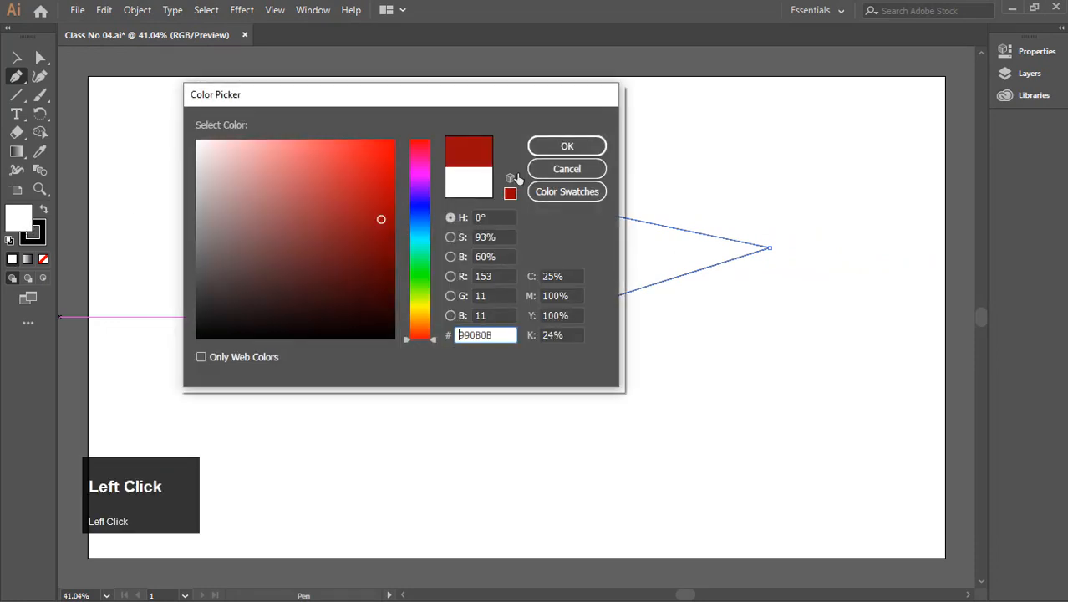
left_click(566, 147)
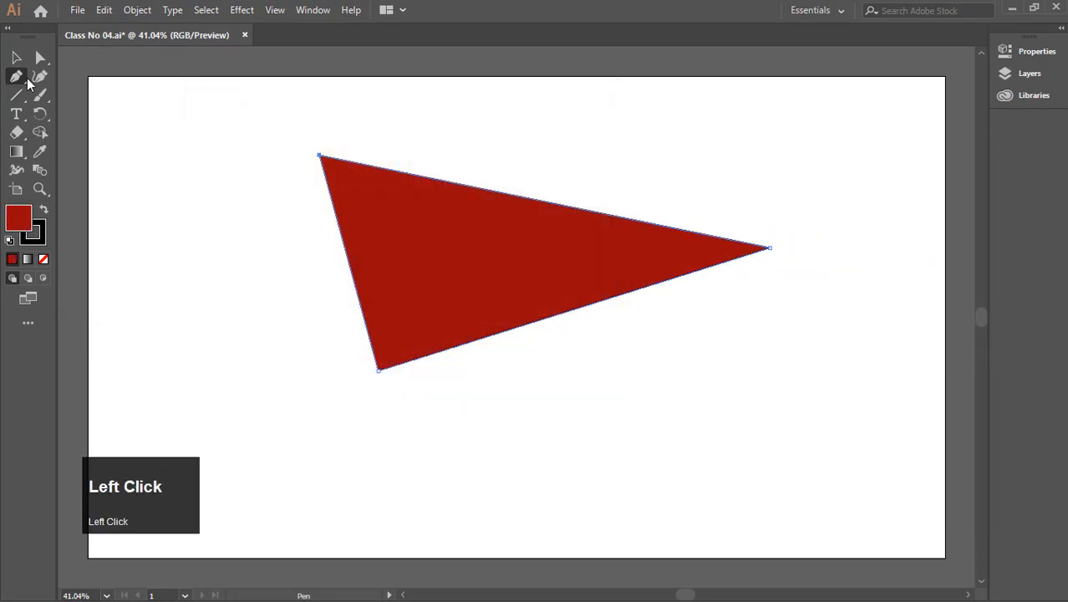
Step: Select the red triangle and delete it from the artboard
left_click(18, 60)
left_click_drag(872, 102, 217, 443)
key("Delete")
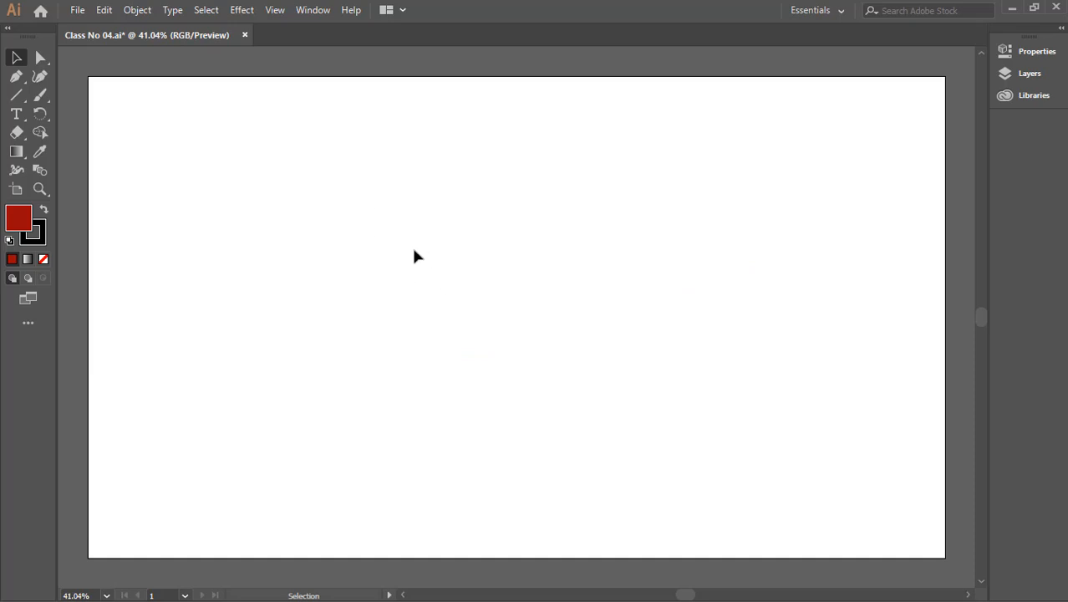
Step: Draw a straight horizontal line across the upper middle of the artboard with the Pen tool and end the path
left_click(16, 76)
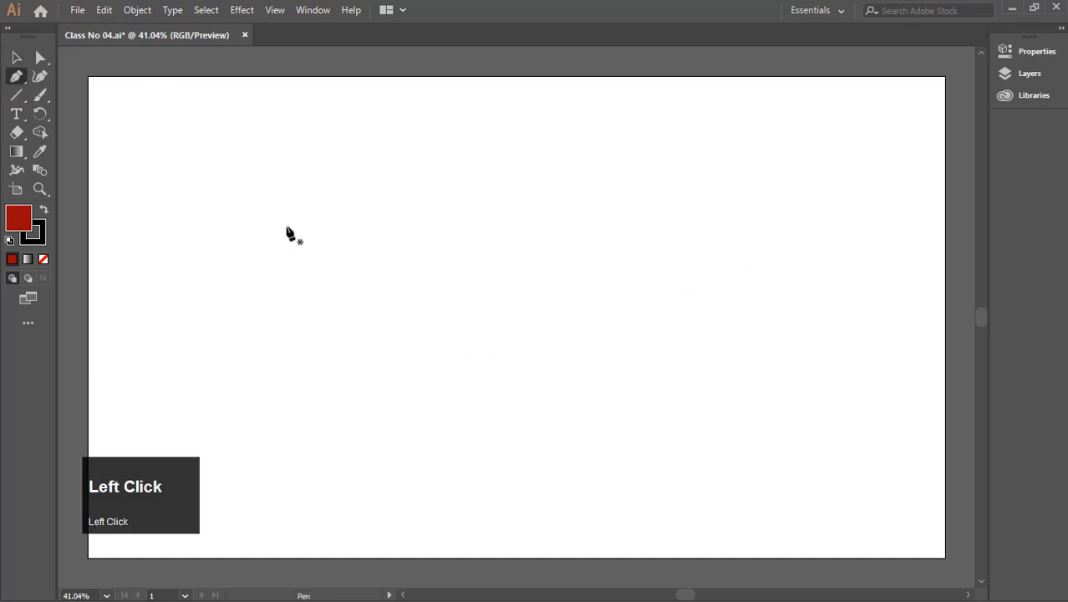
left_click(199, 249)
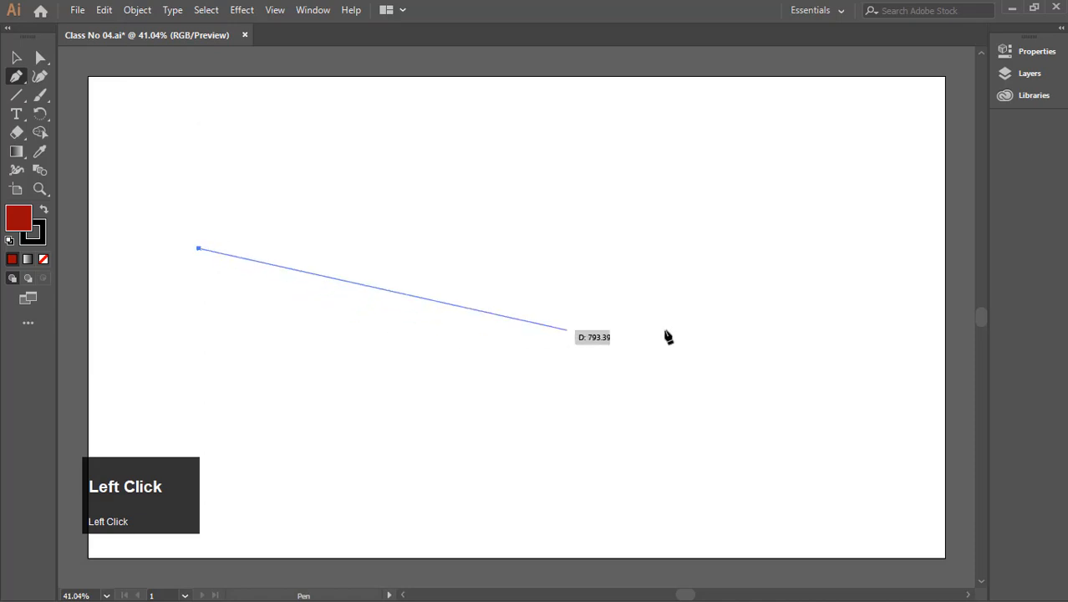
left_click(770, 249)
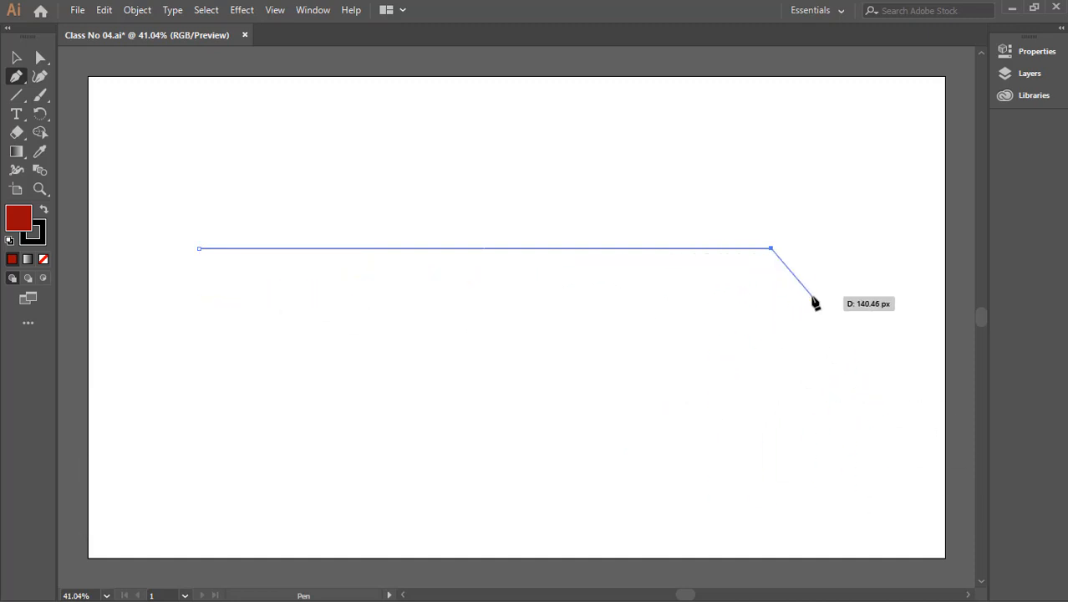
left_click(14, 59)
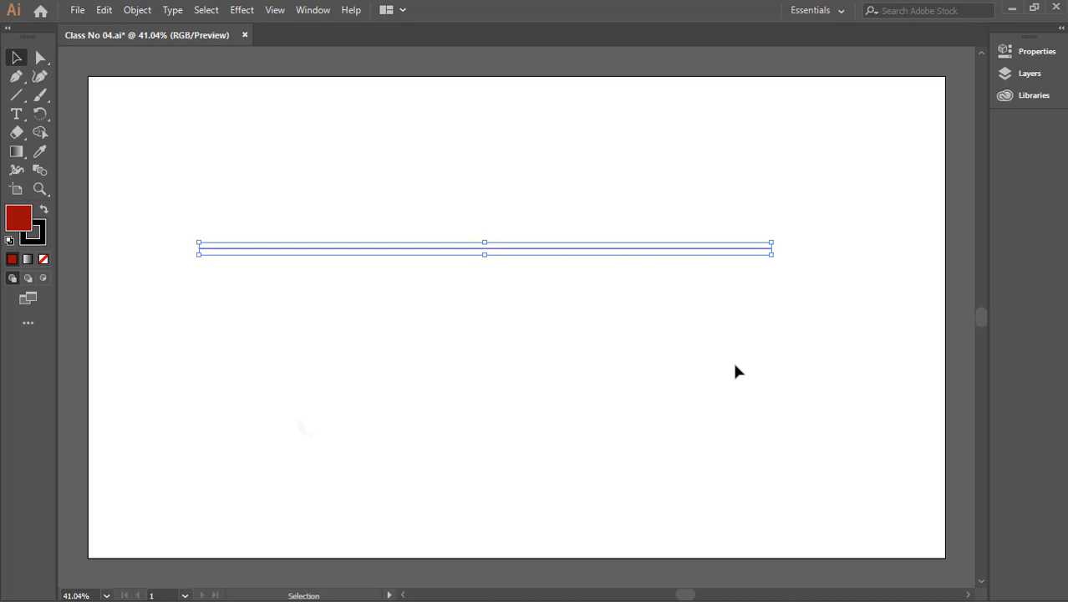
Step: Draw a second horizontal line below the first with the Pen tool, about the same length, and end the path
key("p")
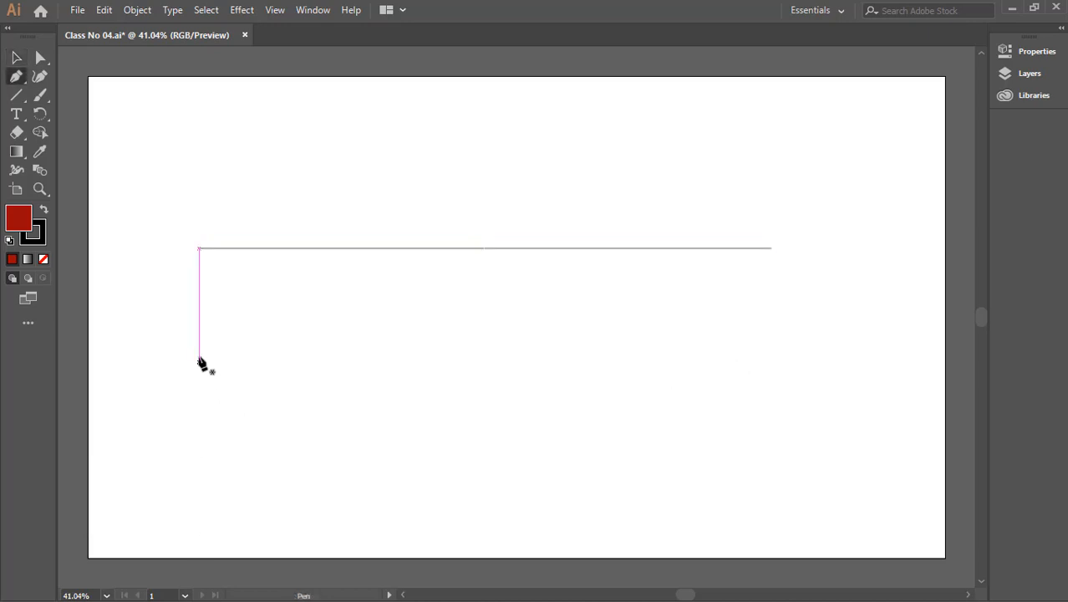
left_click(195, 341)
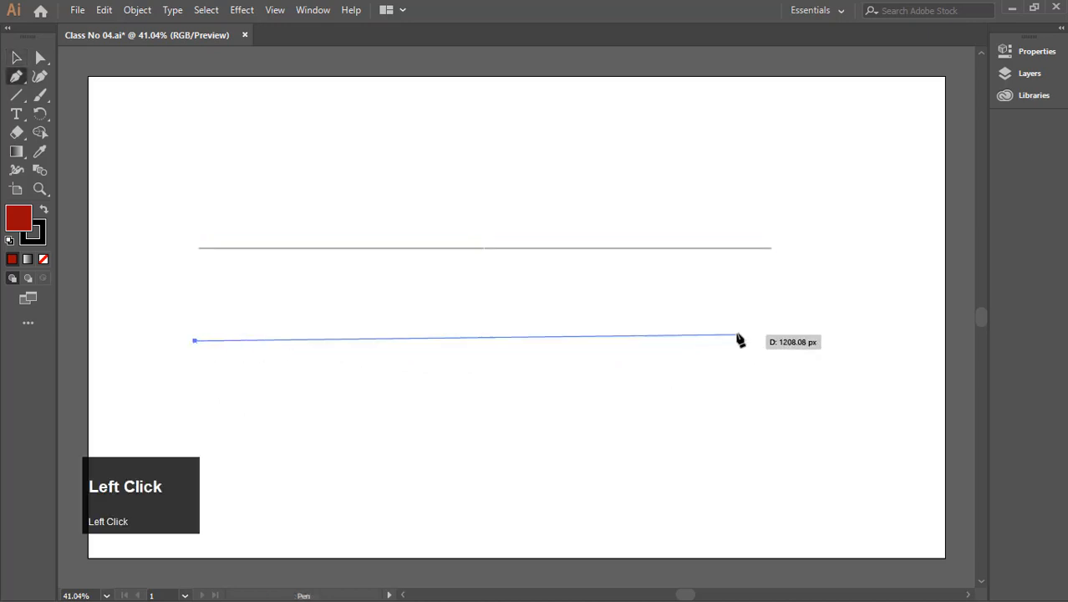
left_click(776, 342)
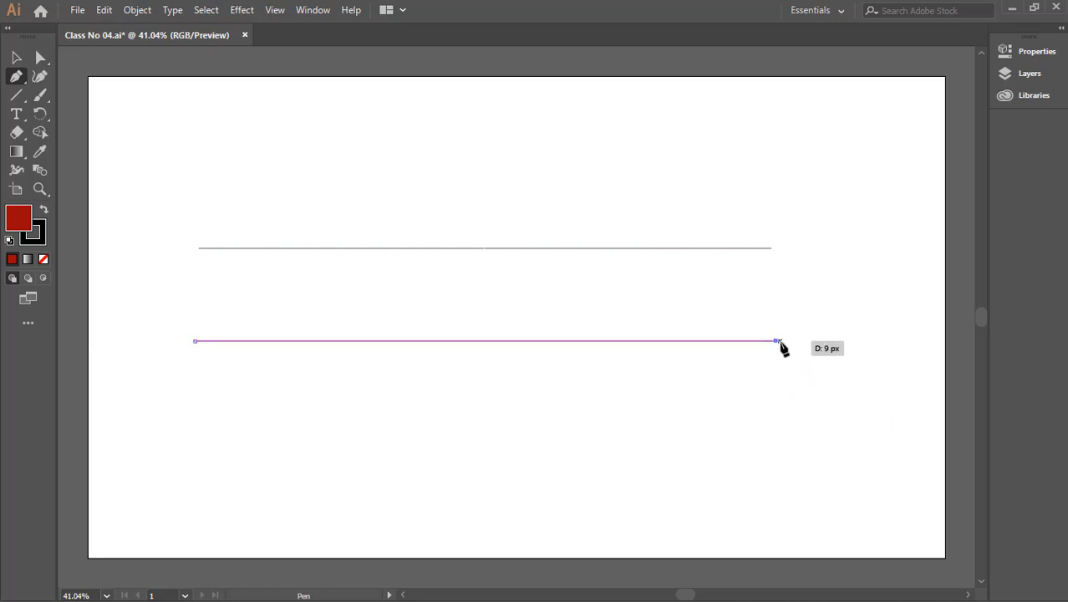
key("Escape")
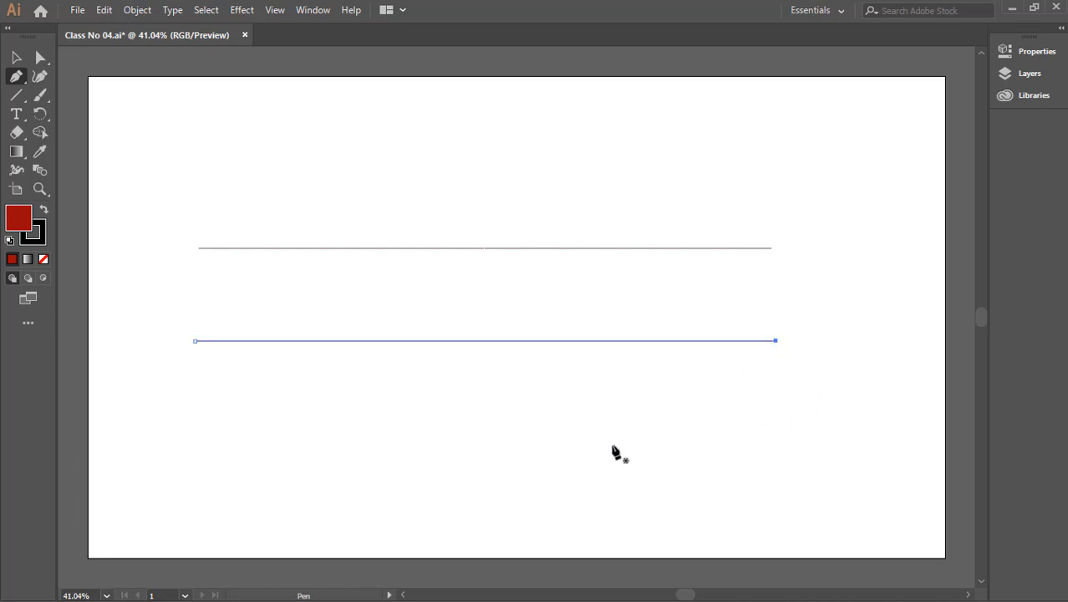
Step: Draw a third line below the other two, rising slightly towards its right end, and deselect it
left_click(195, 427)
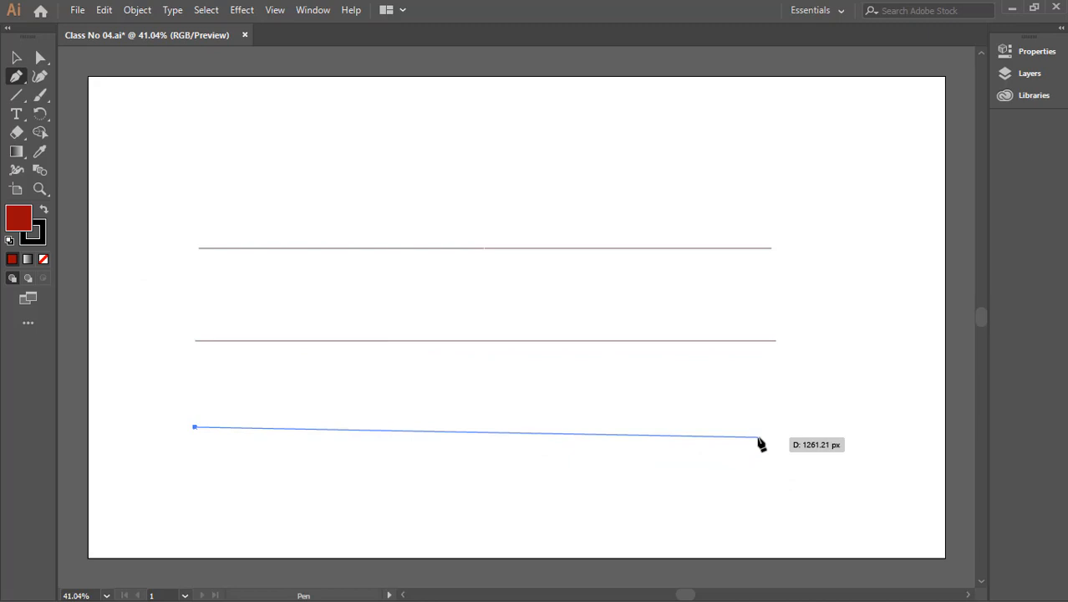
left_click(789, 395)
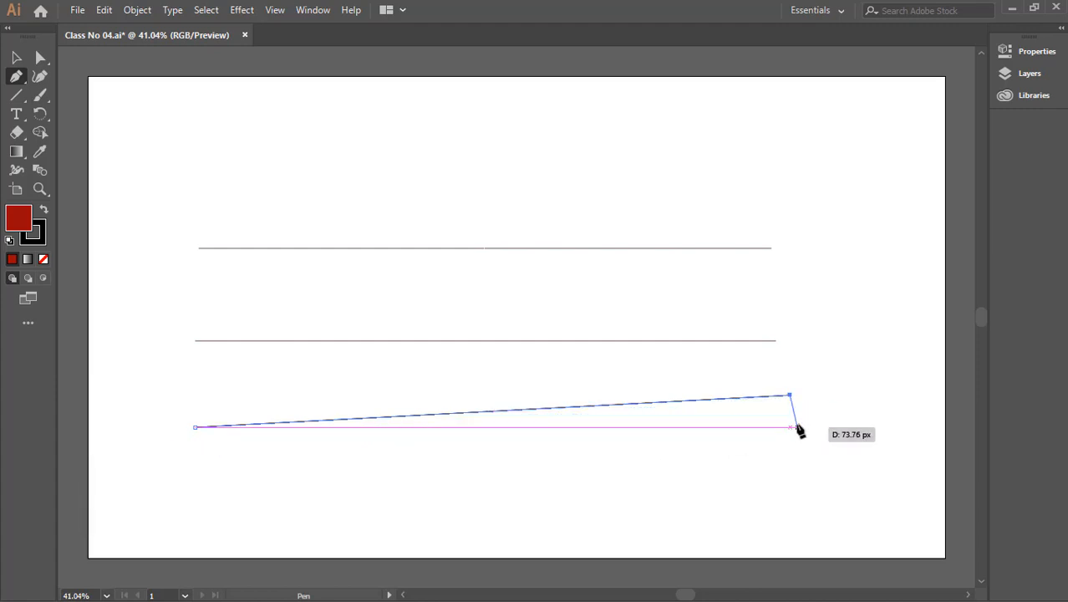
key("v")
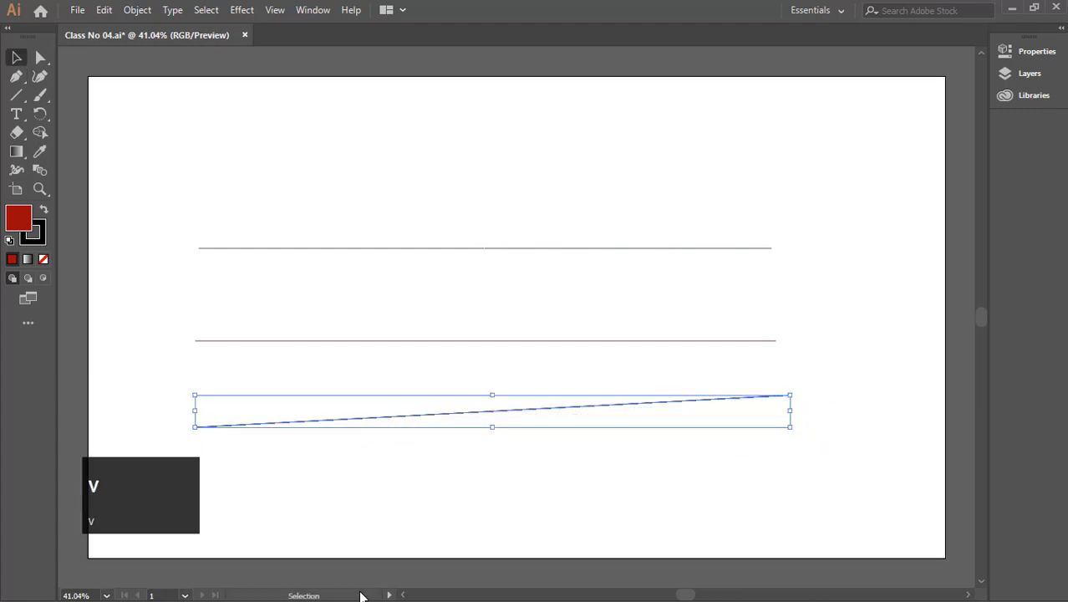
left_click(377, 218)
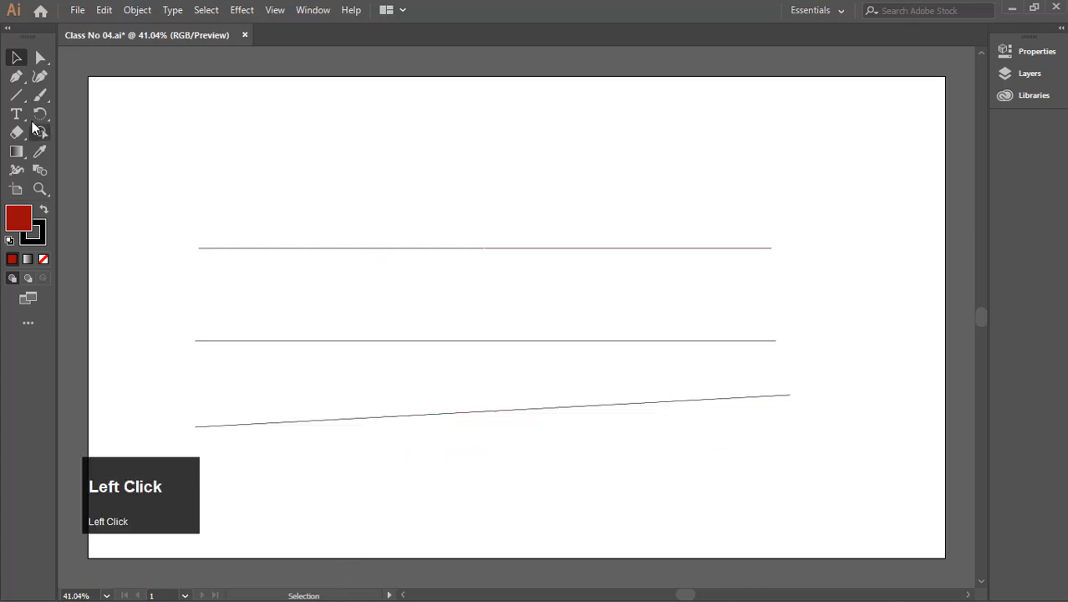
Step: Draw an exactly horizontal line about 1346 px long above the other three lines with the Pen tool
left_click(18, 76)
left_click(189, 155)
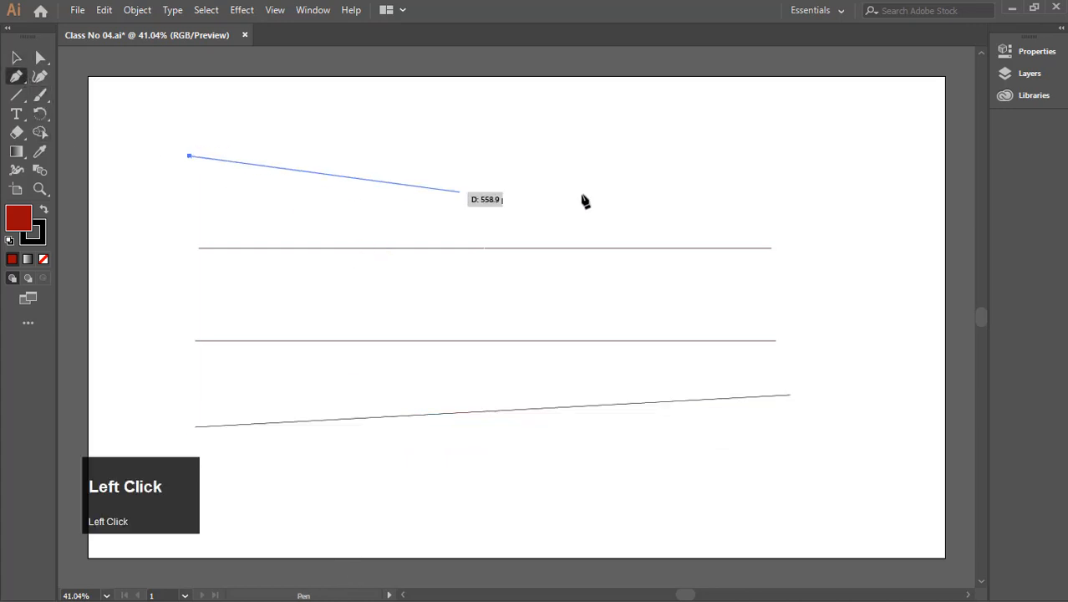
key("shift")
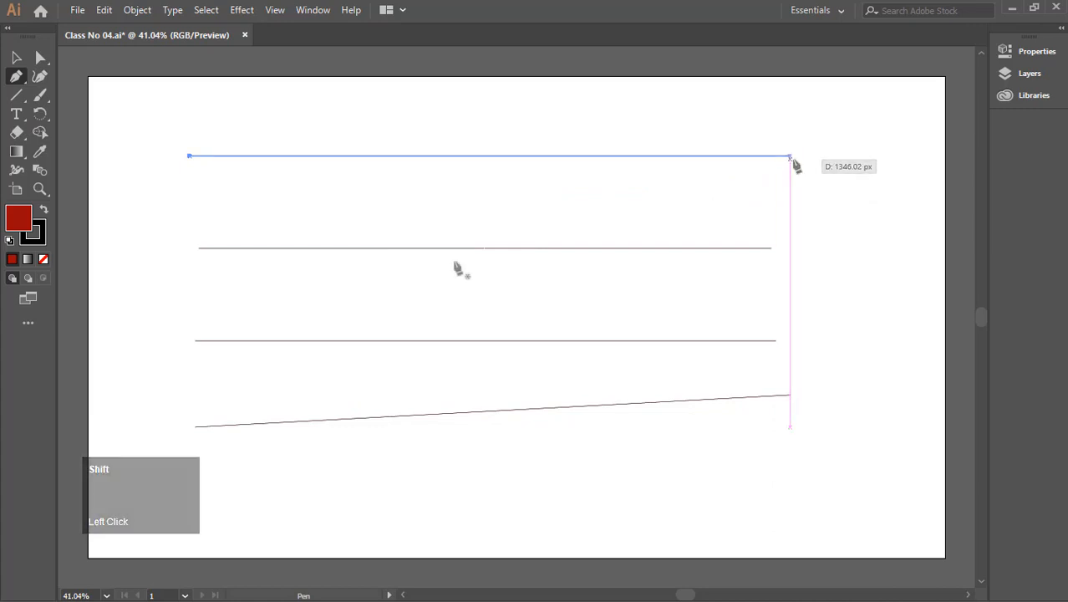
left_click(790, 157, "shift")
Step: Select all four lines and delete them from the artboard
left_click(16, 57)
left_click_drag(871, 132, 588, 484)
key("shift+Delete")
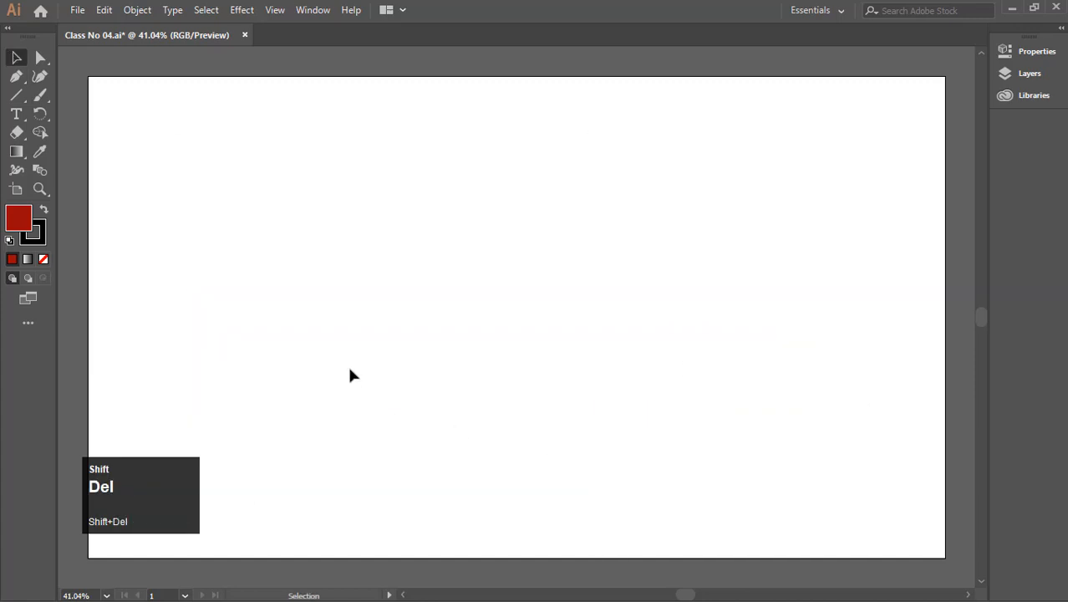
Step: Draw a closed square with sides of about 531 px using the Pen tool, constraining its segments to straight angles
left_click(16, 75, "shift")
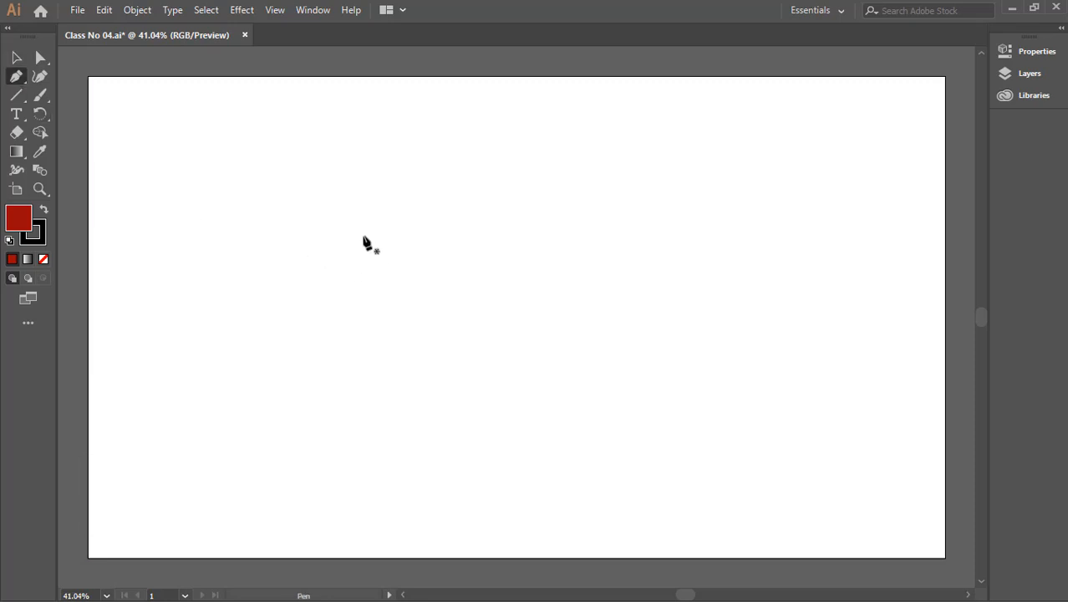
left_click(347, 148, "shift")
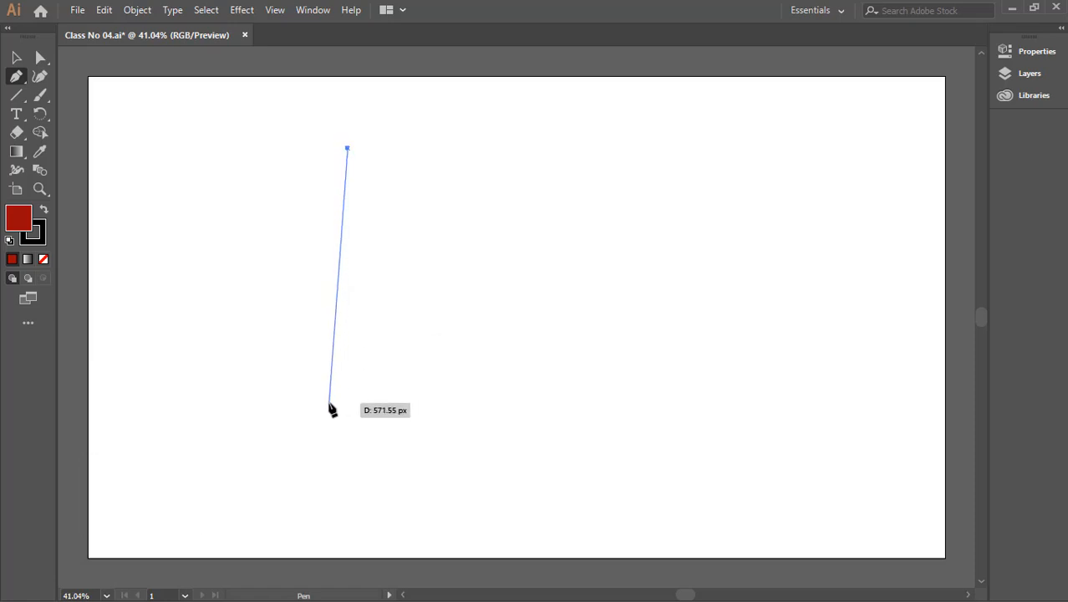
key("shift")
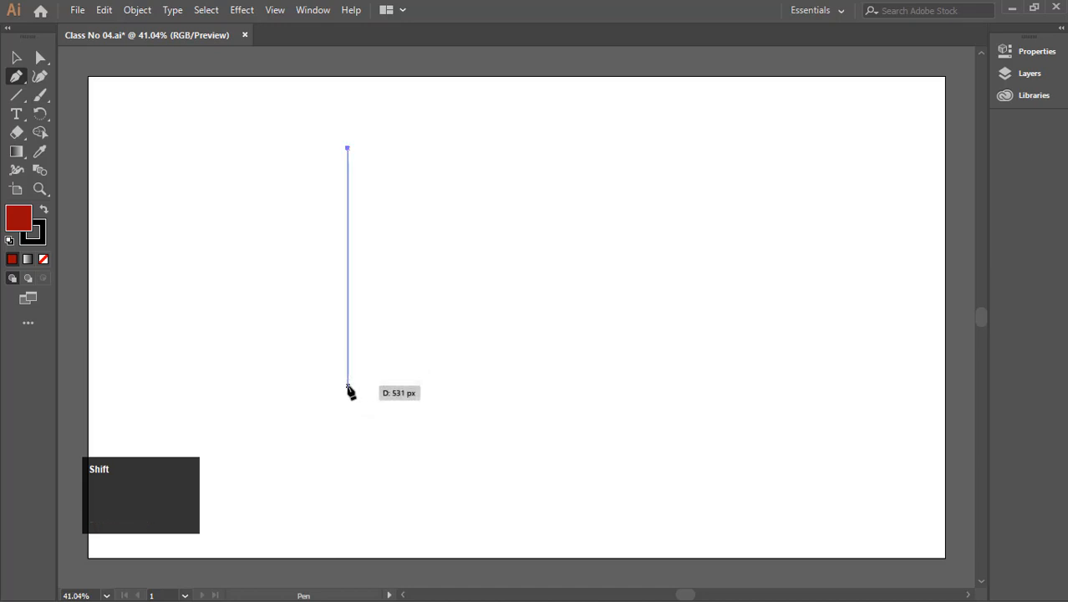
left_click(347, 386, "shift")
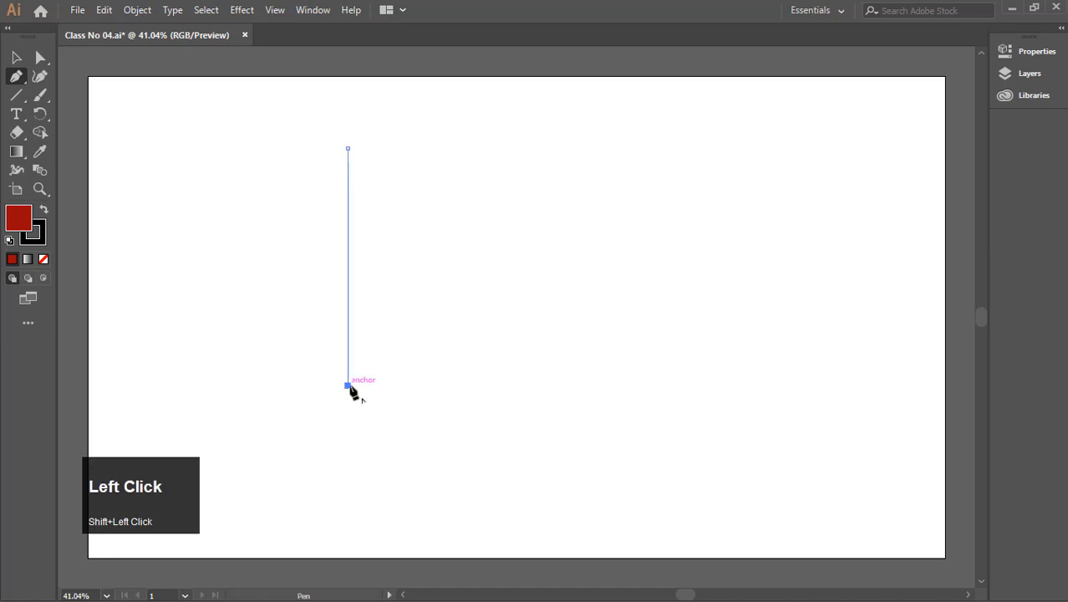
left_click(589, 384, "shift")
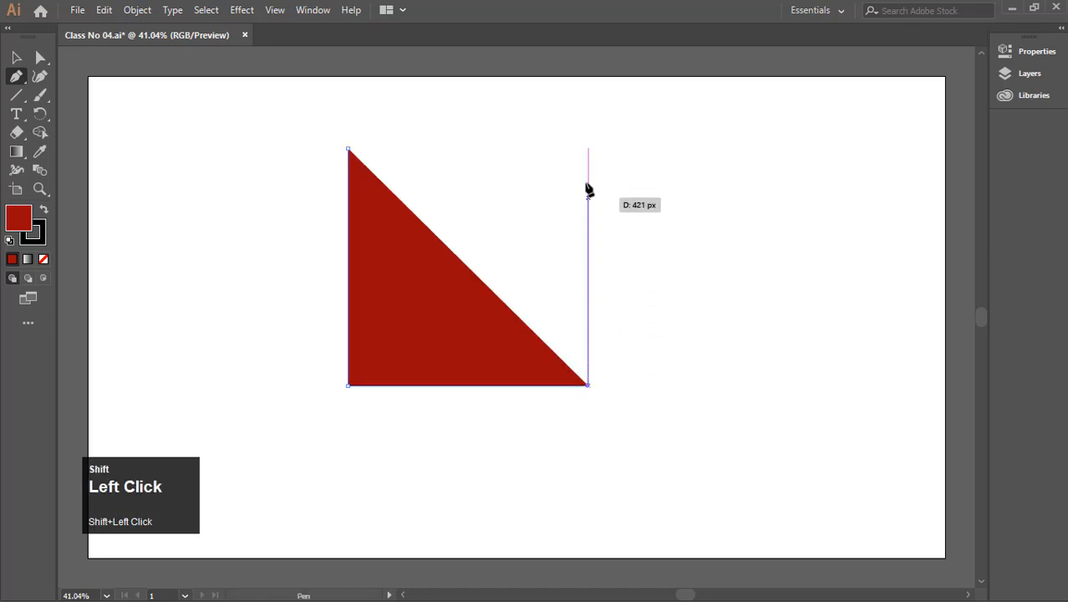
left_click(589, 148, "shift")
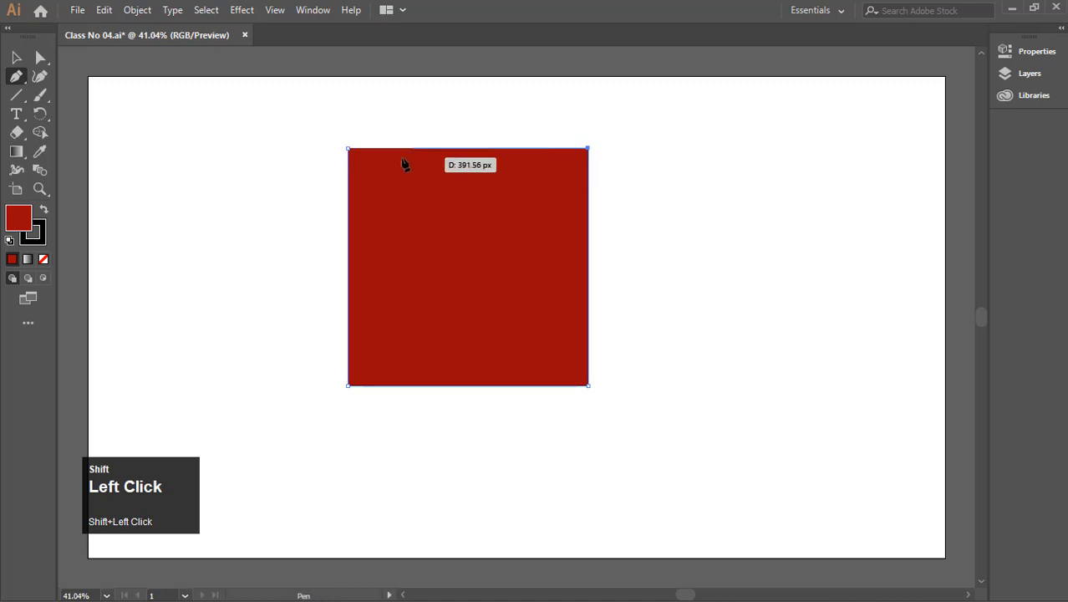
left_click(349, 153)
Step: Move the red square to the right half of the artboard and delete it
left_click(16, 57)
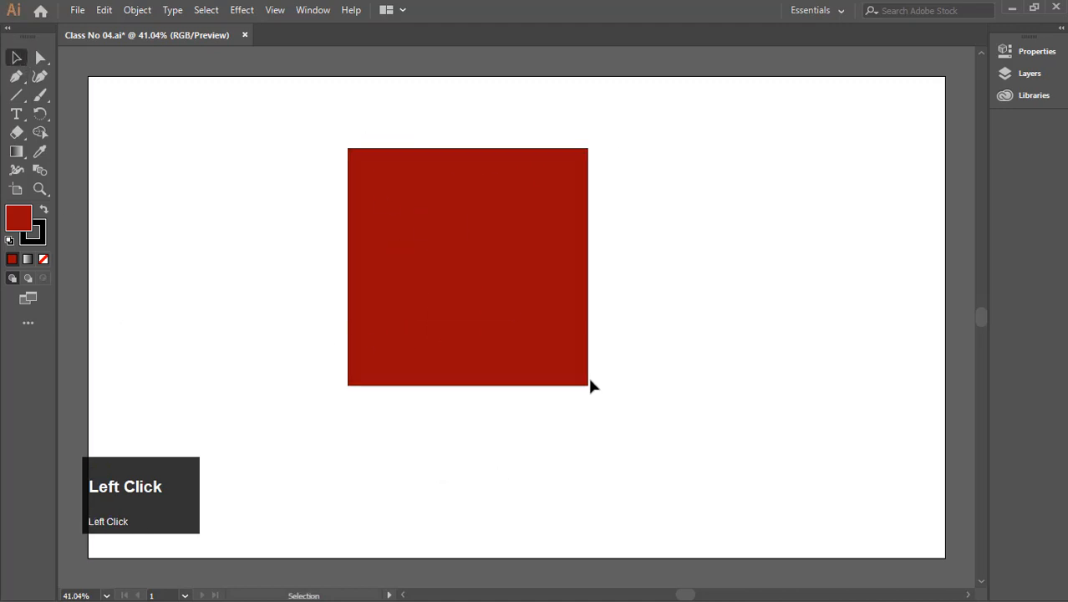
left_click_drag(514, 245, 636, 339)
left_click_drag(616, 288, 743, 238)
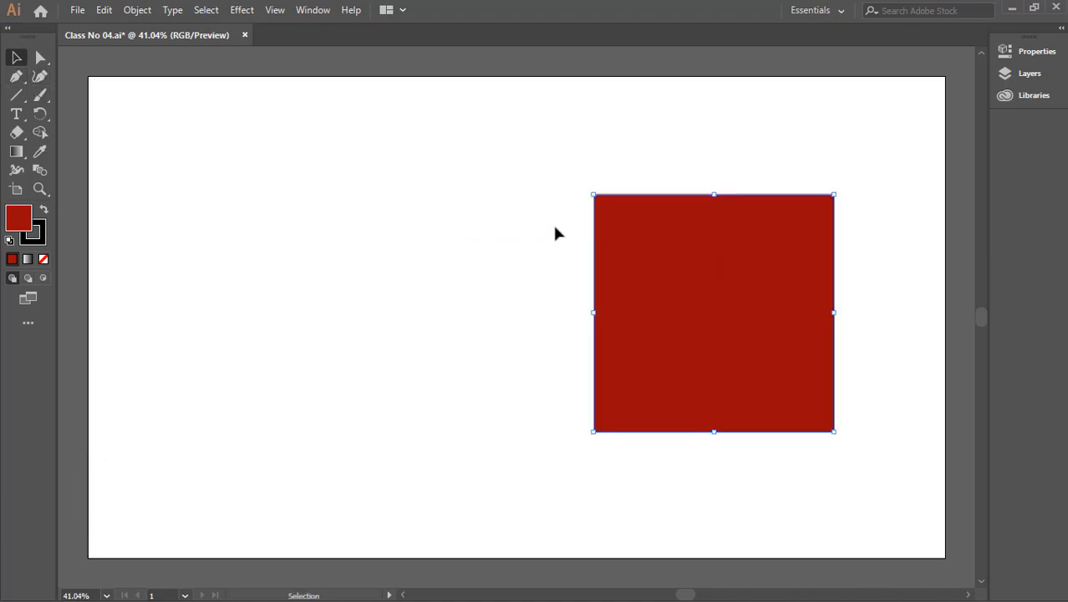
key("Delete")
Step: Activate the Pen tool and look at the available ruler display options
left_click(15, 76)
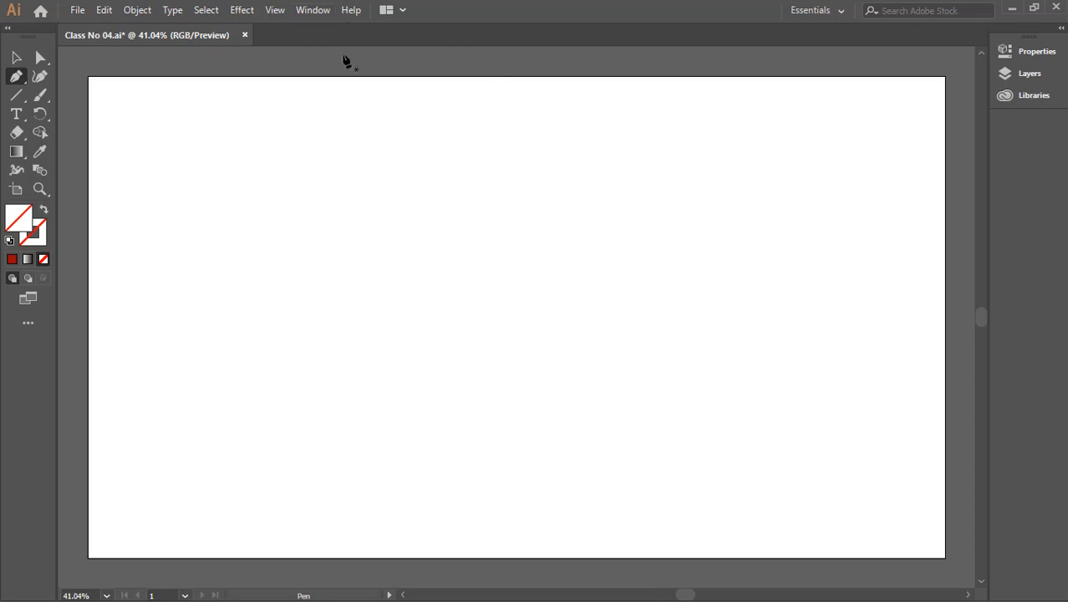
left_click(275, 10)
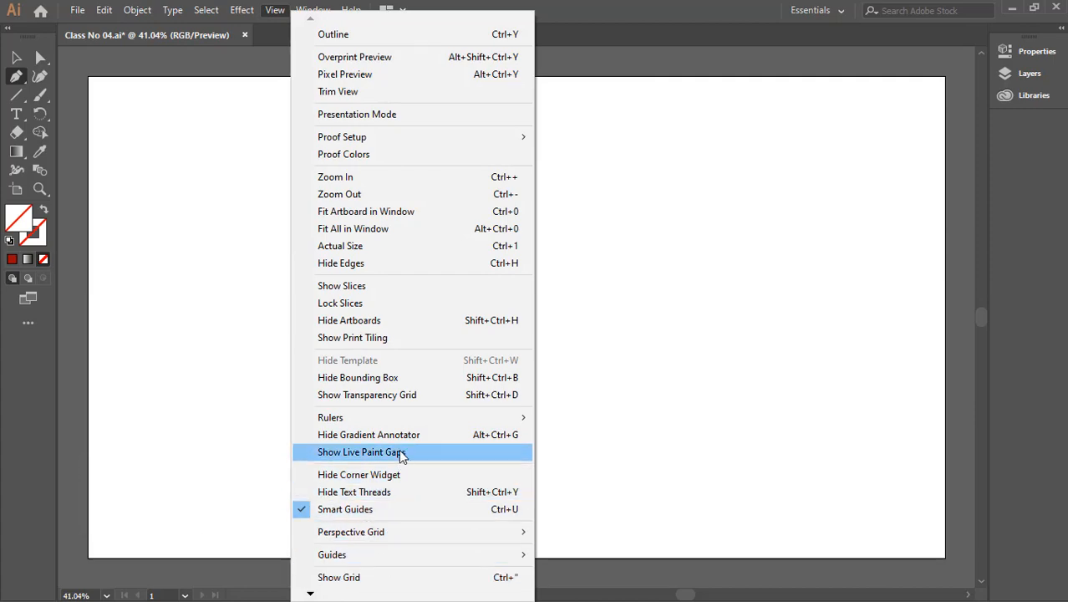
mouse_move(400, 415)
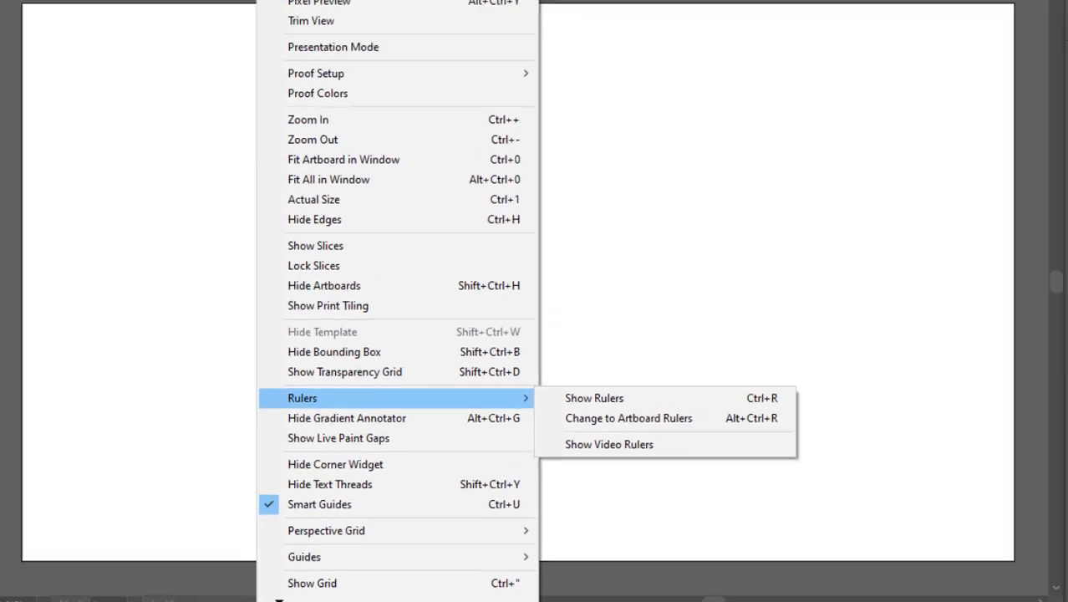
left_click(986, 284)
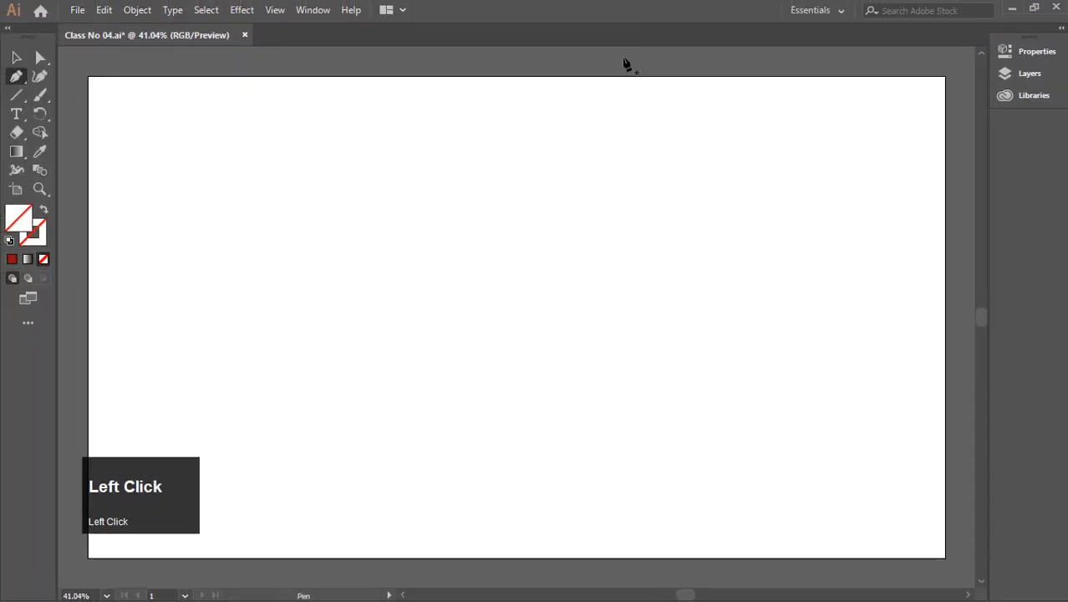
Step: Show the rulers and place a horizontal guide across the upper part of the artboard
key("ctrl+r")
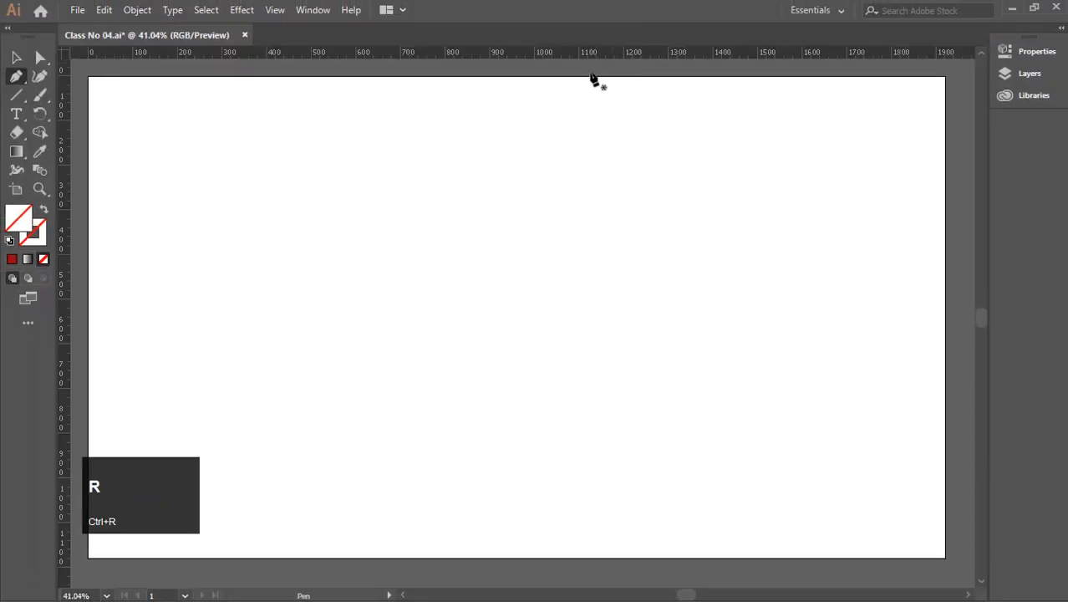
left_click_drag(445, 56, 448, 209)
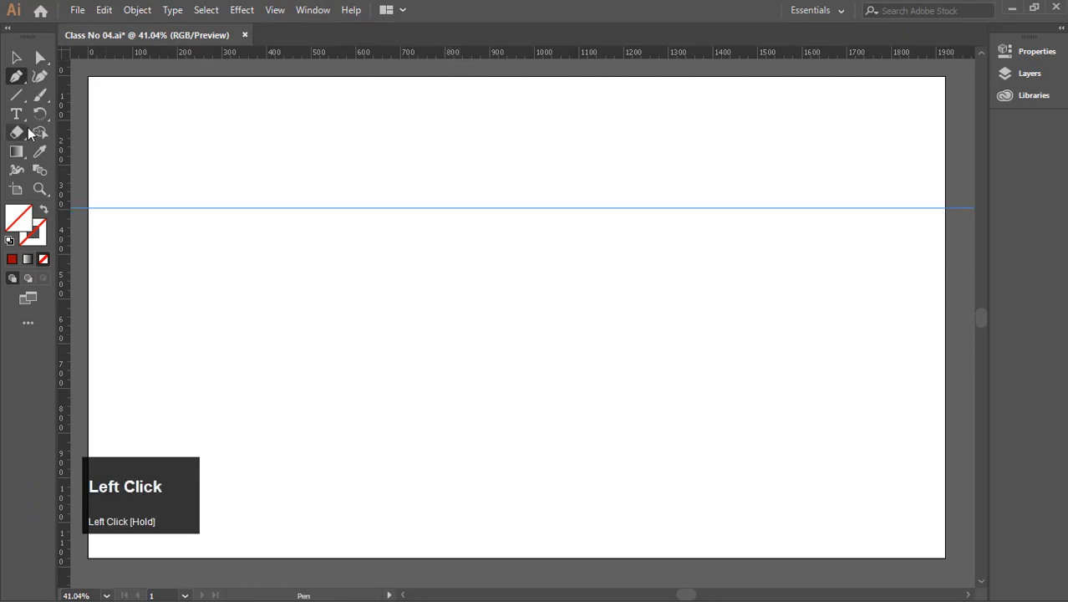
Step: Draw a closed rectangle about 623 by 374 px hanging below the guide using the Pen tool, constraining its segments to straight angles
left_click(16, 76)
left_click(344, 208)
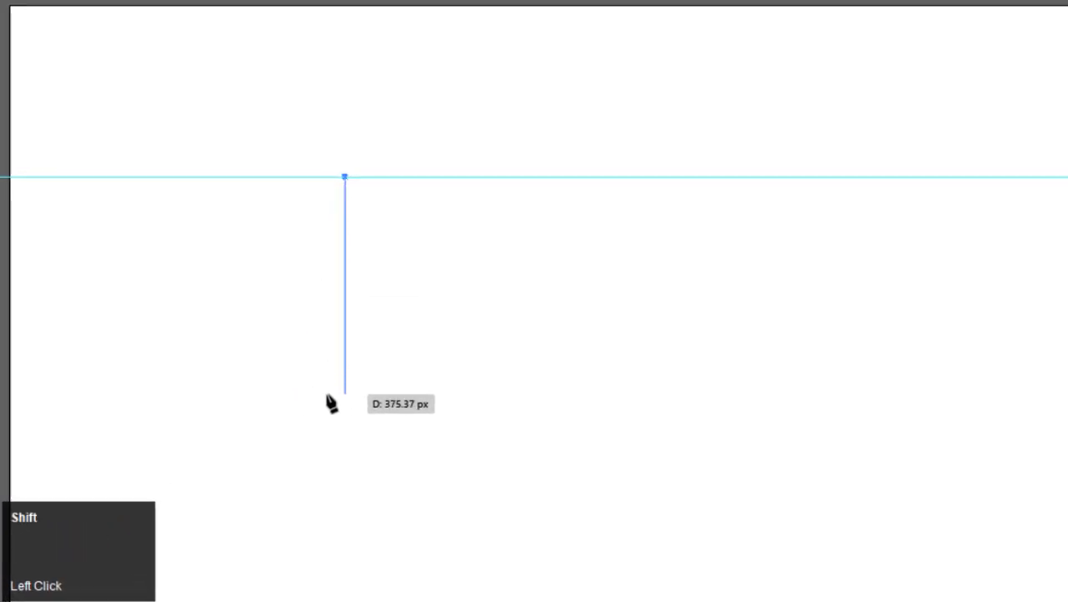
left_click(331, 394, "shift")
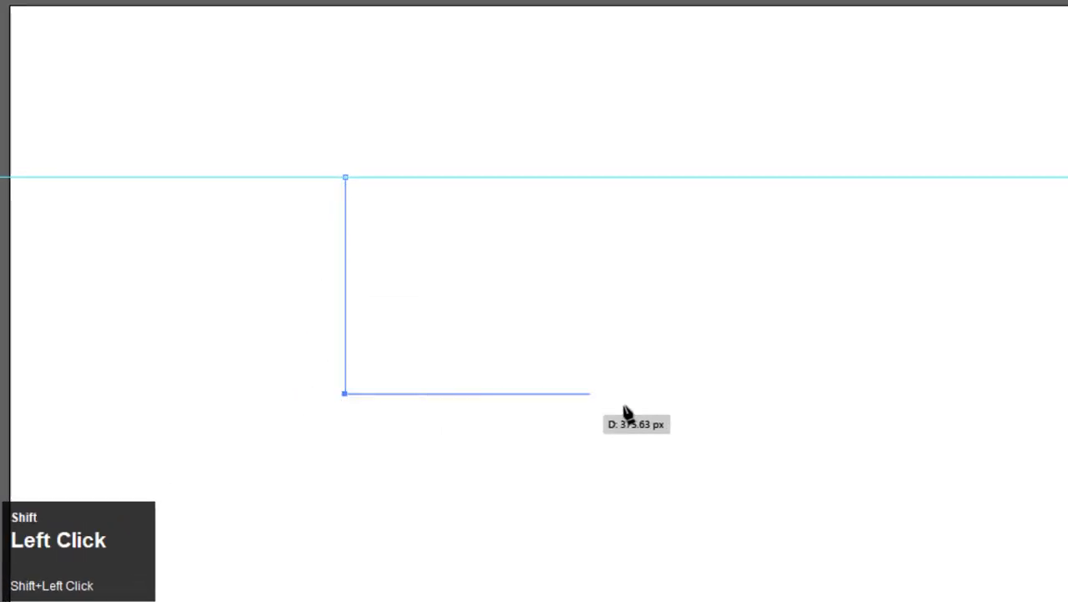
left_click(708, 386, "shift")
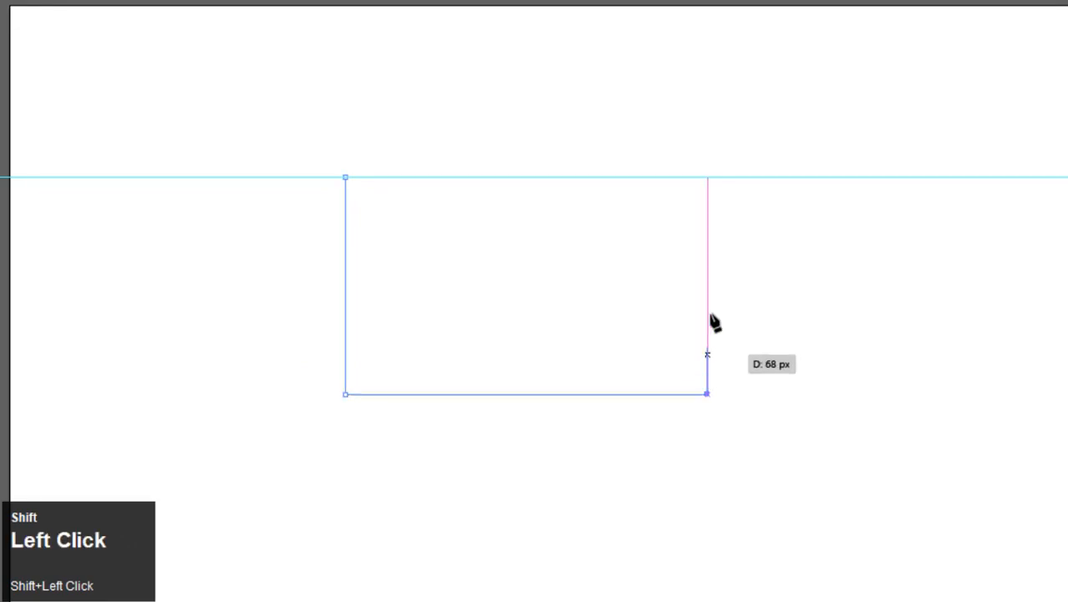
left_click(708, 177, "shift")
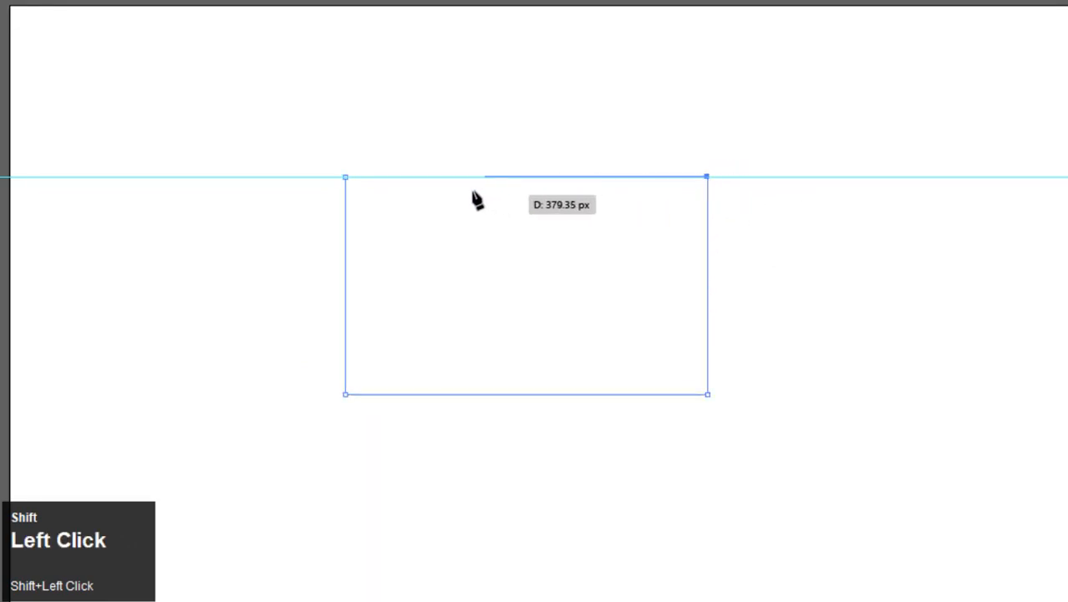
left_click(346, 177, "shift")
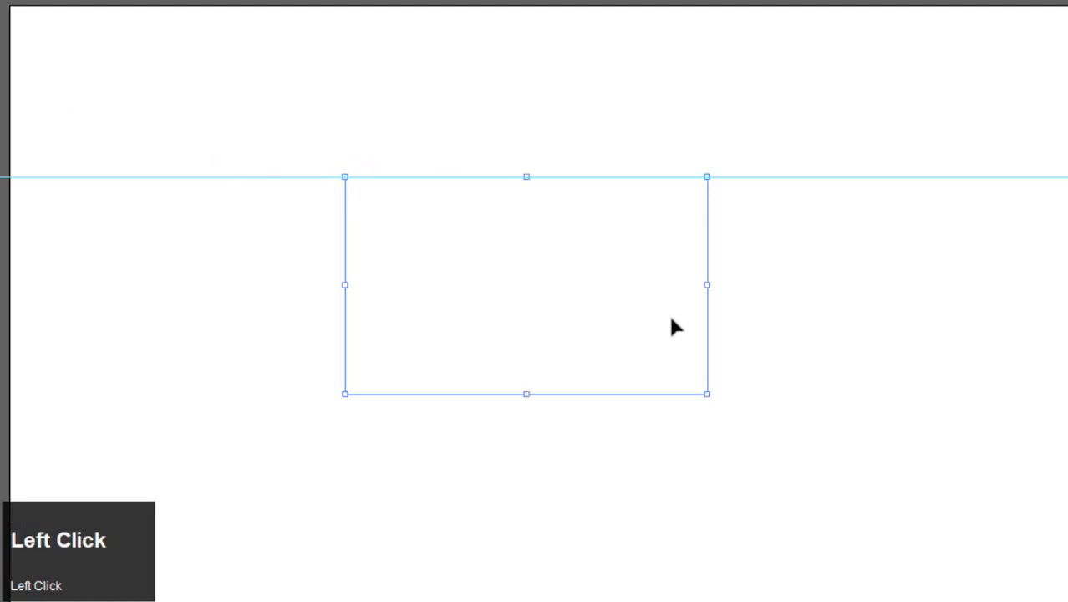
Step: Isolate the rectangle, give it a white fill (FFFFFF) and move it up so that it straddles the guide
left_click_drag(673, 318, 642, 201)
double_click(708, 211)
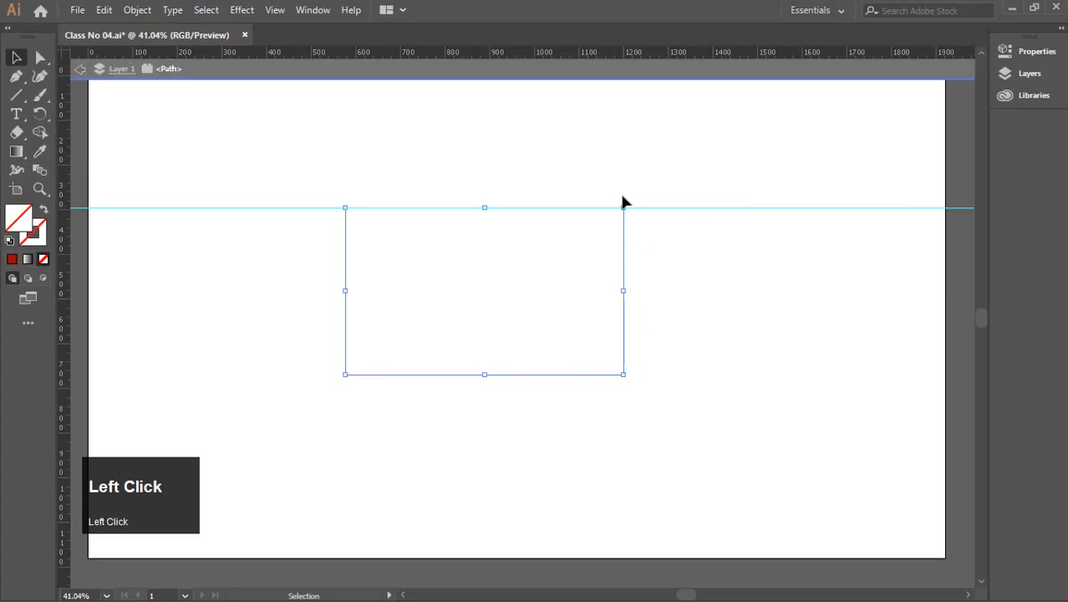
double_click(18, 218)
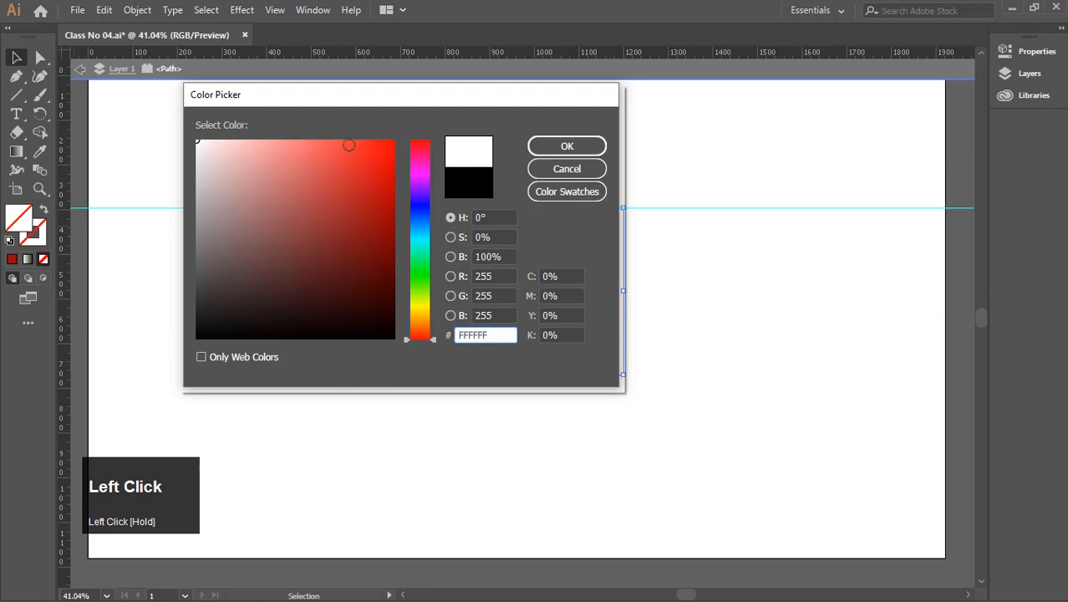
left_click(539, 146)
left_click_drag(594, 232, 490, 176)
left_click(679, 225)
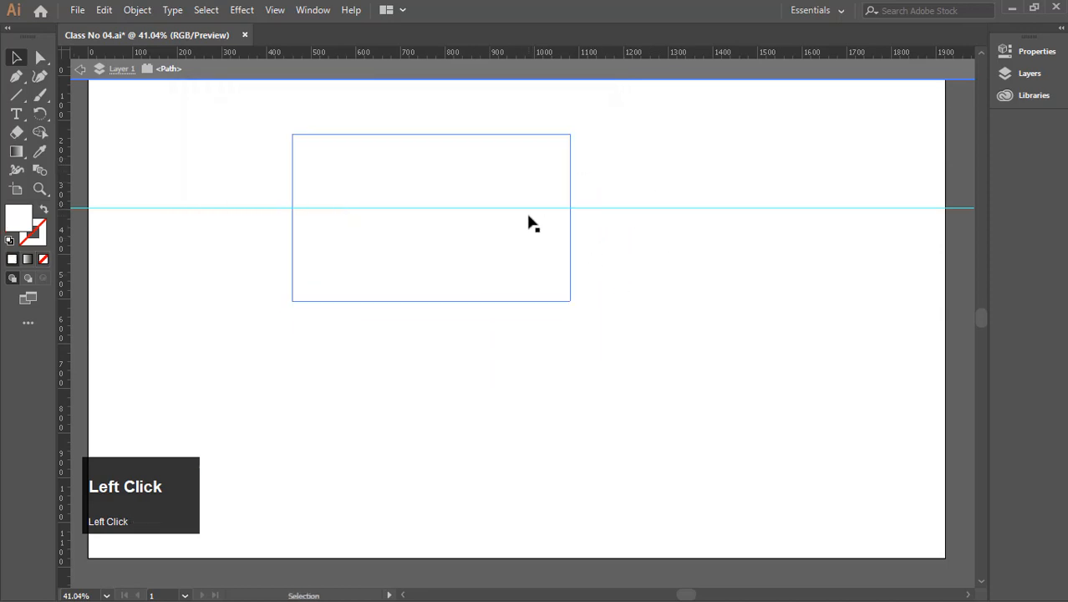
Step: Apply a black stroke to the rectangle
left_click(529, 219)
left_click(12, 259)
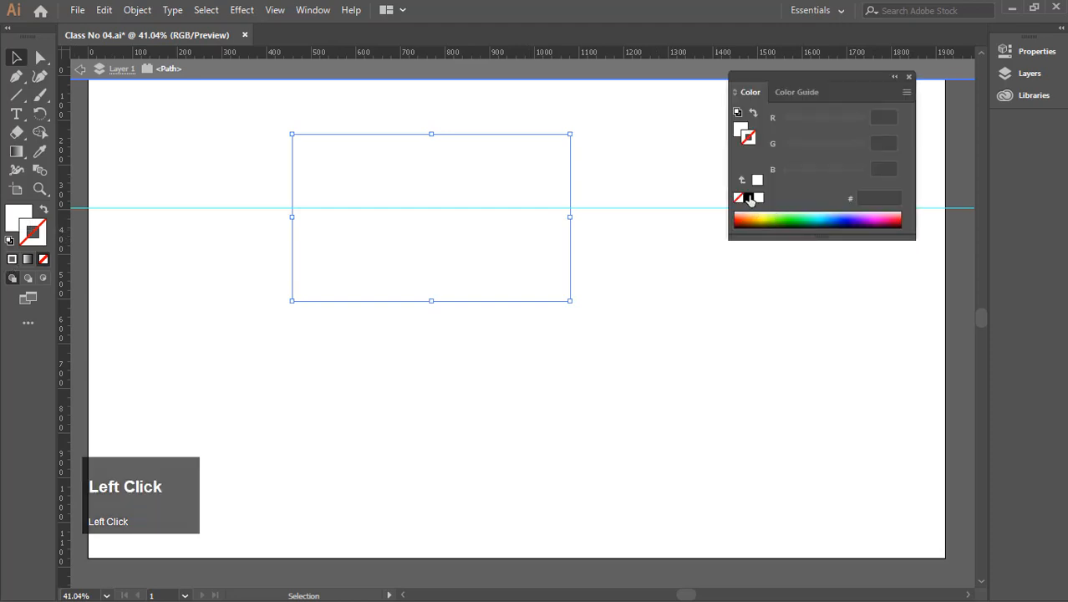
left_click(749, 197)
left_click(894, 76)
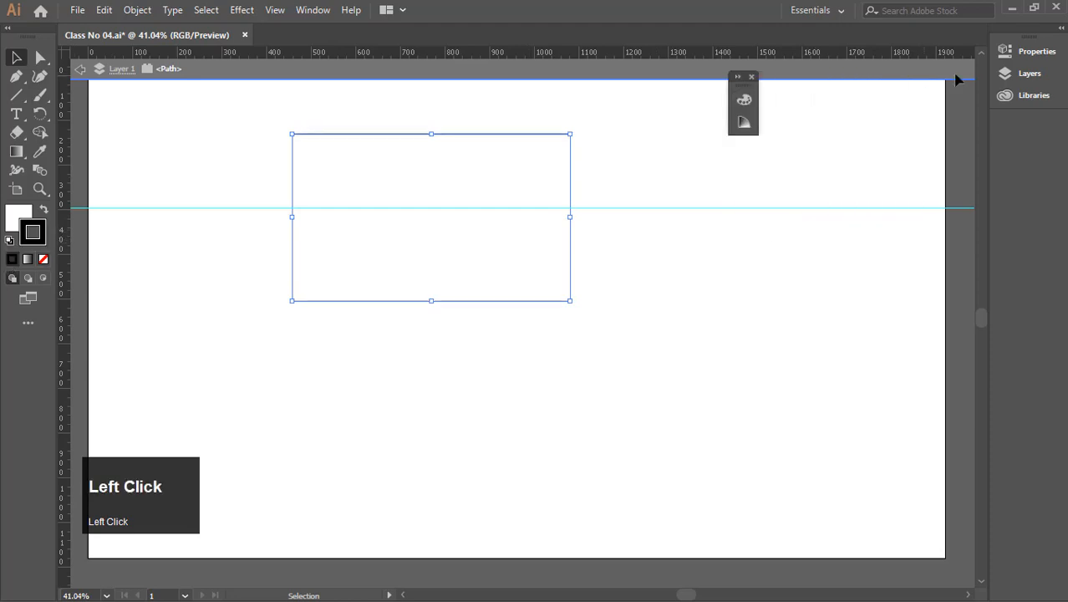
Step: Set the rectangle's stroke weight to 6 pt, then deselect it and put away the floating color controls
left_click(1061, 28)
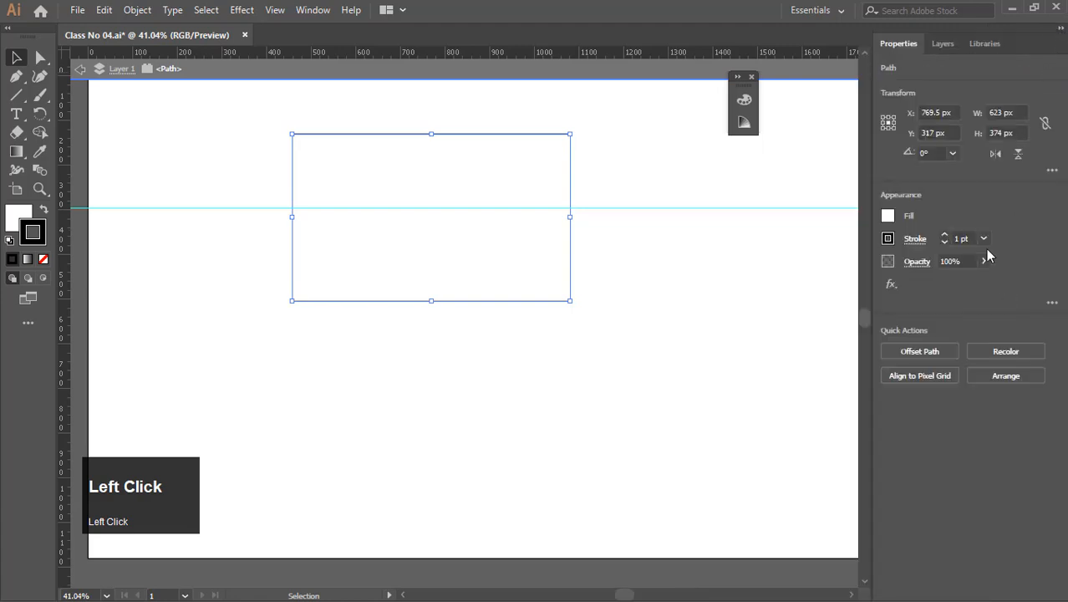
left_click(983, 239)
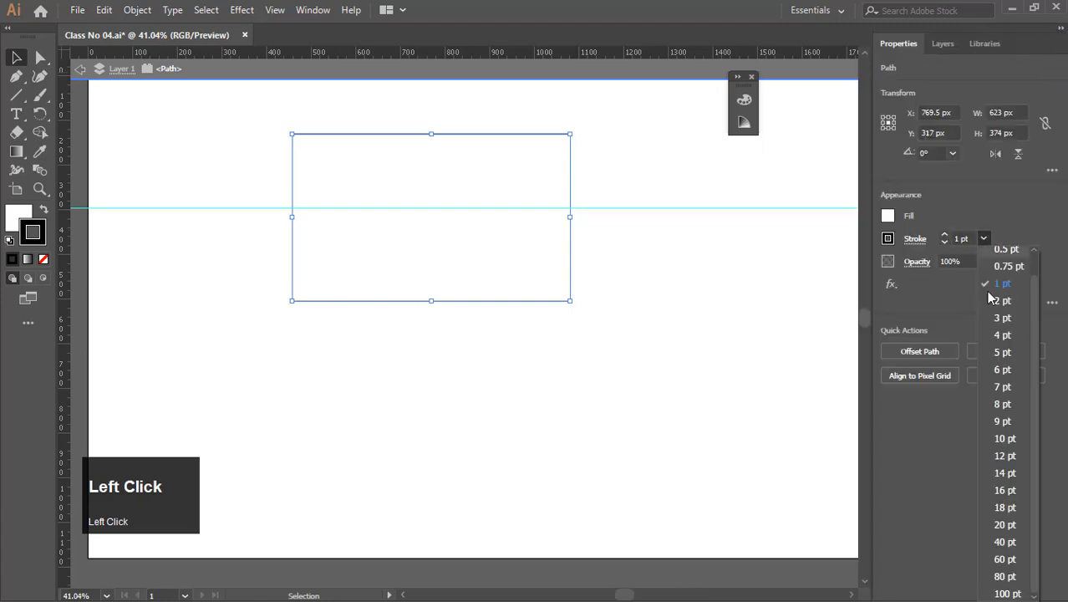
left_click(1002, 369)
left_click(596, 292)
left_click(575, 228)
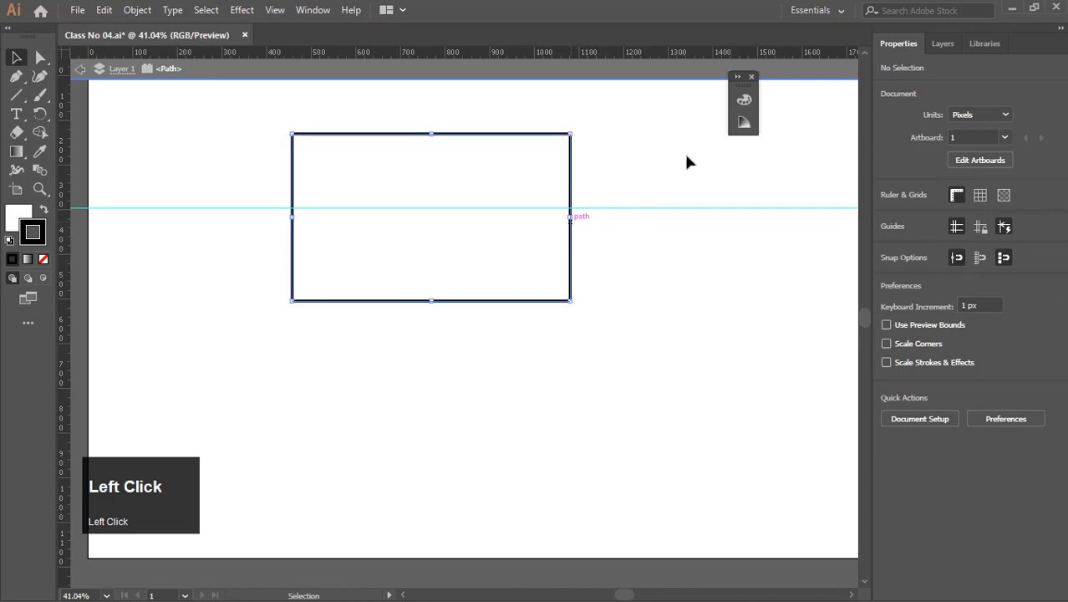
left_click(752, 77)
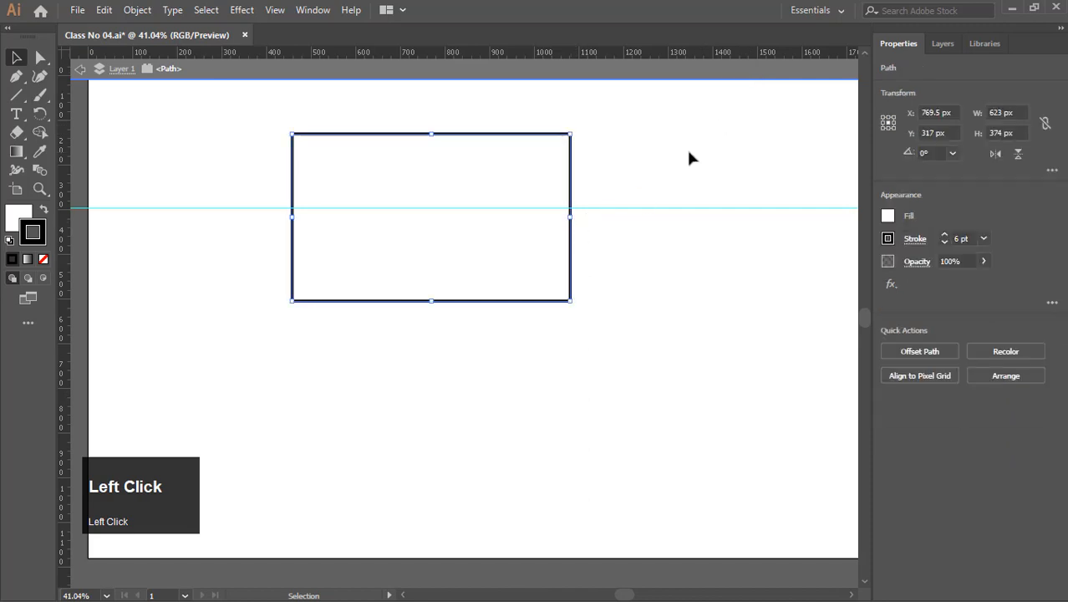
left_click(597, 215)
Step: Frame the rectangle closely and exit isolation mode back to the full document
key("z")
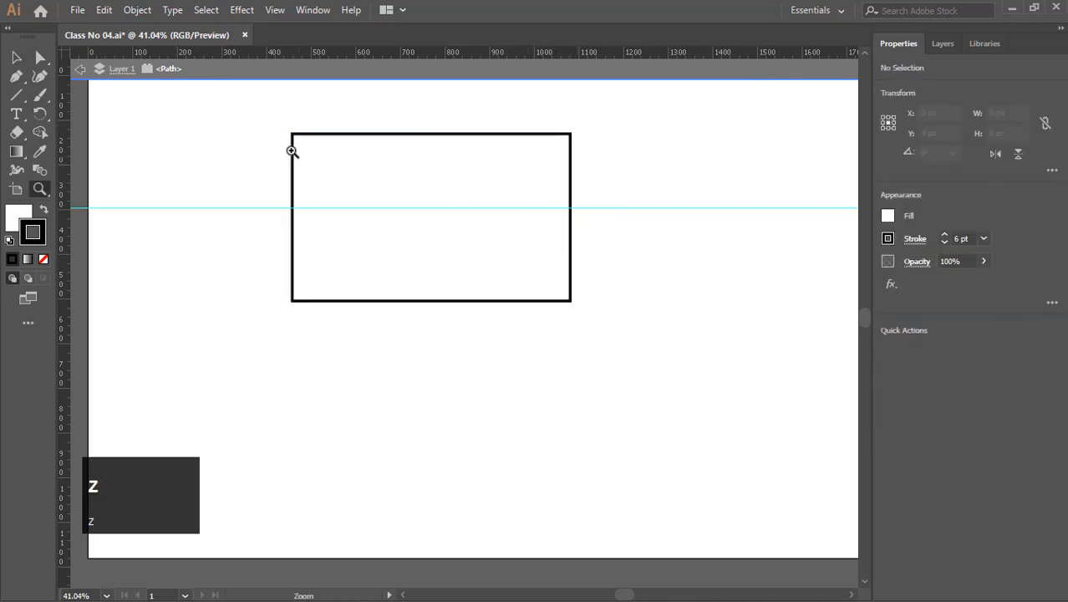
left_click_drag(279, 121, 618, 333)
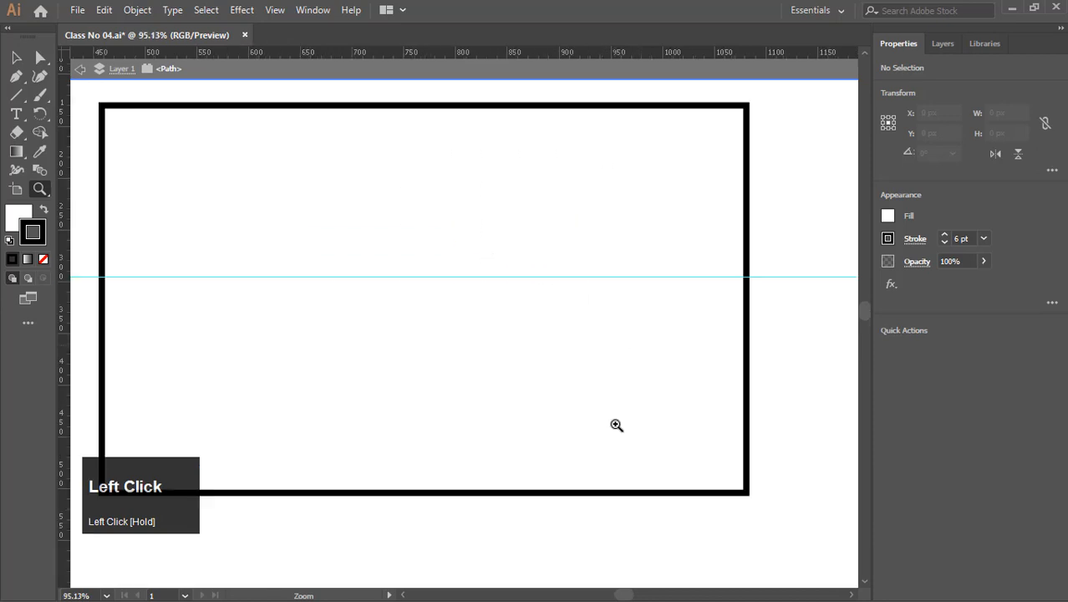
left_click(402, 594)
left_click(81, 69)
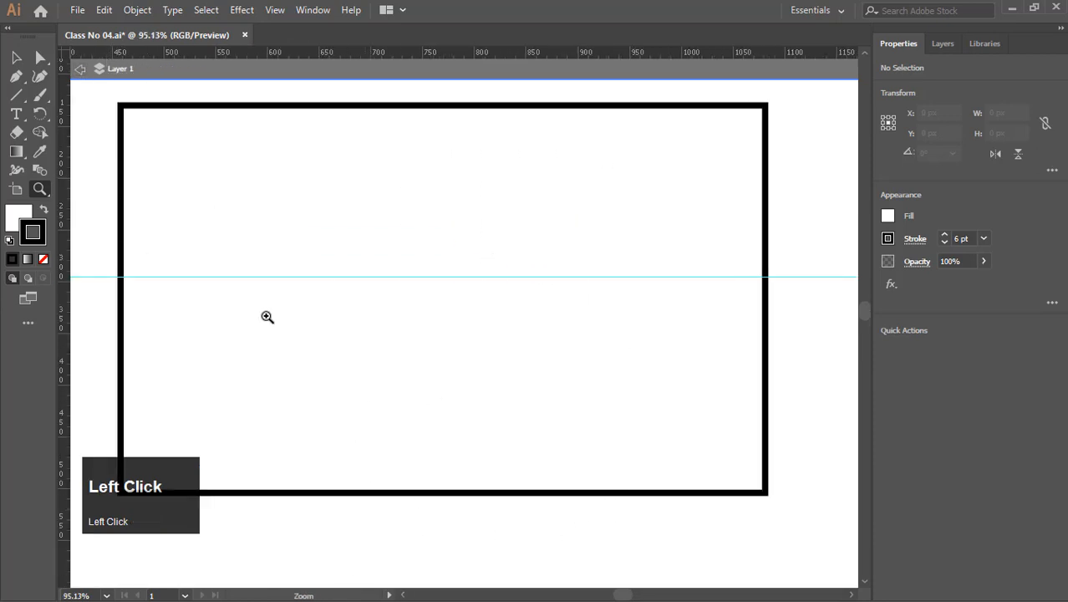
left_click(79, 69)
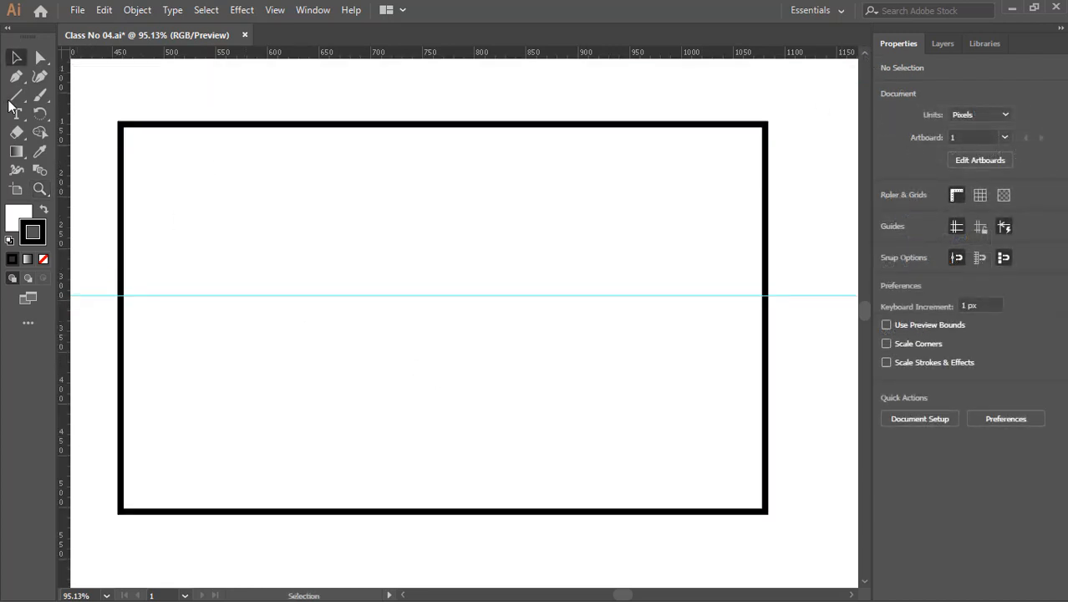
Step: Draw a V-shaped envelope flap with the Pen tool from the rectangle's upper corners to a midpoint on the guide, ending the path open
left_click(16, 76)
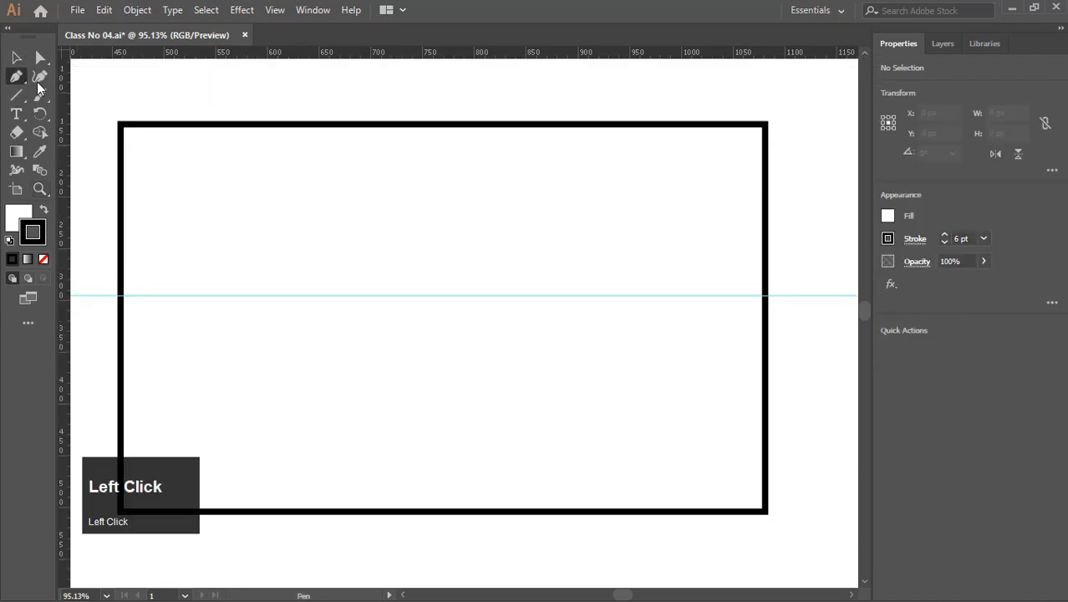
left_click(122, 126)
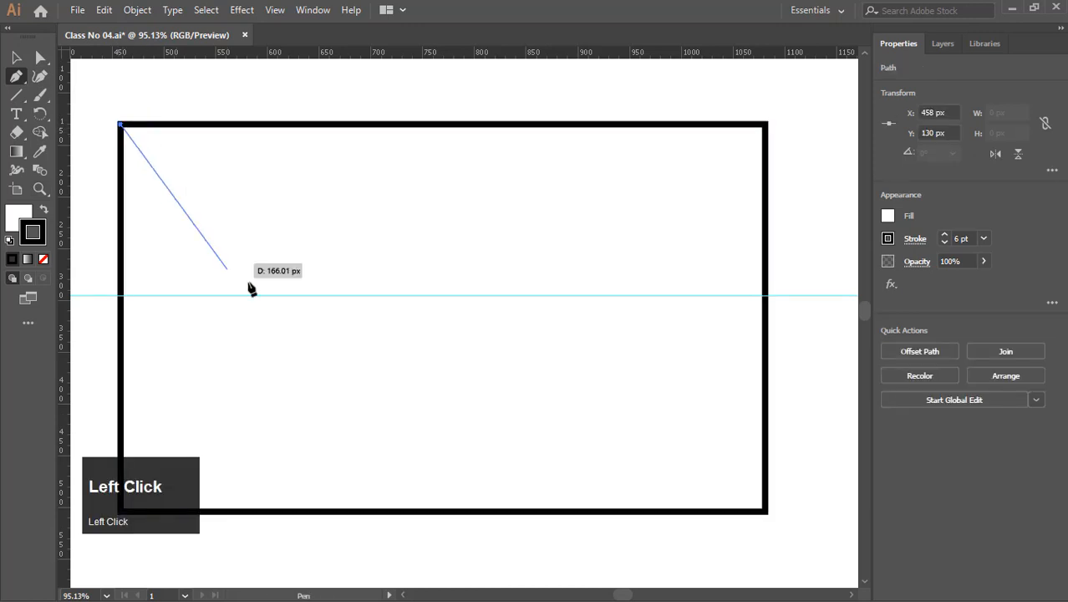
left_click(442, 294)
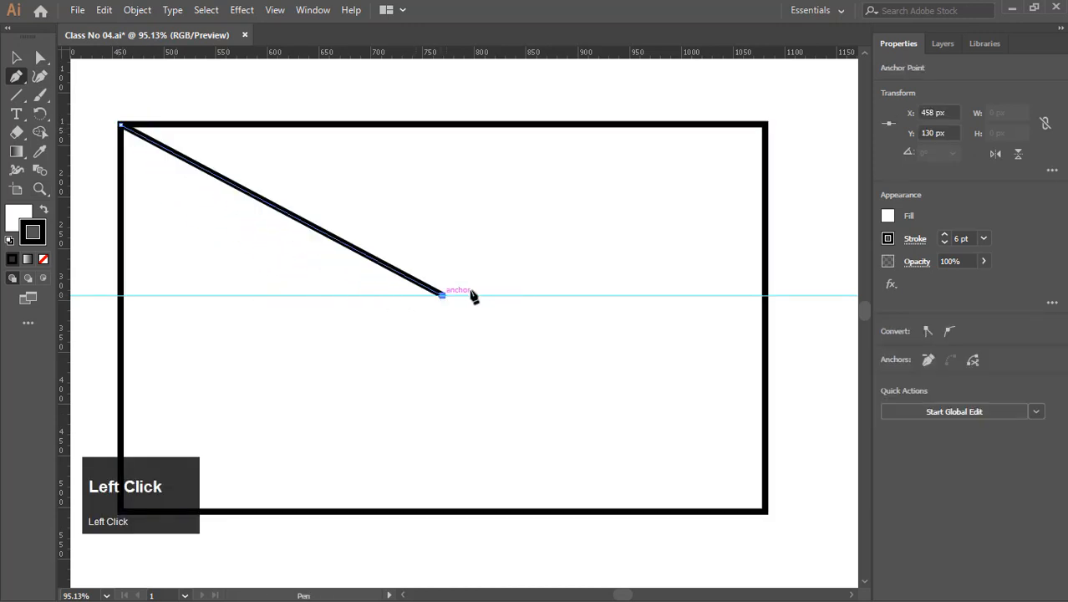
left_click(765, 126)
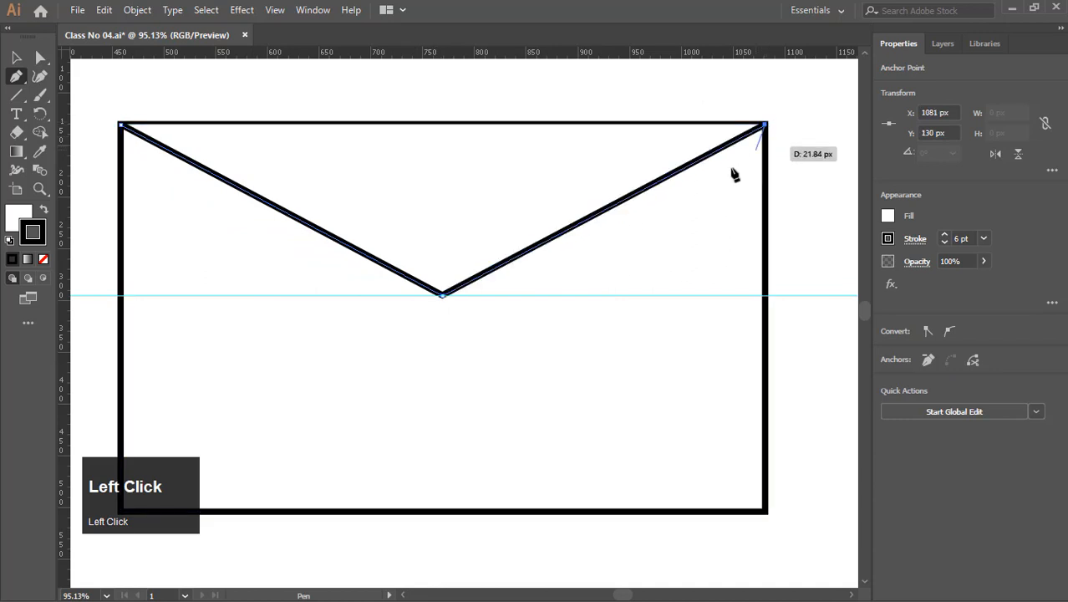
key("Escape")
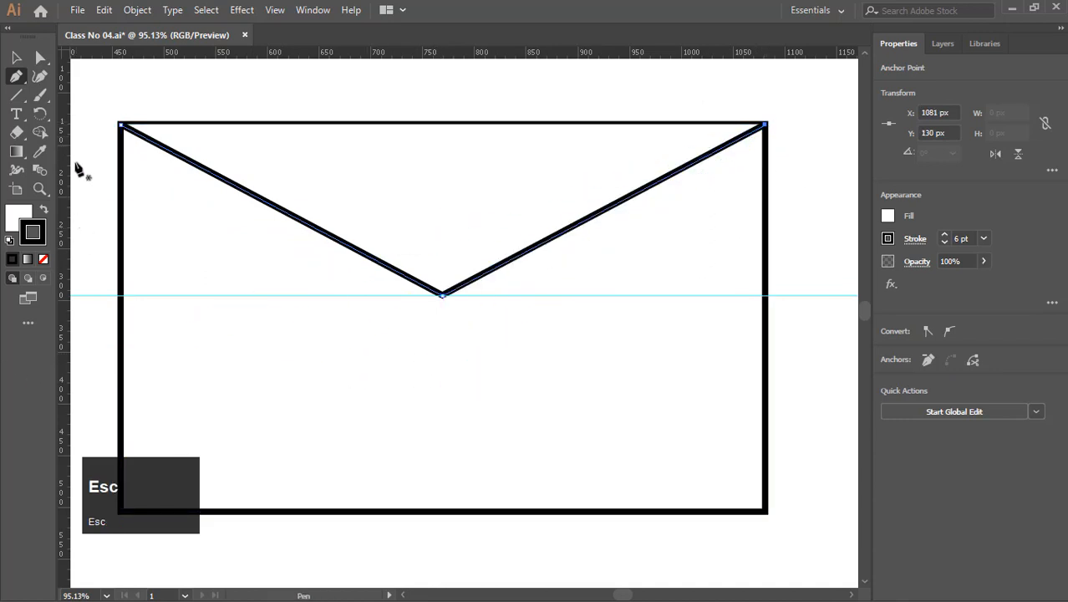
left_click(16, 57)
left_click(231, 165)
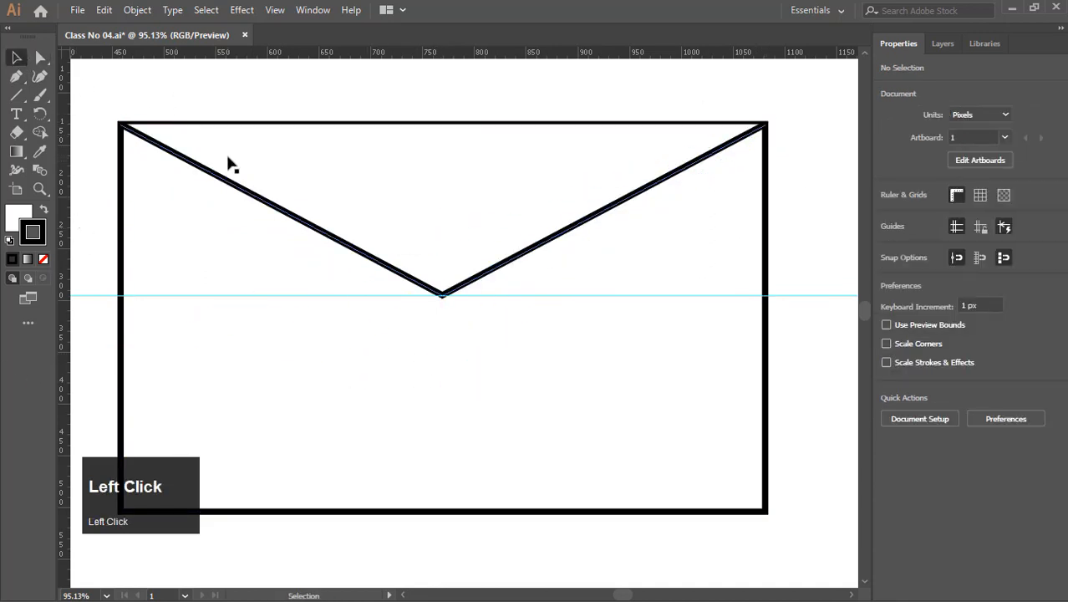
Step: Delete the guide and group the envelope's rectangle and flap
key("ctrl+minus")
key("ctrl+minus")
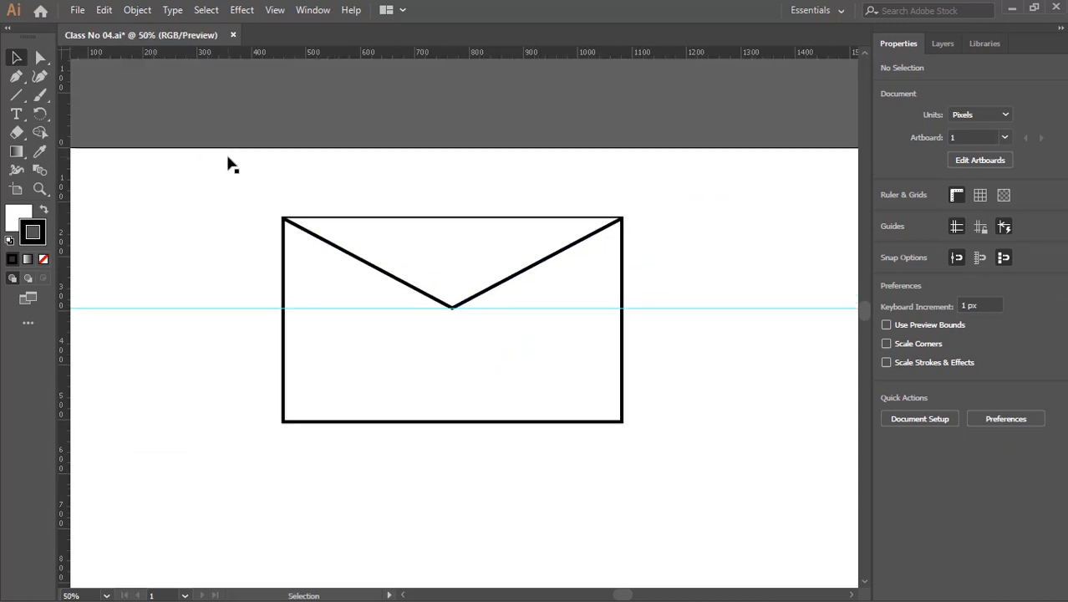
key("ctrl+0")
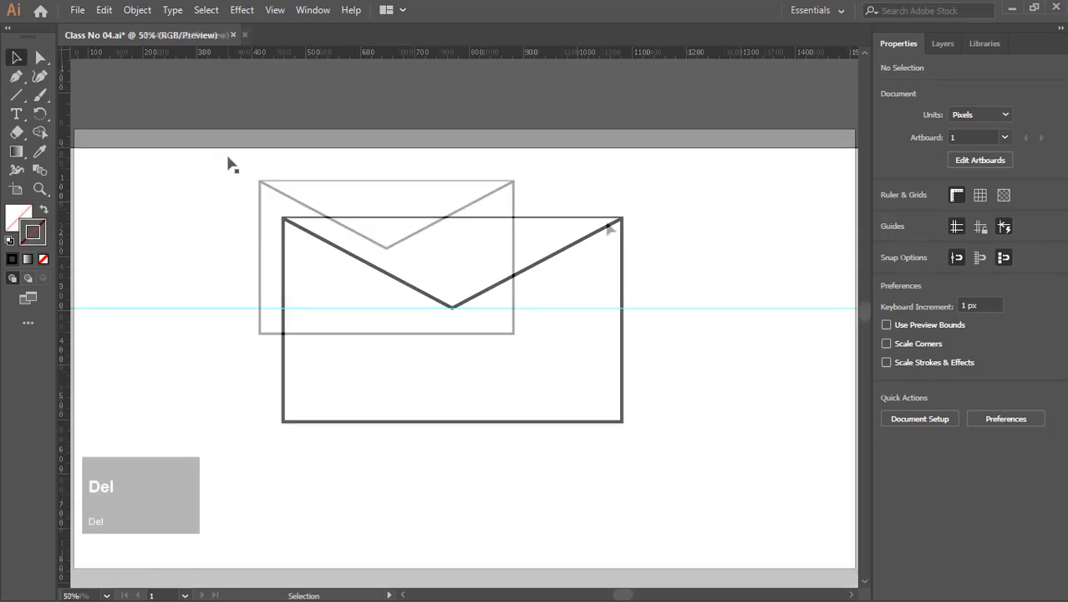
left_click_drag(579, 173, 201, 403)
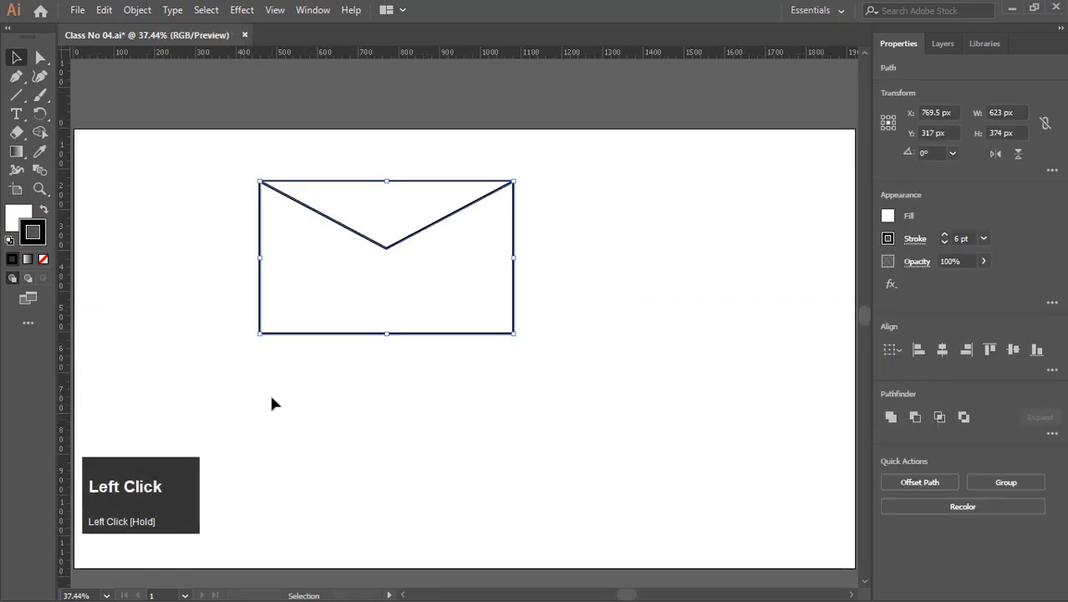
key("ctrl+g")
Step: Scale the envelope down proportionally and move it to the artboard's upper-left corner
left_click_drag(514, 179, 445, 223)
left_click_drag(397, 261, 160, 179)
left_click(325, 404)
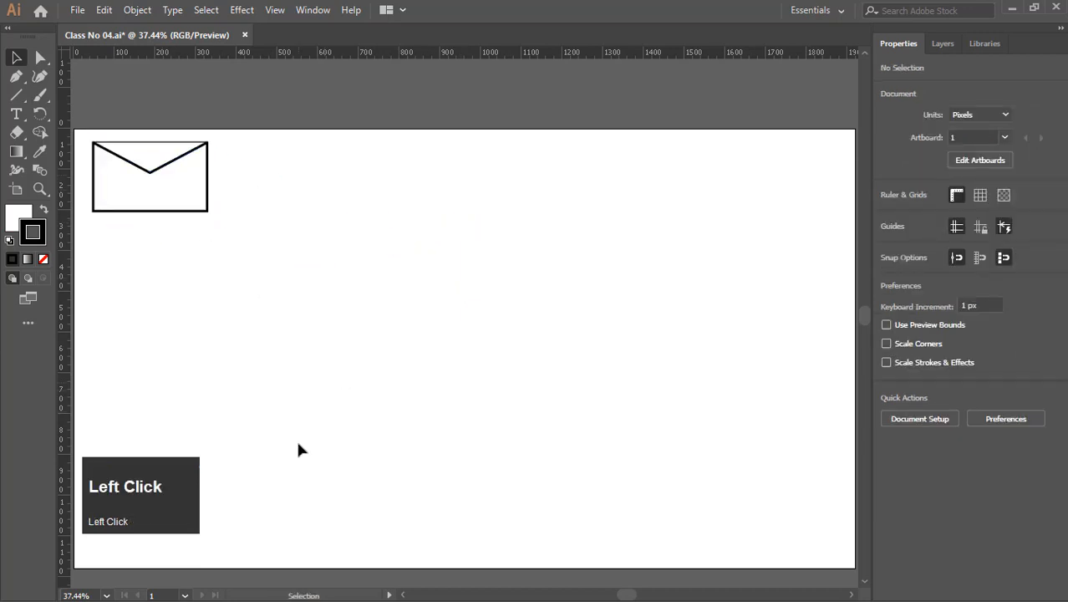
Step: Draw an arched curve segment with the Pen tool from about X 612, Y 191 px to about X 1231, Y 478 px
left_click(17, 76)
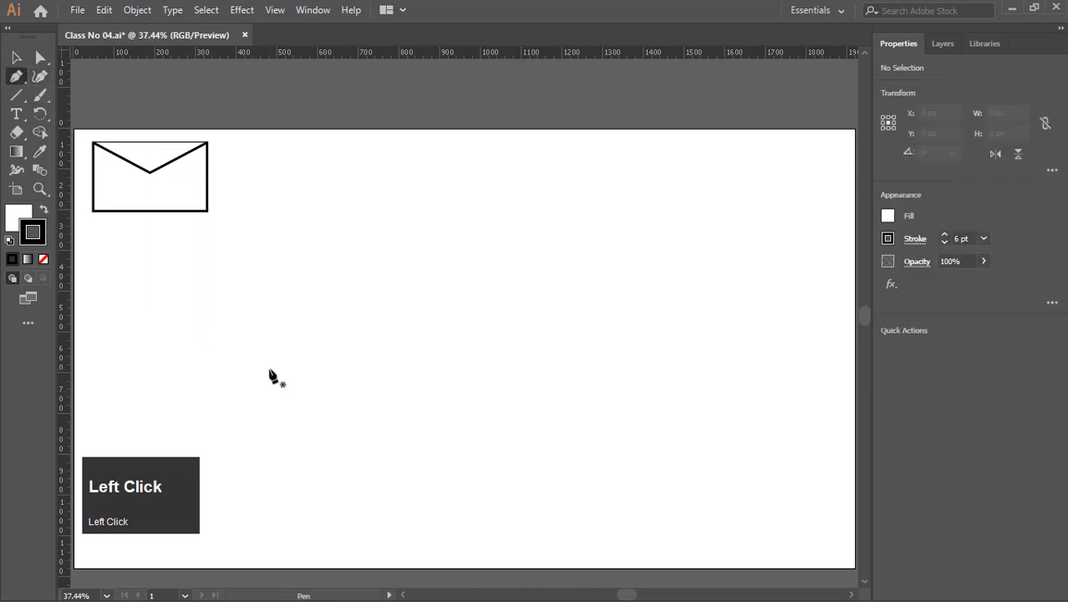
scroll(269, 373, "down", 2)
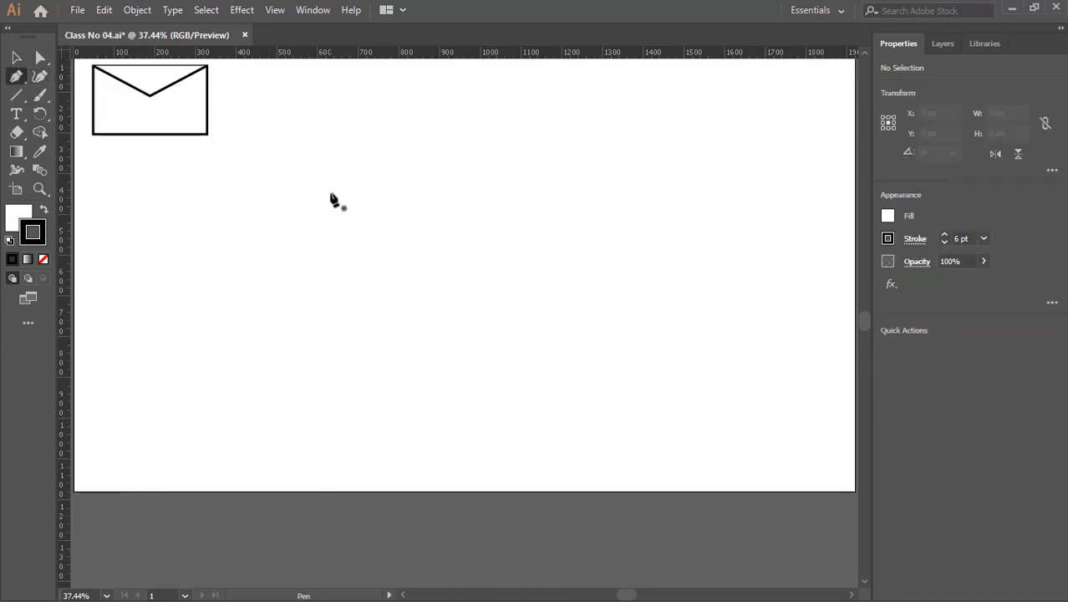
left_click(322, 128)
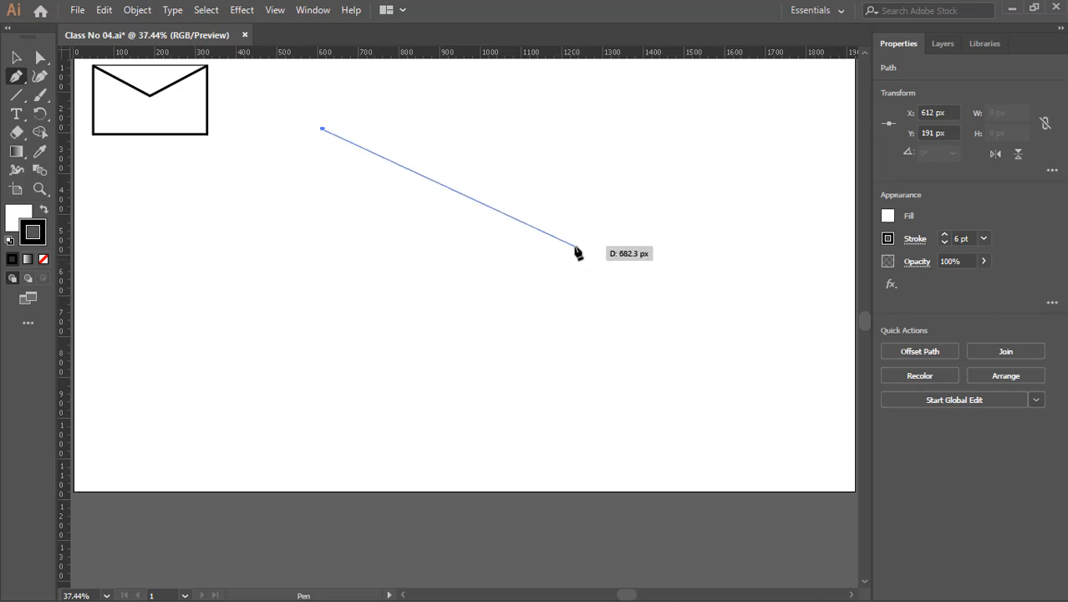
left_click_drag(575, 246, 619, 336)
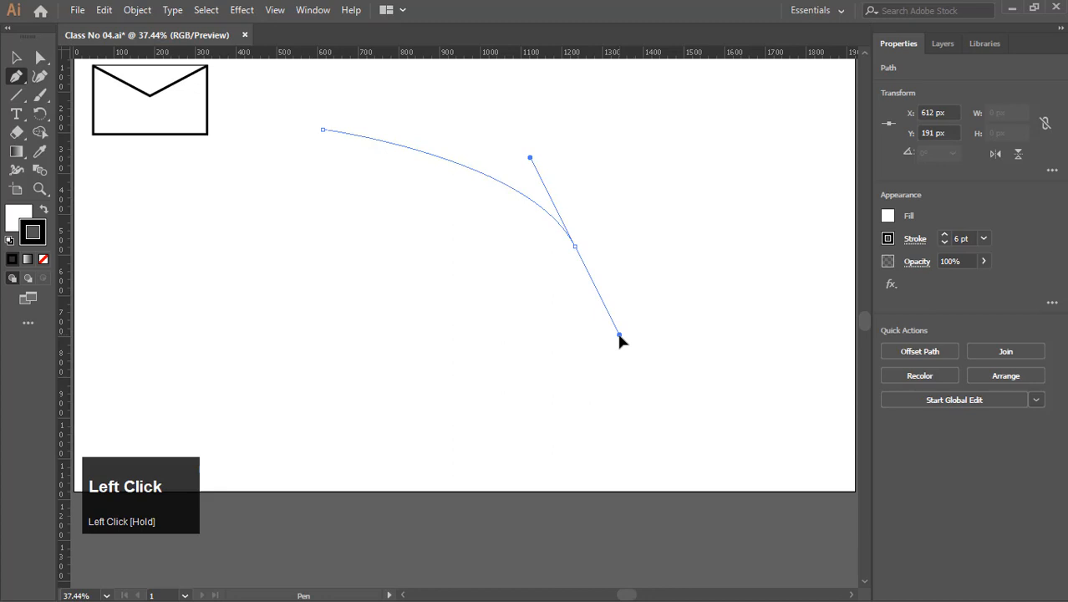
left_click_drag(619, 335, 540, 480)
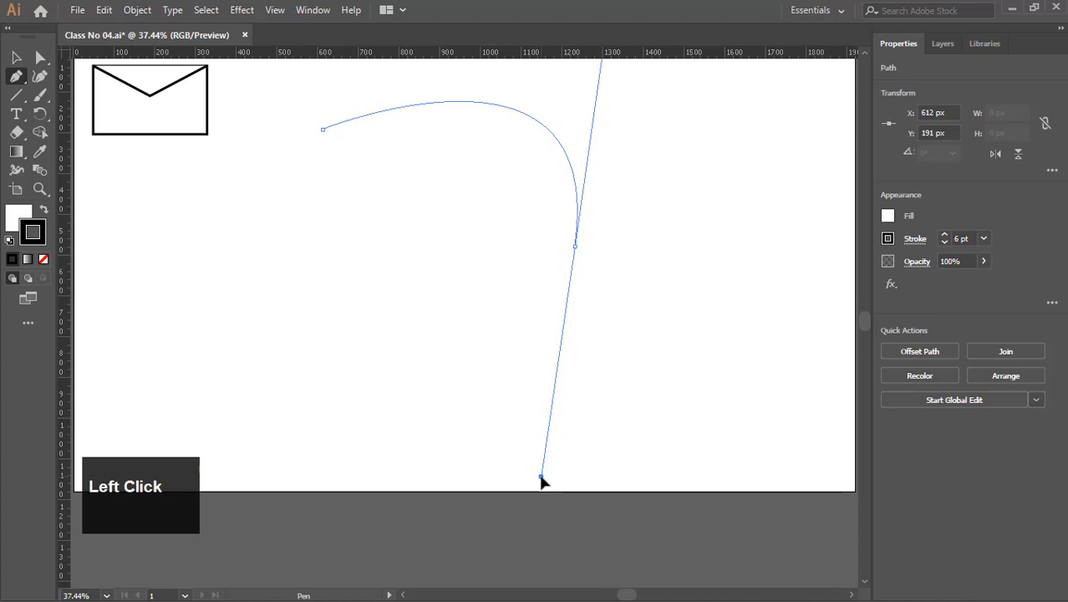
left_click_drag(541, 479, 601, 416)
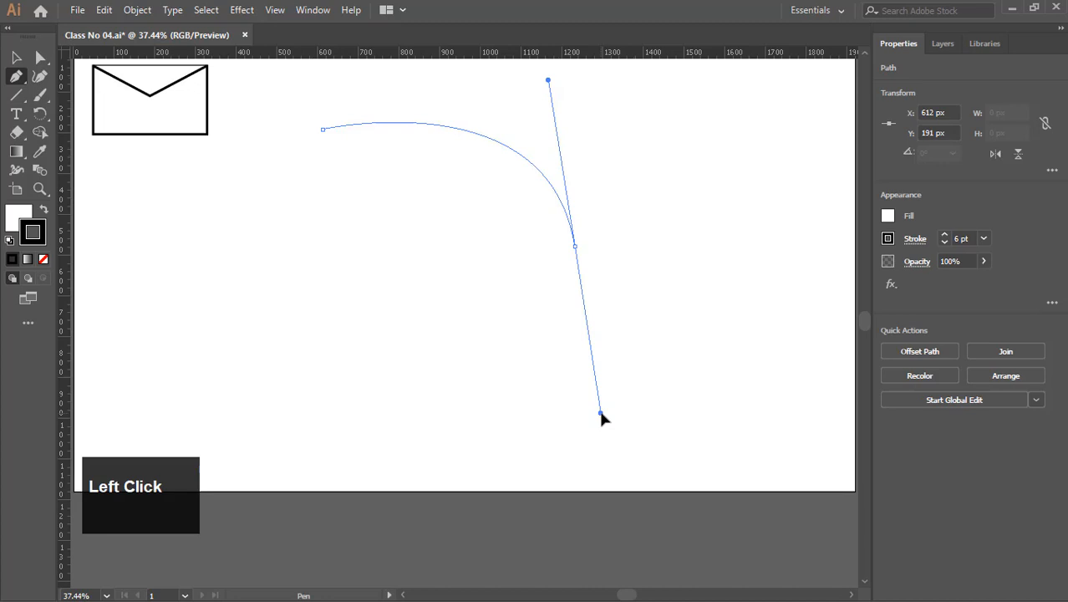
left_click_drag(601, 416, 601, 415)
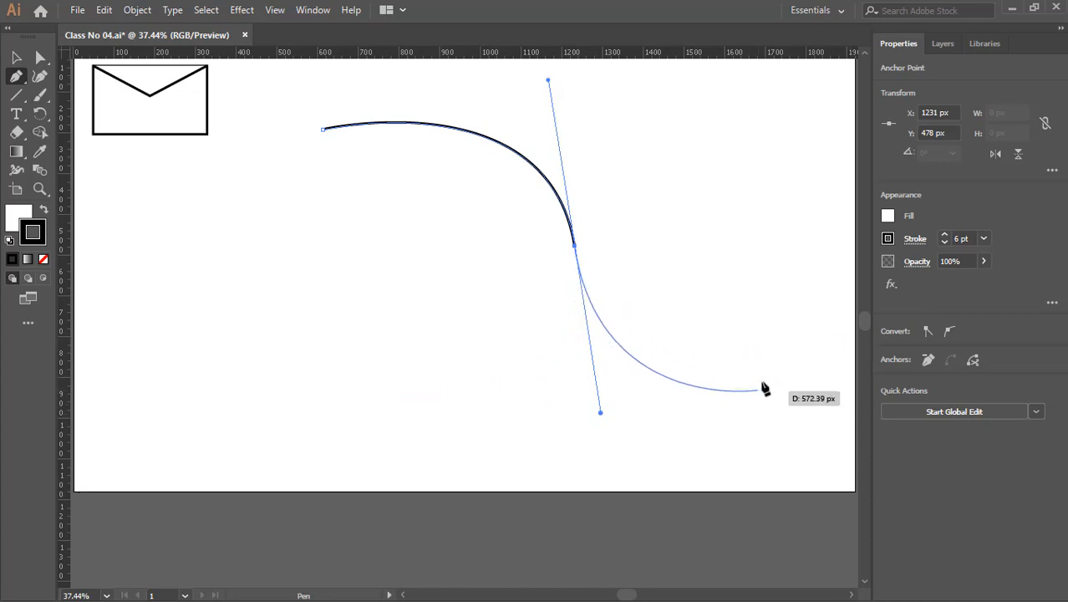
Step: Extend the curve to about X 1693, Y 791 px as an open S-shaped path, and move it below the envelope
left_click_drag(763, 376, 817, 392)
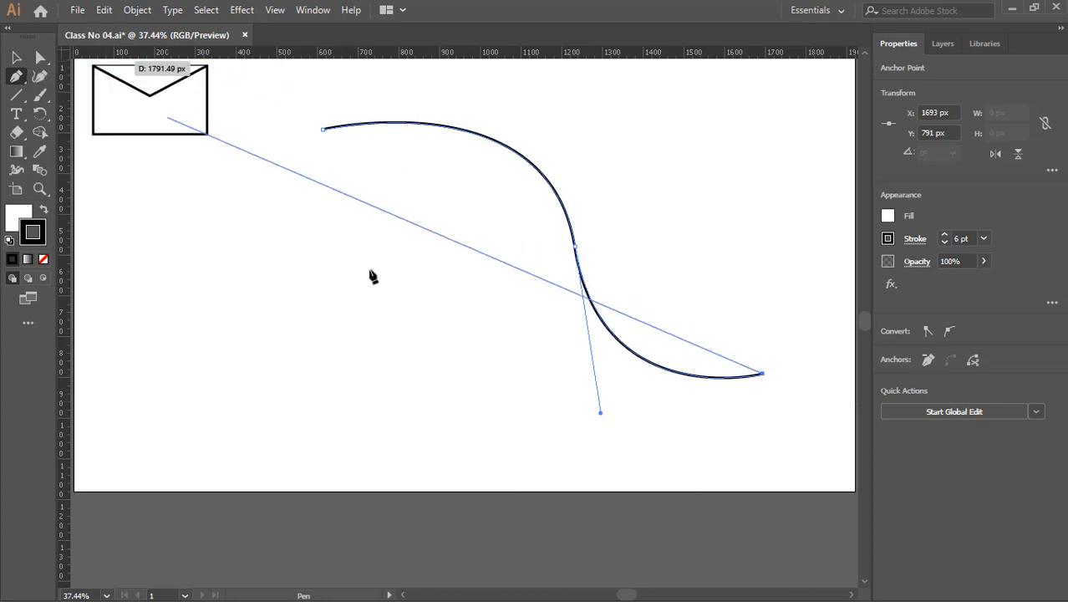
left_click_drag(763, 373, 728, 390)
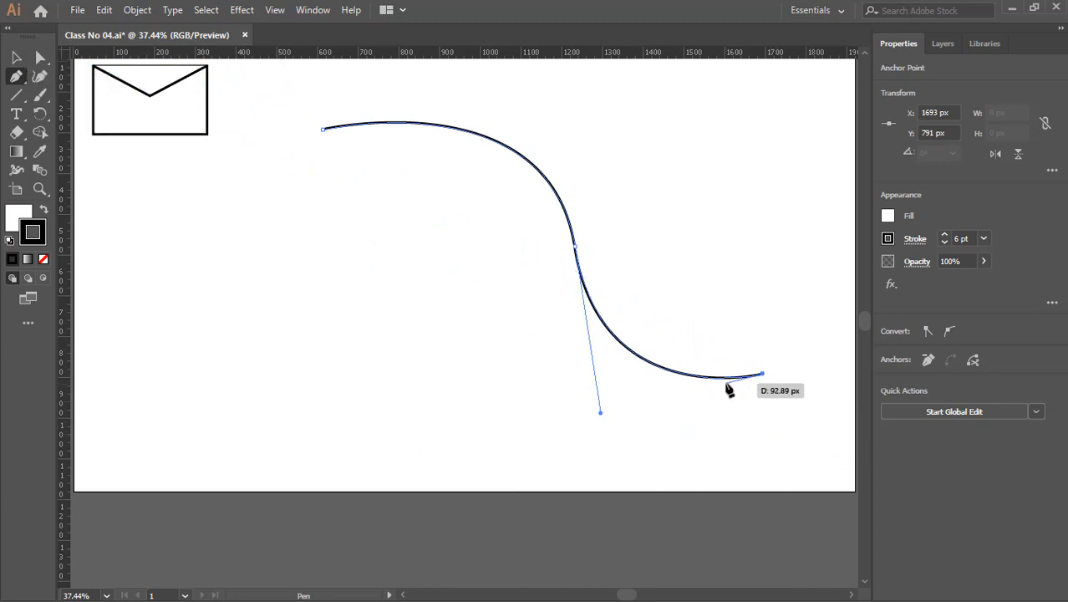
key("Escape")
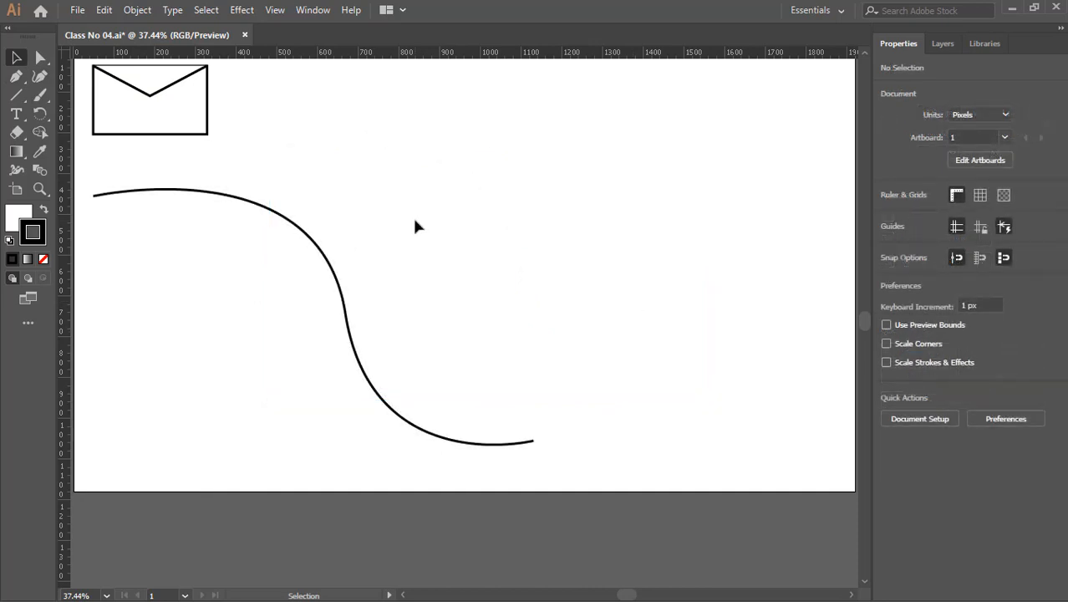
Step: Draw a new curved segment with the Pen tool from about X 806, Y 147 px and remove the end anchor's outgoing handle
left_click(15, 76)
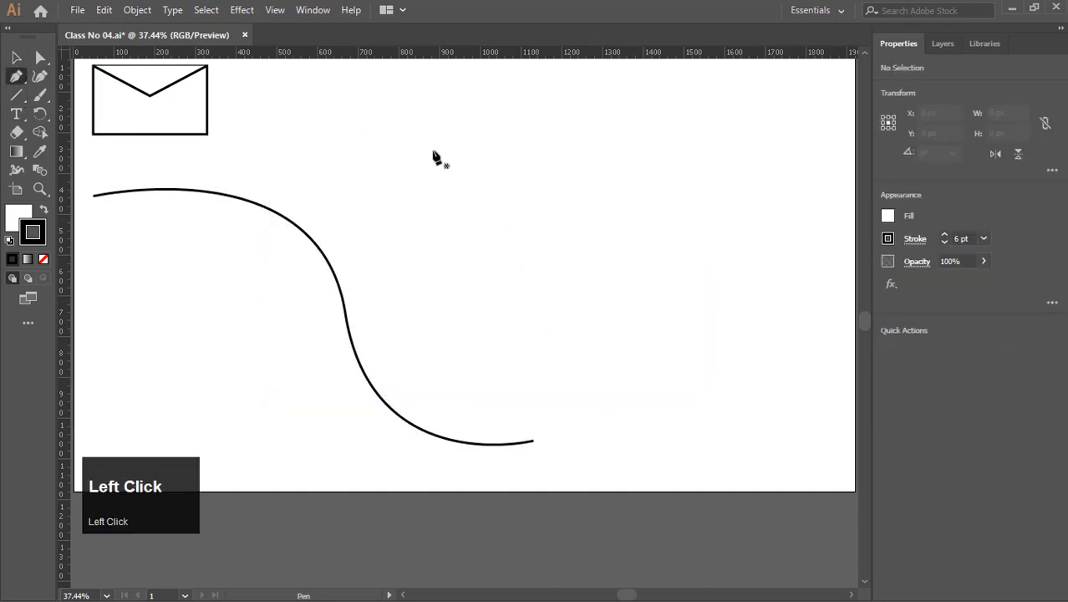
left_click(401, 111)
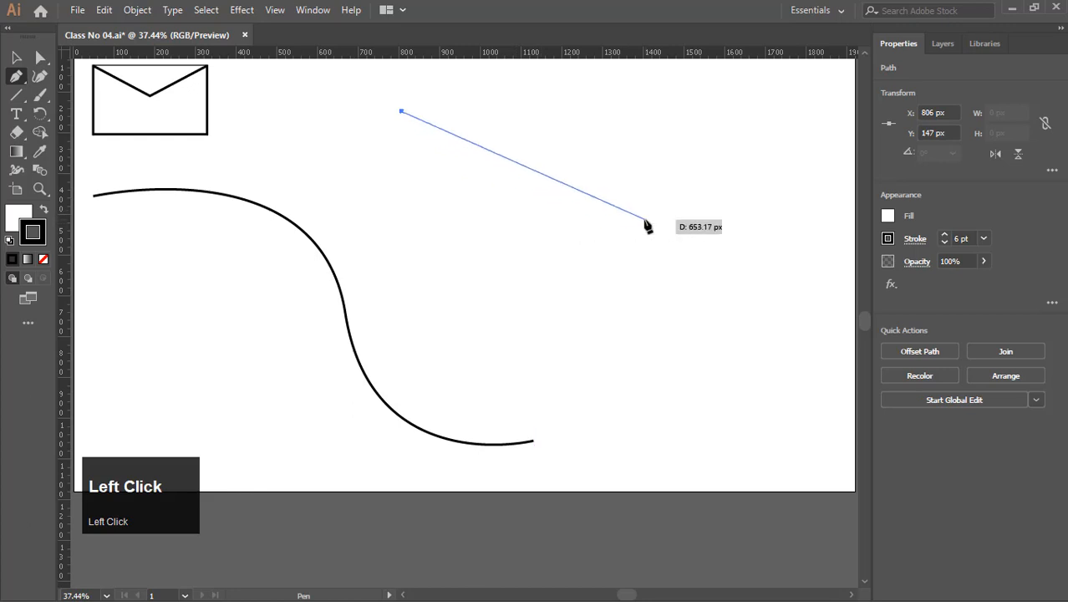
left_click_drag(644, 219, 685, 355)
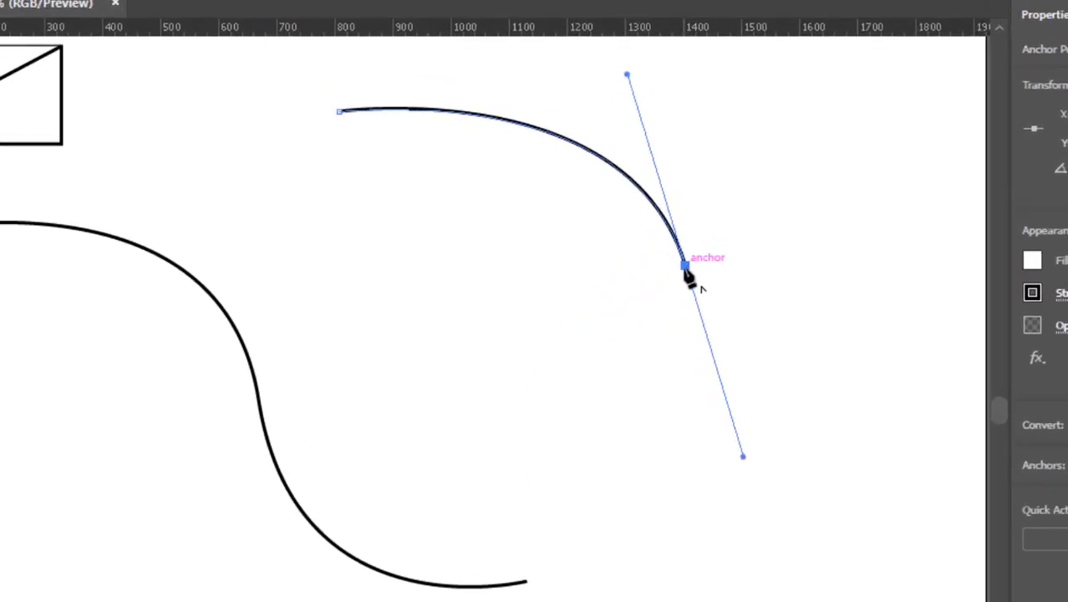
left_click_drag(685, 266, 684, 278)
left_click_drag(772, 383, 773, 374)
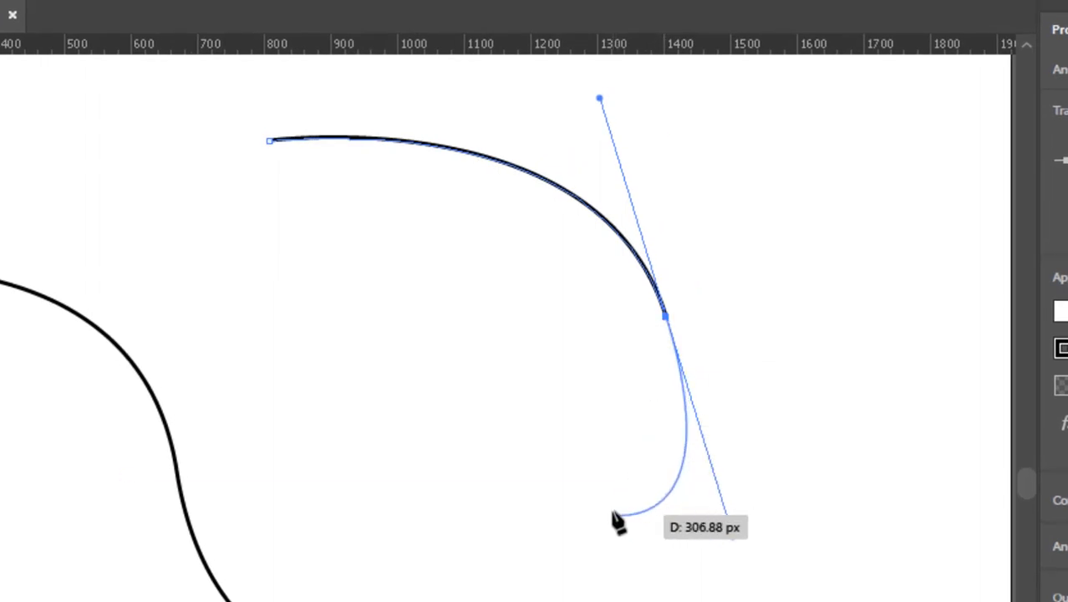
left_click(665, 317)
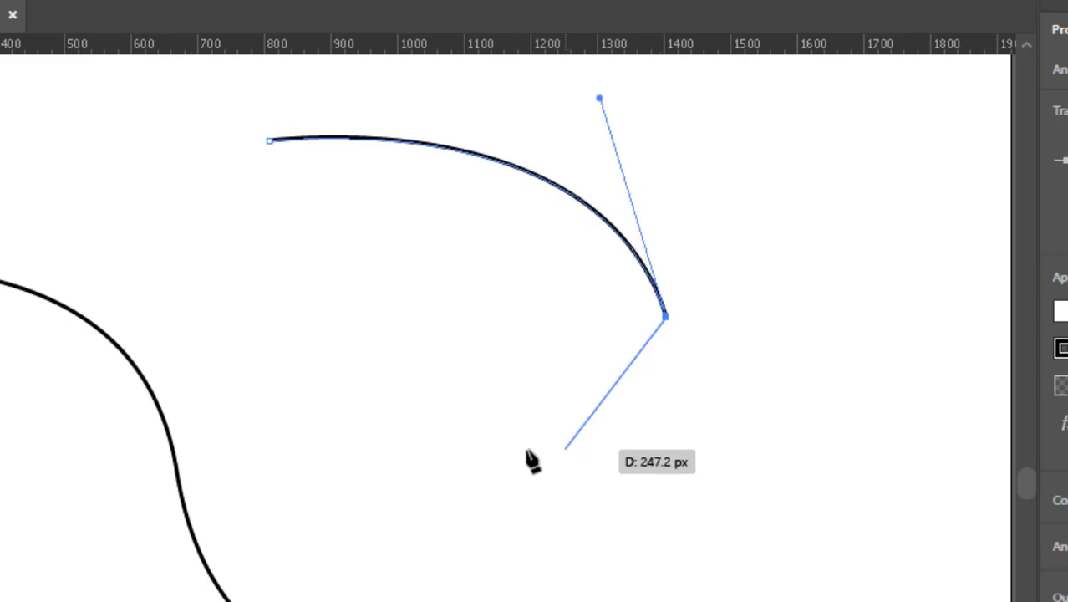
Step: Continue the path with a straight segment and a rounded curve, then close the shape with a straight vertical edge
left_click(467, 410)
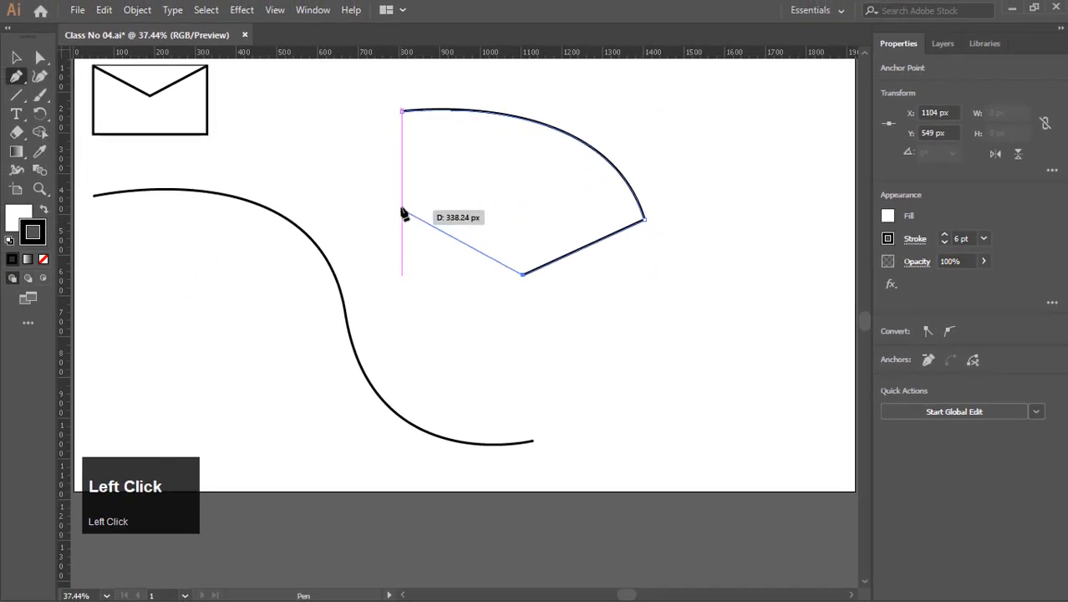
mouse_move(402, 191)
left_mouse_down()
mouse_move(454, 150)
mouse_move(482, 109)
mouse_move(427, 89)
left_mouse_up()
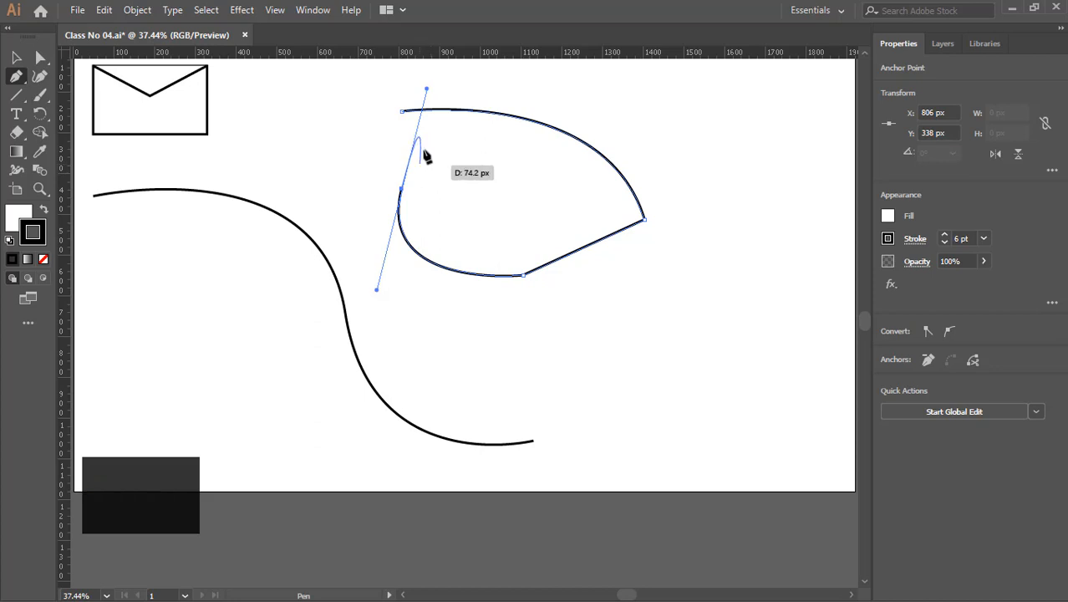
left_click(401, 193)
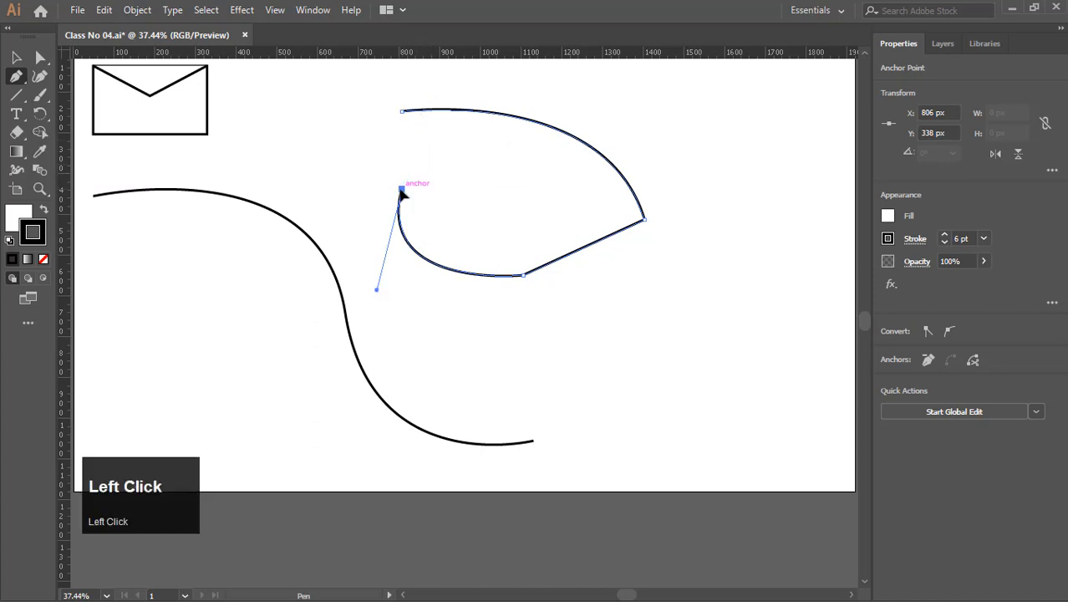
left_click(402, 111)
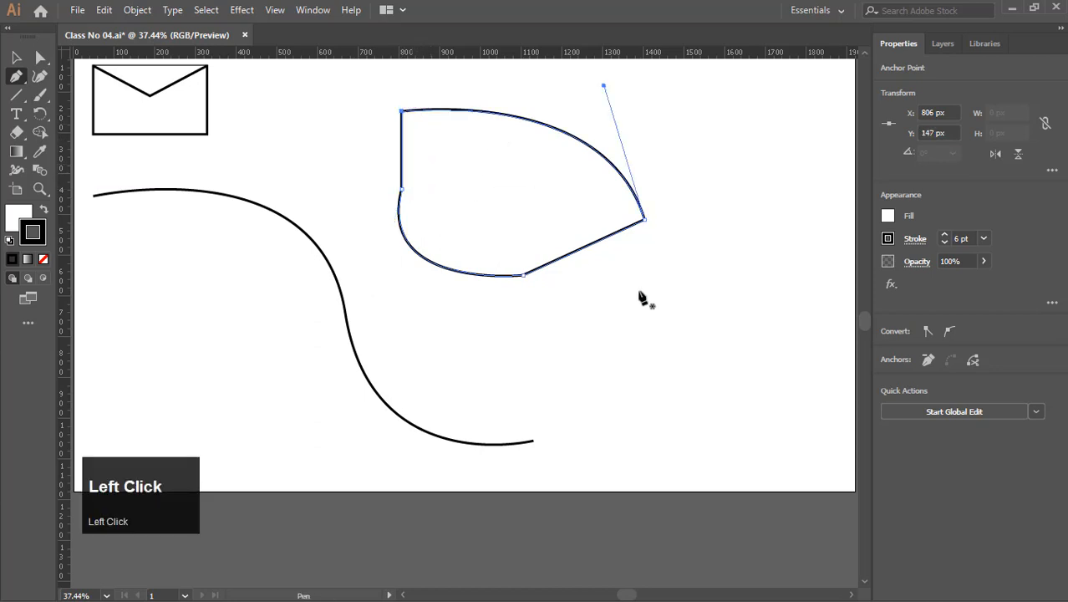
Step: Fill the closed shape with red, RGB 191, 37, 37
double_click(11, 219)
left_click(356, 190)
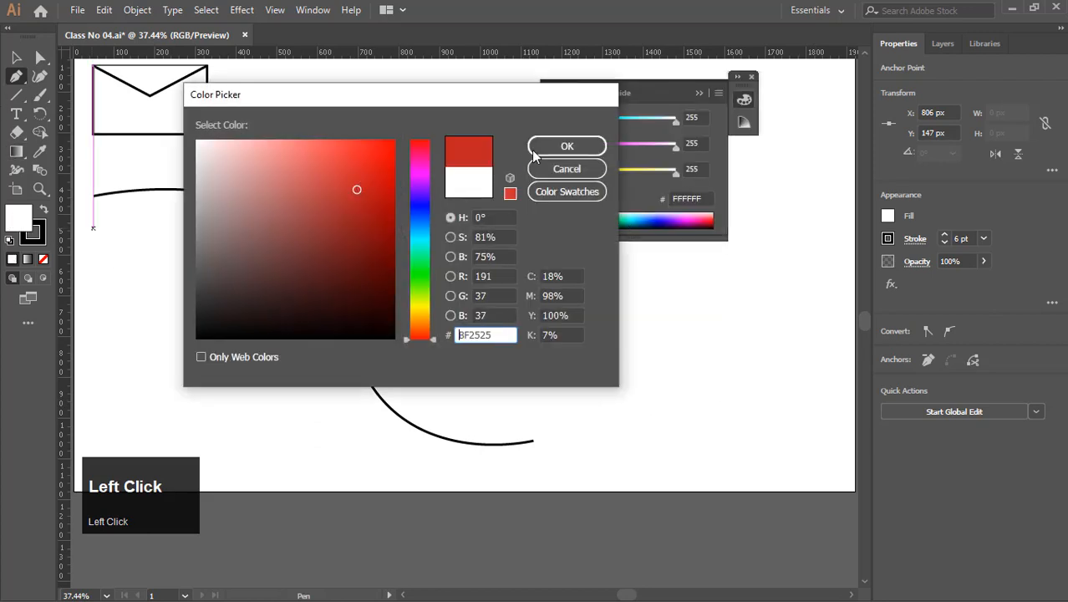
left_click(539, 148)
left_click(751, 76)
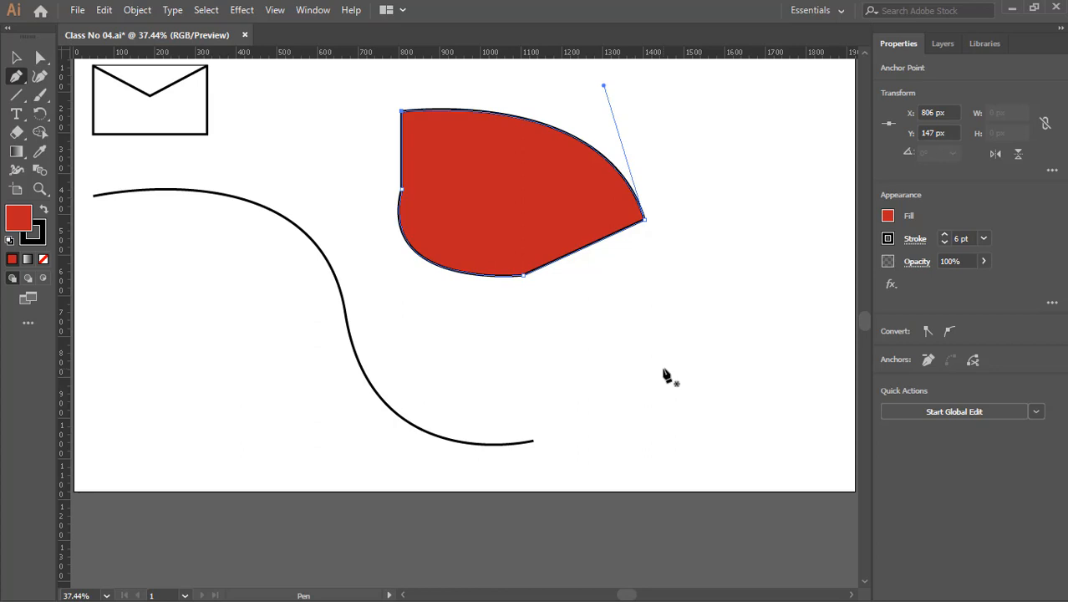
Step: Delete the S-shaped curve and the red shape, keeping the envelope
left_click(15, 57)
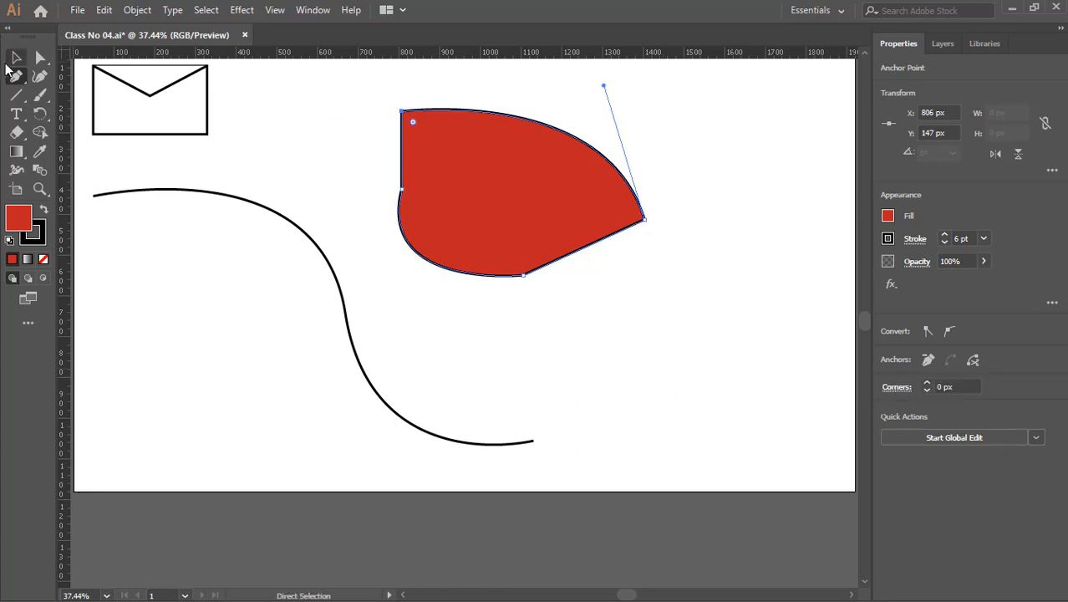
left_click_drag(748, 137, 331, 491)
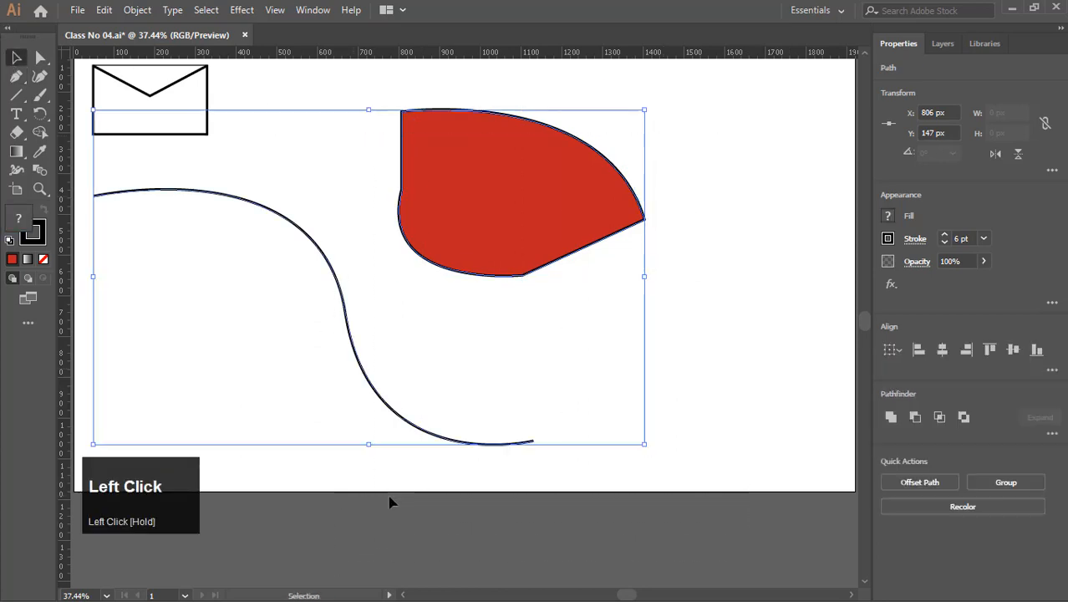
key("Delete")
left_click(481, 275)
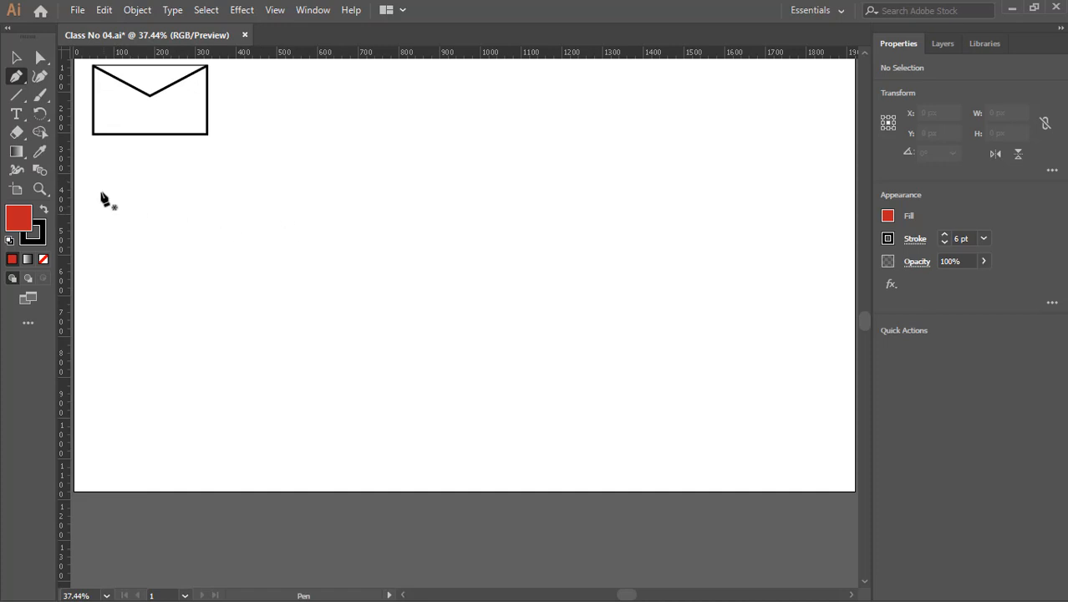
Step: Place a vertical guide at about X 1001 px and draw a left-bulging curve along it from about Y 179 to 718 px
left_click_drag(67, 197, 481, 238)
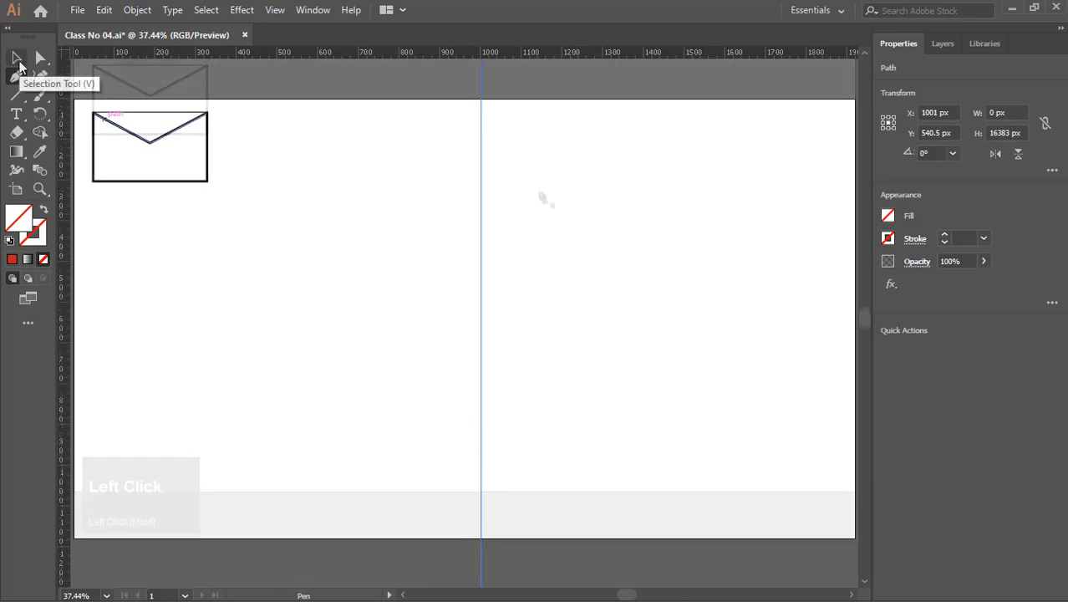
left_click(15, 76)
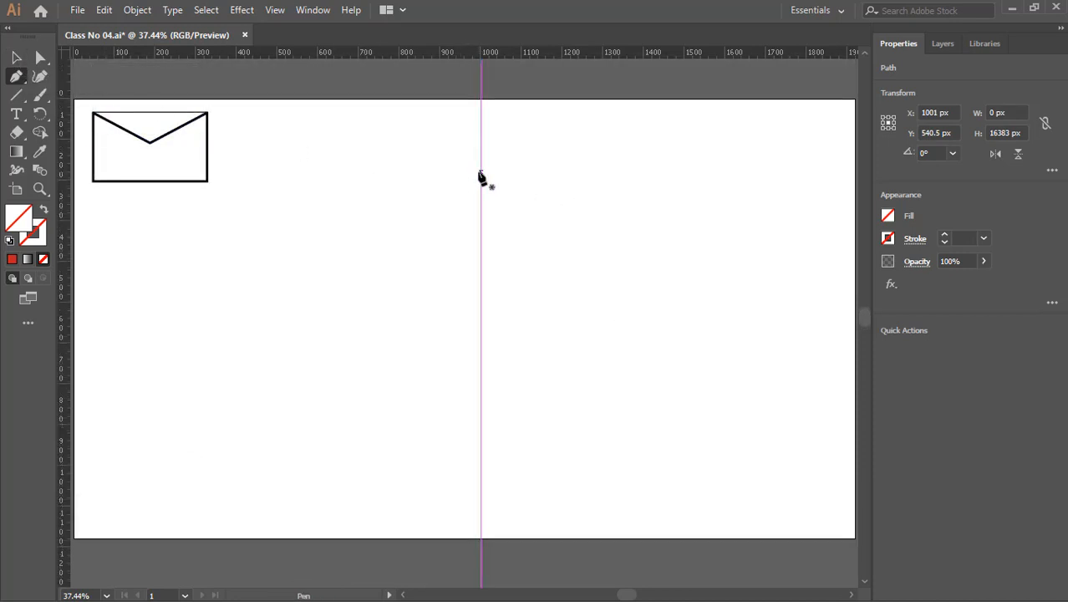
left_click(480, 172)
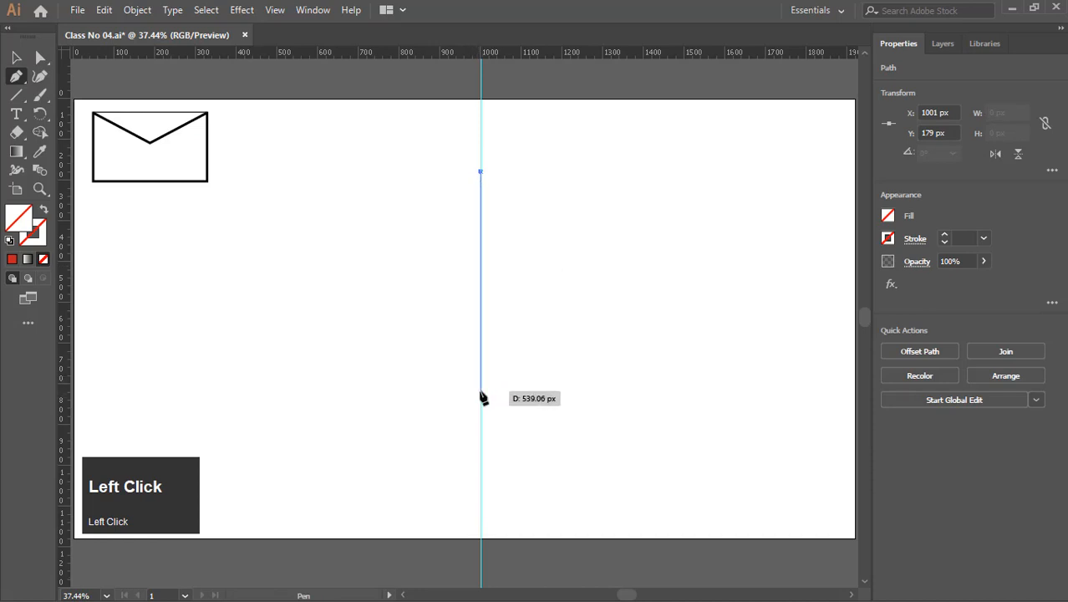
left_click_drag(482, 391, 573, 496)
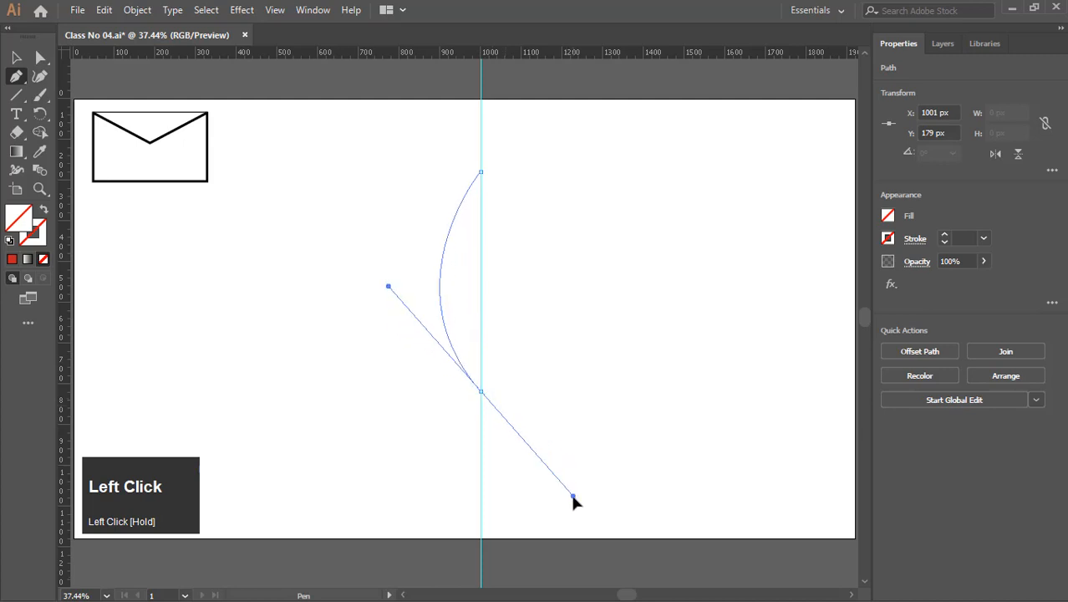
left_click_drag(574, 497, 571, 493)
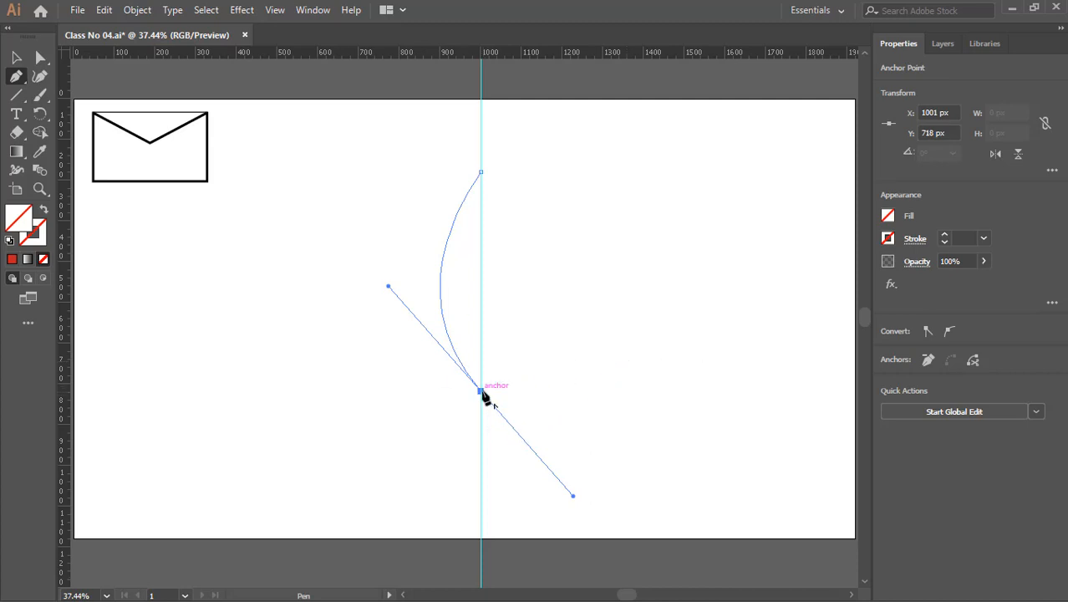
Step: Remove the lower anchor's outgoing handle and close the path at the top anchor with a right-bulging curve to form a leaf
left_click_drag(481, 393, 481, 396)
left_click(481, 394)
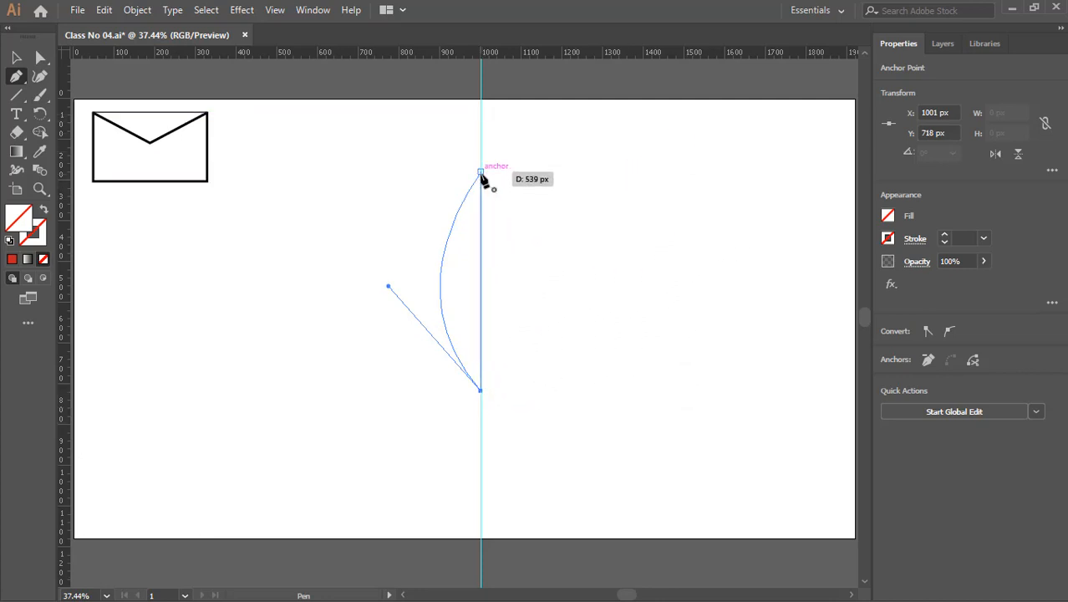
left_click_drag(481, 172, 363, 187)
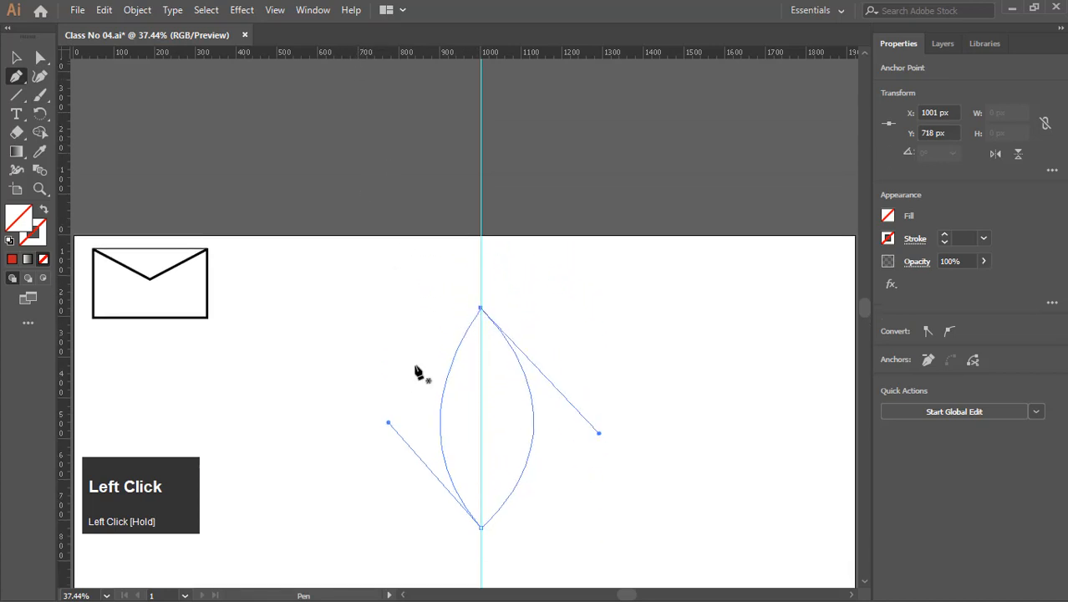
Step: Fill the leaf shape with green at hue 127° and move it to the left of the guide
left_click(11, 56)
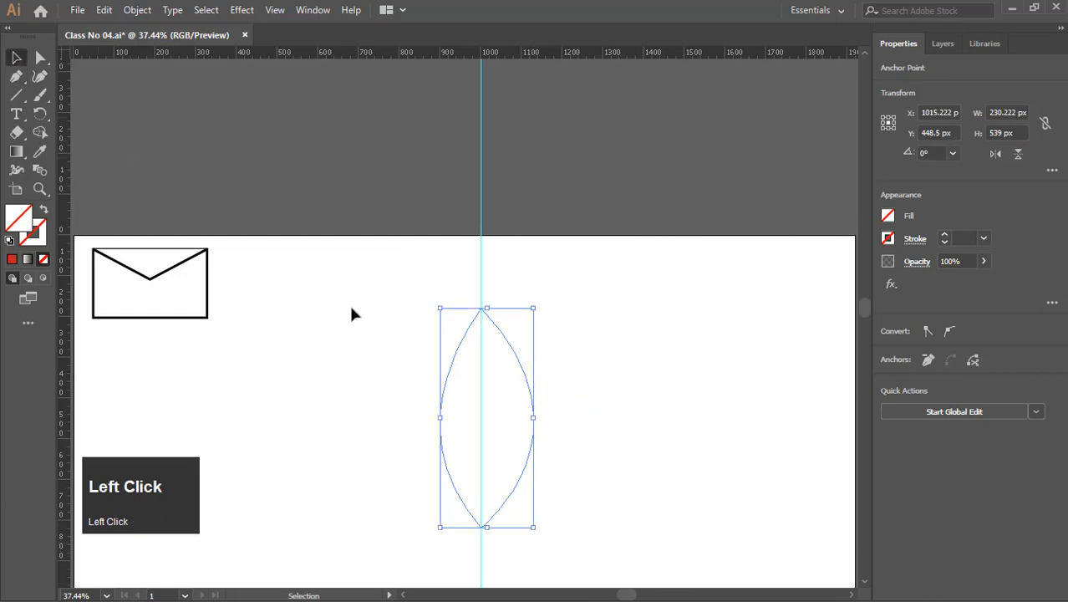
left_click(672, 493)
left_click_drag(379, 448, 451, 533)
left_click_drag(865, 587, 864, 585)
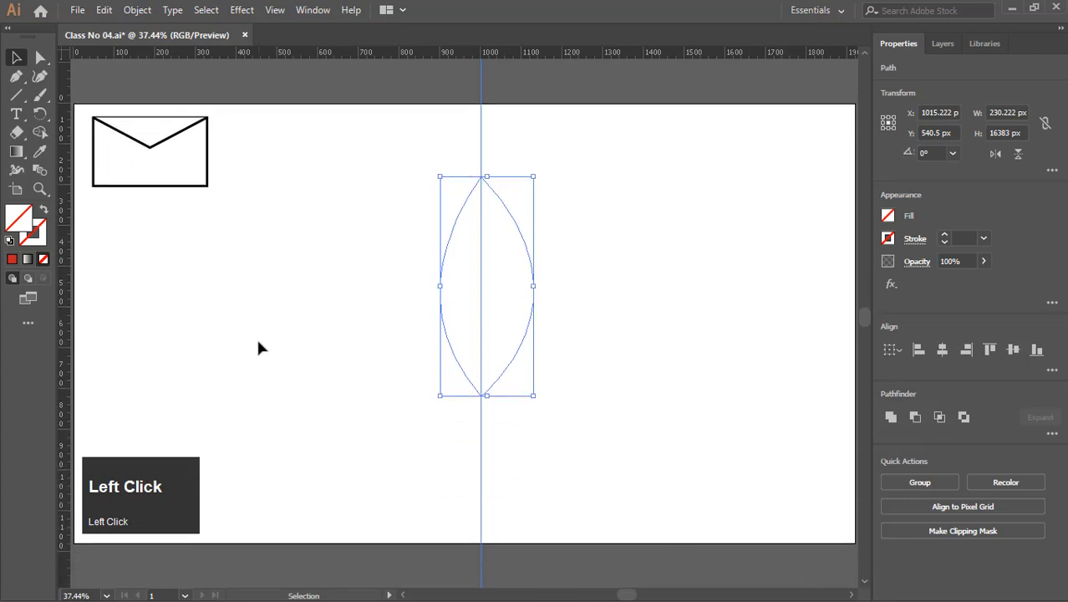
left_click(25, 219)
double_click(25, 218)
left_click(430, 270)
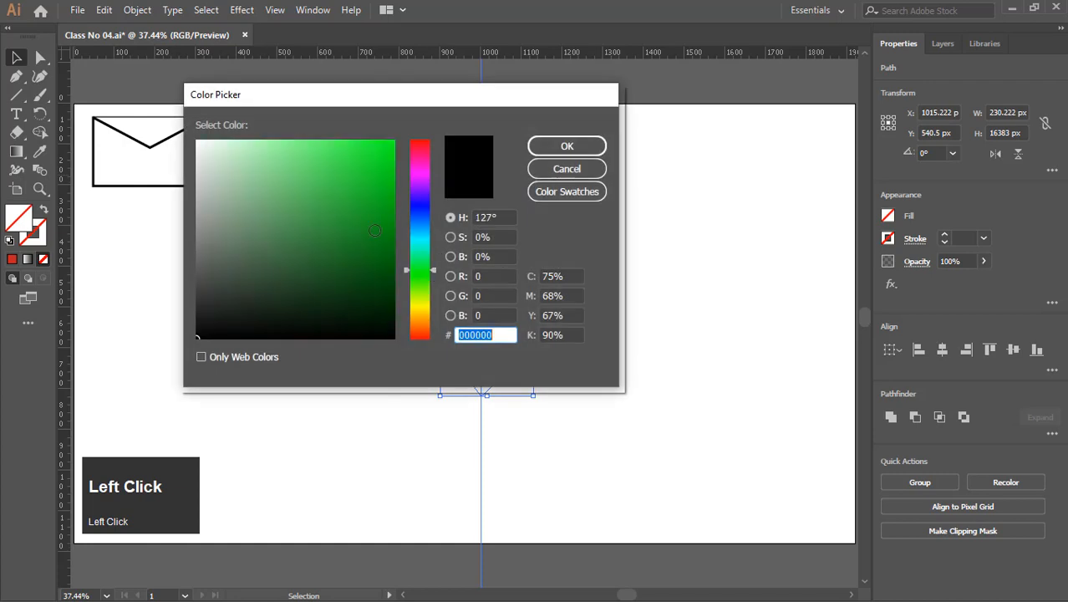
left_click(379, 192)
left_click(566, 146)
left_click(642, 310)
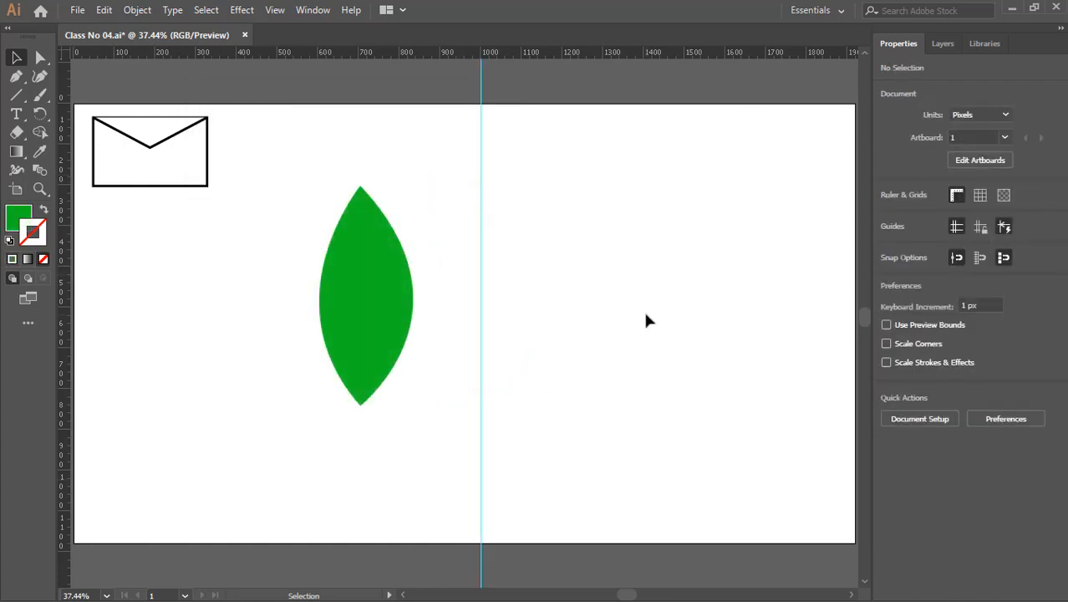
Step: Shrink the green leaf proportionally, place it just right of the envelope, and deselect it
left_click(413, 285)
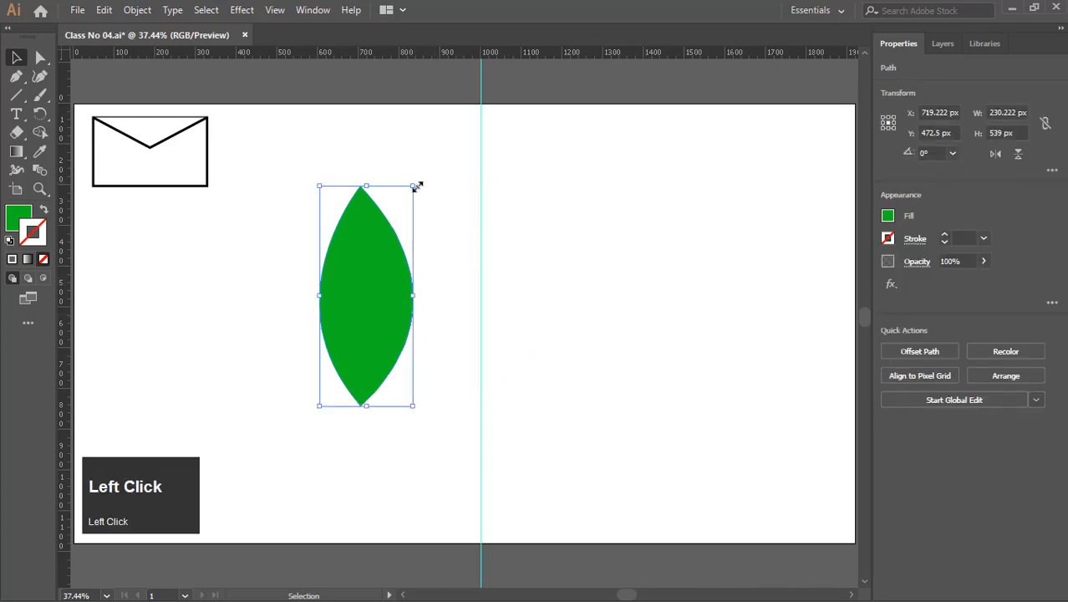
left_click_drag(416, 185, 280, 160)
key("p")
key("ctrl+shift+a")
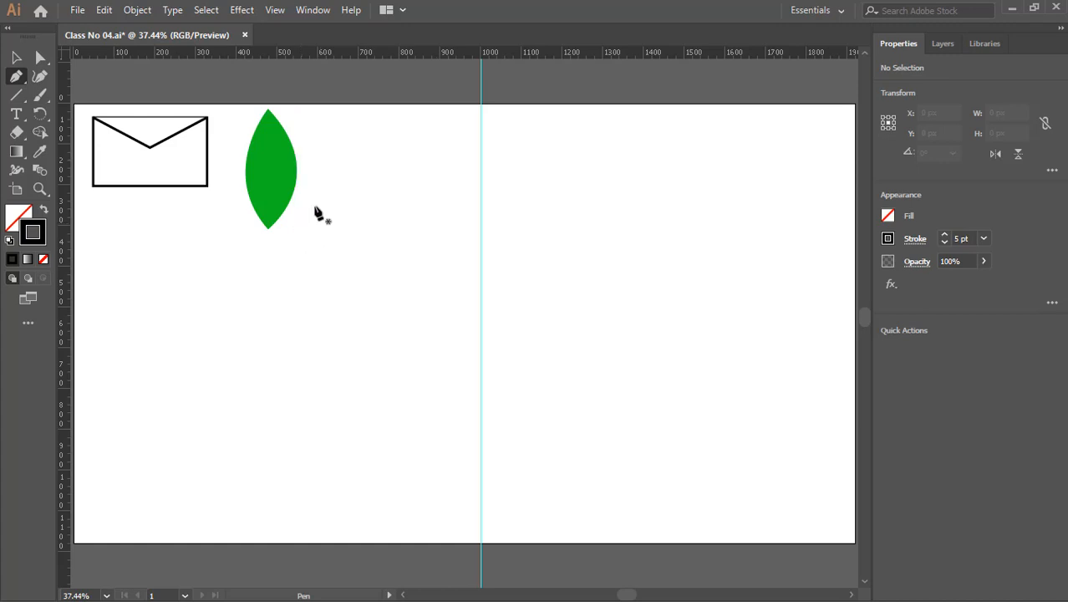
Step: Draw a circle about 575 px in diameter, centred near X 1225, Y 449 px, in the artboard's open area
left_click_drag(17, 95, 92, 112)
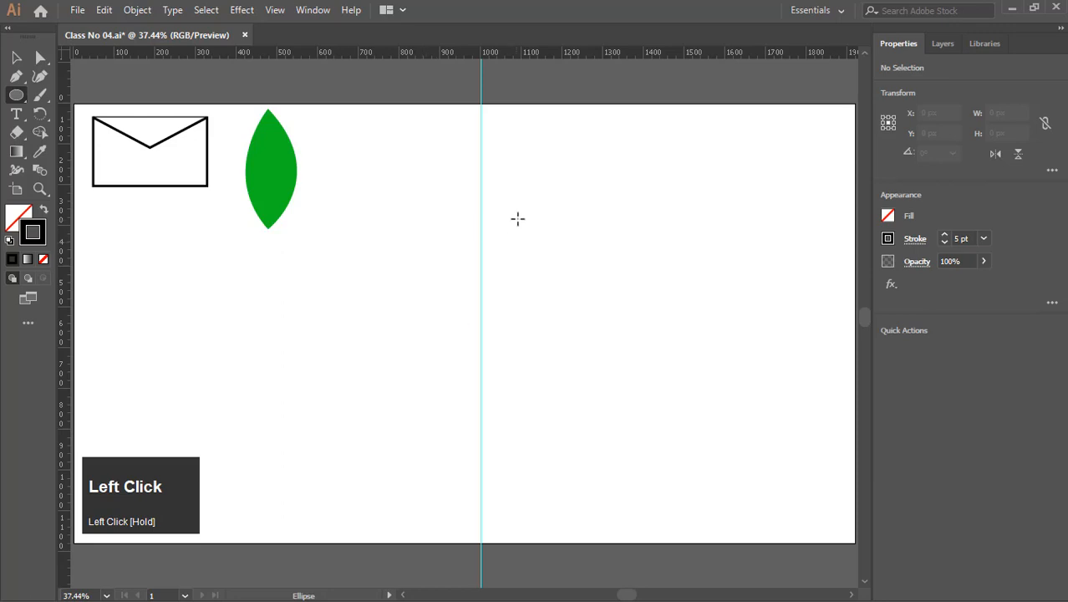
left_click_drag(458, 172, 689, 382)
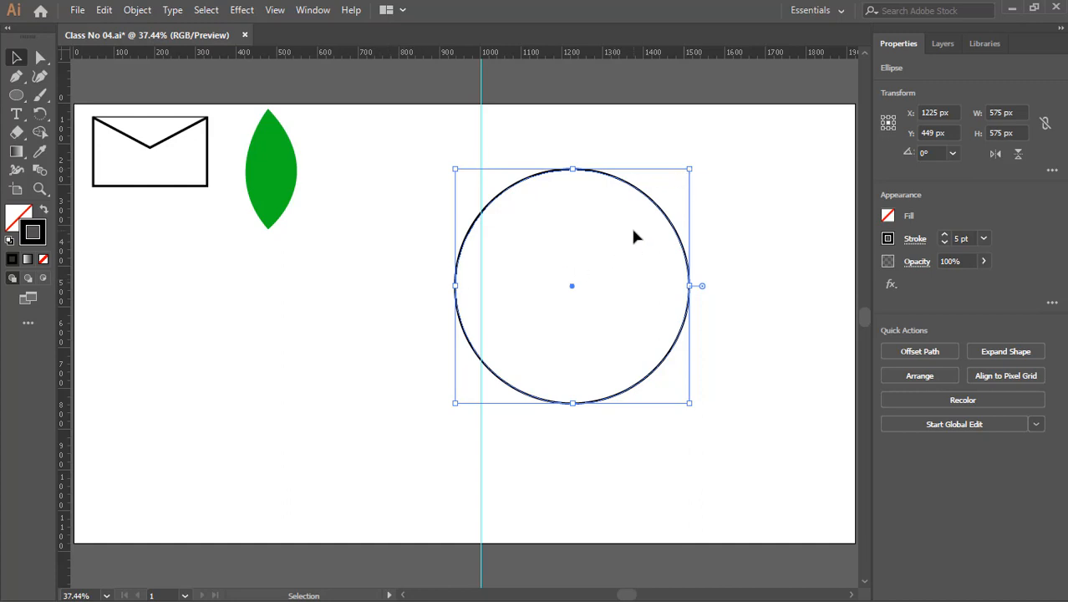
left_click_drag(633, 231, 507, 233)
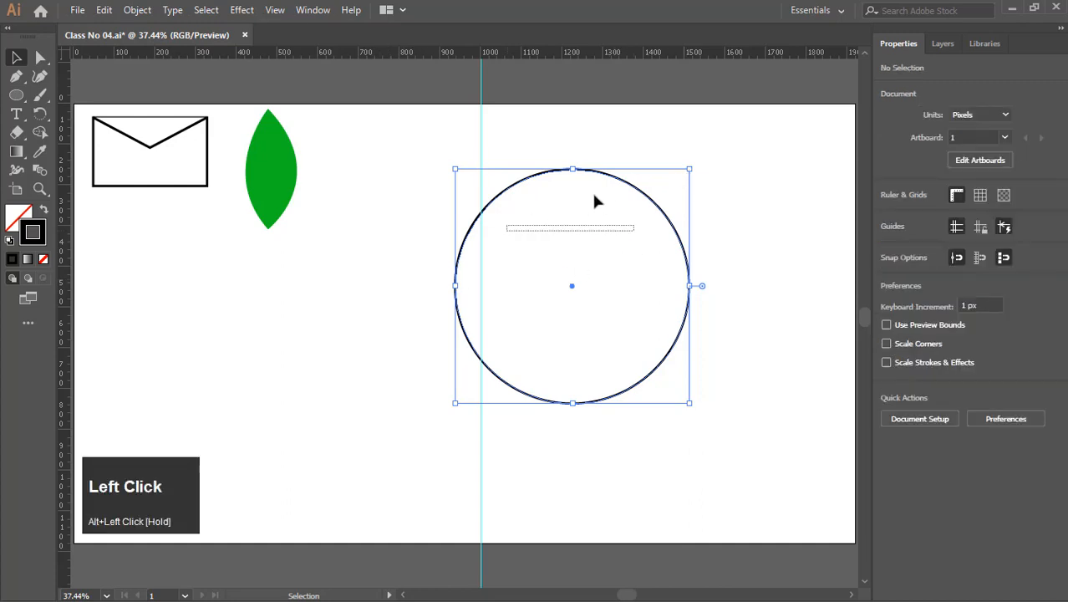
Step: Duplicate the circle slightly to the left and scale the copy from its centre to about 529 px
left_click_drag(621, 193, 572, 193)
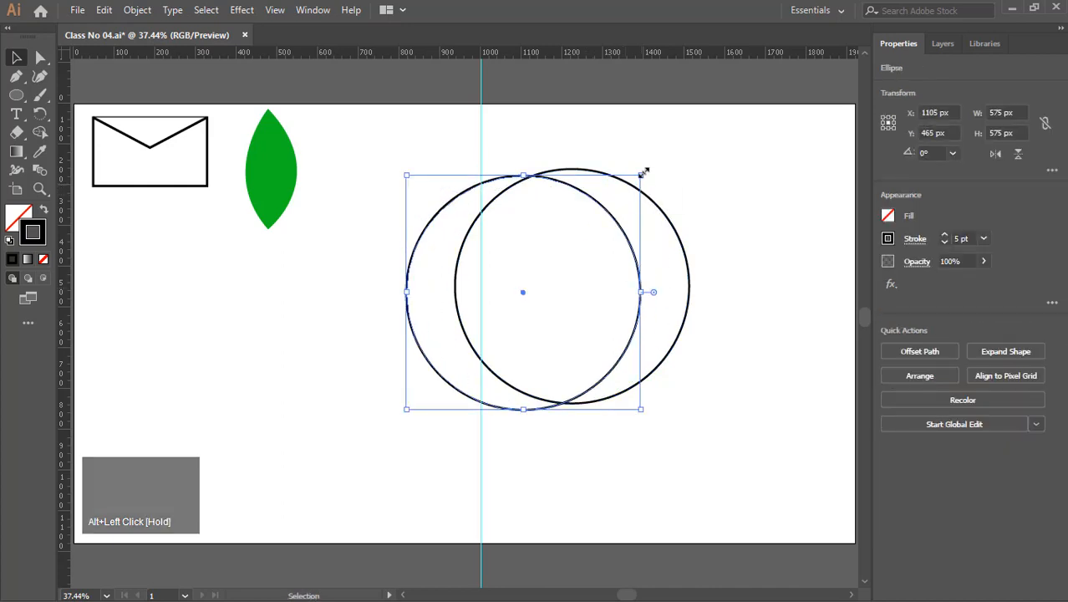
key("shift")
key("alt")
left_click_drag(640, 176, 633, 182)
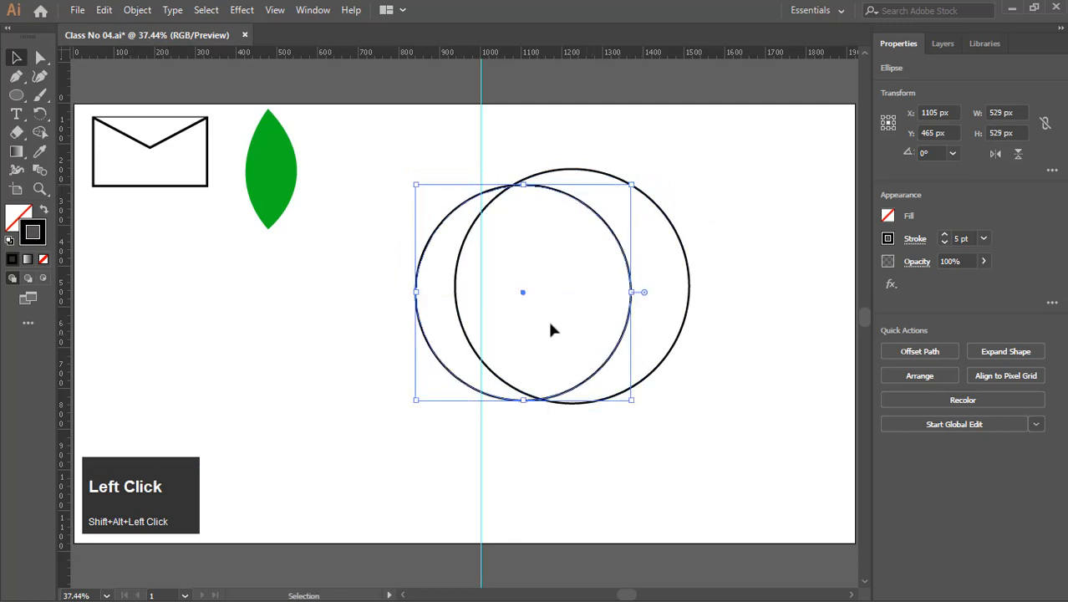
Step: Align the two circles to each other on their horizontal and vertical centres
left_click_drag(700, 219, 535, 357)
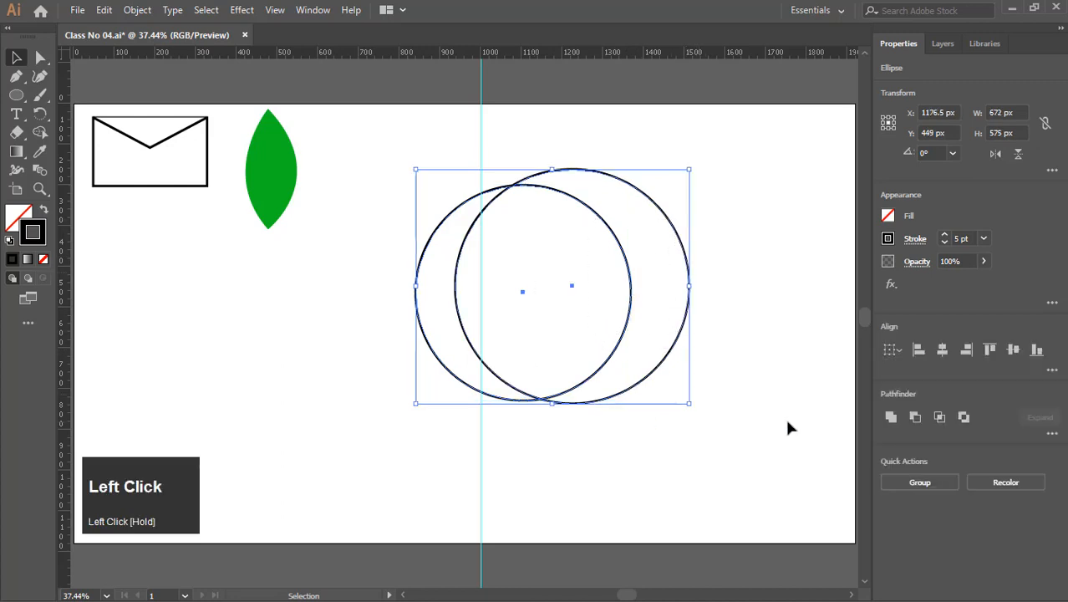
left_click(942, 351)
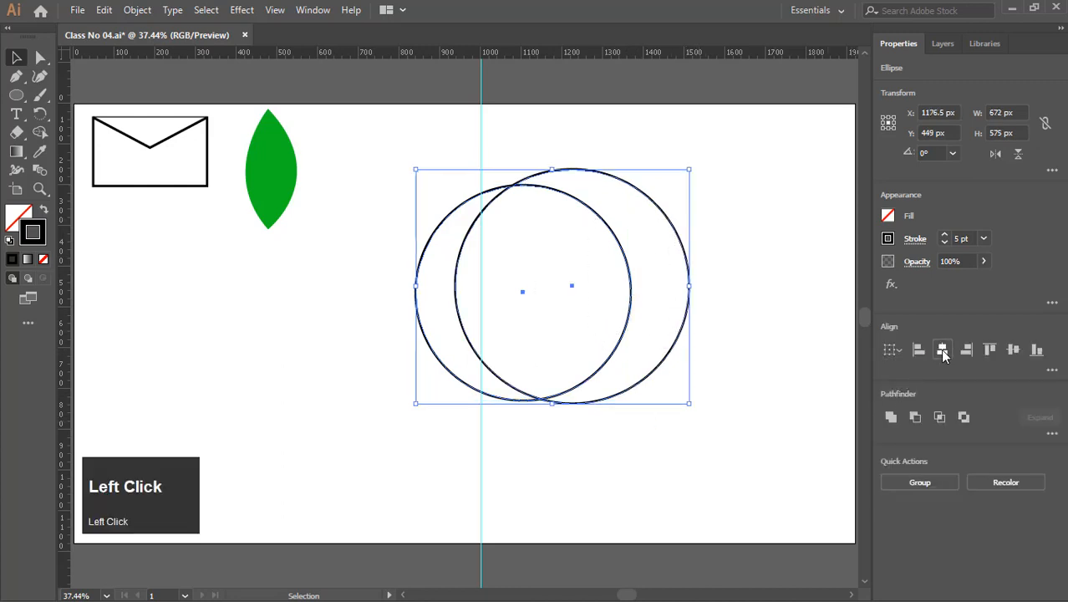
left_click(1012, 351)
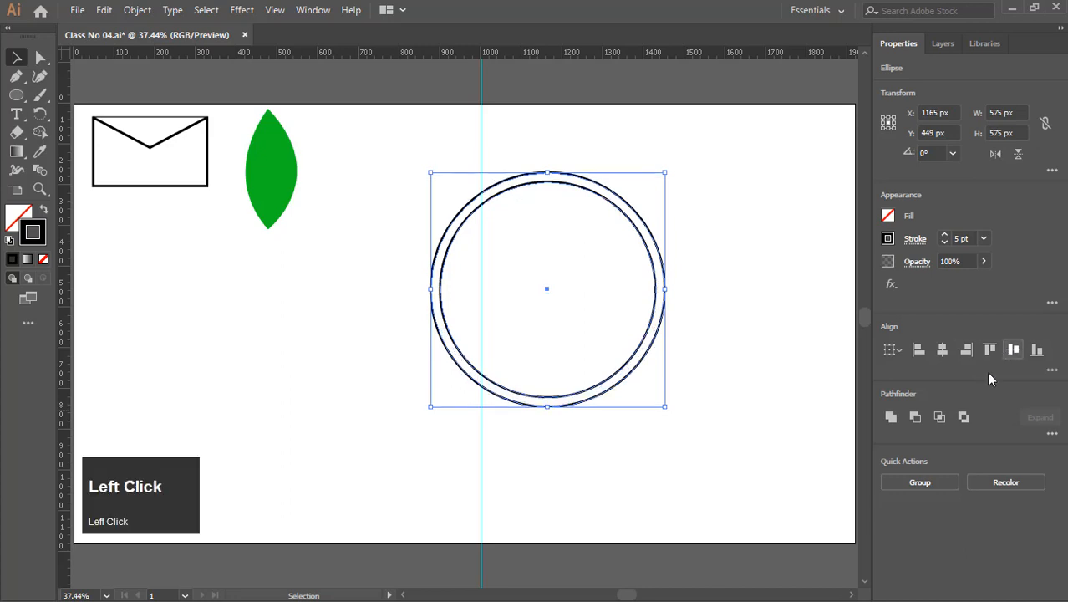
left_click(735, 333)
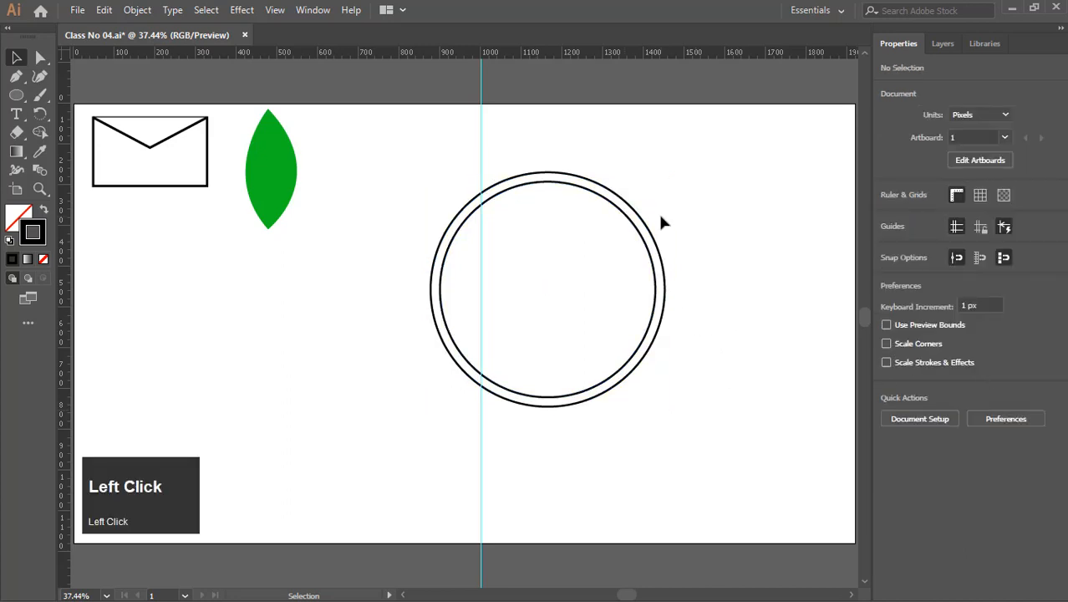
Step: Duplicate the inner circle to the left and scale the copy from its centre to about 395 px
left_click(616, 208)
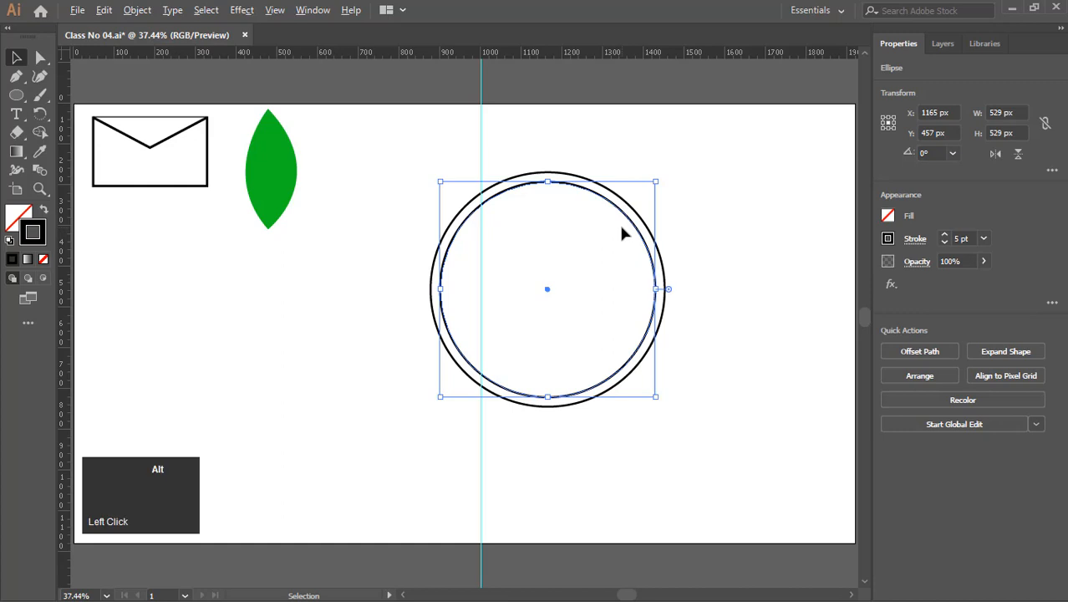
left_click_drag(620, 224, 544, 231)
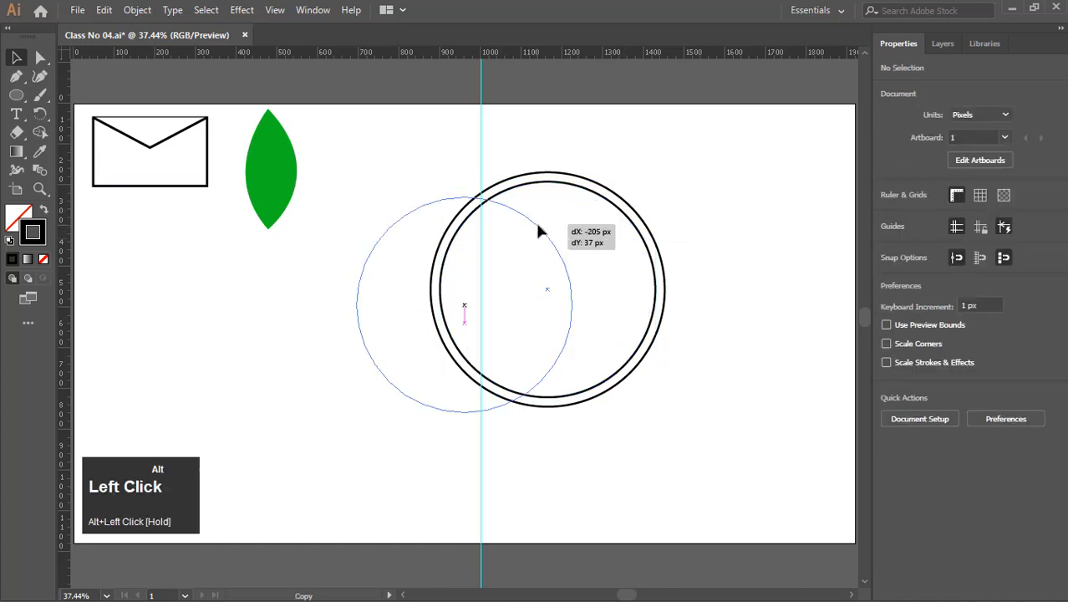
key("shift")
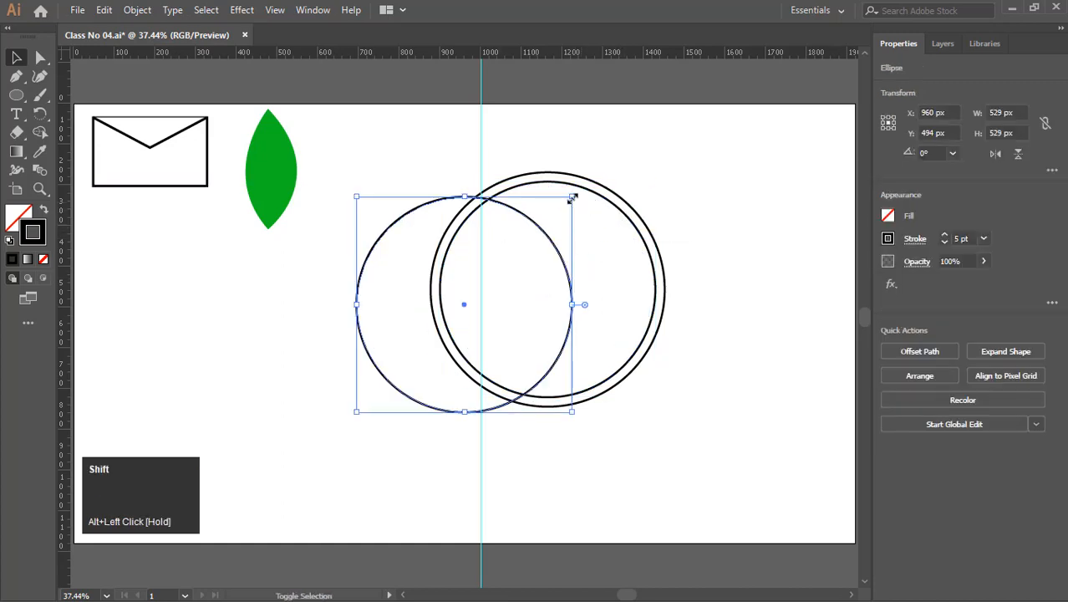
left_click_drag(572, 197, 558, 224)
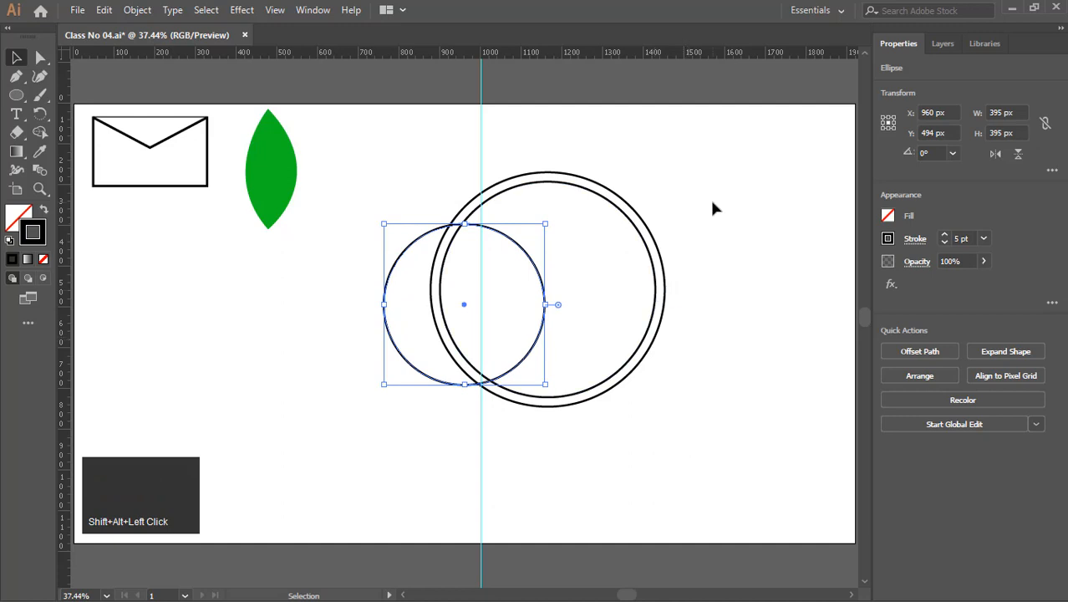
Step: Align all three circles and the vertical guide on their horizontal and vertical centres
left_click_drag(713, 171, 325, 473)
left_click(941, 349)
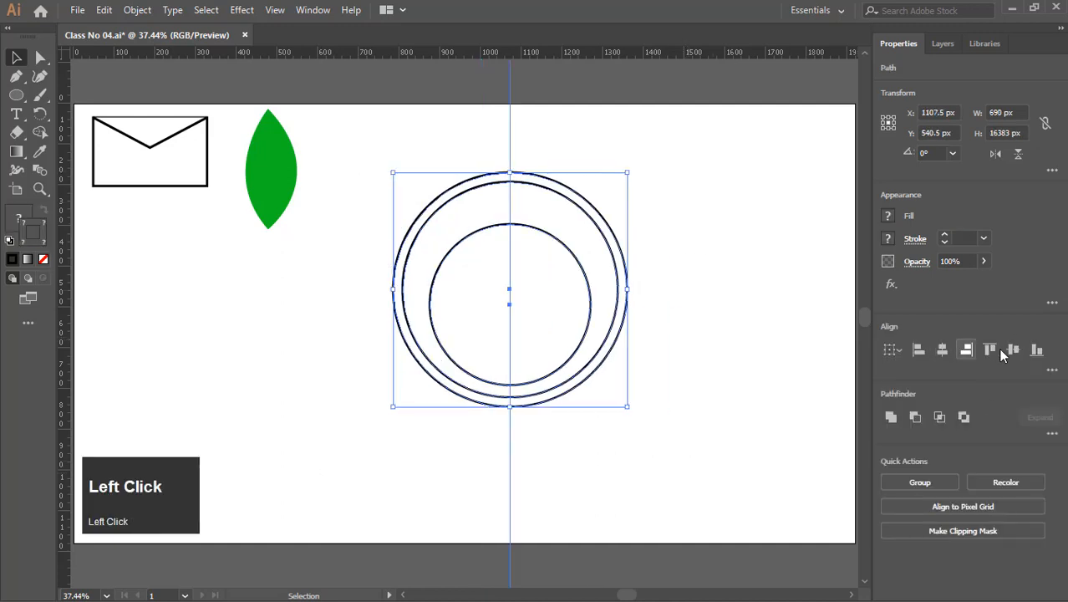
left_click(1013, 350)
left_click(725, 291)
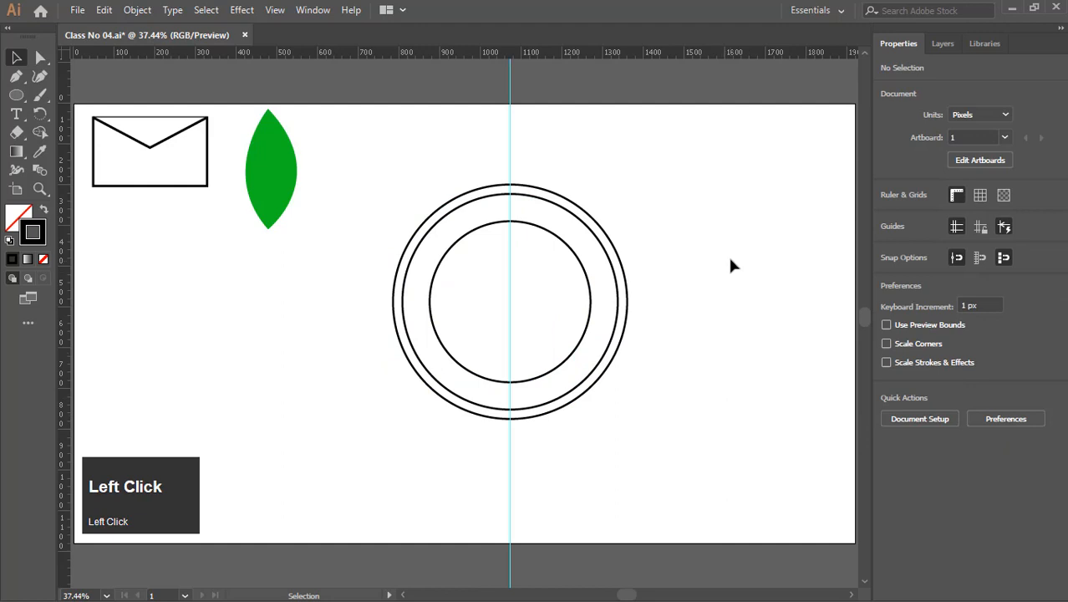
left_click(735, 307)
Step: Fill the outermost circle with the near-white colour FFFDFD and close the floating colour panel
left_click(627, 284)
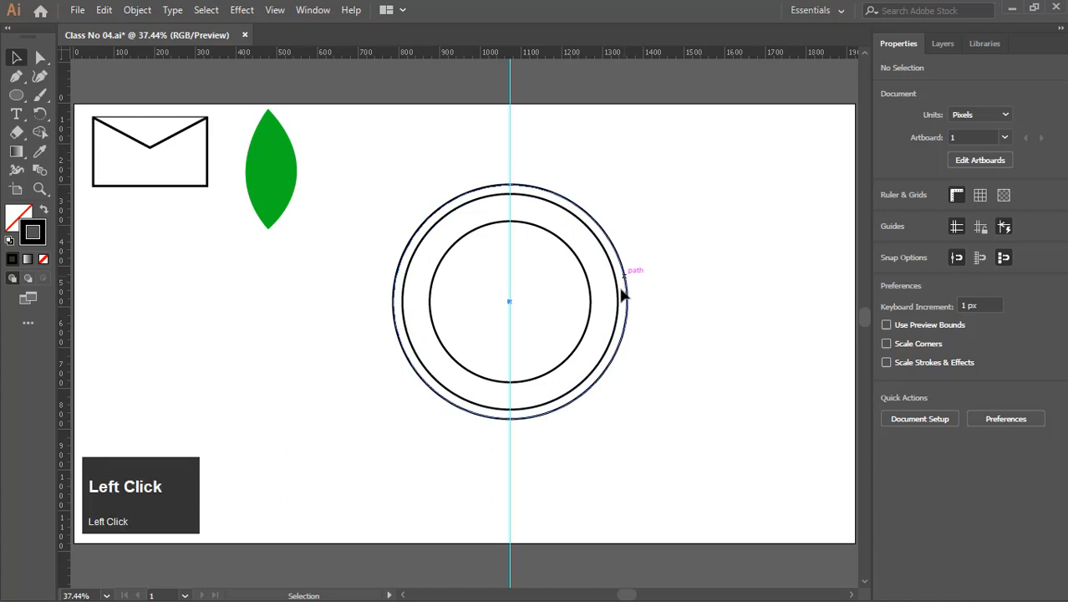
double_click(19, 215)
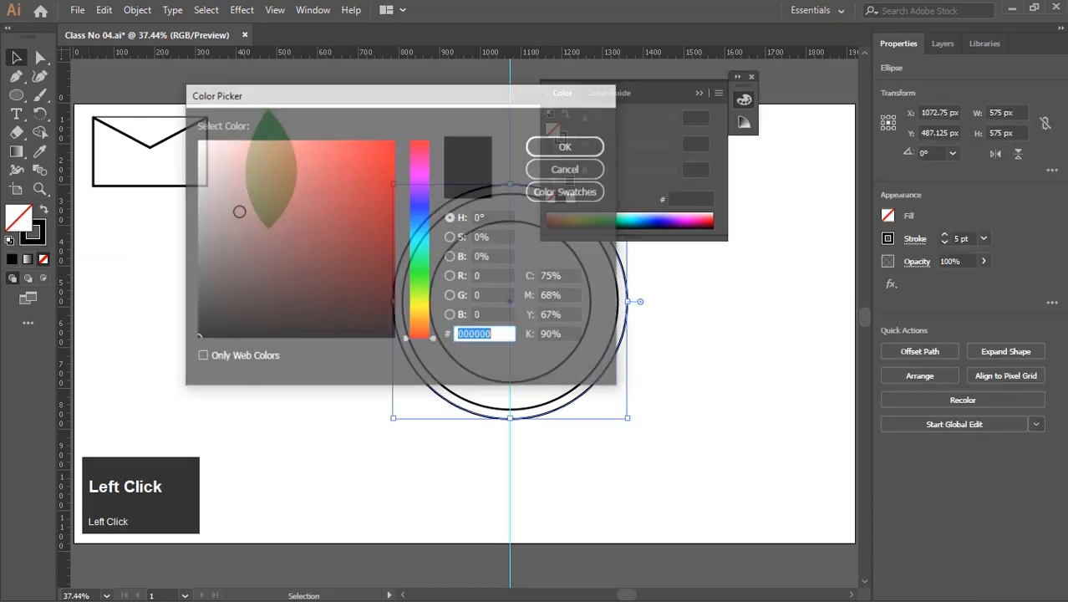
left_click_drag(307, 219, 198, 139)
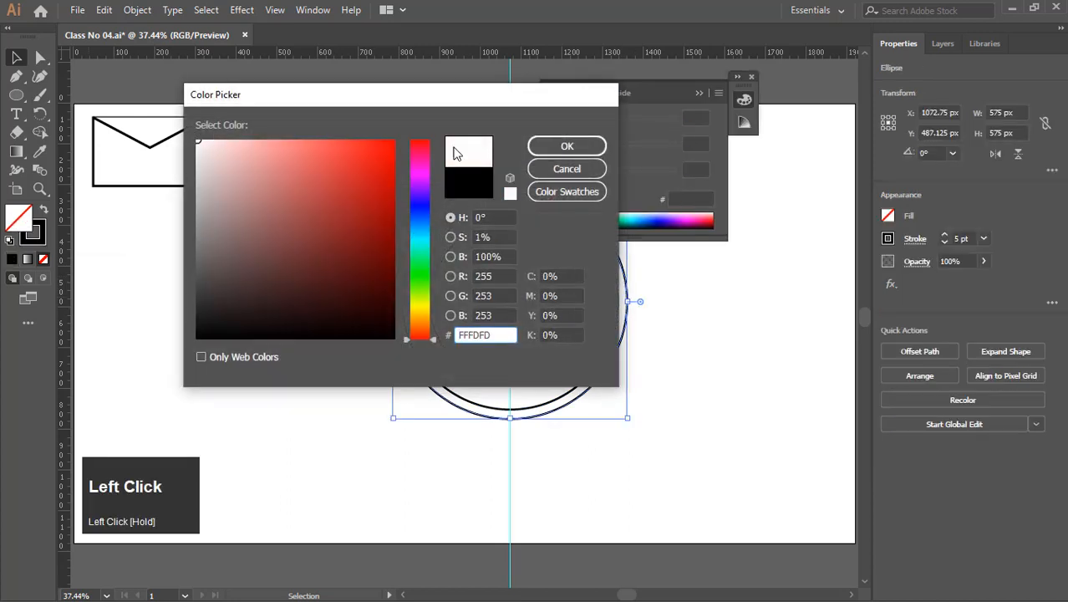
left_click(566, 147)
left_click(751, 77)
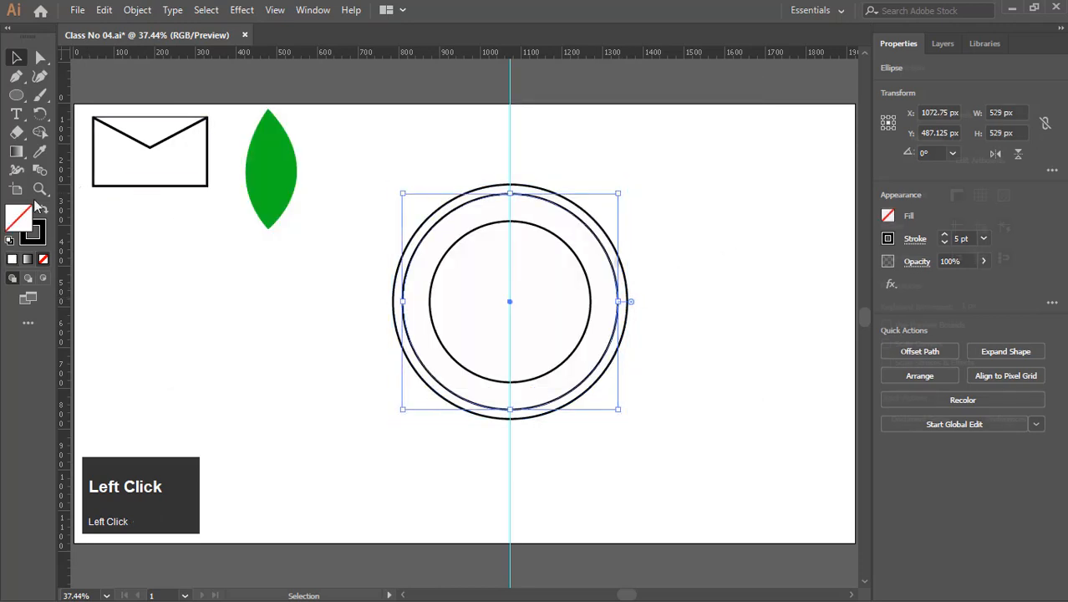
Step: Fill the middle circle with bright red
double_click(16, 216)
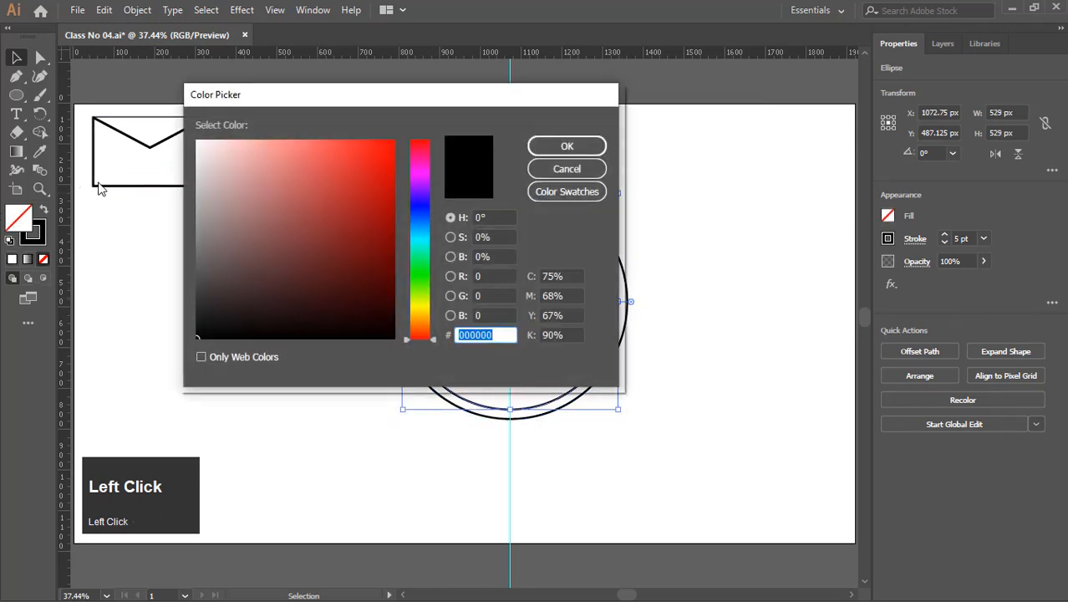
left_click(388, 167)
left_click(428, 163)
left_click_drag(427, 151, 425, 138)
left_click(555, 145)
left_click(651, 371)
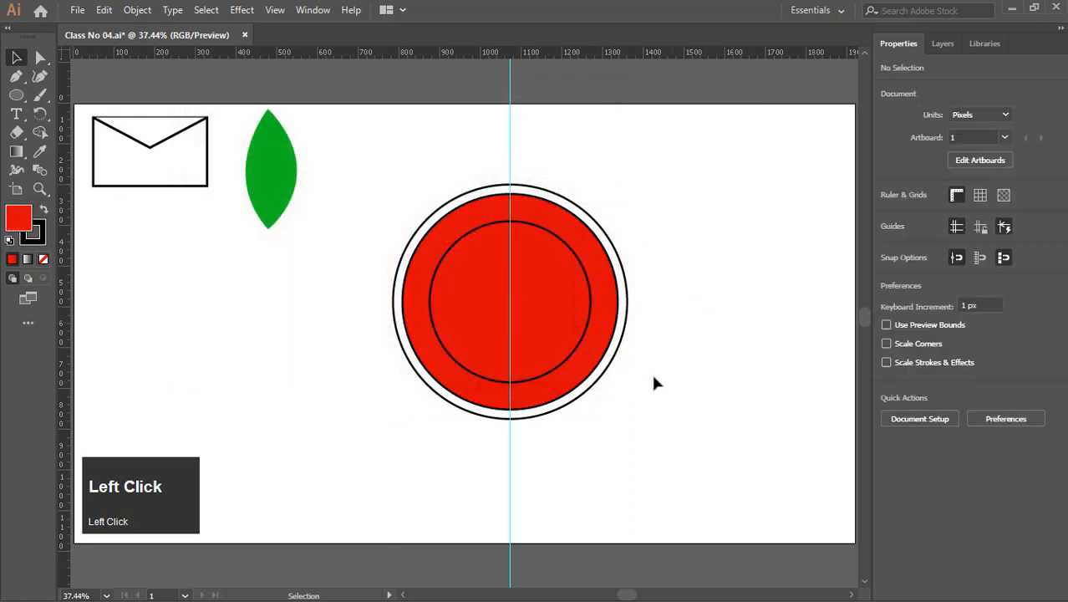
Step: Fill the innermost circle with white, FFFFFF, to leave a red ring
left_click(601, 322)
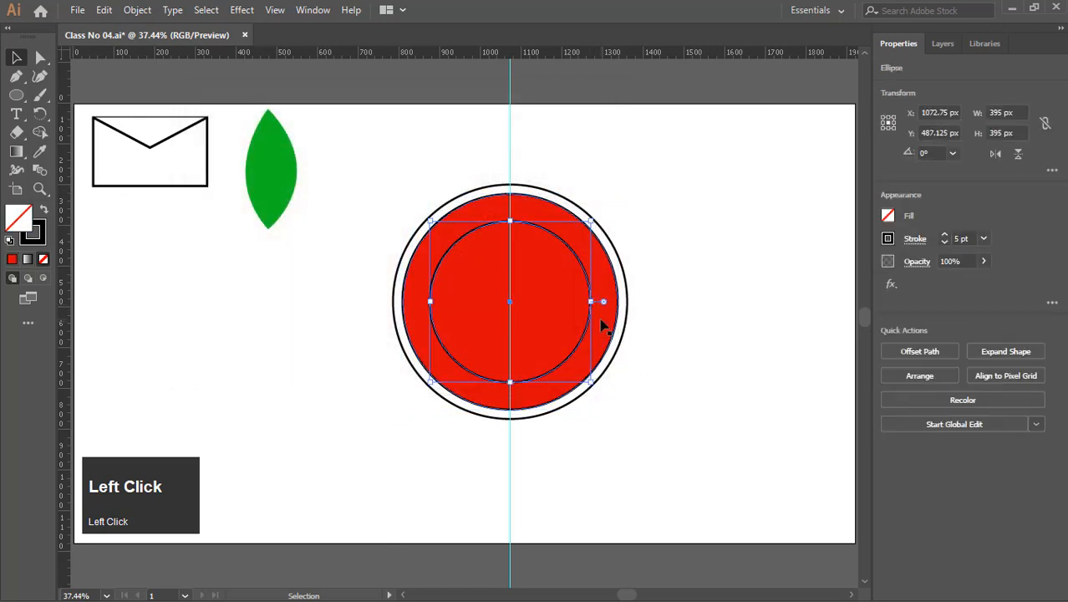
double_click(18, 219)
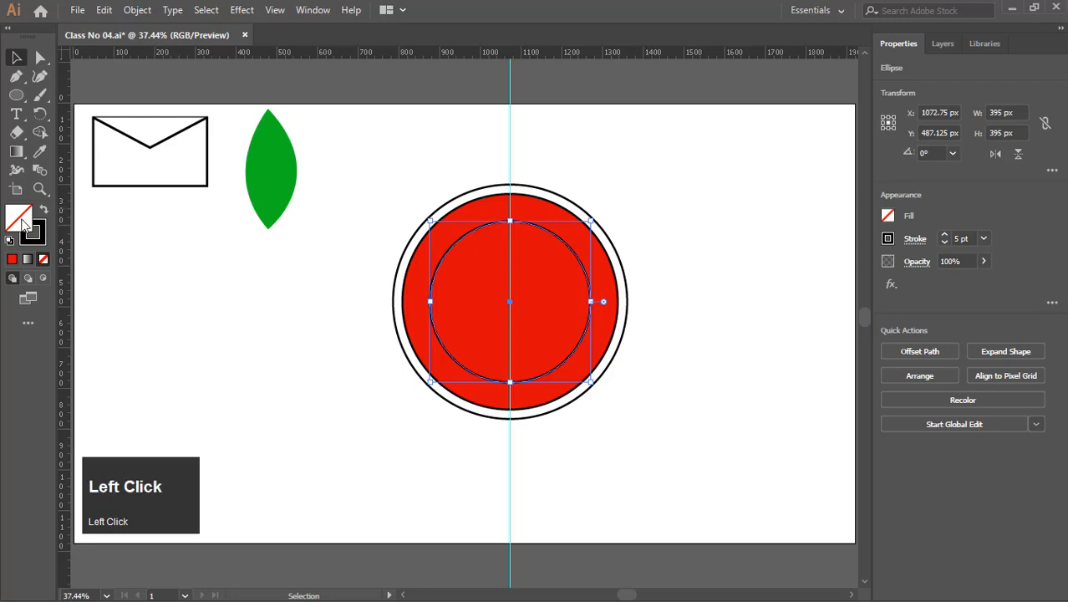
type("ffffff")
left_click(568, 147)
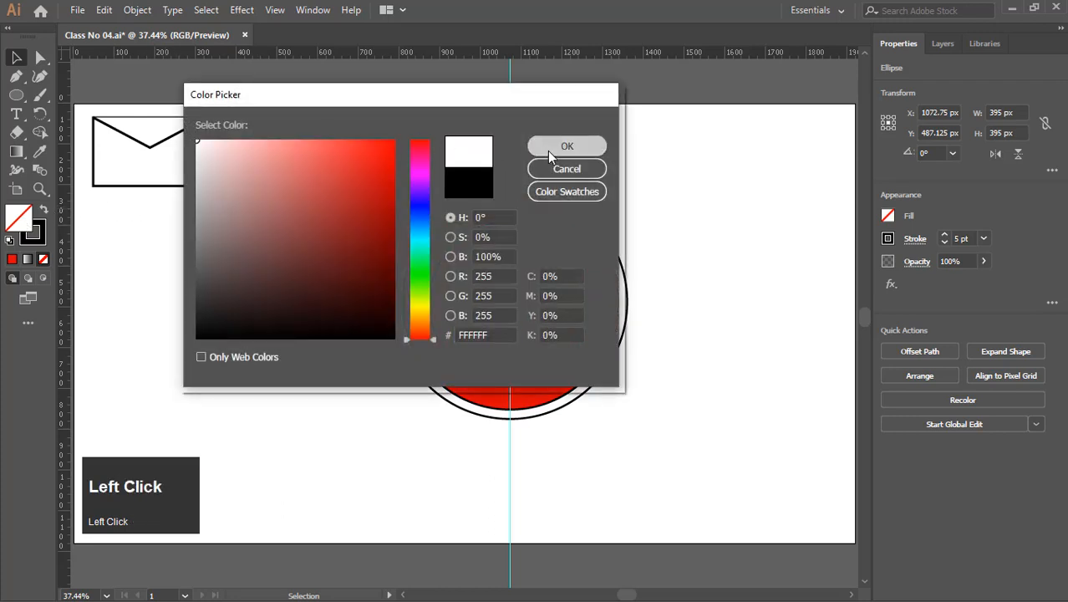
left_click(821, 310)
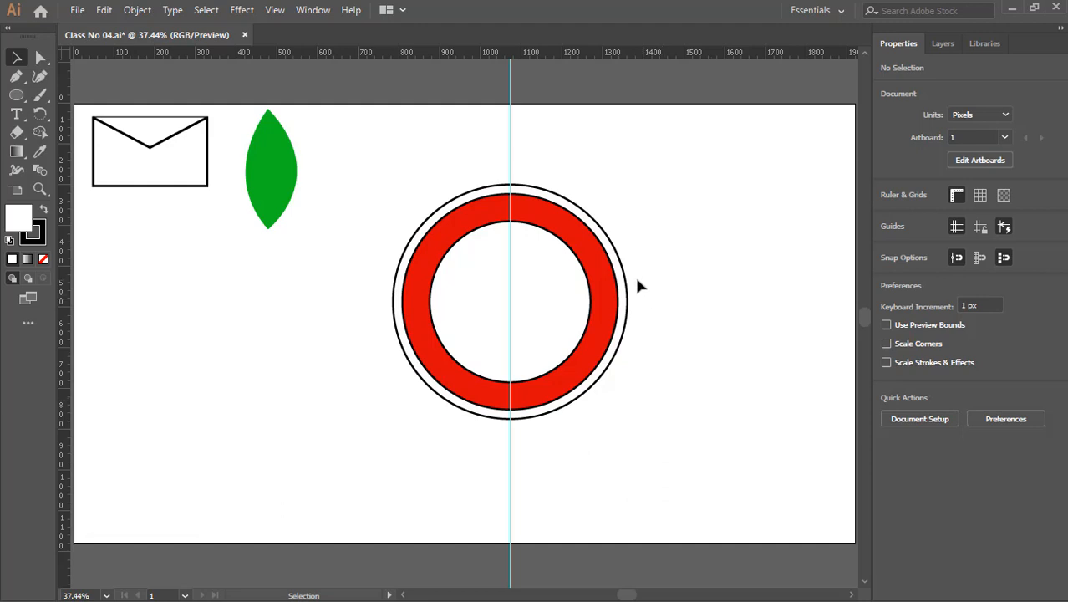
Step: Remove the black stroke from both the innermost white circle and the red middle circle
left_click(587, 293)
left_click(616, 297, "shift")
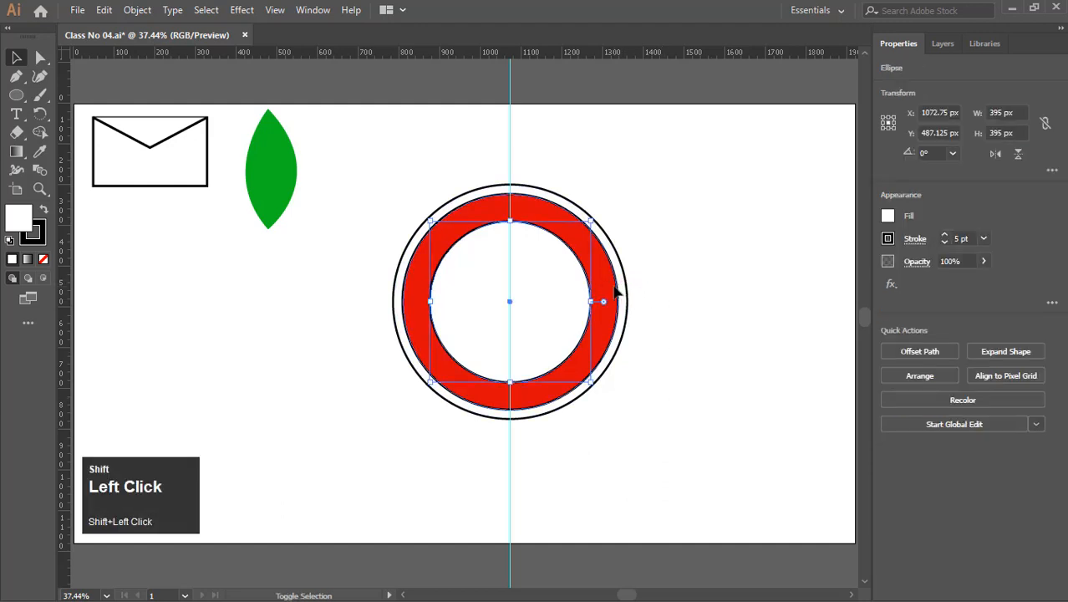
key("ctrl+z")
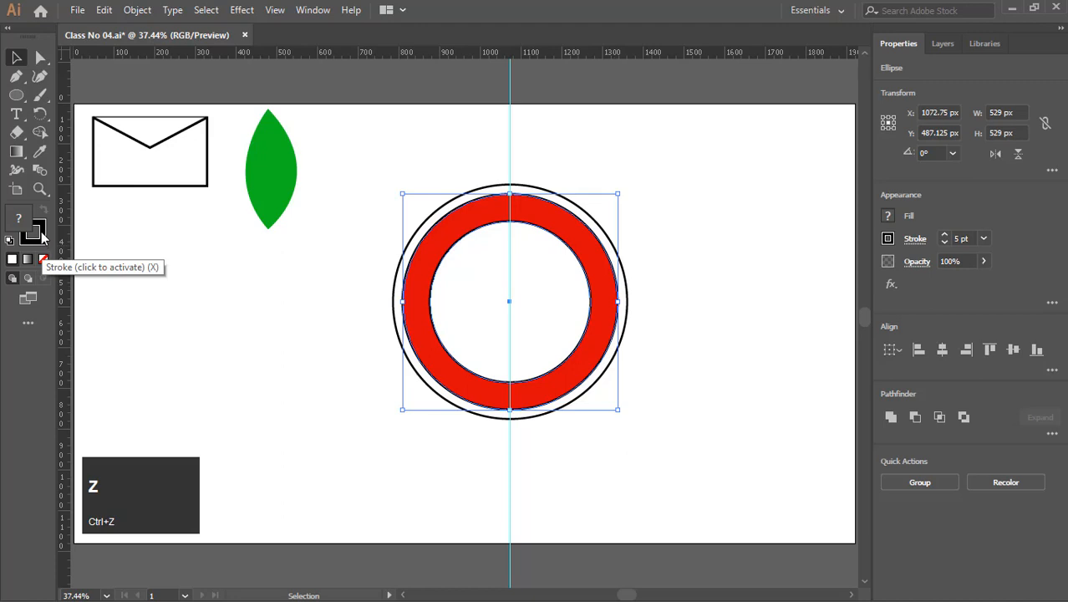
left_click(44, 236)
left_click(44, 259)
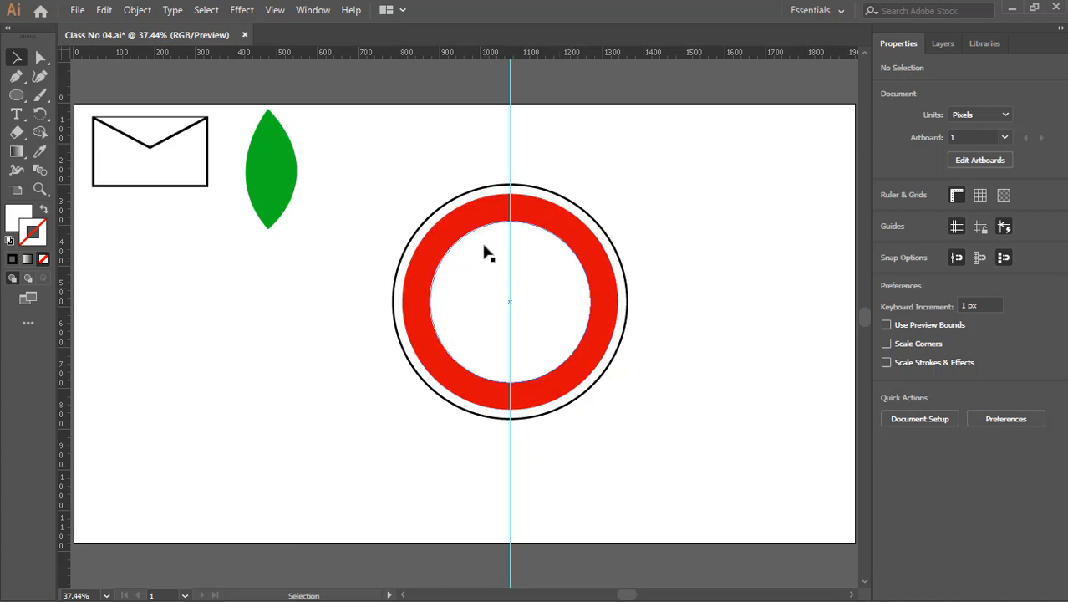
Step: Draw a closed white diagonal bar with the Pen tool across the red ring, starting at about X 926, Y 290 px and descending to the right at 45°
left_click(17, 76)
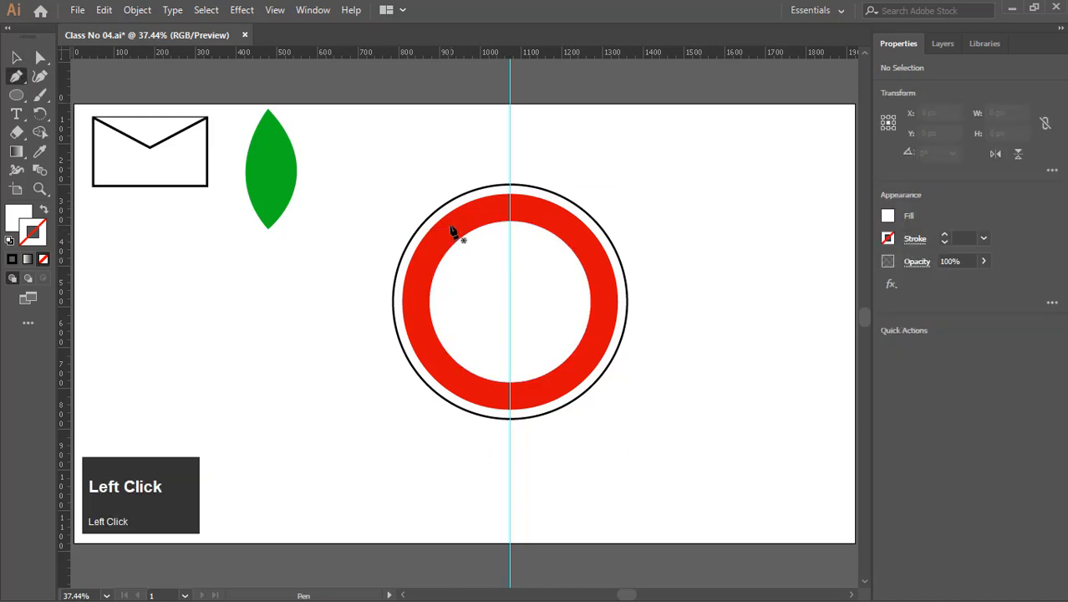
left_click_drag(449, 224, 586, 361)
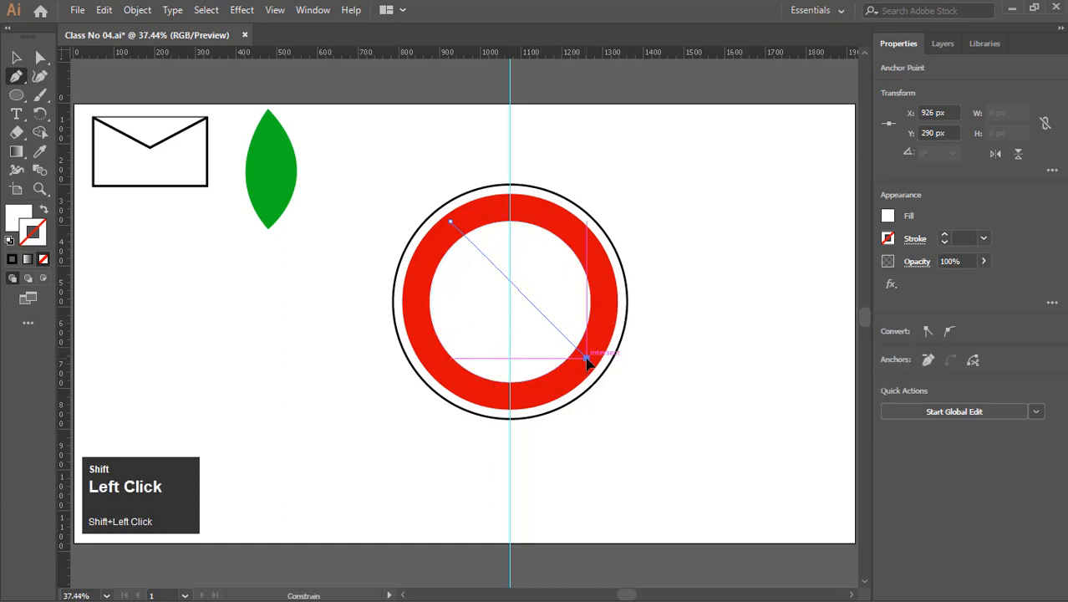
left_click(573, 378, "shift")
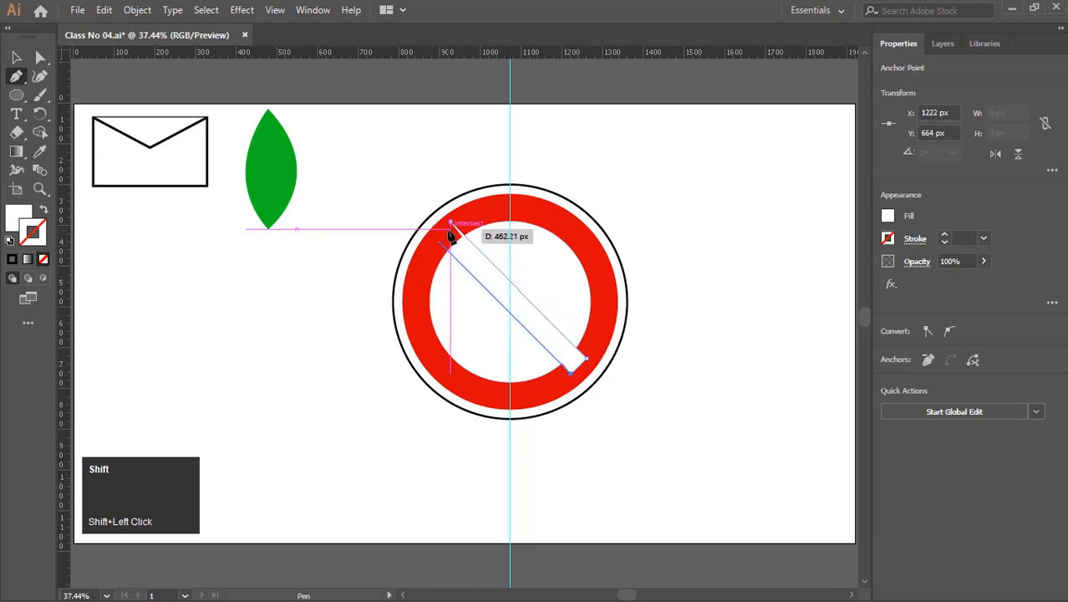
left_click(450, 235, "shift")
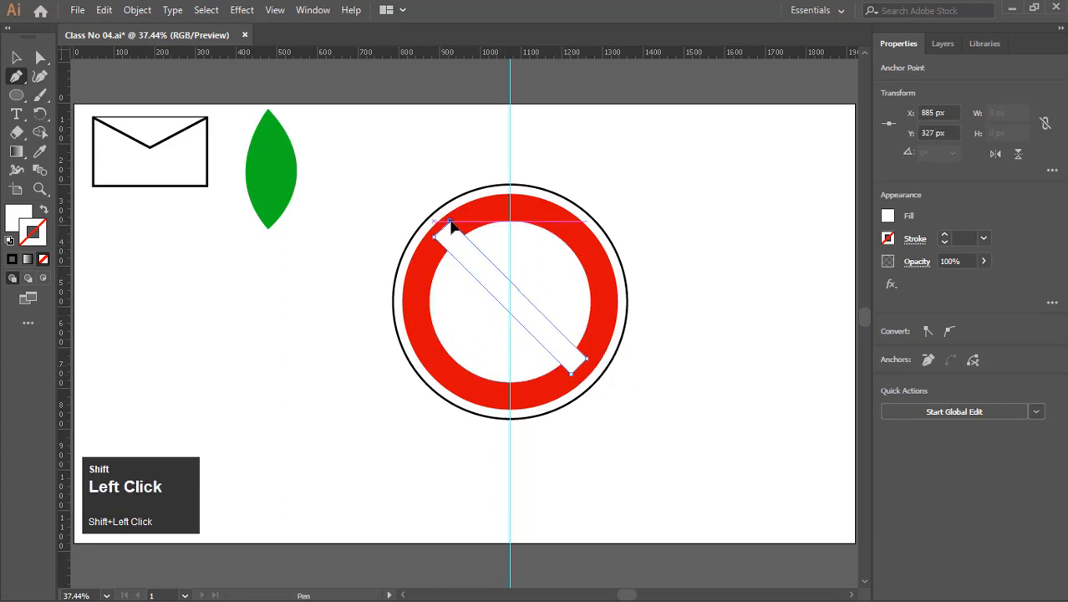
left_click(452, 227)
left_click(17, 59)
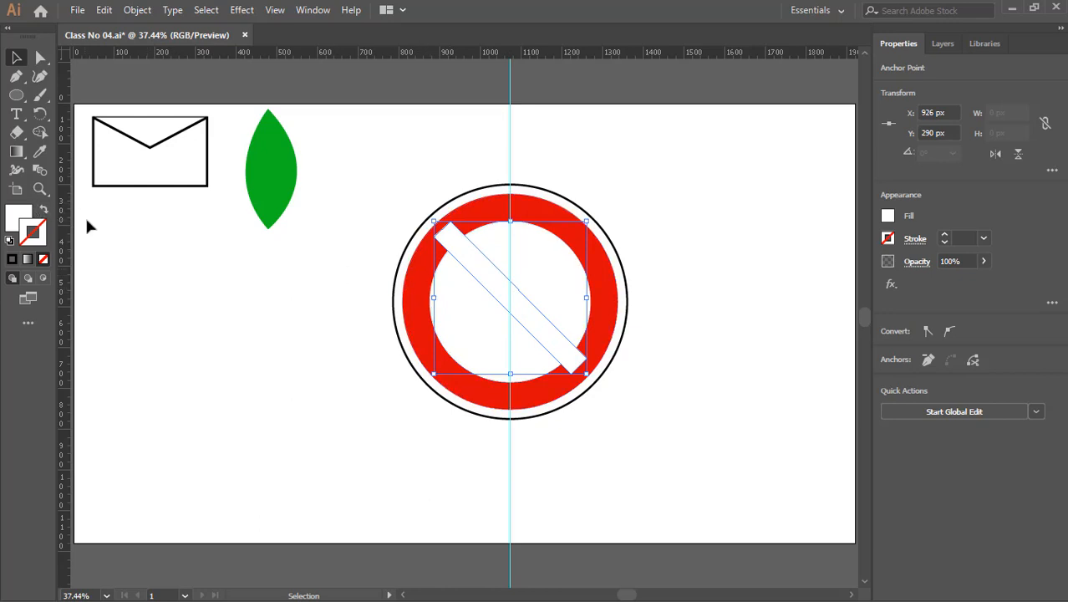
double_click(15, 216)
left_click(371, 167)
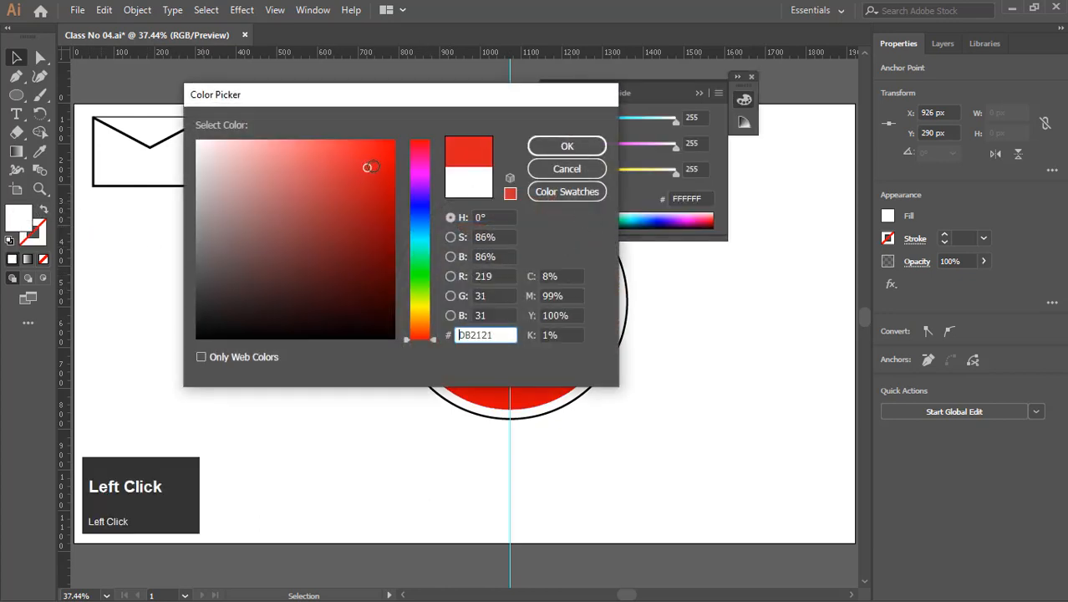
left_click_drag(442, 99, 674, 133)
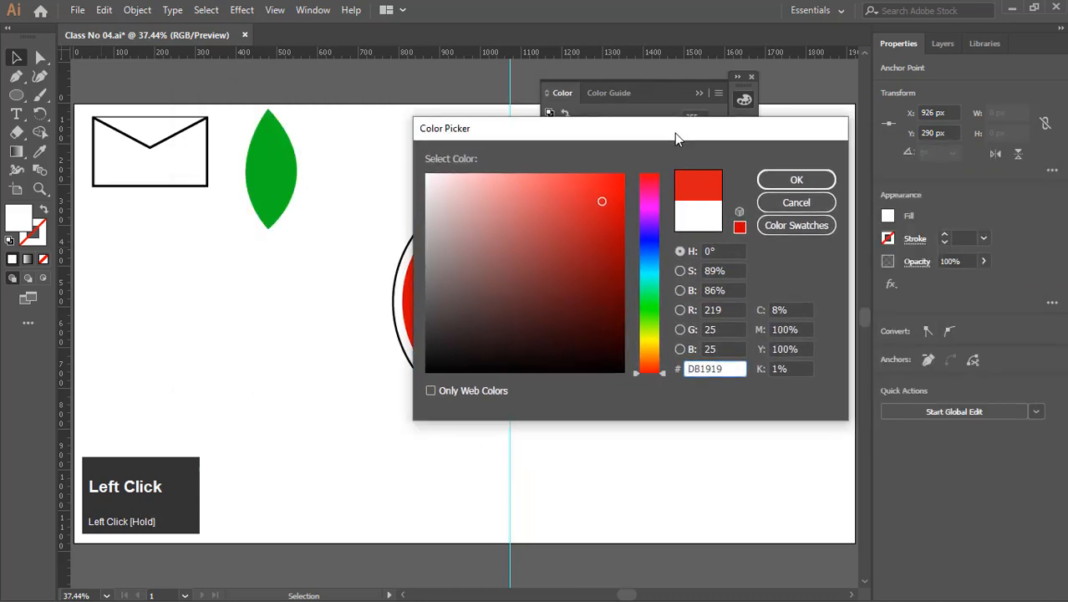
left_click(802, 208)
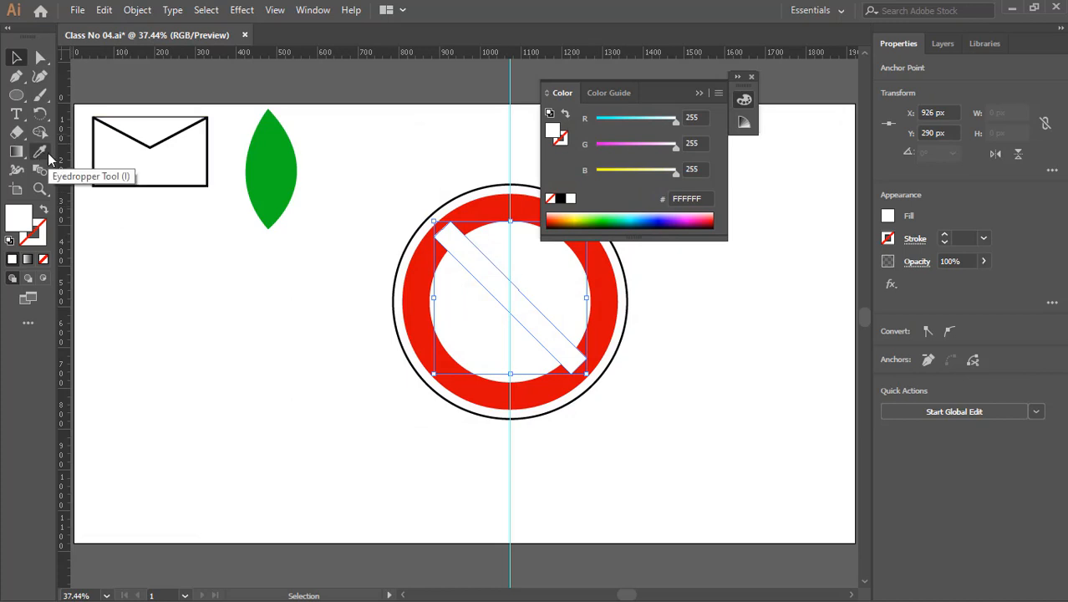
Step: Fill the white diagonal bar with the ring's red by sampling the ring with the Eyedropper, and deselect the bar
left_click(48, 153)
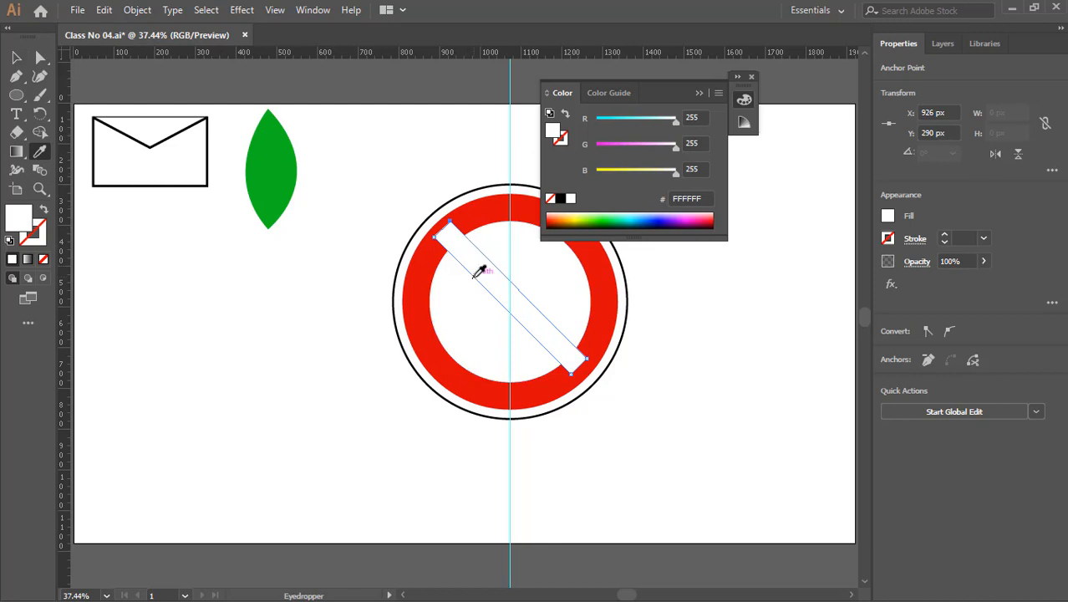
left_click(489, 205)
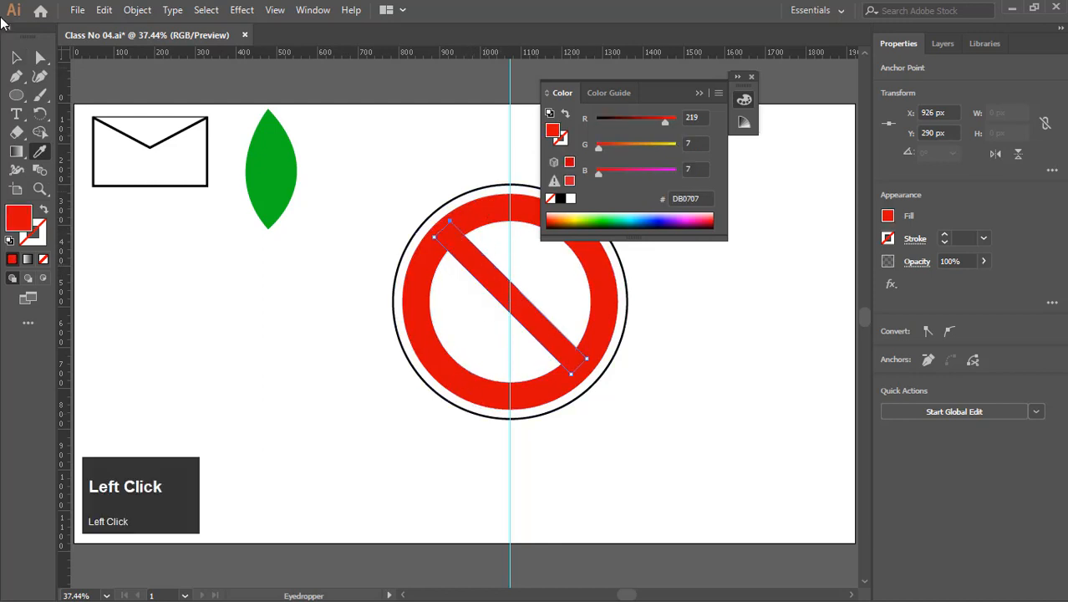
left_click(18, 58)
left_click(161, 262)
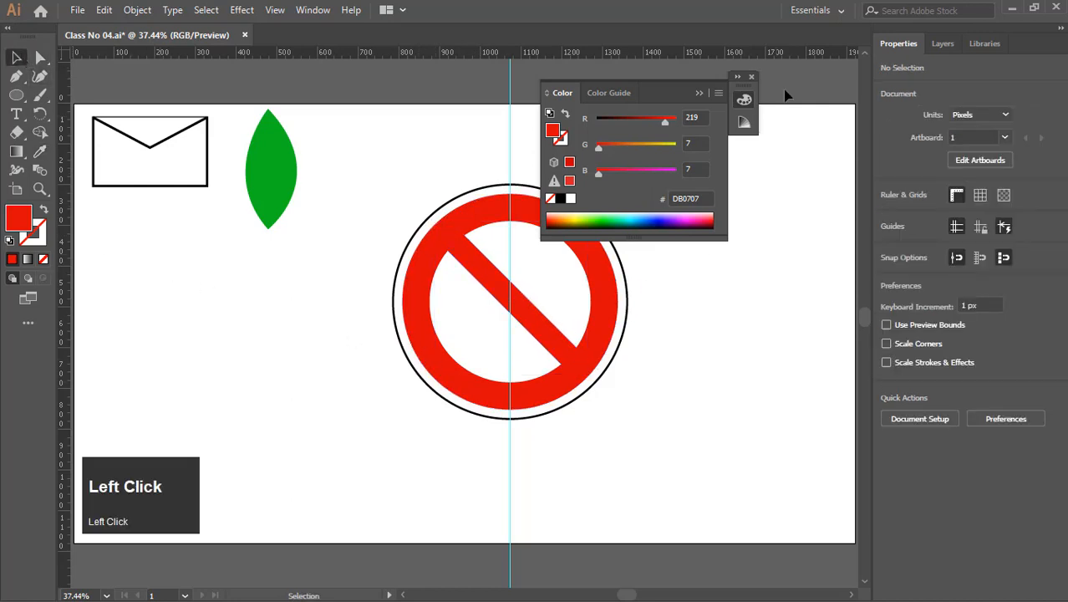
left_click(751, 76)
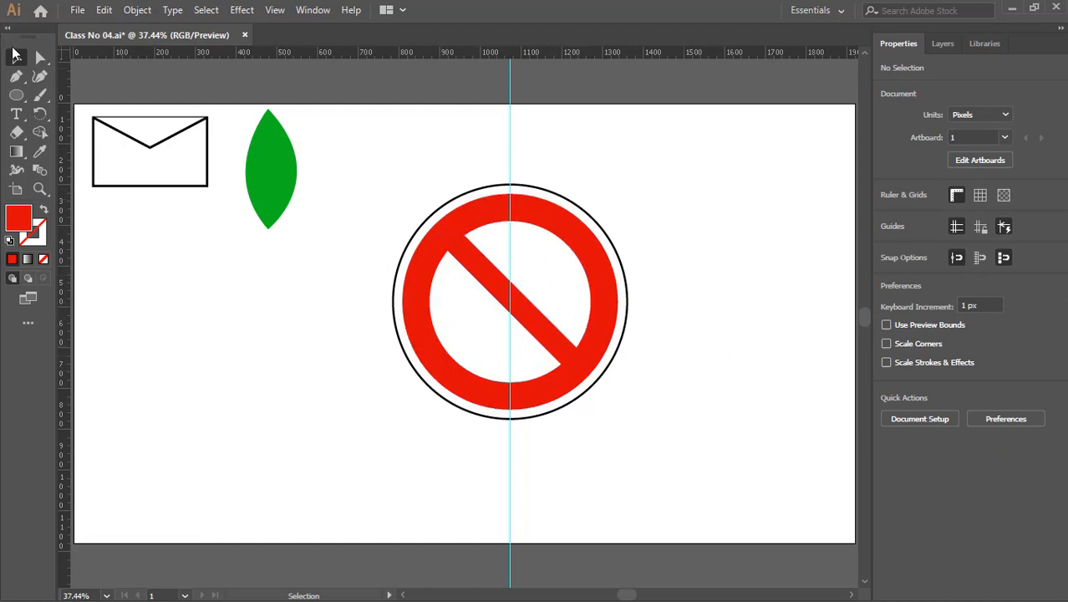
Step: Draw an open right-angled Pen path inside the sign through X 1135, Y 615; X 1135, Y 343; X 1033, Y 343; and X 1033, Y 570 px
left_click(18, 76)
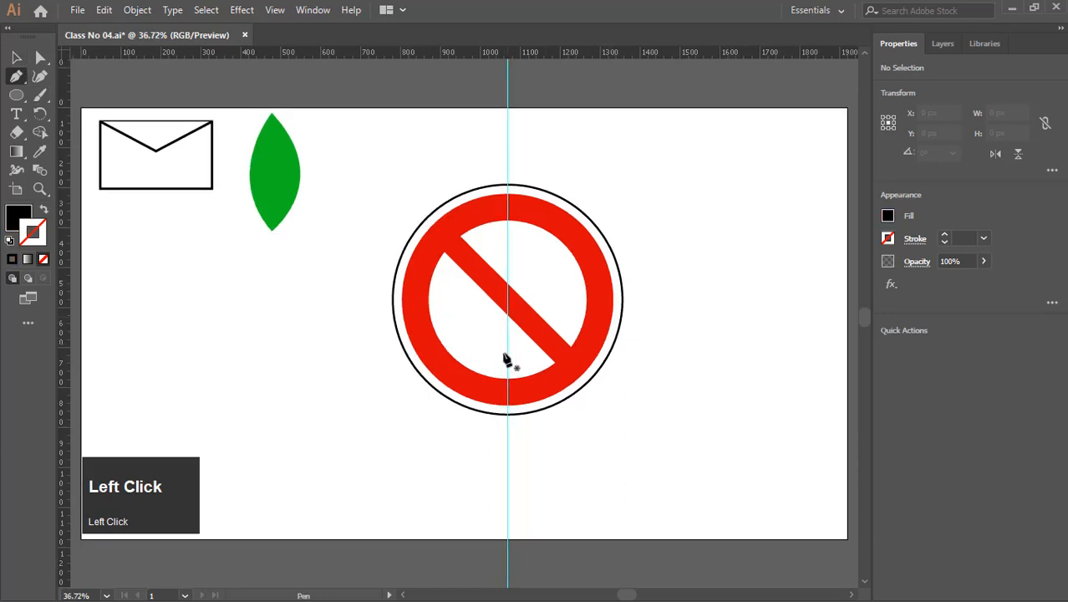
left_click(533, 351)
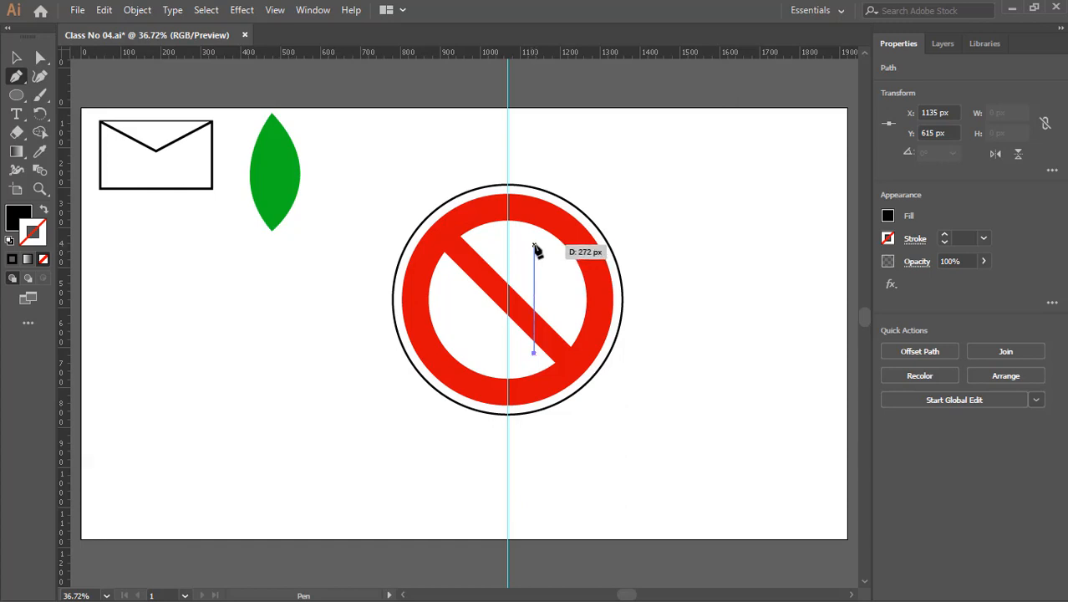
key("Caps_Lock")
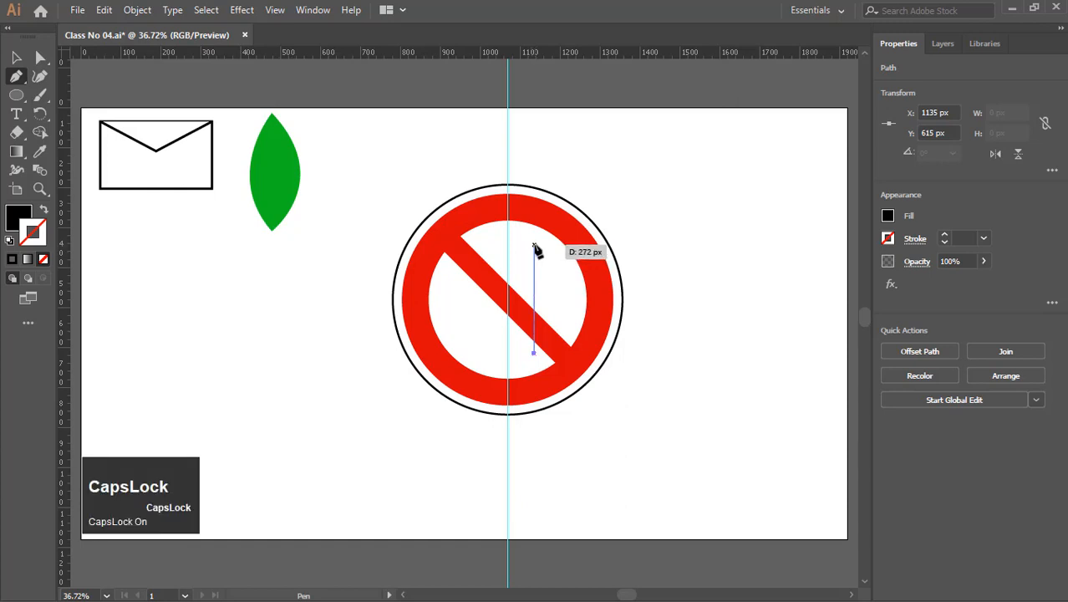
key("Caps_Lock")
left_click(534, 244, "shift")
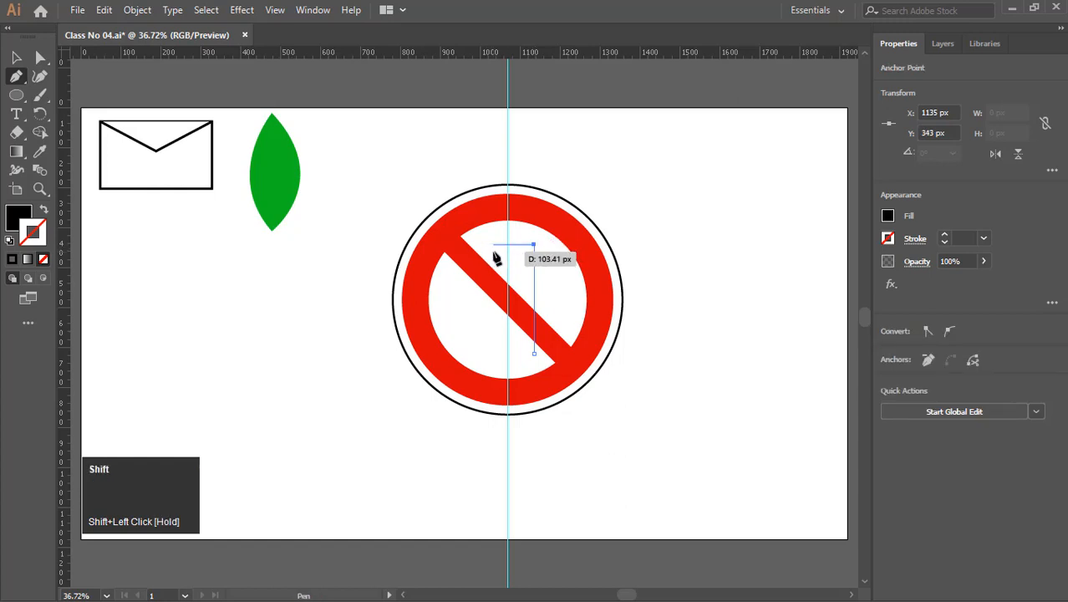
left_click(494, 253, "shift")
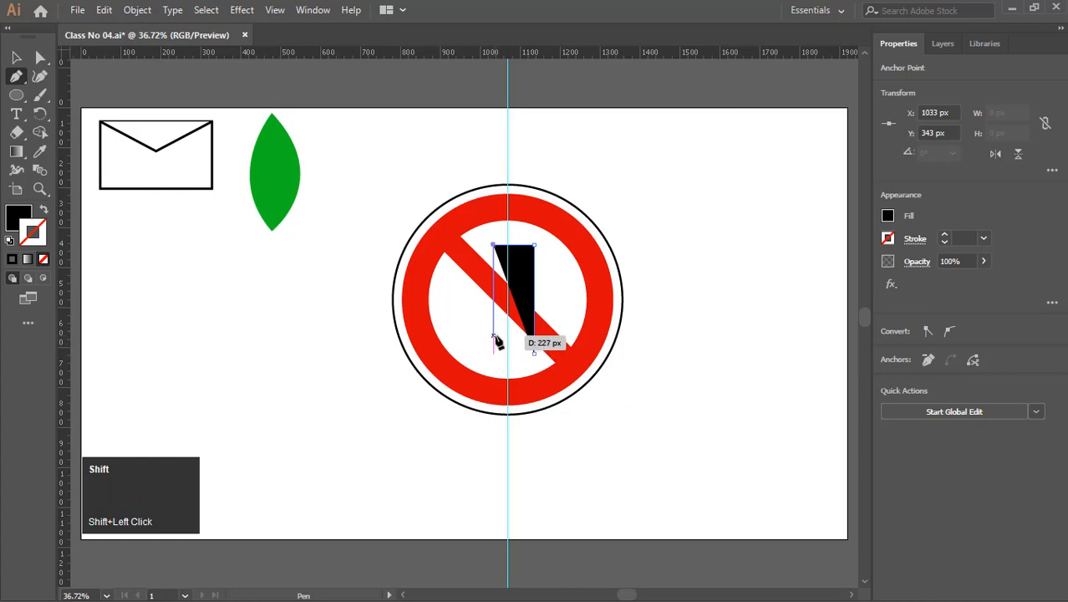
left_click(493, 335, "shift")
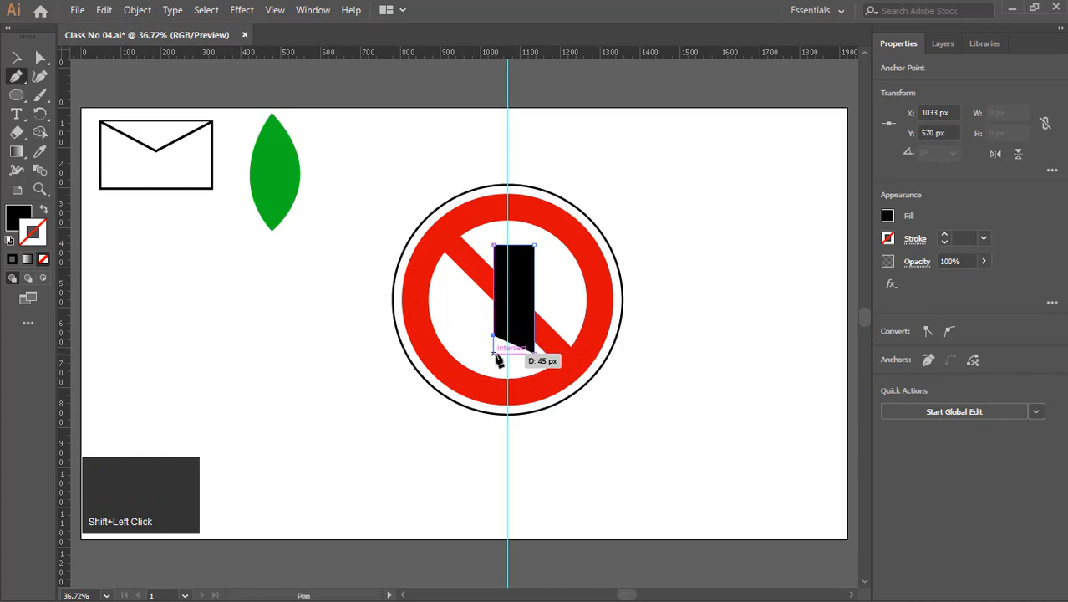
key("Escape")
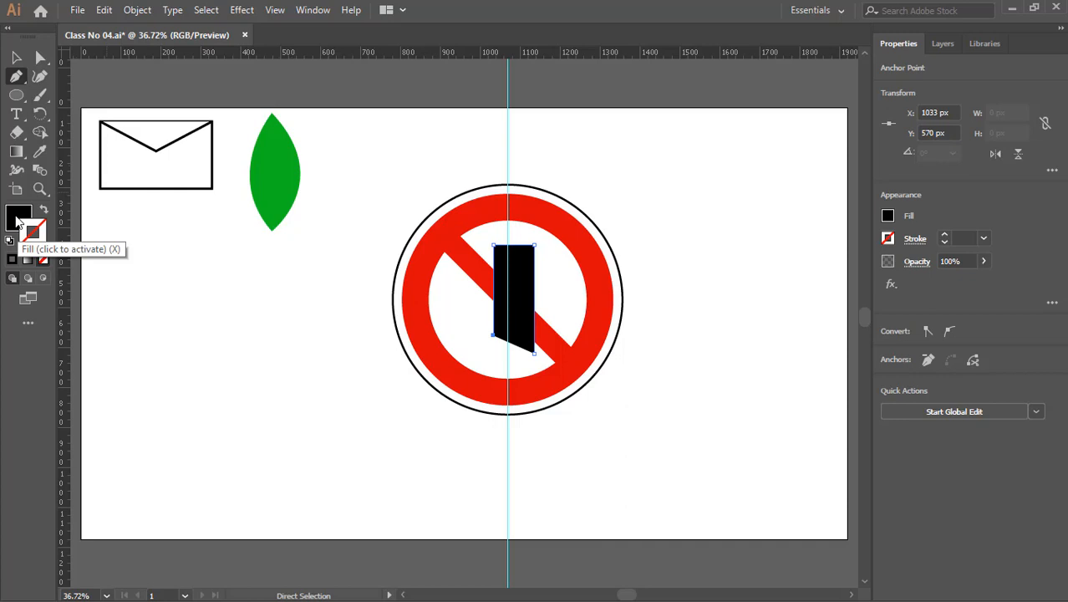
Step: Give the open path inside the sign a black stroke and remove its fill
double_click(44, 238)
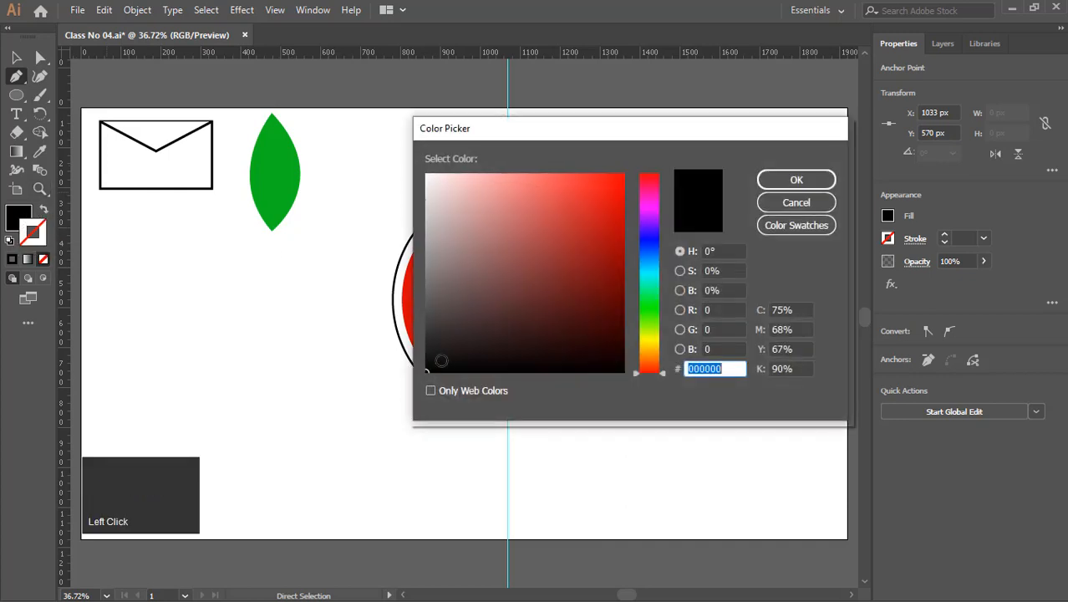
left_click(818, 183)
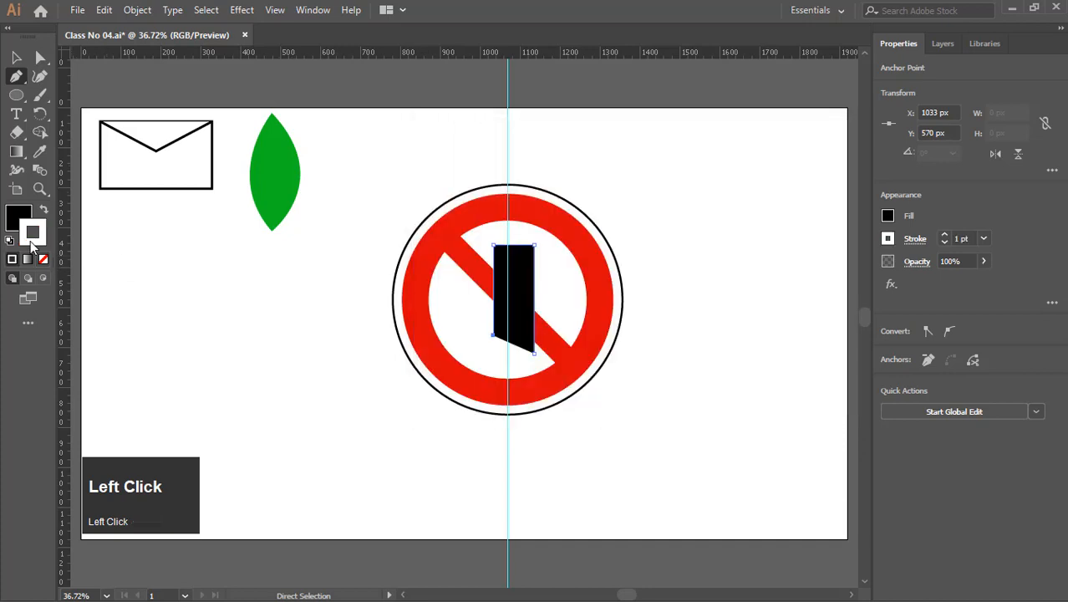
double_click(40, 236)
left_click_drag(597, 365, 625, 371)
left_click(796, 179)
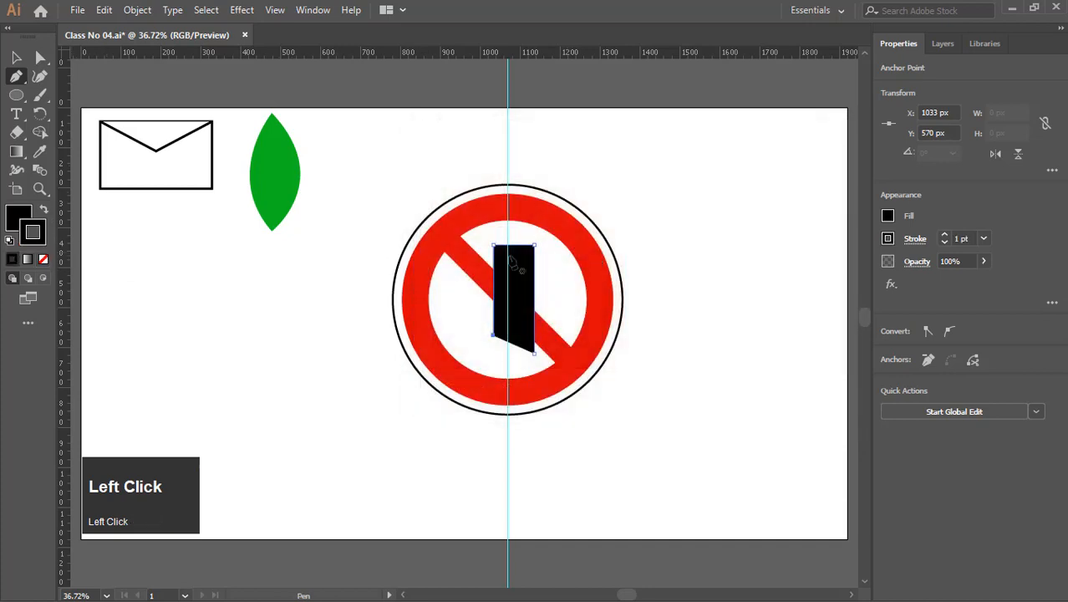
left_click(18, 213)
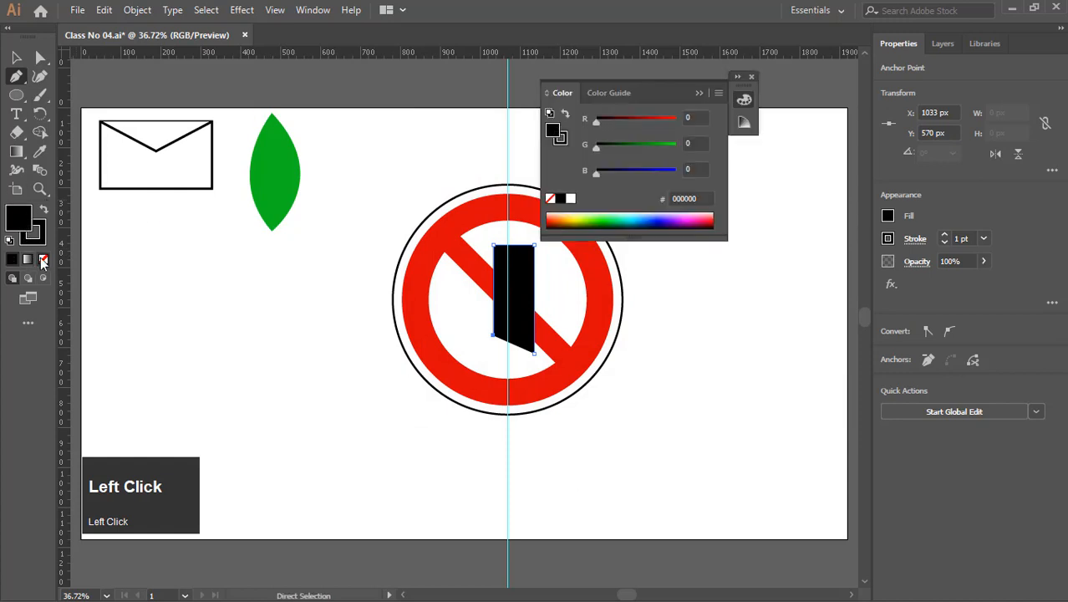
left_click(44, 260)
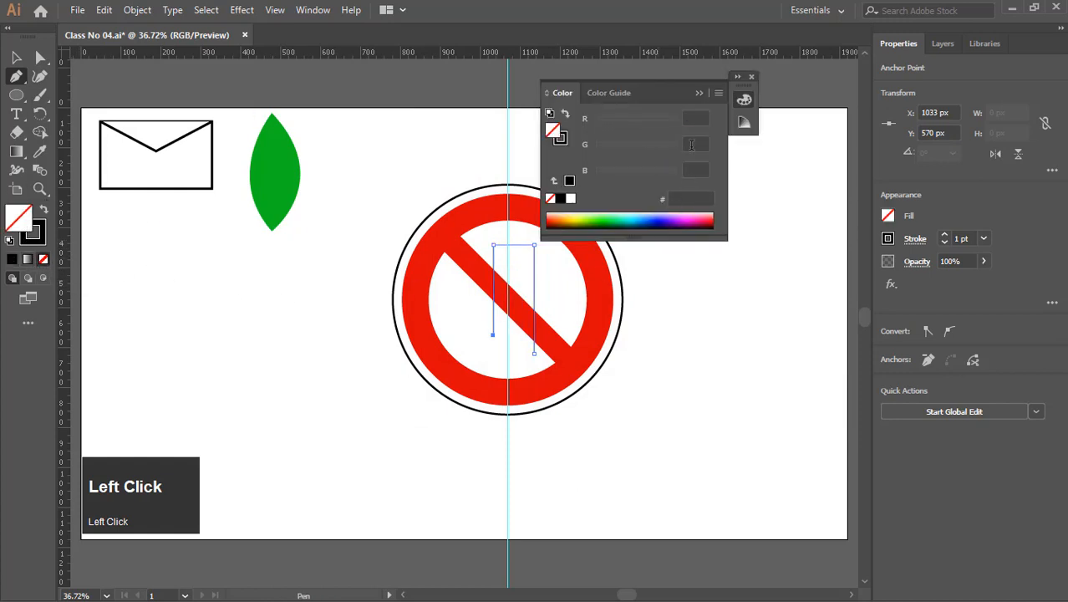
left_click(752, 77)
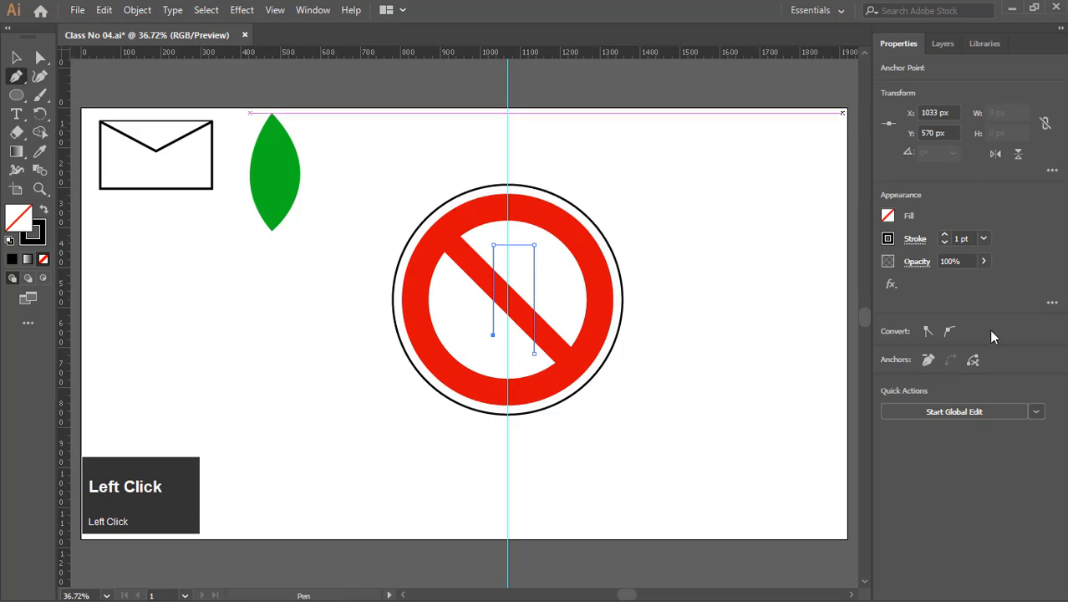
Step: Try stroke weights of 16 pt and 20 pt on the open path
left_click(984, 239)
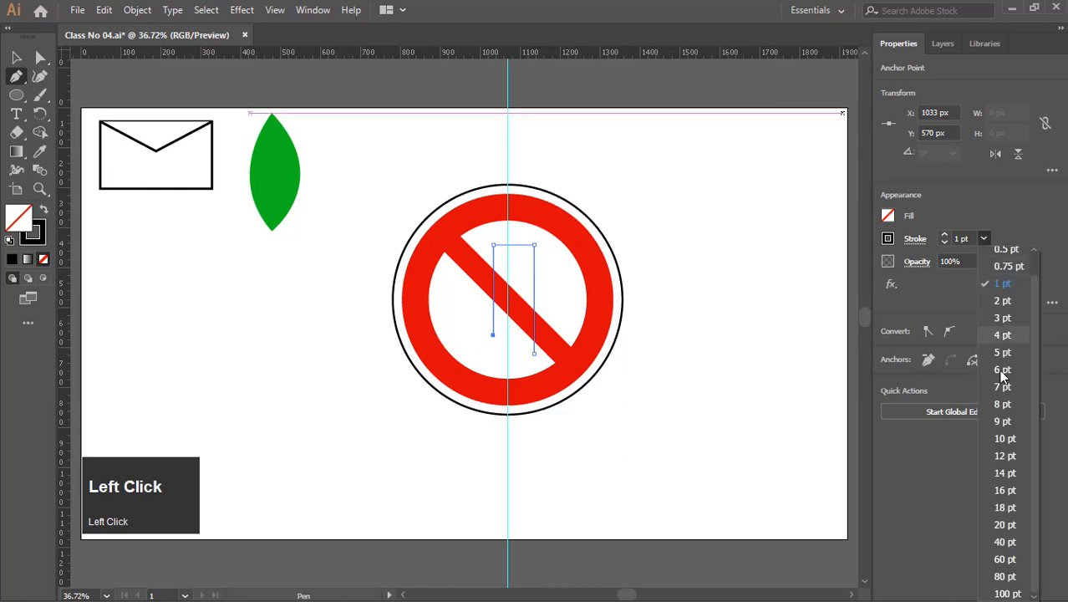
left_click(1006, 490)
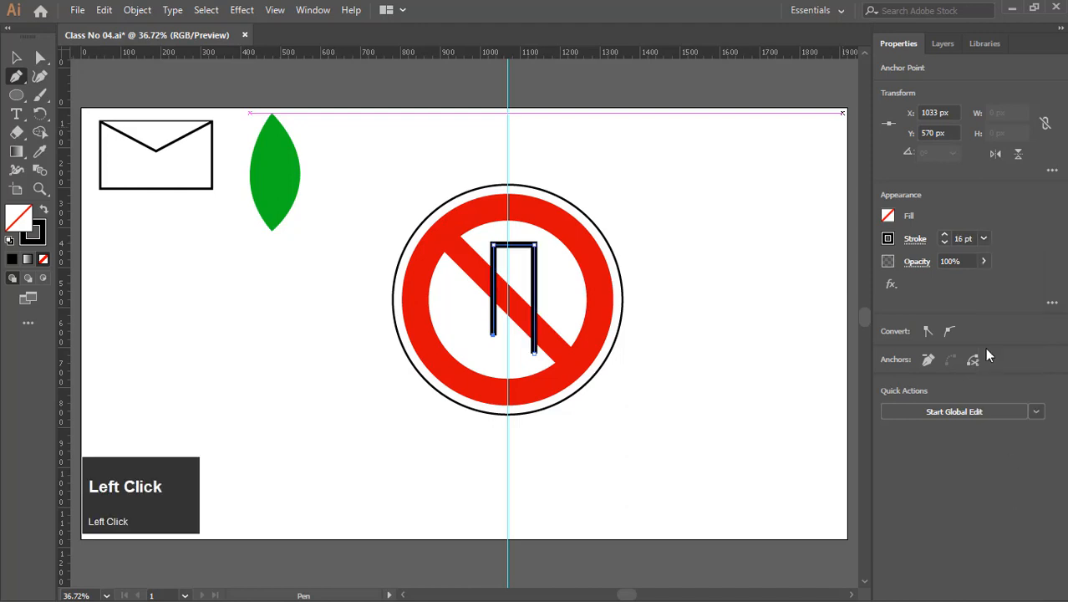
left_click(983, 239)
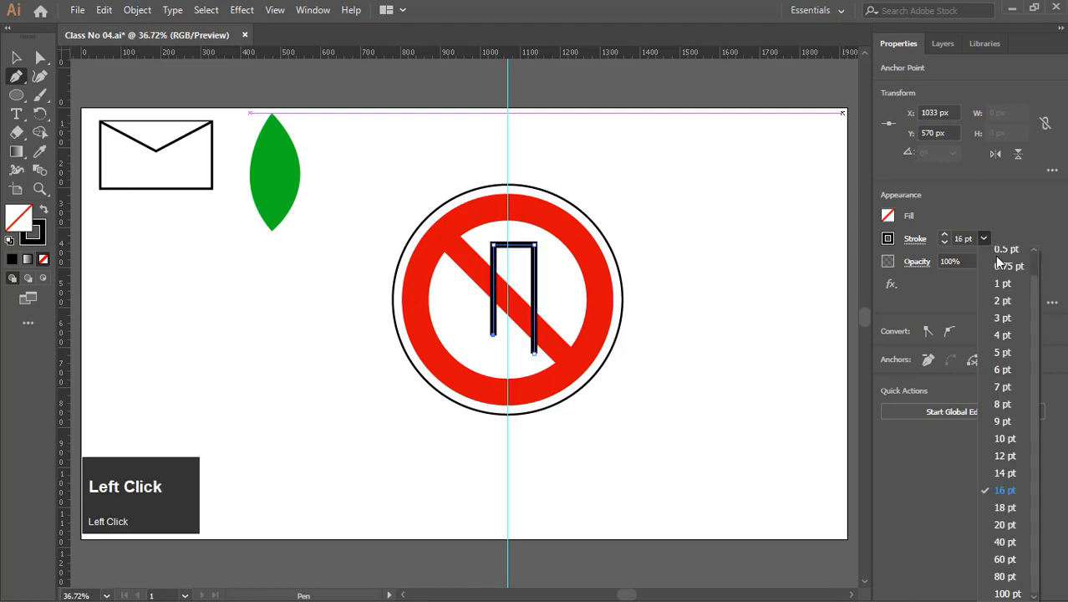
left_click(1011, 524)
left_click(961, 288)
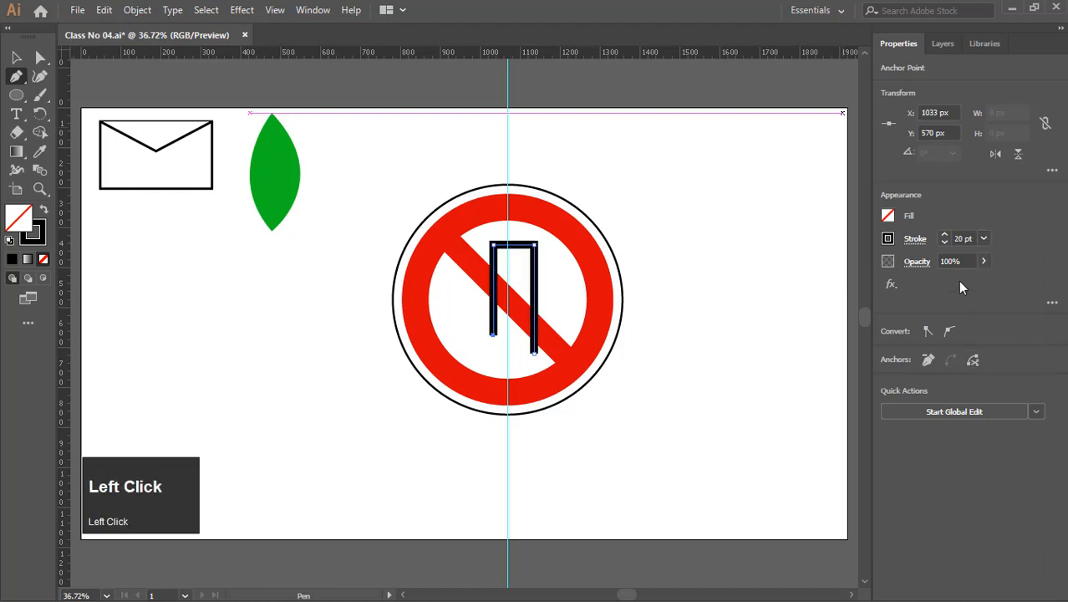
Step: Set the open path's stroke weight to 30 pt
left_click_drag(974, 238, 884, 242)
key("Num_Lock")
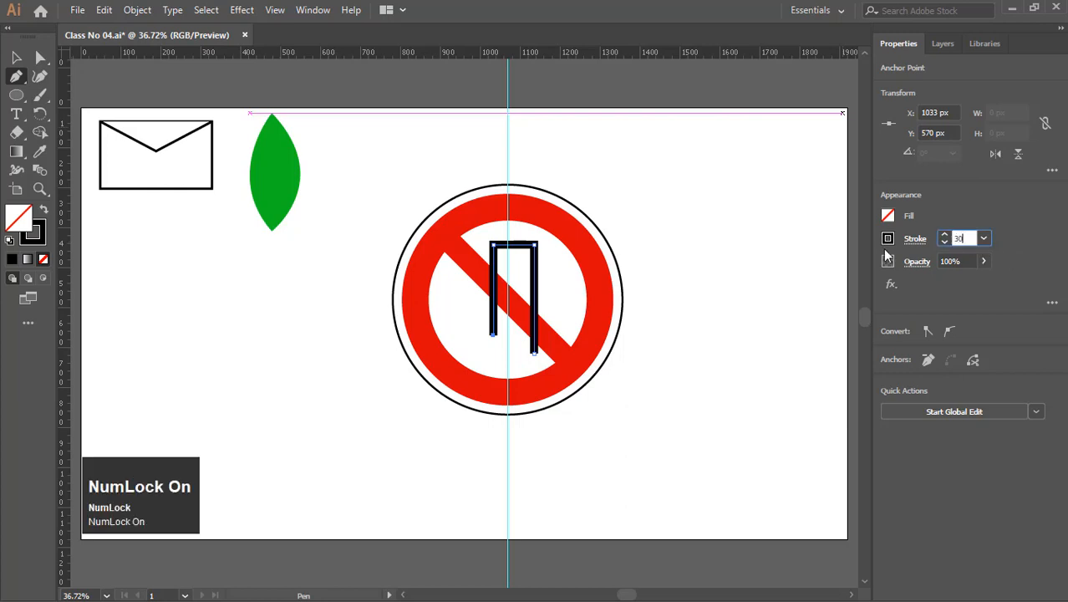
type("30")
key("Return")
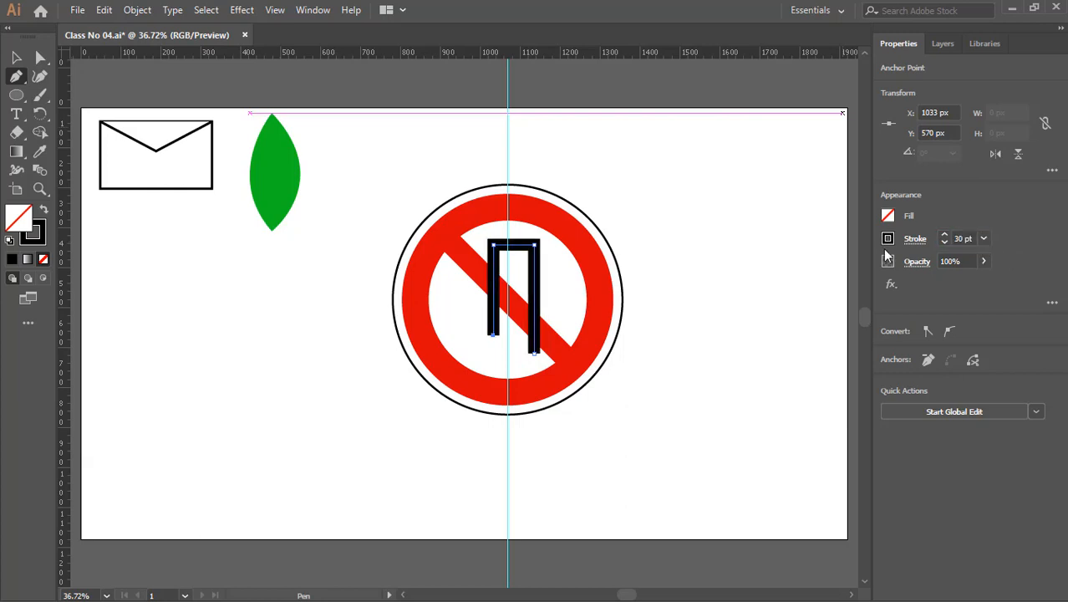
key("Num_Lock")
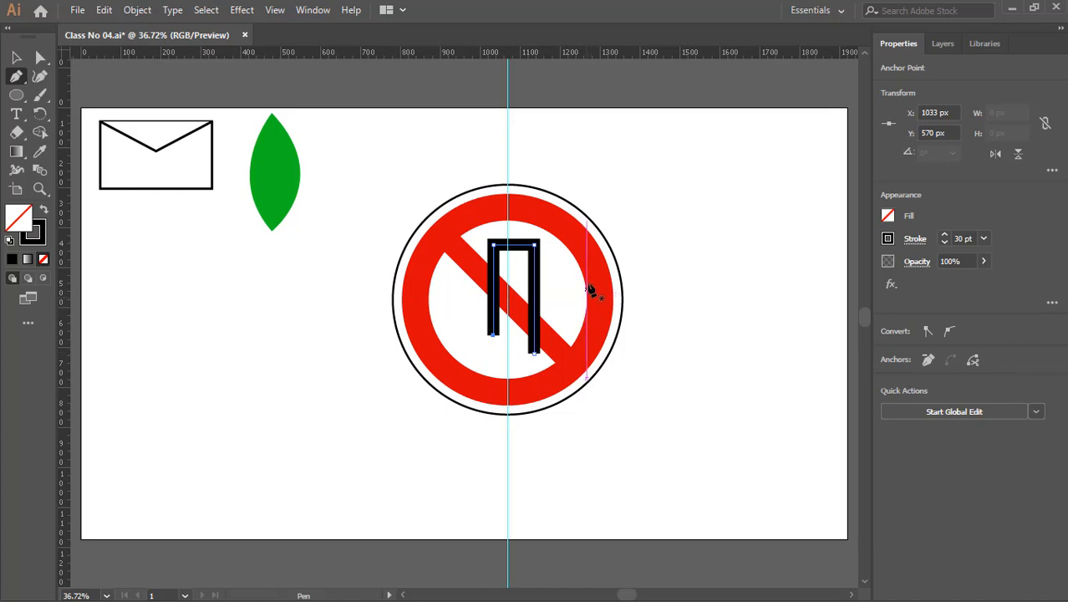
Step: Select the whole sign with the black path and align everything to the horizontal and vertical centres
left_click(16, 57)
left_click_drag(645, 159, 335, 539)
left_click(950, 353)
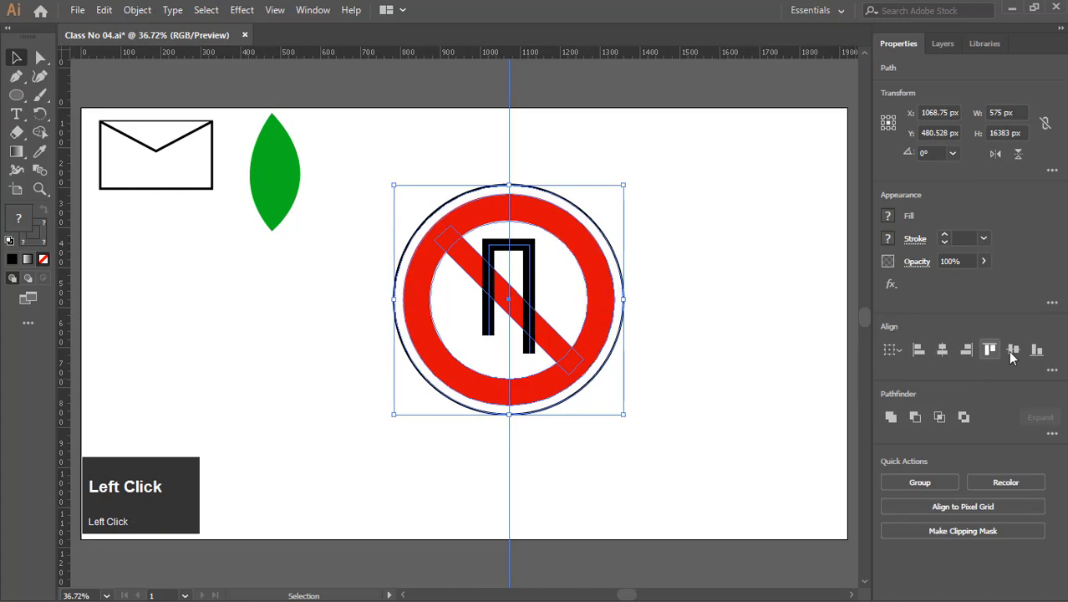
left_click(1013, 351)
left_click(701, 474)
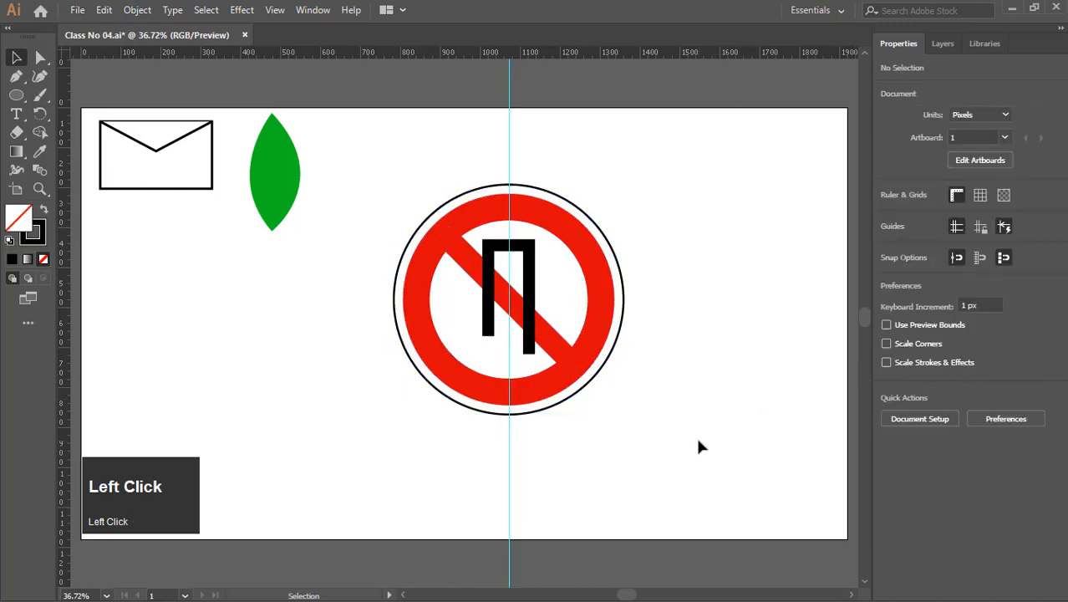
Step: Draw a closed black triangle without stroke, about 93 px wide and 53 px high, as an arrowhead over the short leg's lower end
key("z")
left_click_drag(451, 301, 520, 364)
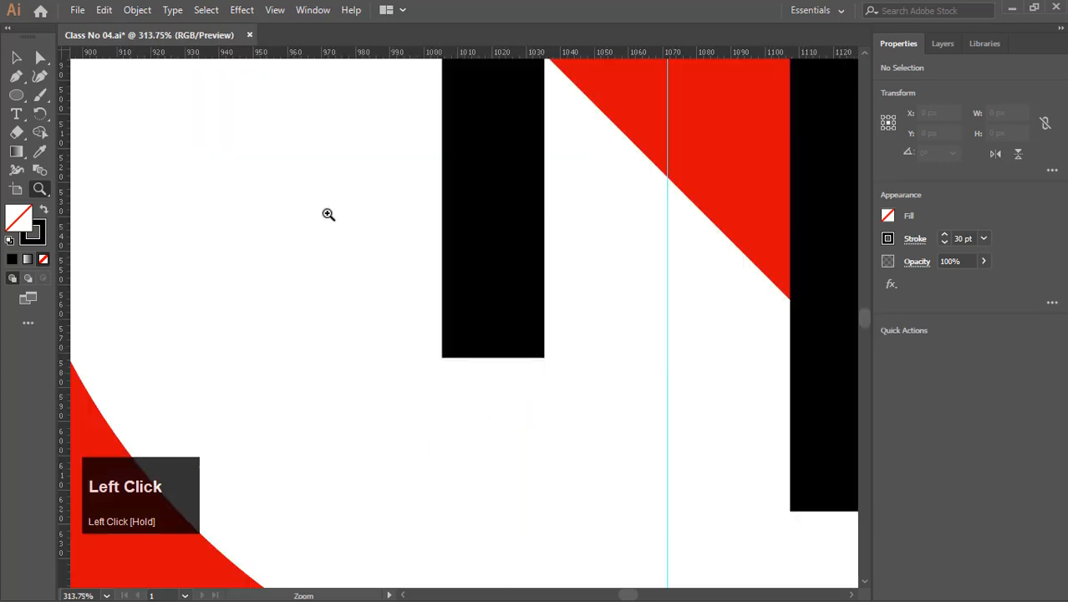
left_click(15, 77)
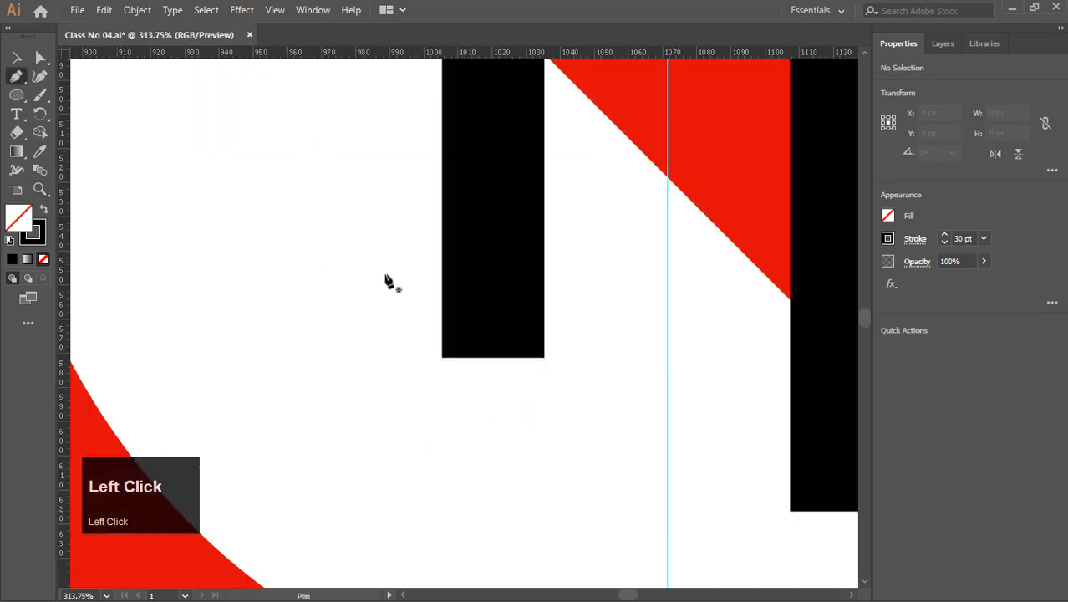
left_click(984, 238)
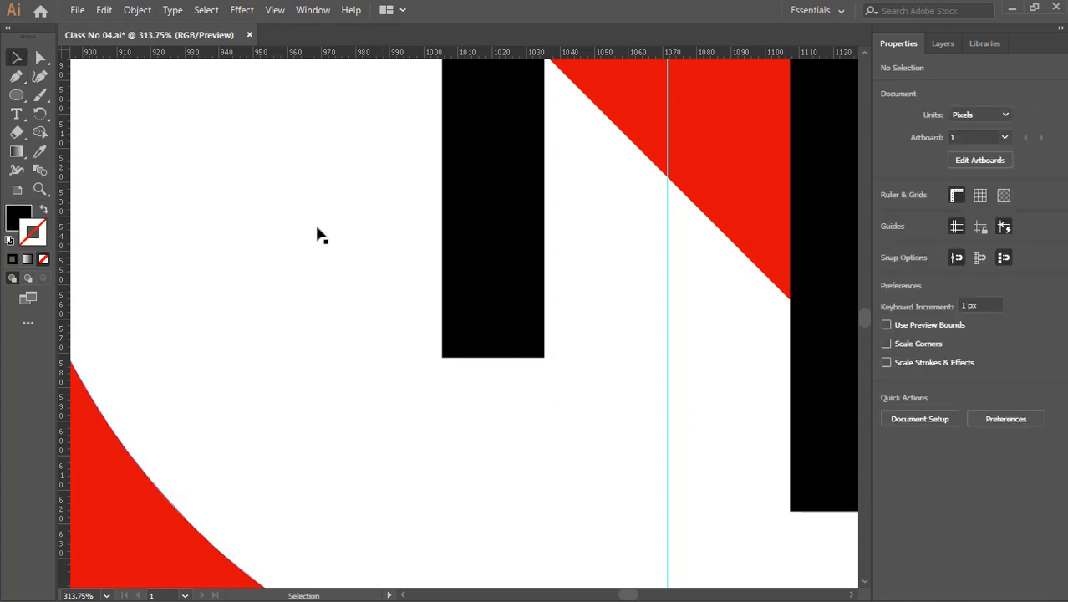
left_click(15, 78)
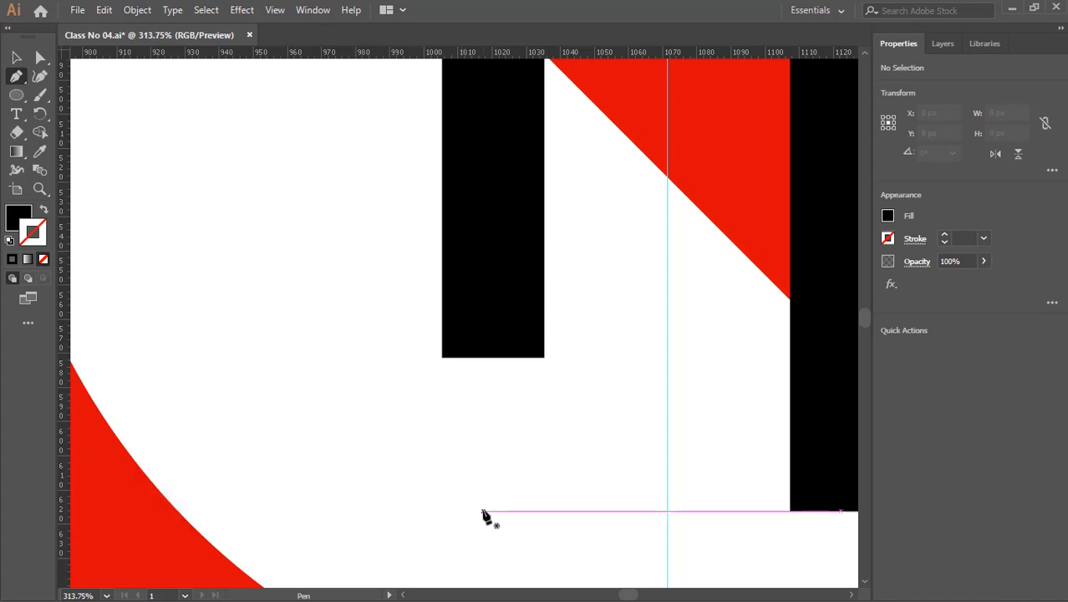
left_click(477, 509)
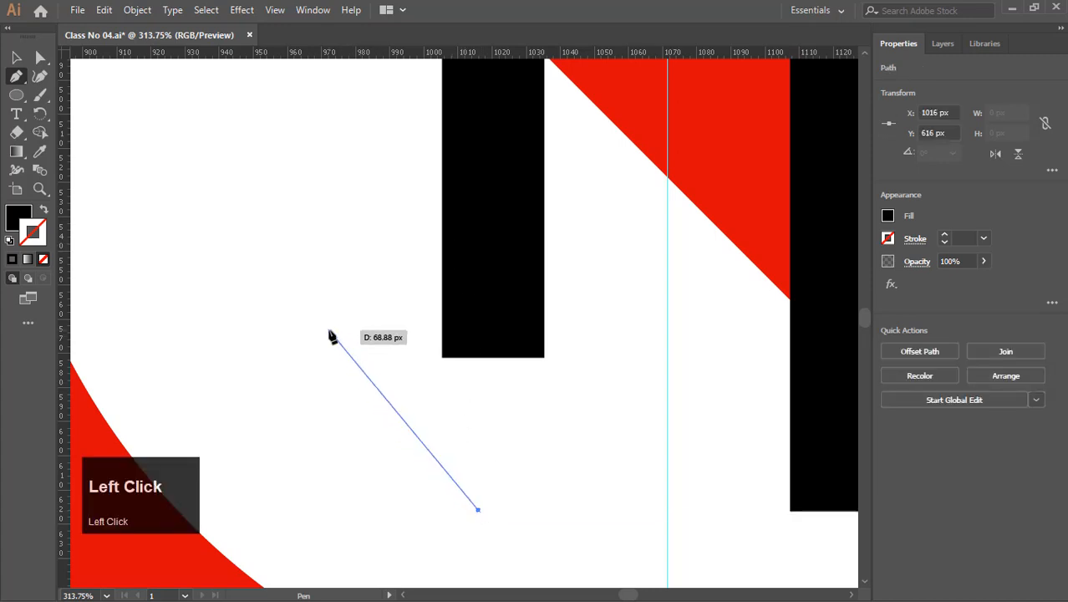
left_click(327, 328)
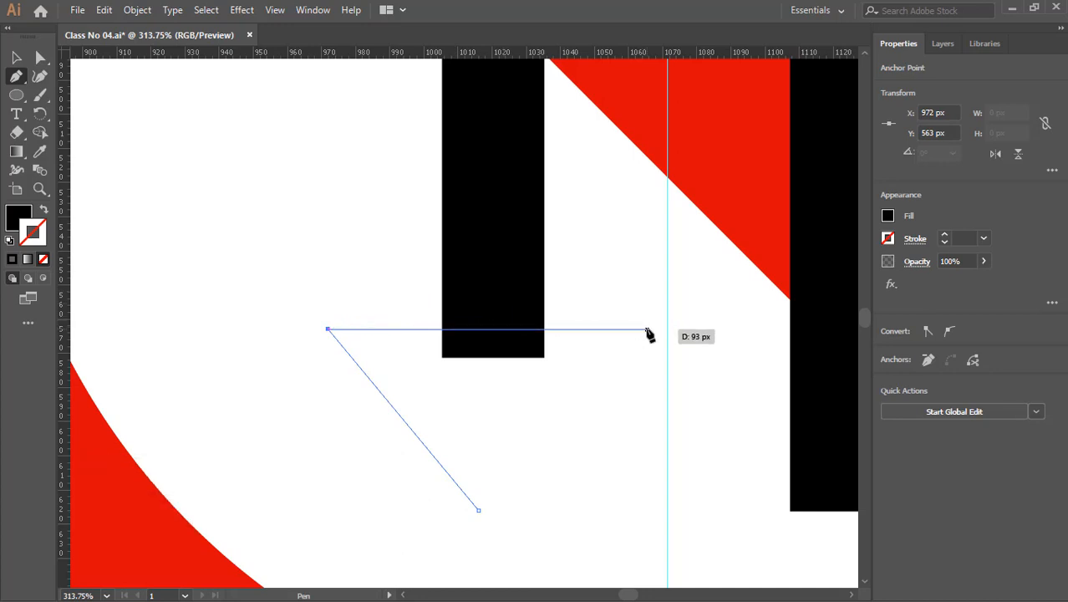
left_click(646, 329, "shift")
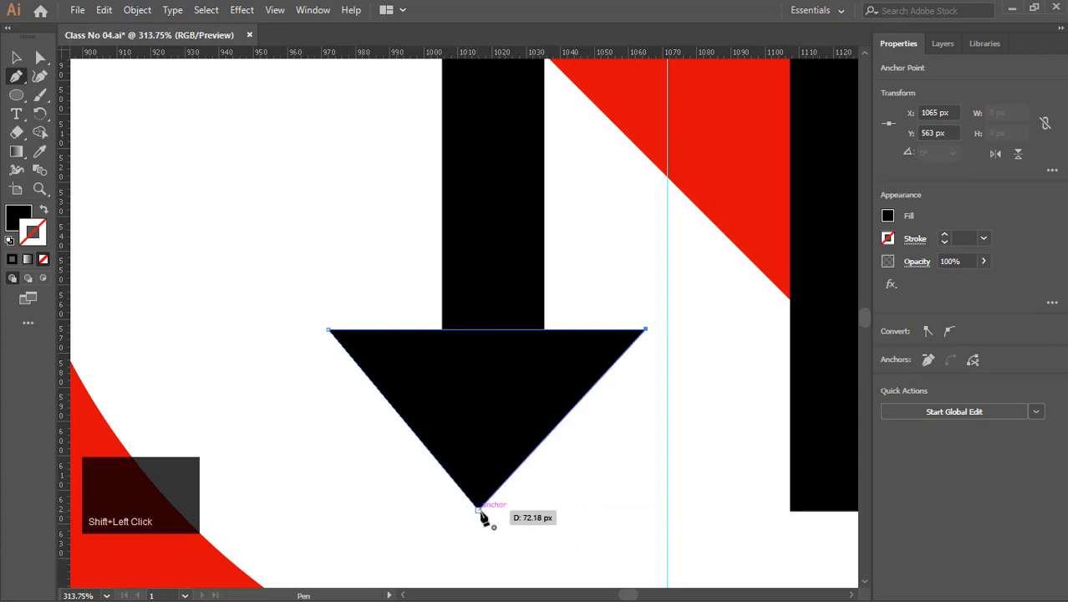
left_click(480, 511)
Step: Move the triangular arrowhead up by about 8 px so it overlaps more of the short leg, and deselect it
left_click(16, 57)
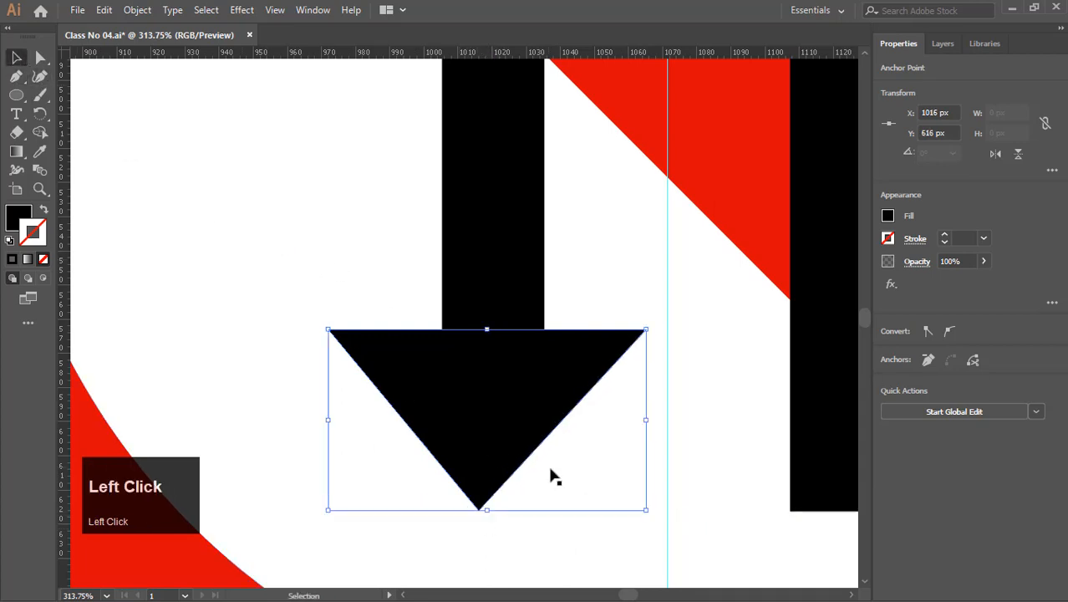
left_click_drag(517, 386, 519, 374)
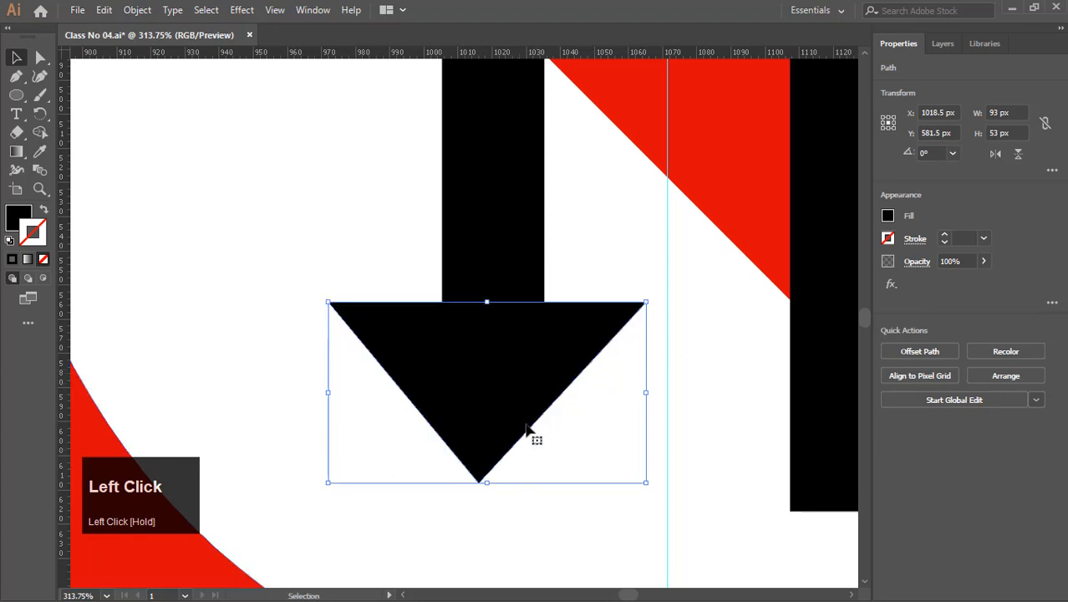
left_click(555, 510)
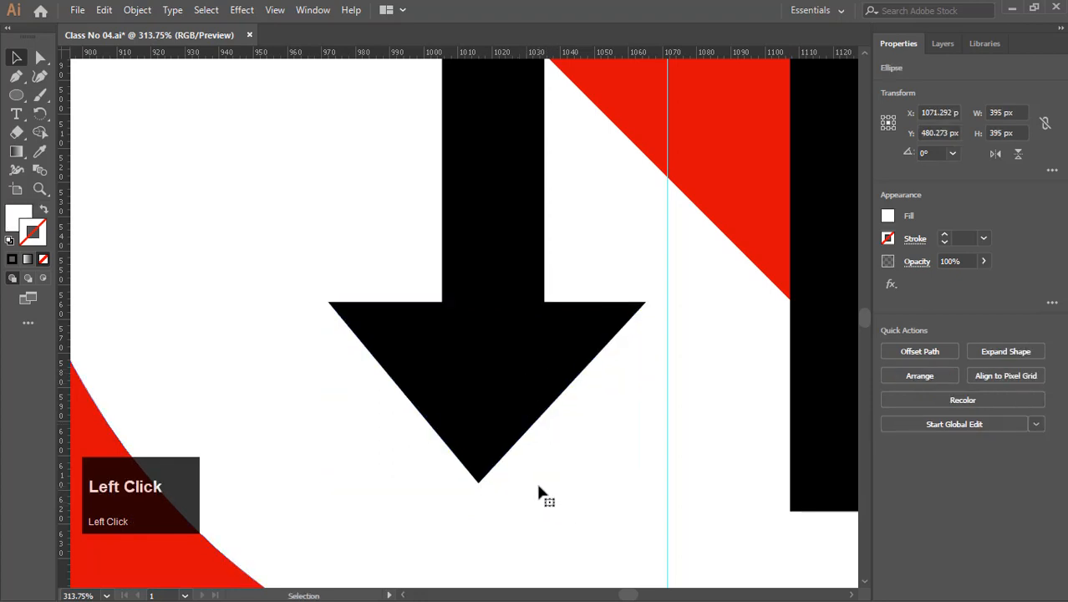
Step: Select the U-shaped path together with the arrowhead and group them
key("ctrl+minus")
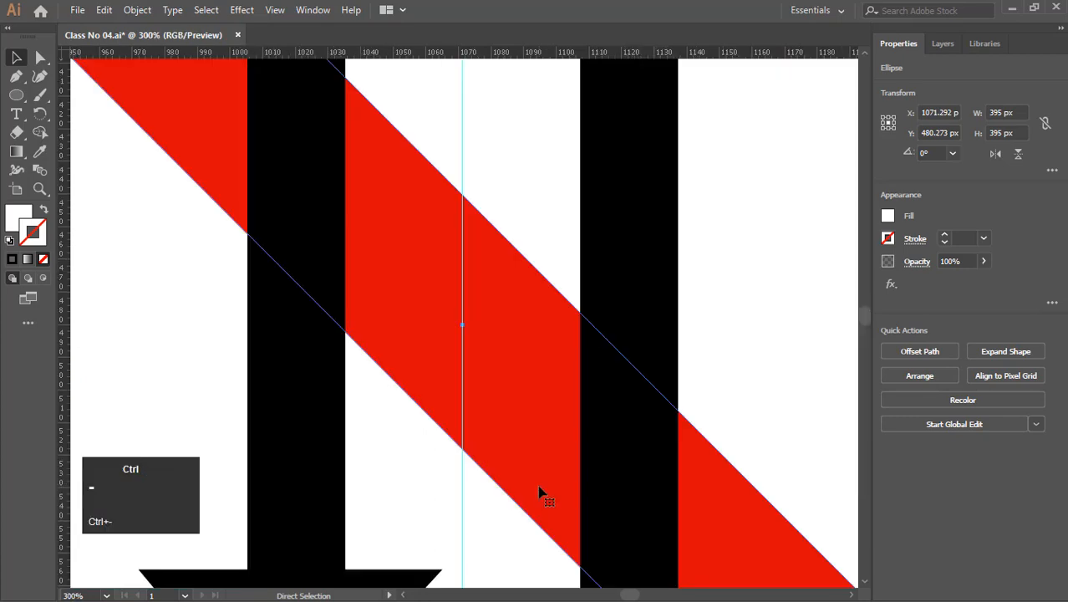
key("ctrl+minus")
key("ctrl+minus")
key("ctrl+minus")
key("ctrl+minus")
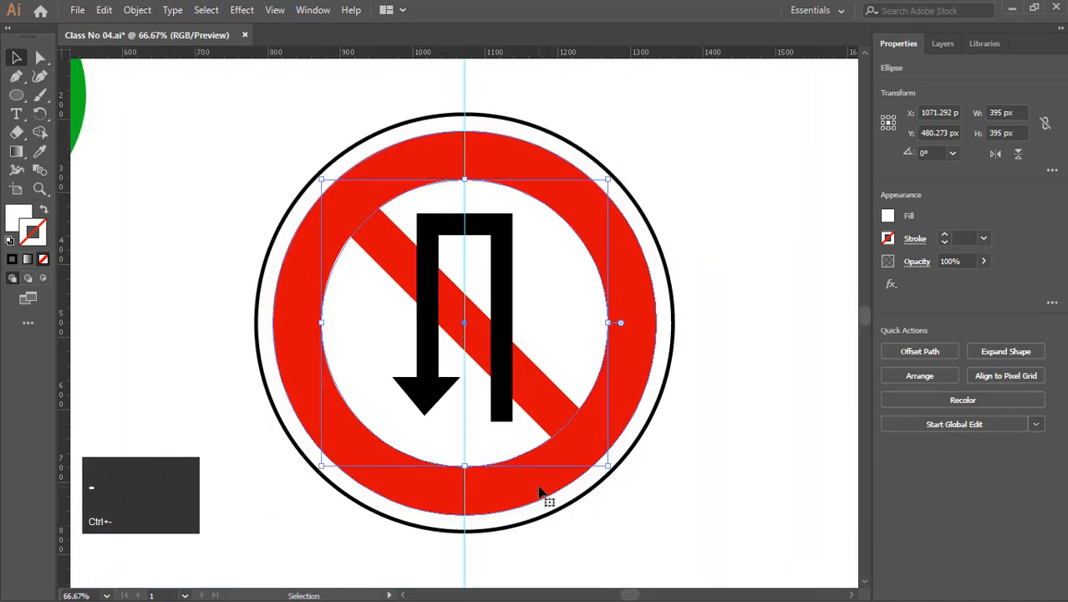
left_click(804, 319)
left_click(511, 343)
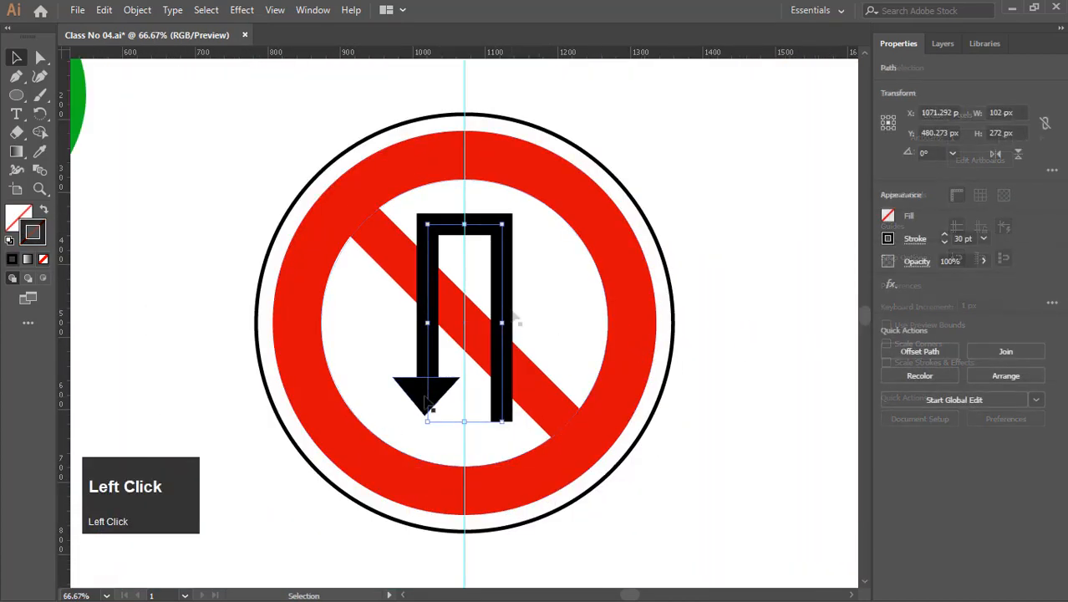
left_click(420, 395, "shift")
right_click(420, 394)
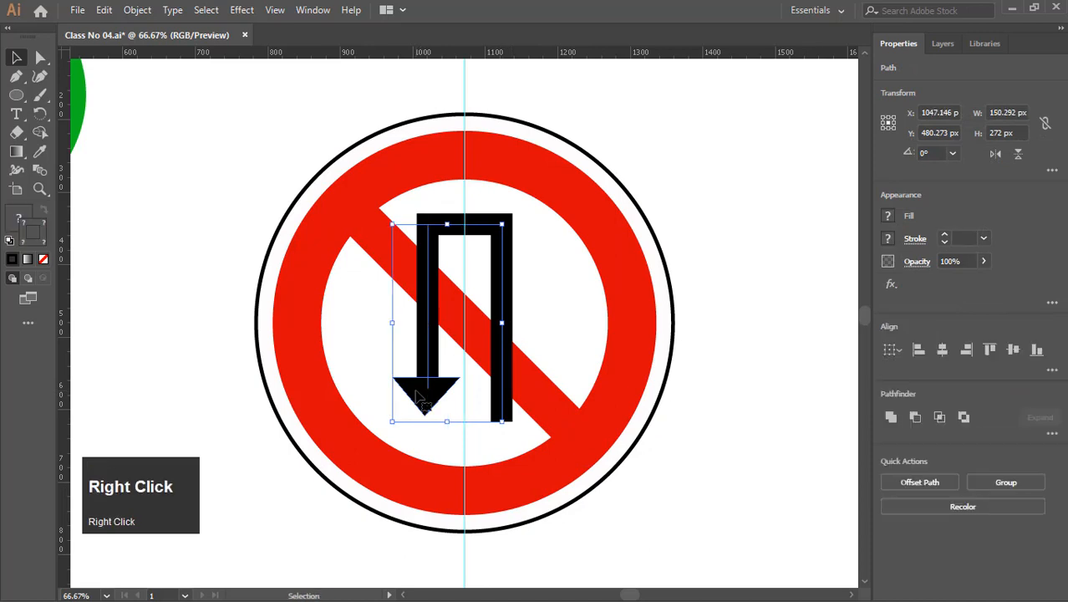
left_click(490, 183)
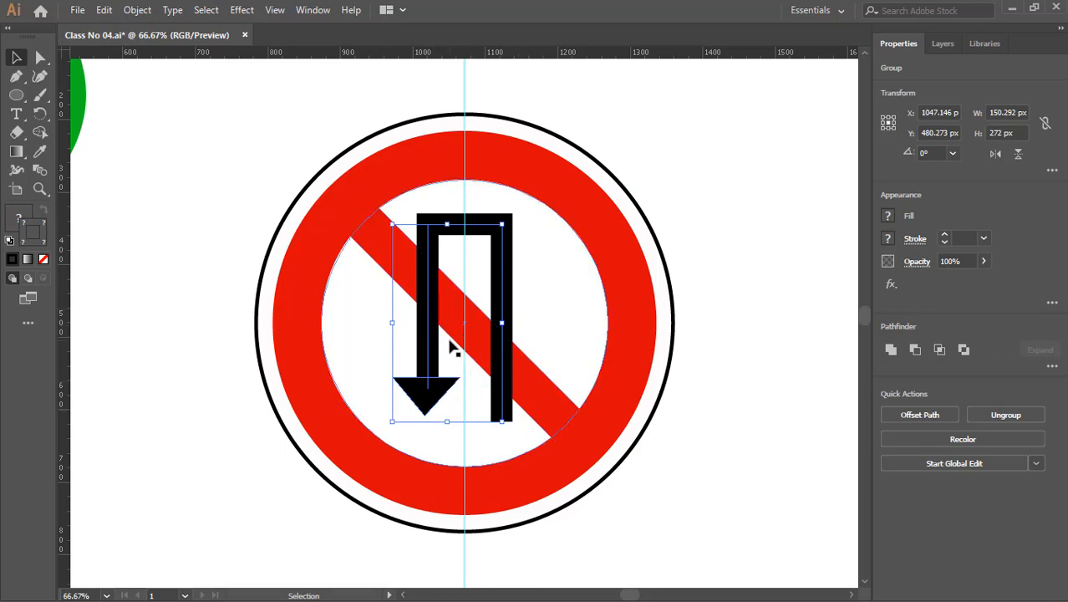
Step: Send the grouped arrow backward so it lies behind the red diagonal bar, and deselect it
right_click(506, 248)
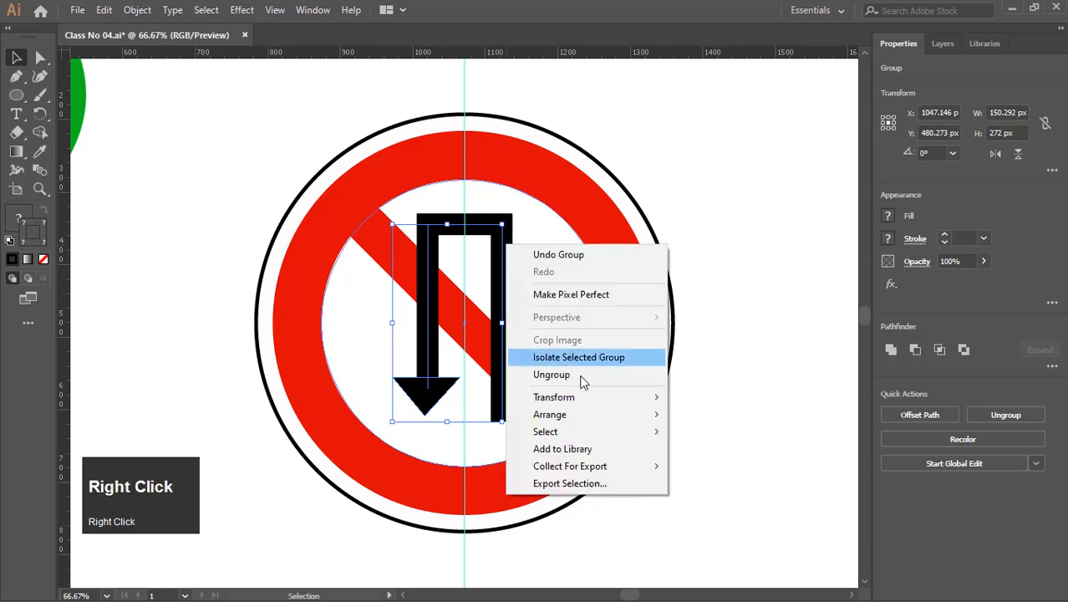
mouse_move(593, 415)
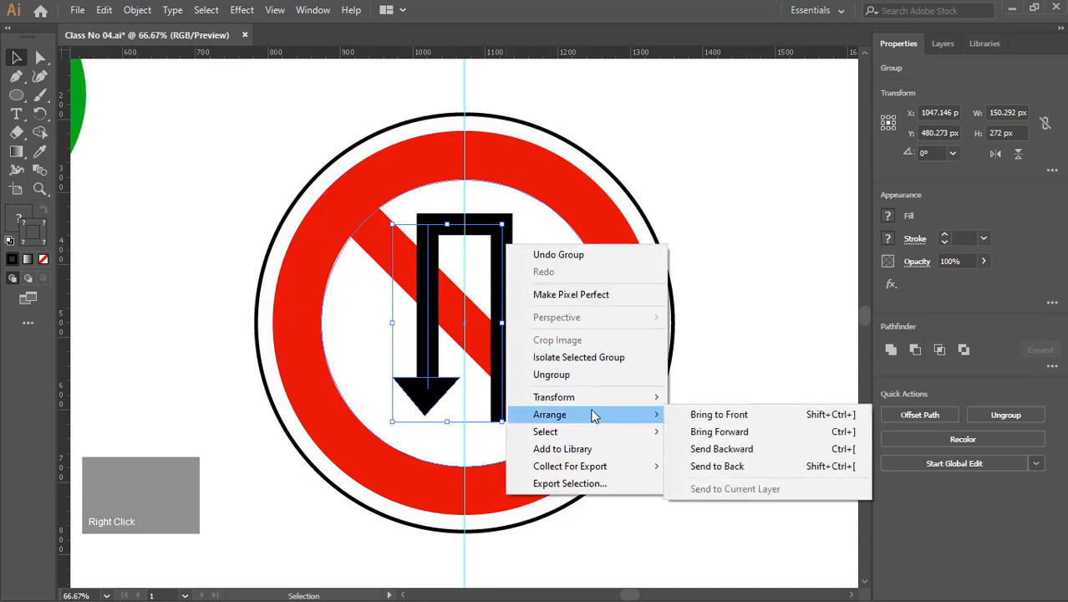
left_click(715, 454)
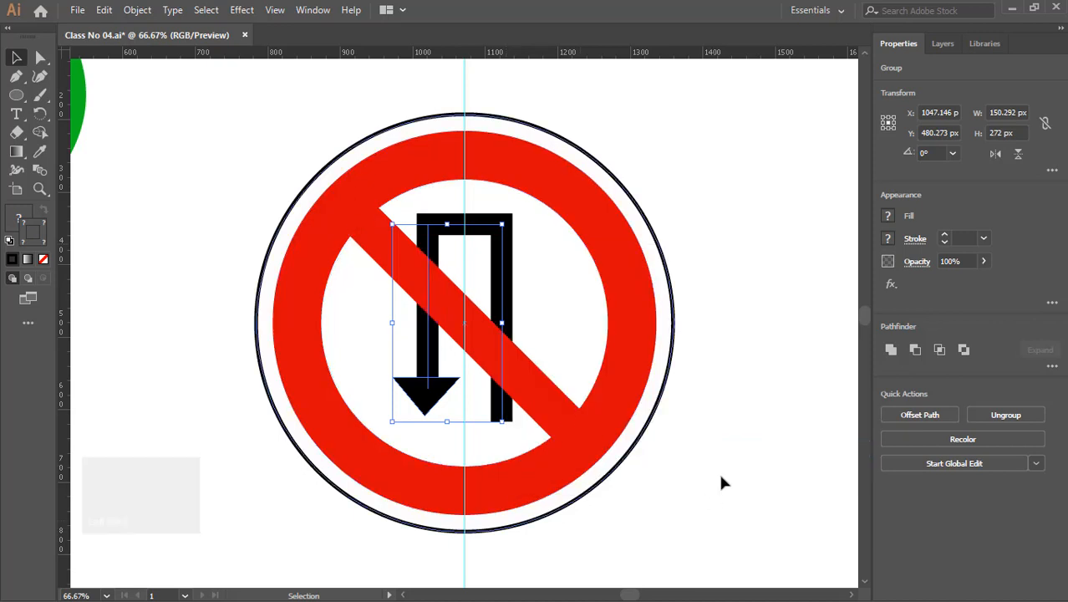
left_click(741, 482)
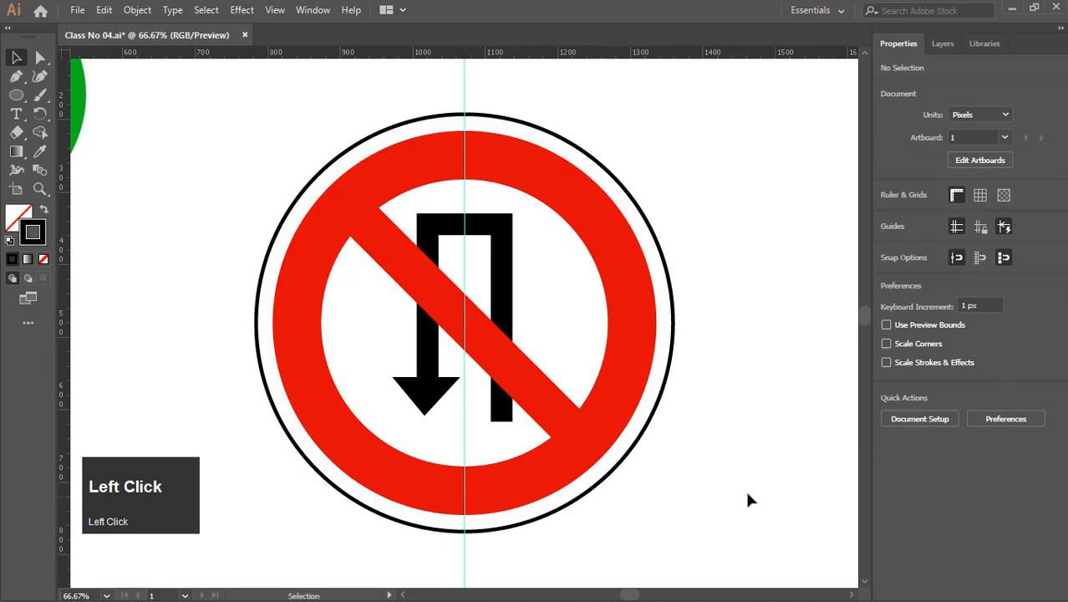
Step: Round both upper corners of the U-shaped path with the live corner widgets, and deselect it
left_click(352, 255)
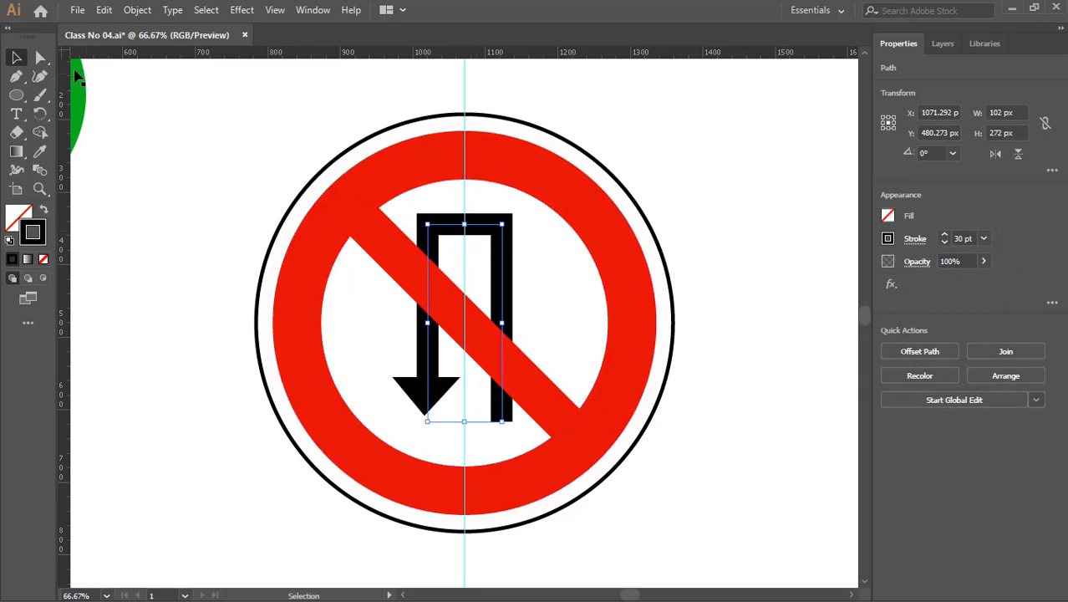
left_click(40, 57)
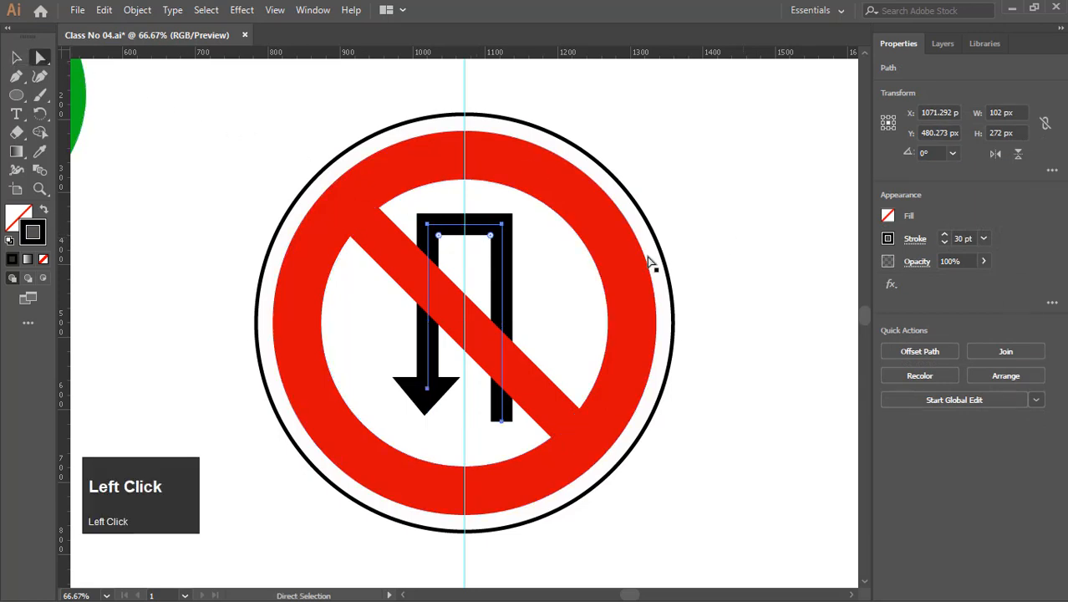
left_click_drag(492, 235, 496, 262)
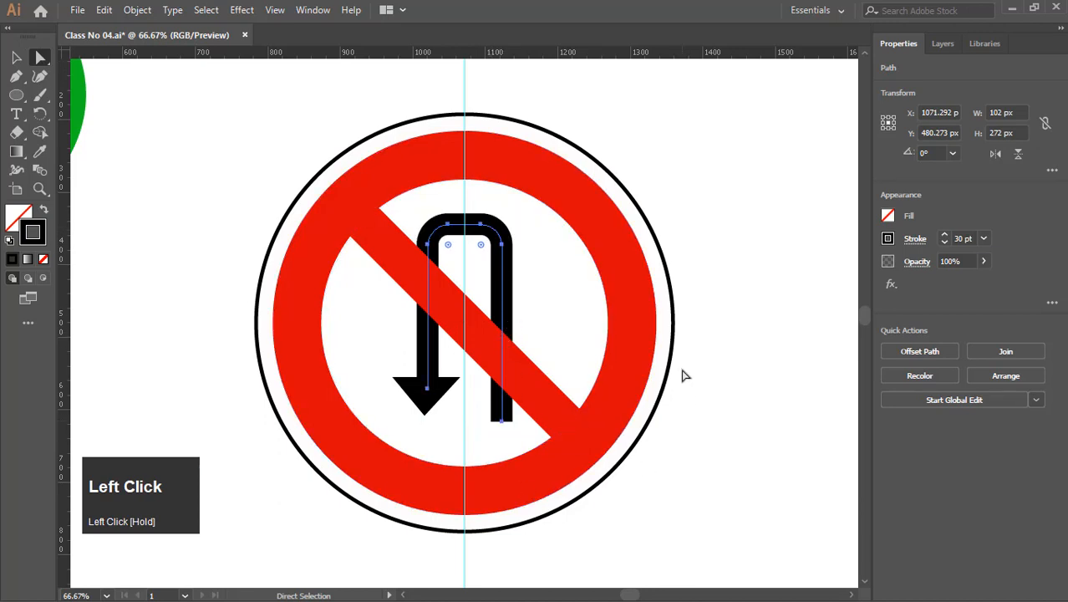
left_click(17, 58)
left_click(141, 118)
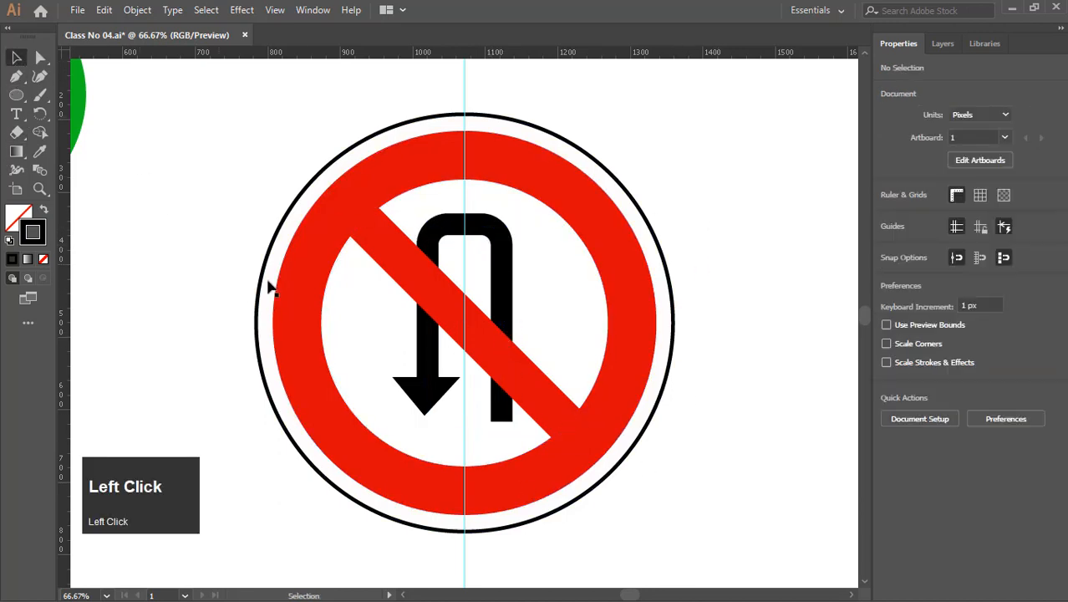
left_click_drag(775, 78, 768, 147)
left_click(642, 285)
left_click(643, 292)
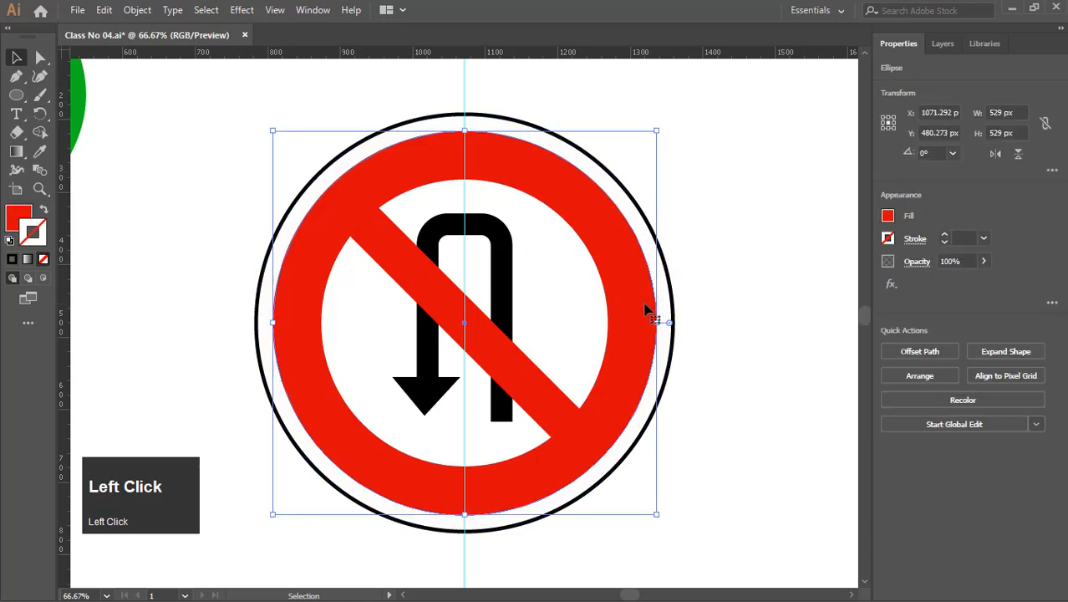
left_click(654, 227)
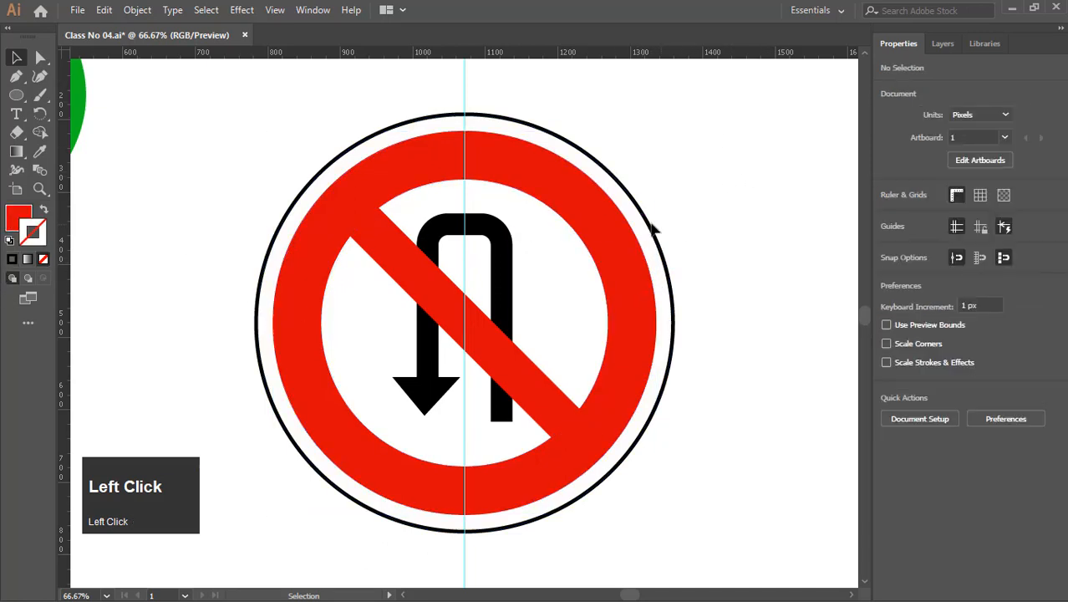
left_click(653, 229)
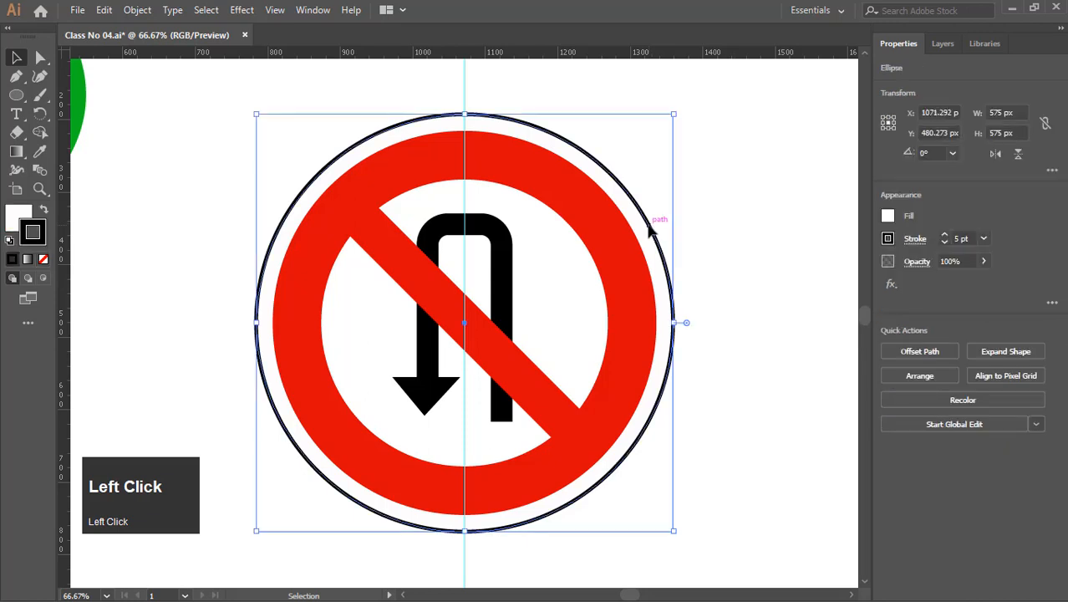
left_click(743, 104)
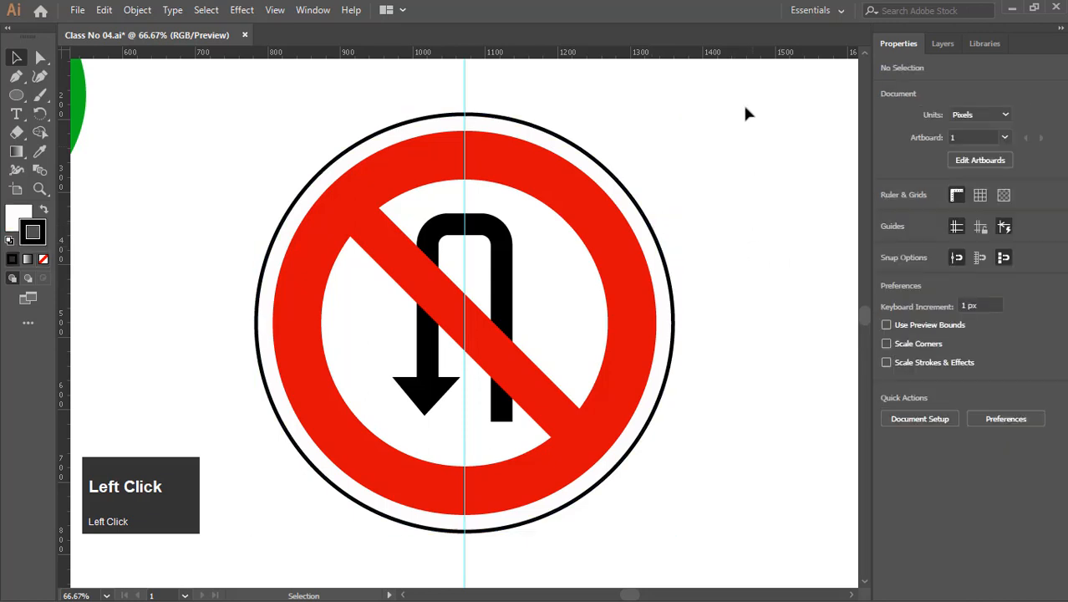
Step: Thicken the stroke of the sign's outer black circle, trying 10 pt before setting it to 16 pt
left_click(650, 231)
left_click(983, 239)
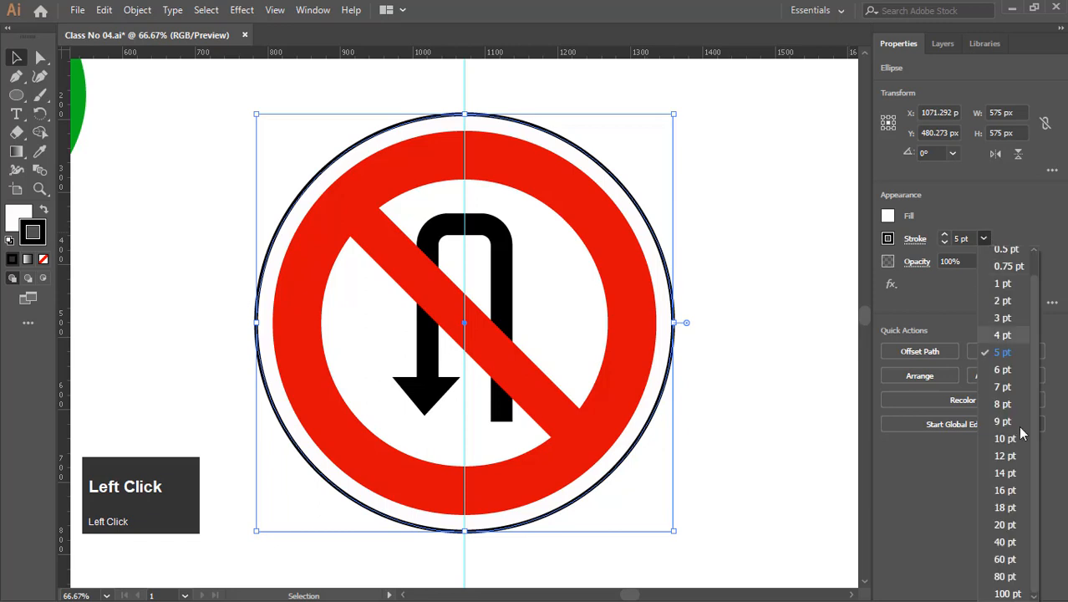
left_click(1005, 438)
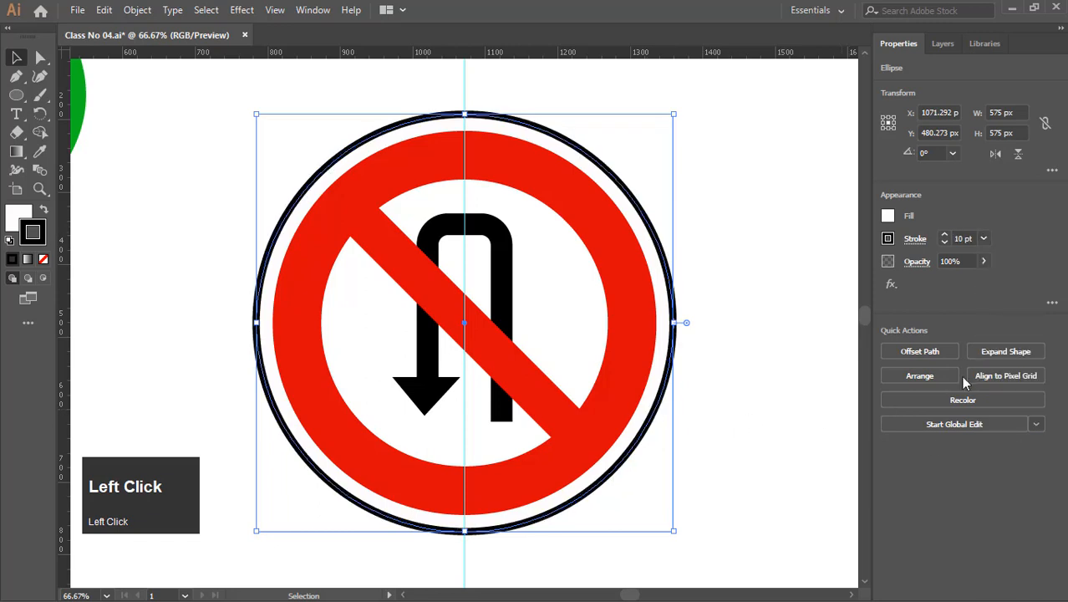
left_click(985, 239)
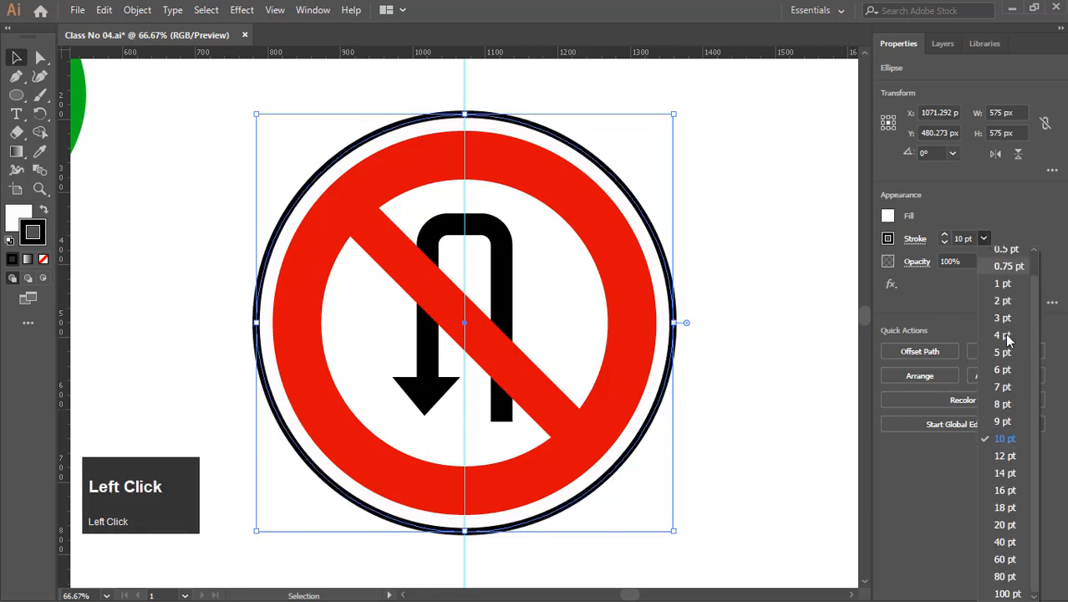
left_click(1007, 490)
left_click(744, 371)
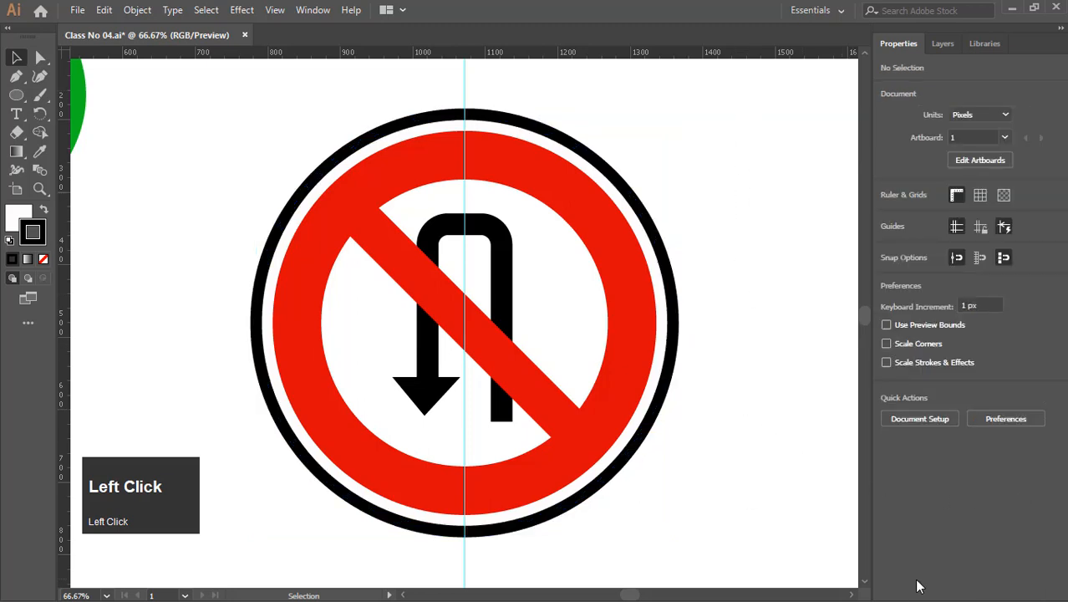
Step: Add a point-text caption reading "NO U TURN" in capitals below the road sign, replacing the placeholder text
left_click(866, 583)
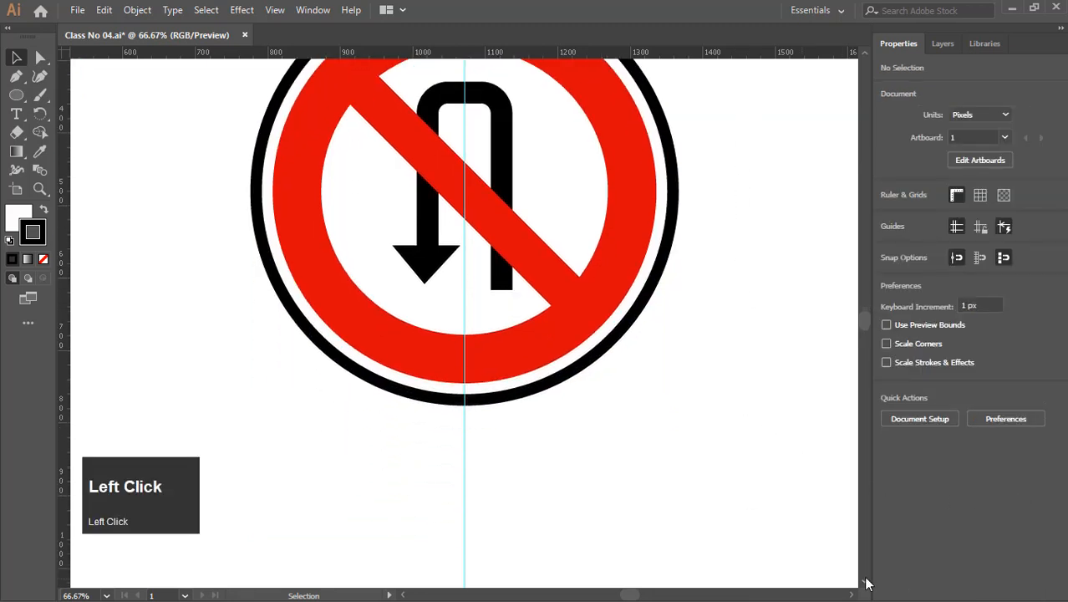
left_click(16, 114)
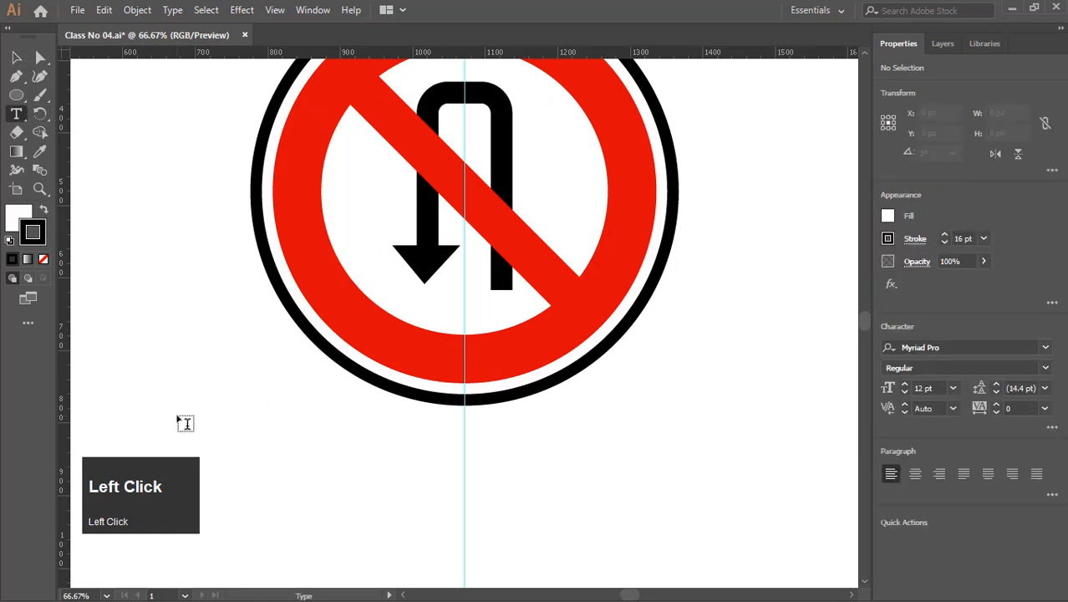
key("Caps_Lock")
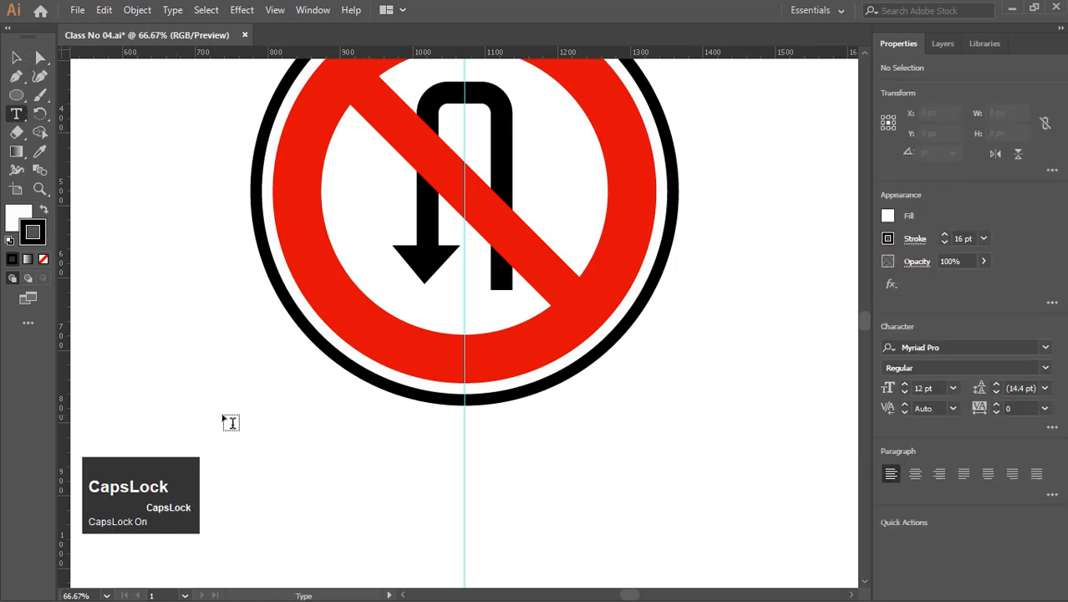
left_click(194, 505)
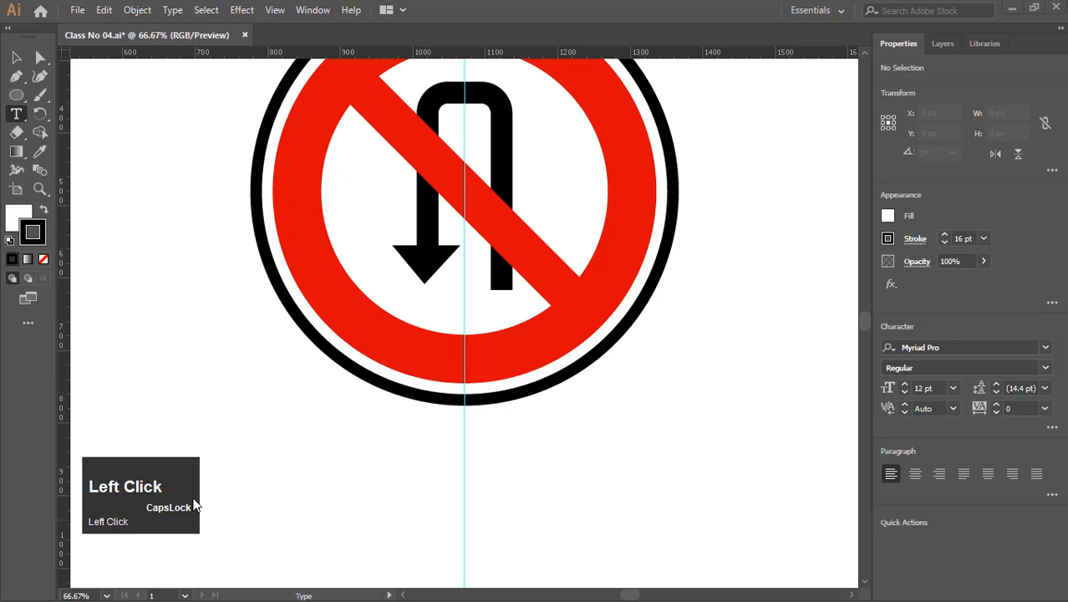
left_click(240, 449)
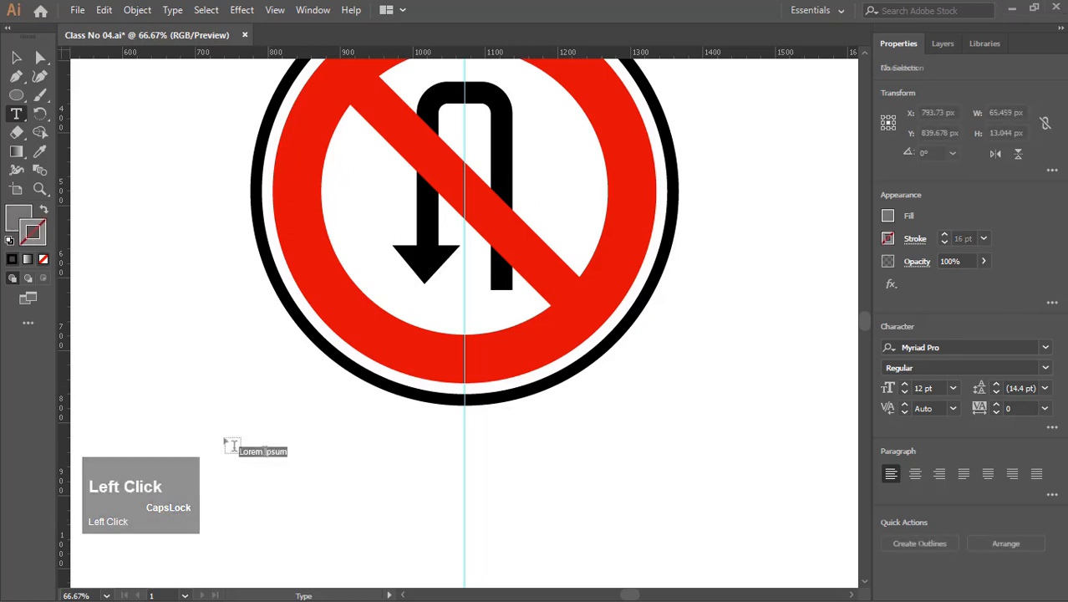
double_click(279, 449)
key("BackSpace")
key("BackSpace")
key("BackSpace")
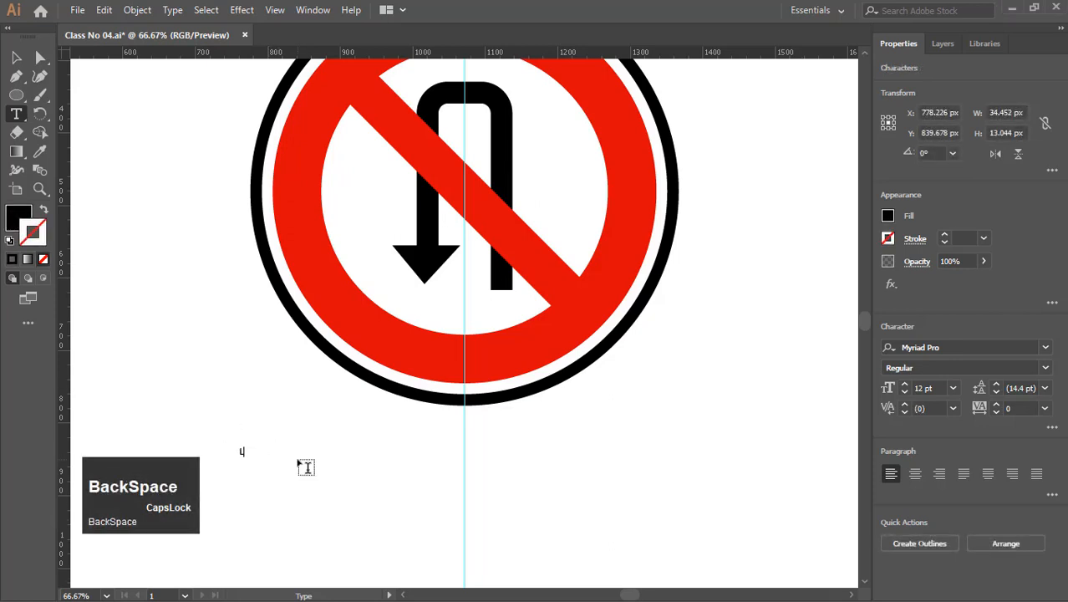
key("BackSpace")
type("NO")
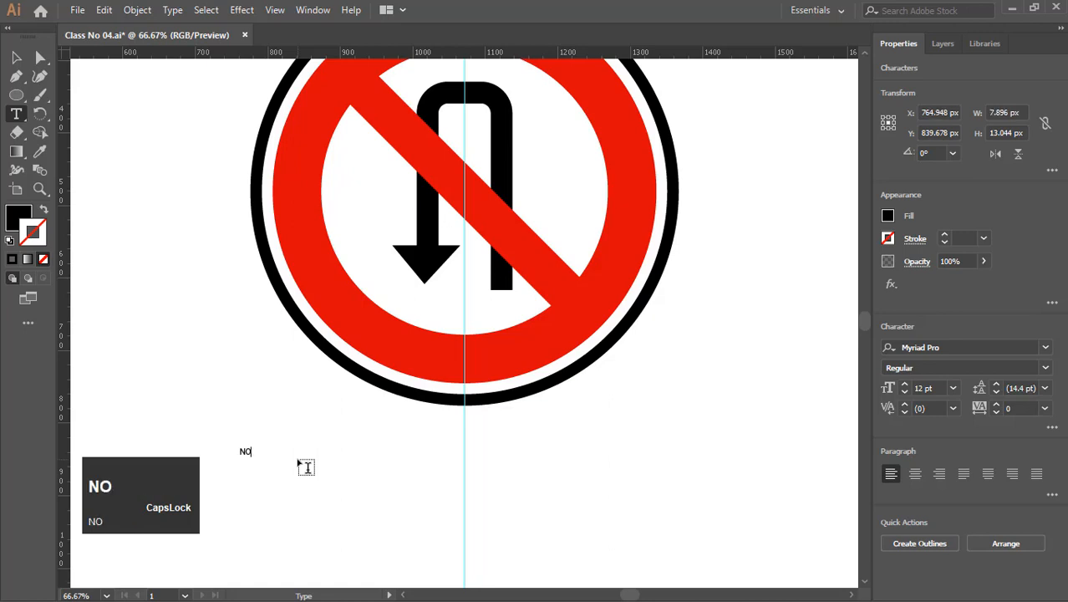
type(" U TURN")
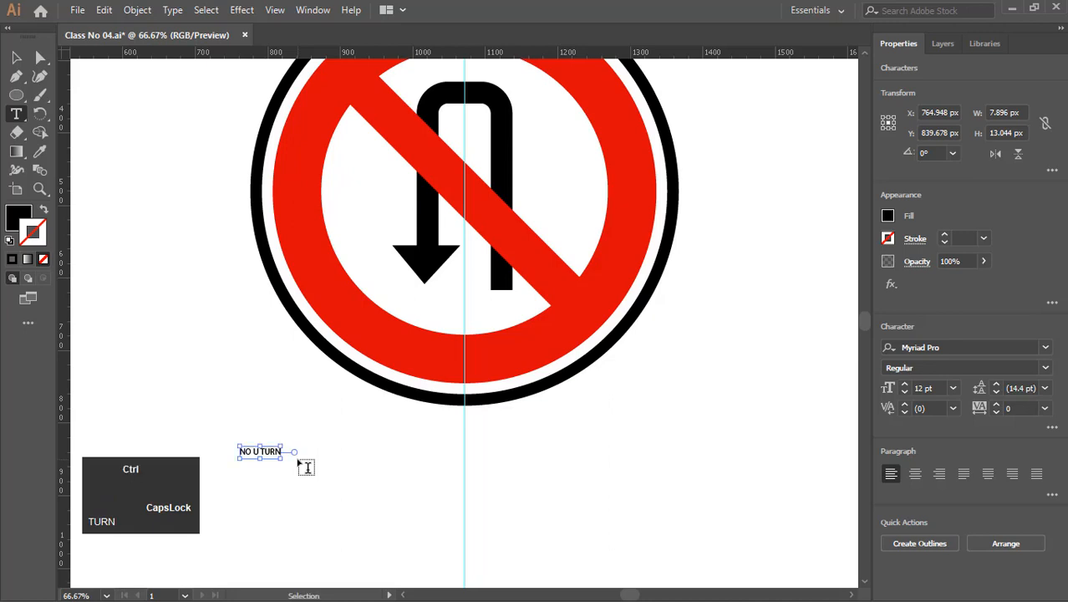
Step: Select the whole "NO U TURN" caption and set its font size to 150 pt
key("ctrl+a")
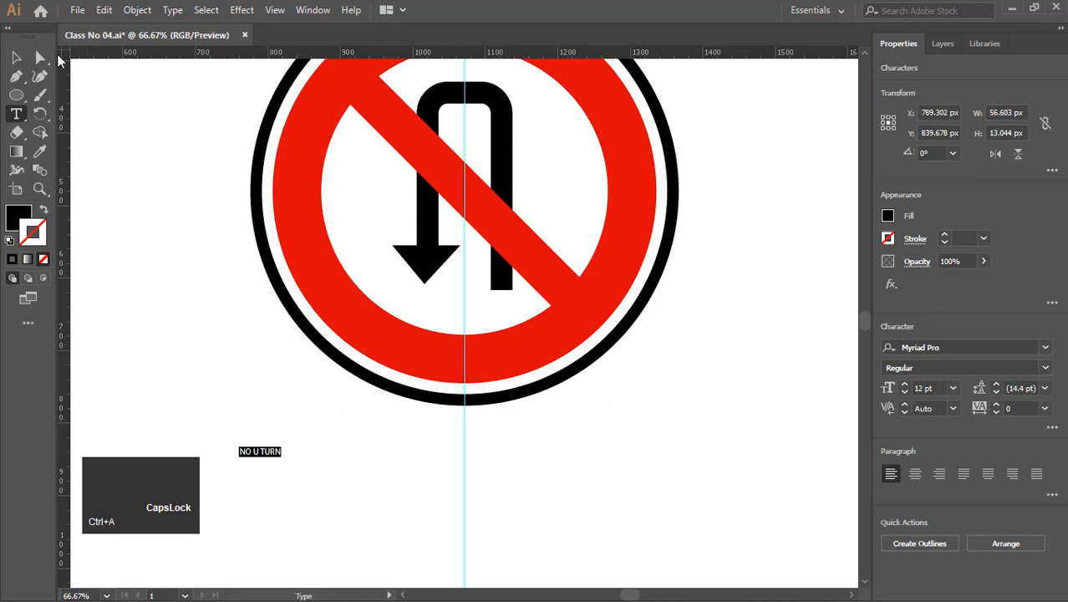
left_click(16, 57)
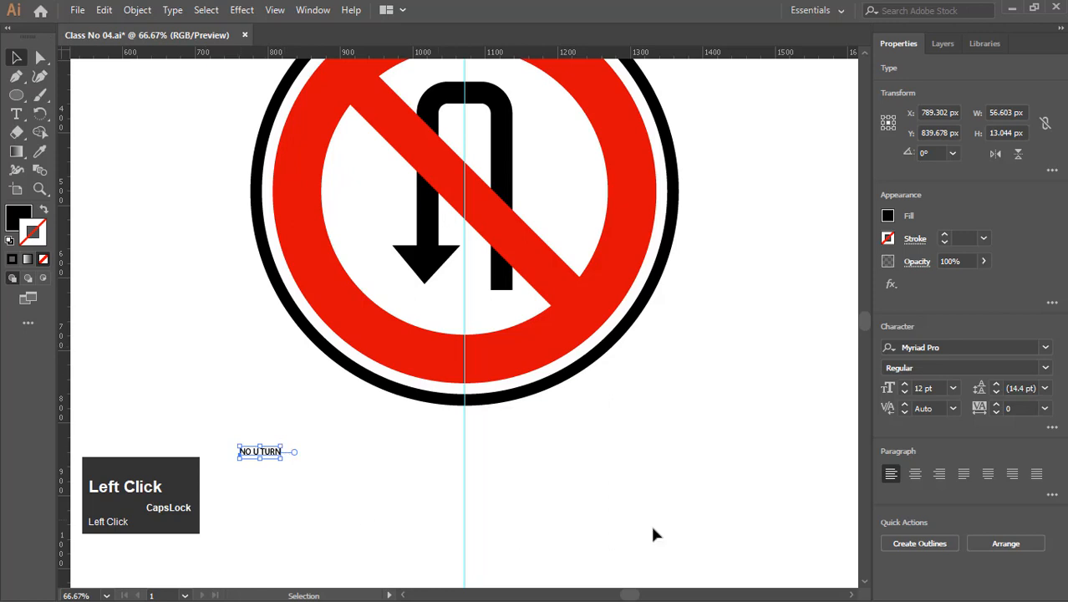
left_click(955, 387)
left_click(953, 388)
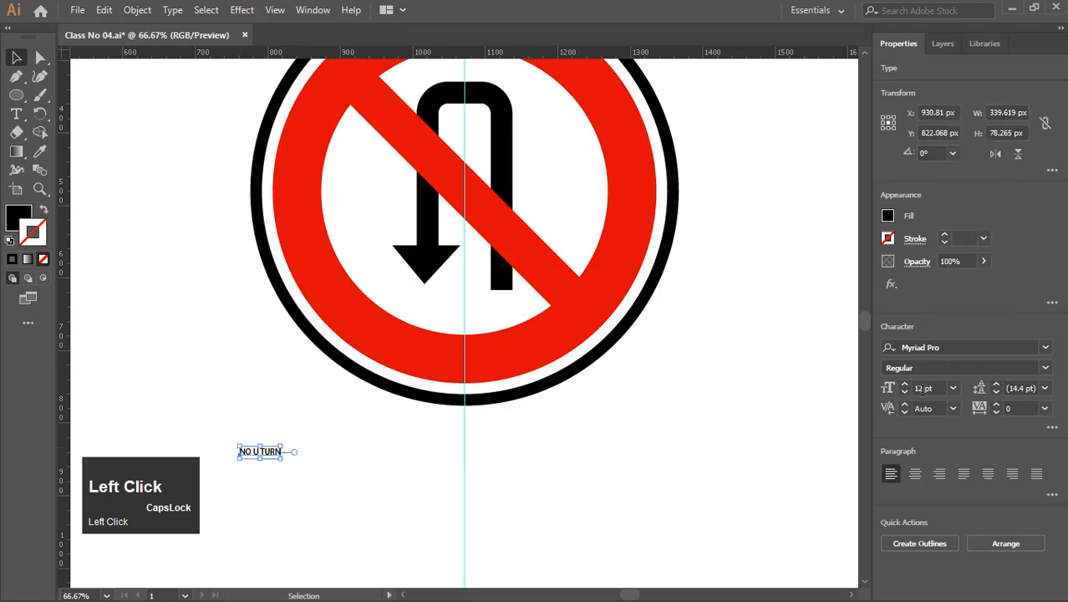
left_click(935, 388)
left_click_drag(935, 388, 842, 391)
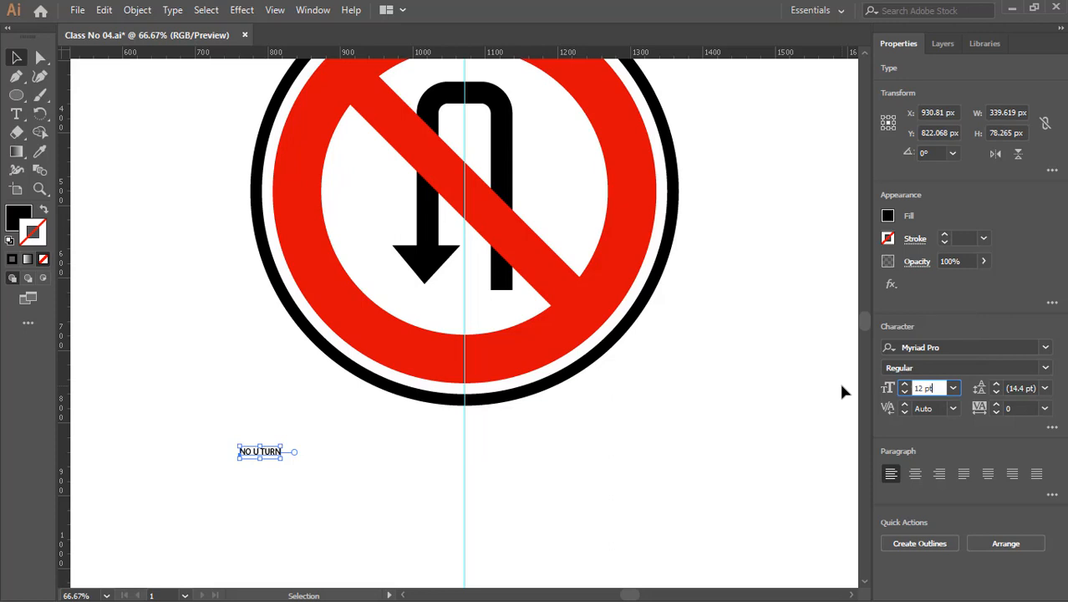
key("BackSpace")
key("BackSpace")
key("BackSpace")
key("BackSpace")
key("BackSpace")
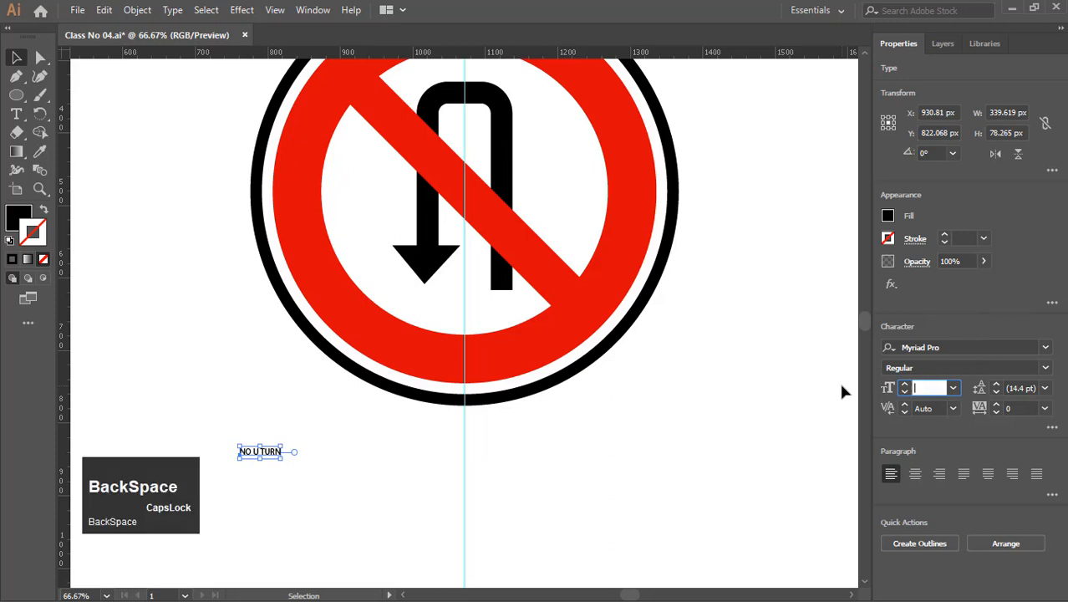
key("Num_Lock")
type("150")
key("Return")
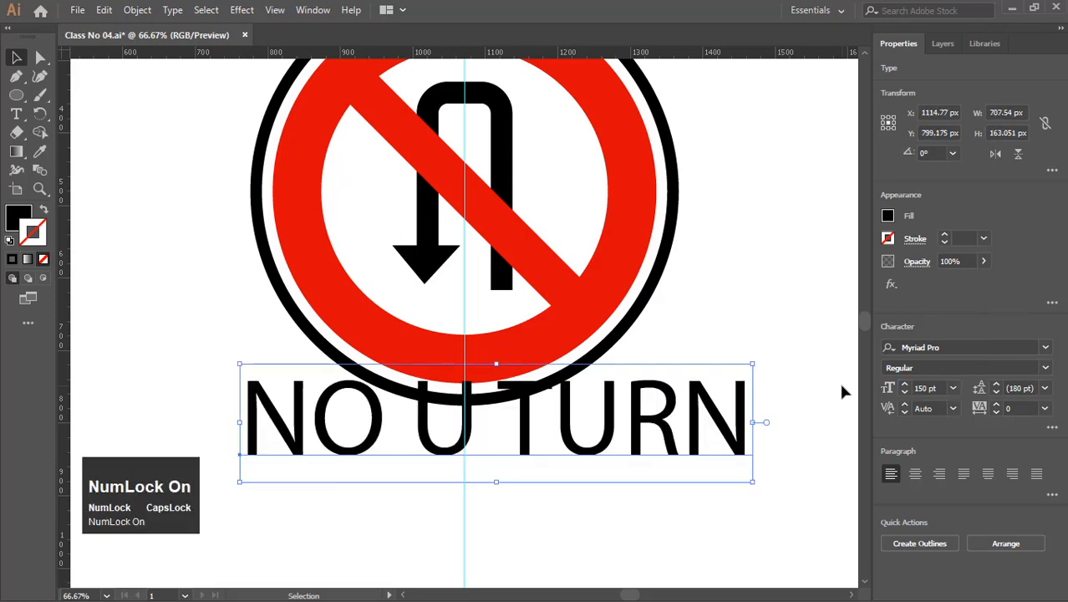
Step: Set the caption's font to Roboto Black, move it beneath the sign centred on the vertical guide, and deselect it
left_click(988, 345)
type("ROB")
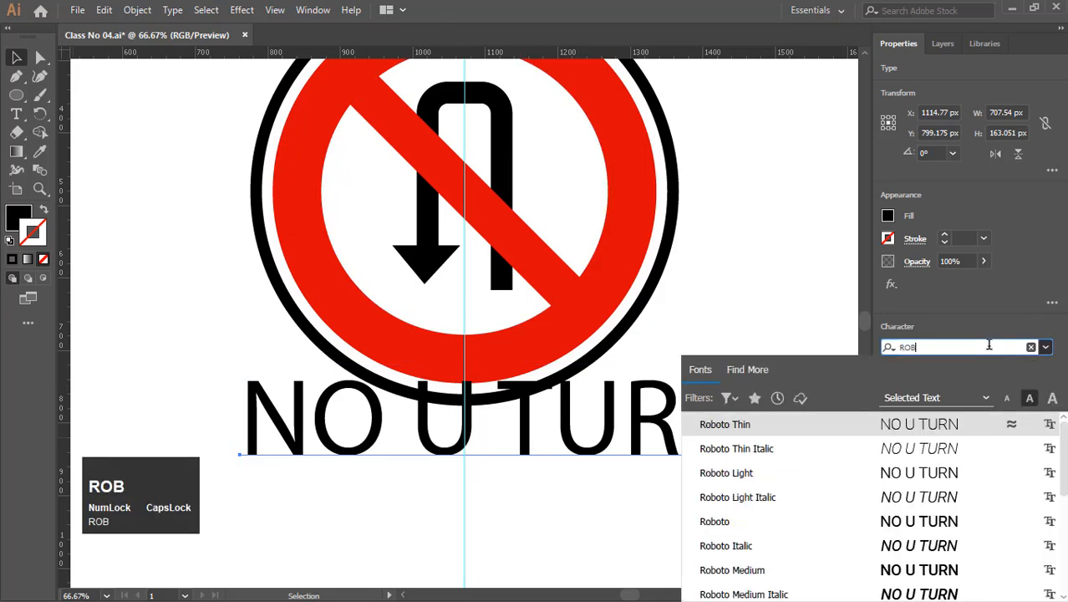
left_click(758, 426)
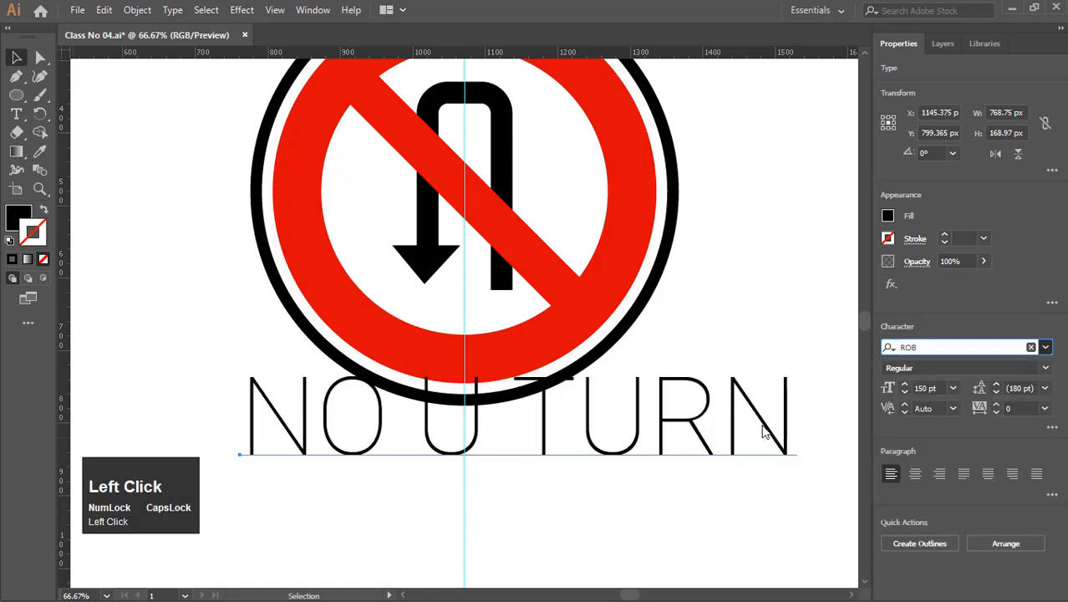
left_click(1044, 368)
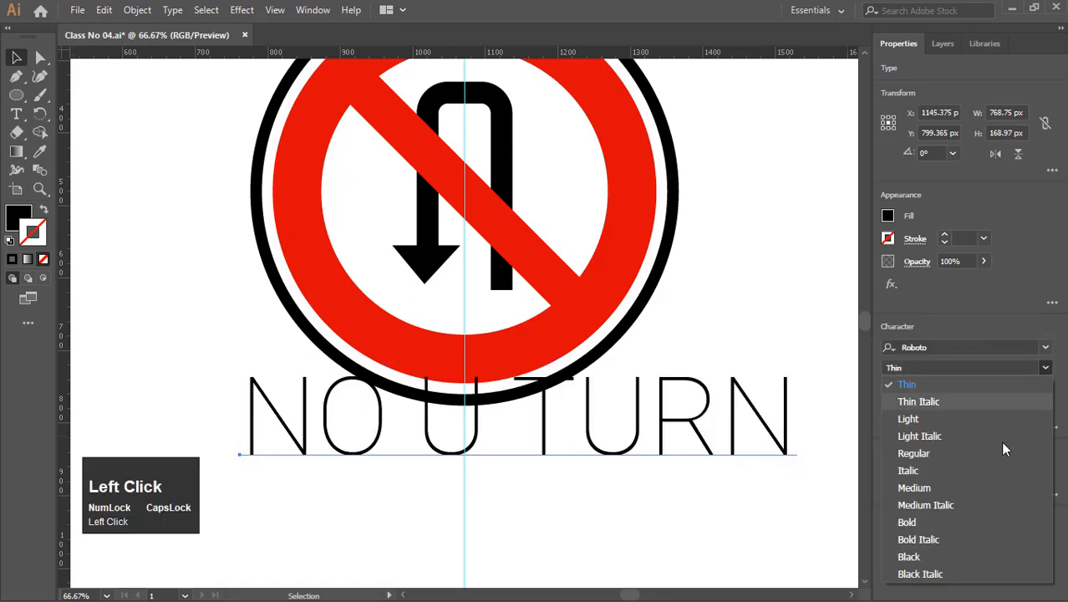
left_click(931, 560)
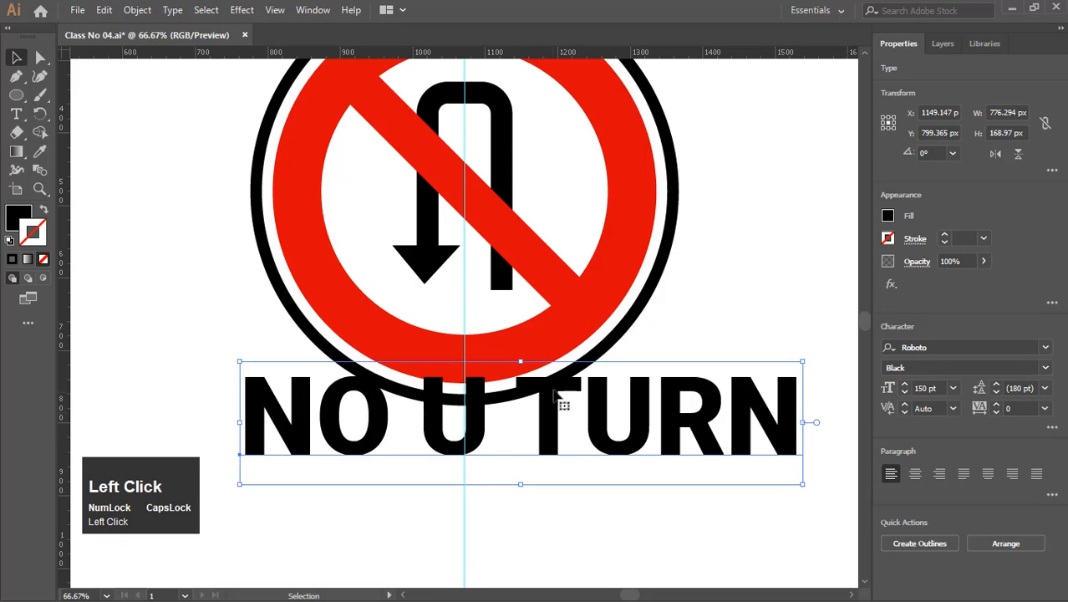
left_click_drag(554, 394, 492, 478)
left_click(752, 393)
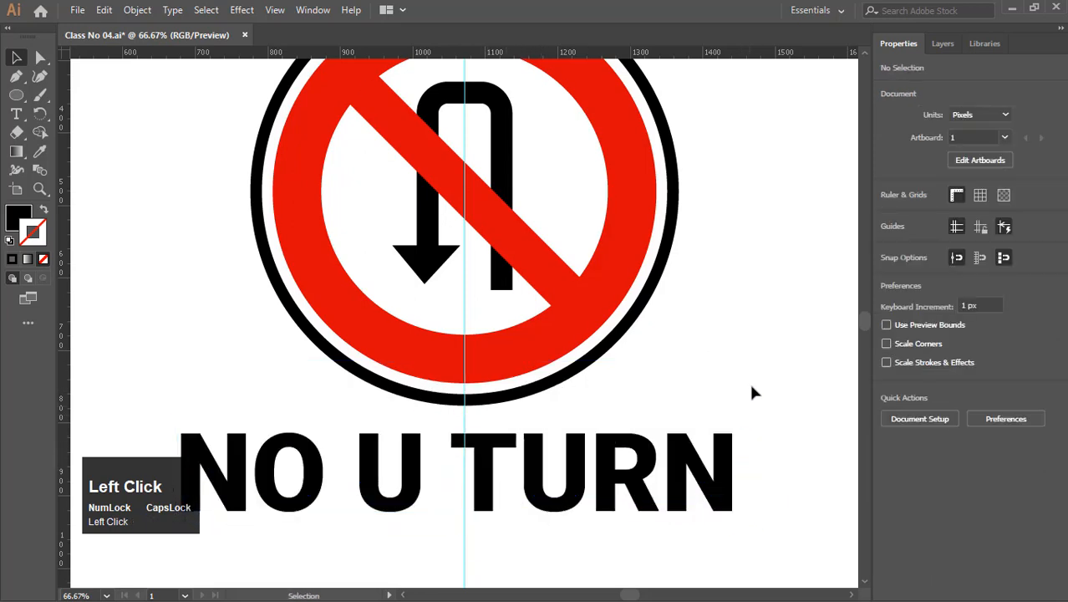
Step: Group the sign with its caption, move the group off the artboard beyond its right edge, and deselect it
key("ctrl+minus")
key("ctrl+minus")
key("ctrl+minus")
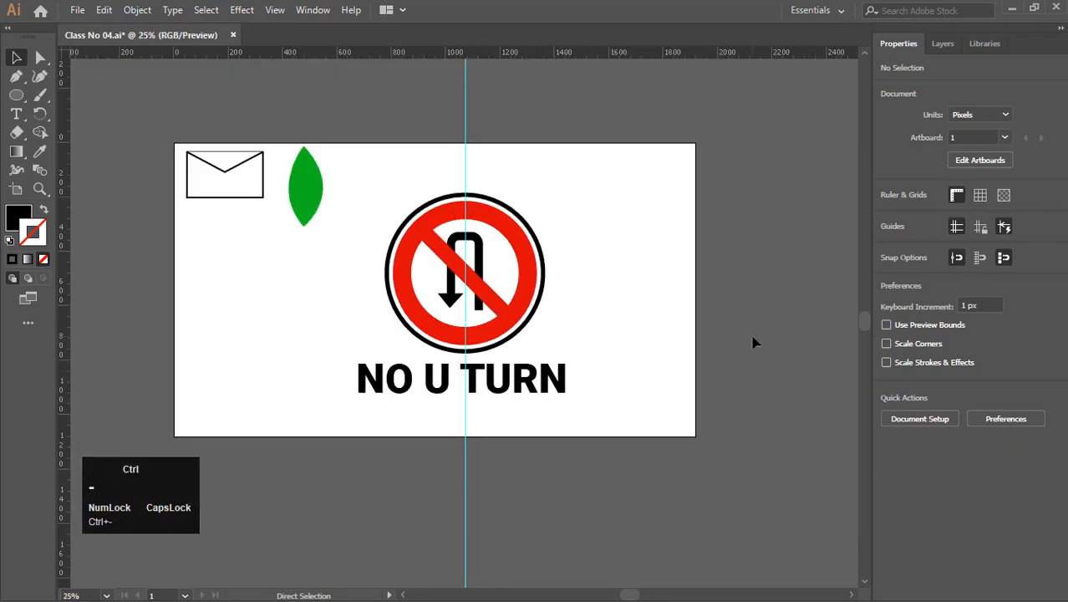
left_click_drag(543, 239, 903, 179)
left_click_drag(510, 251, 832, 213)
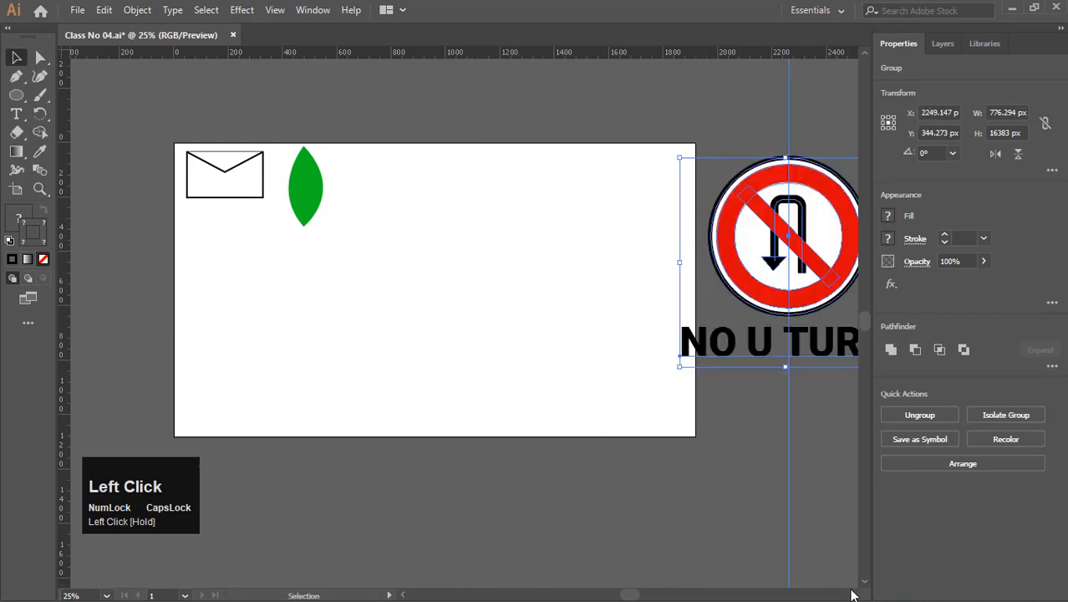
left_click_drag(851, 593, 844, 568)
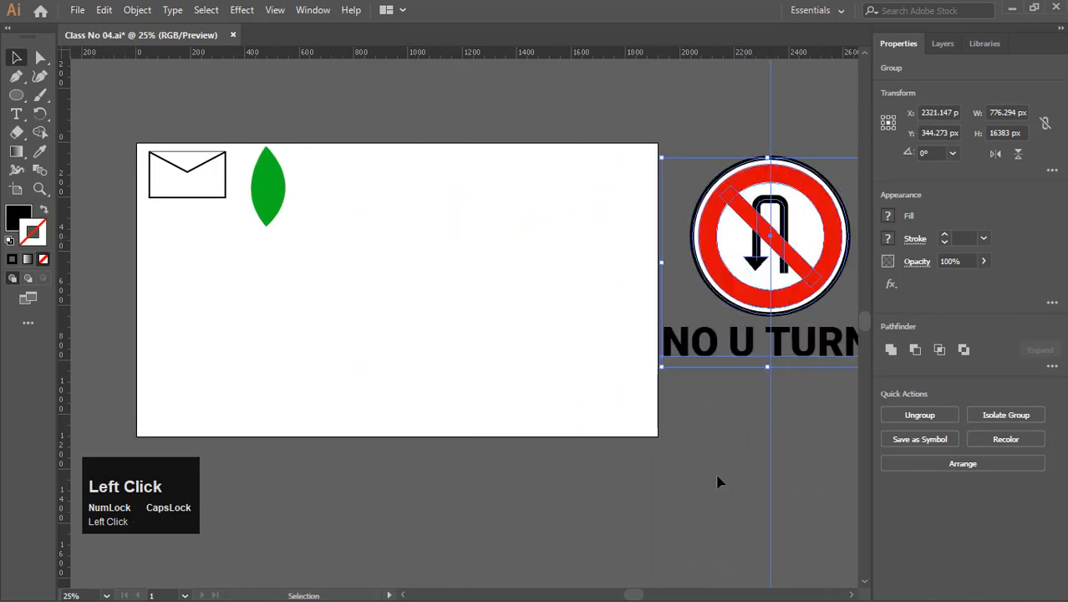
left_click(717, 481)
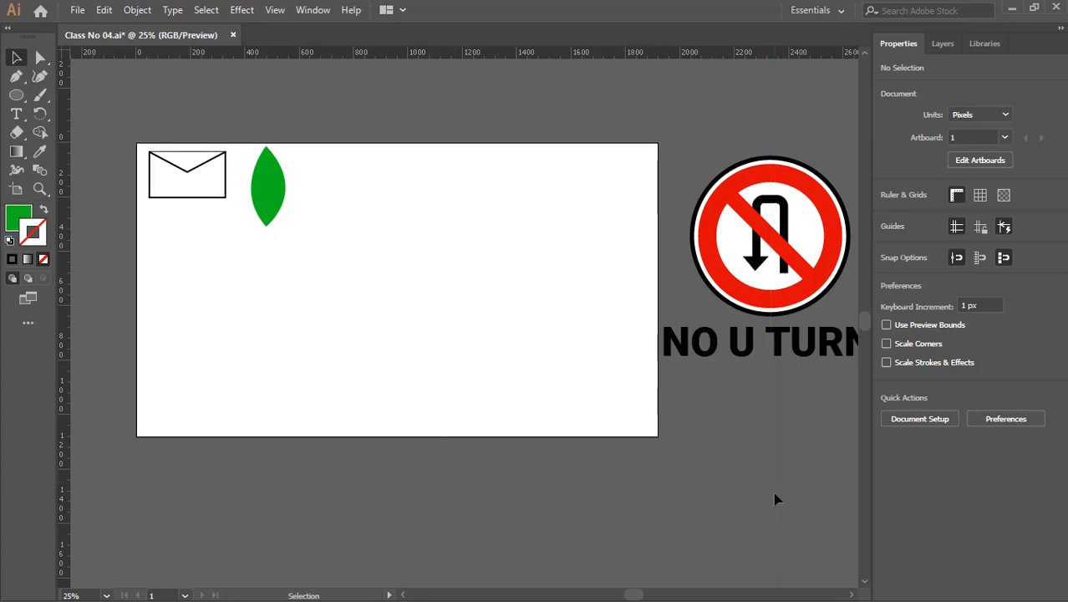
Step: Duplicate the captioned sign group, placing the copy on the artboard to the right of the green leaf
left_click(786, 255)
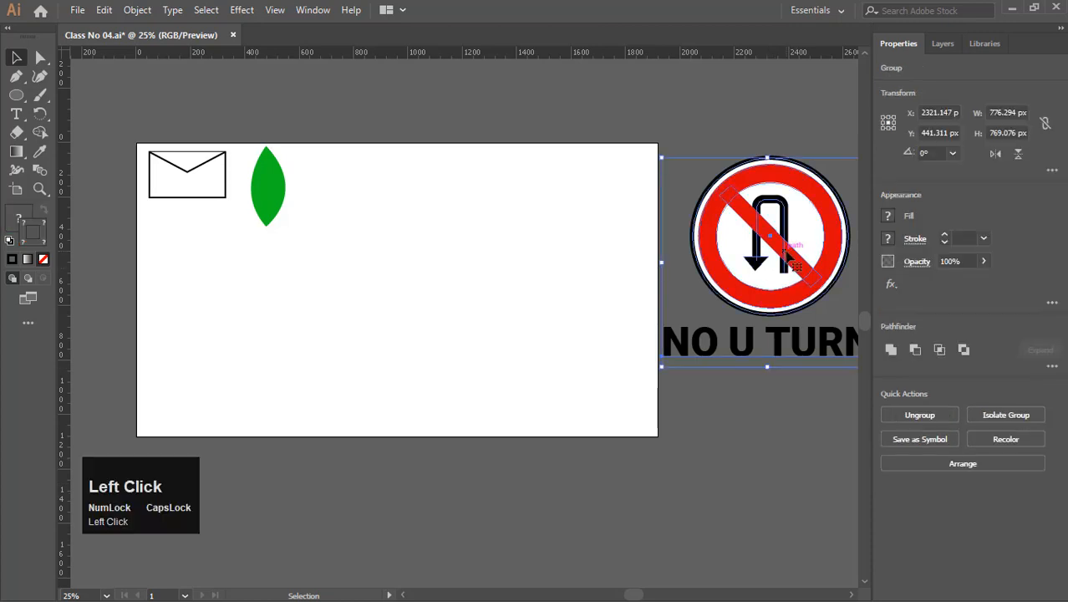
left_click_drag(786, 256, 595, 291)
left_click_drag(480, 274, 480, 254)
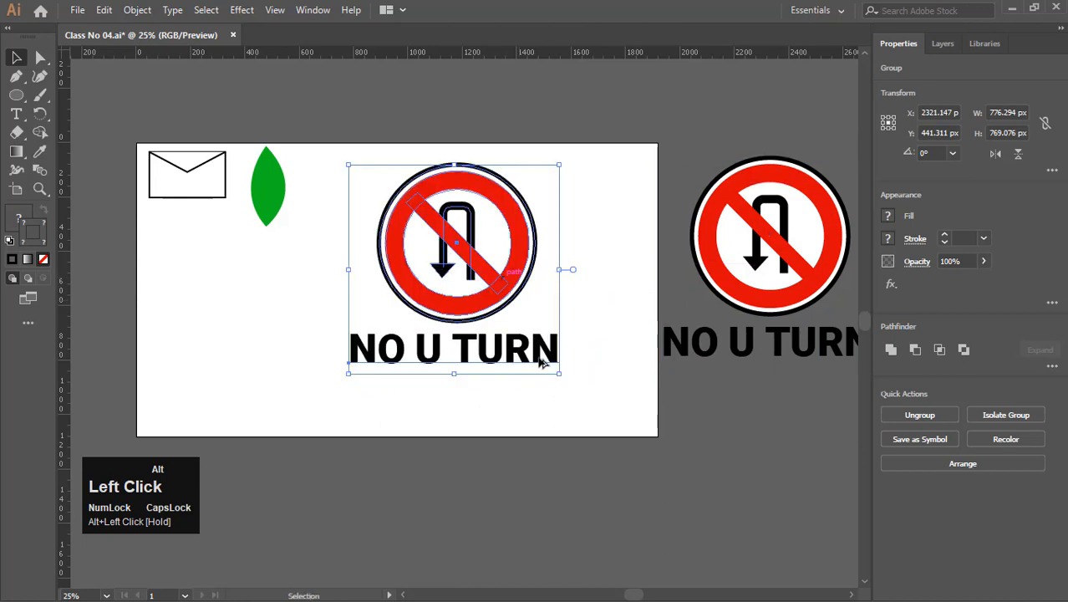
Step: Ungroup the copied sign and delete its U-shaped path and arrowhead, keeping the red ring and diagonal bar
left_click(529, 209)
right_click(526, 218)
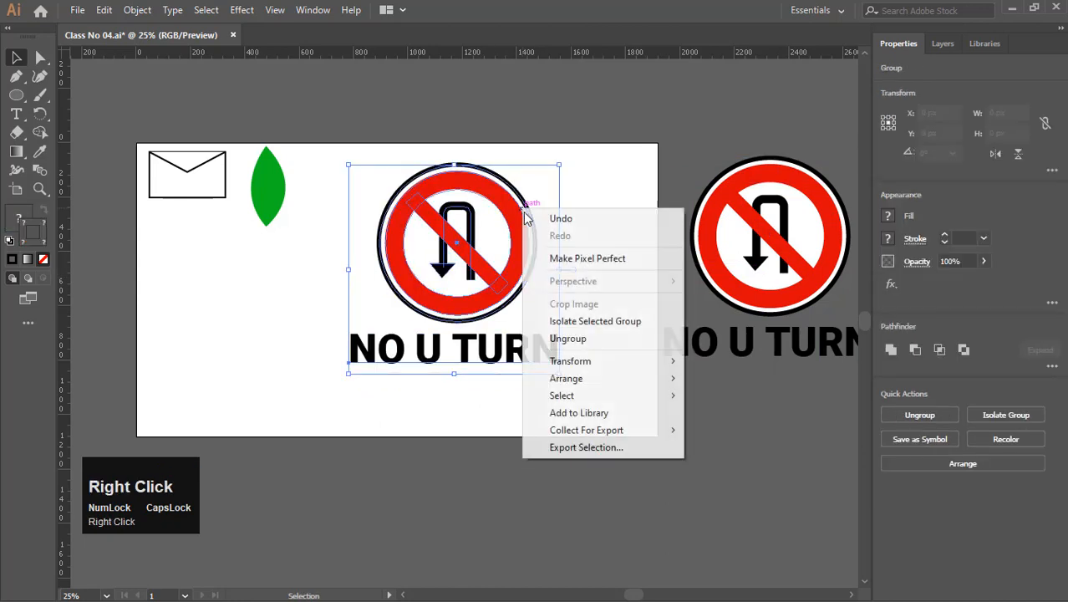
left_click(568, 338)
left_click(552, 284)
left_click(464, 209)
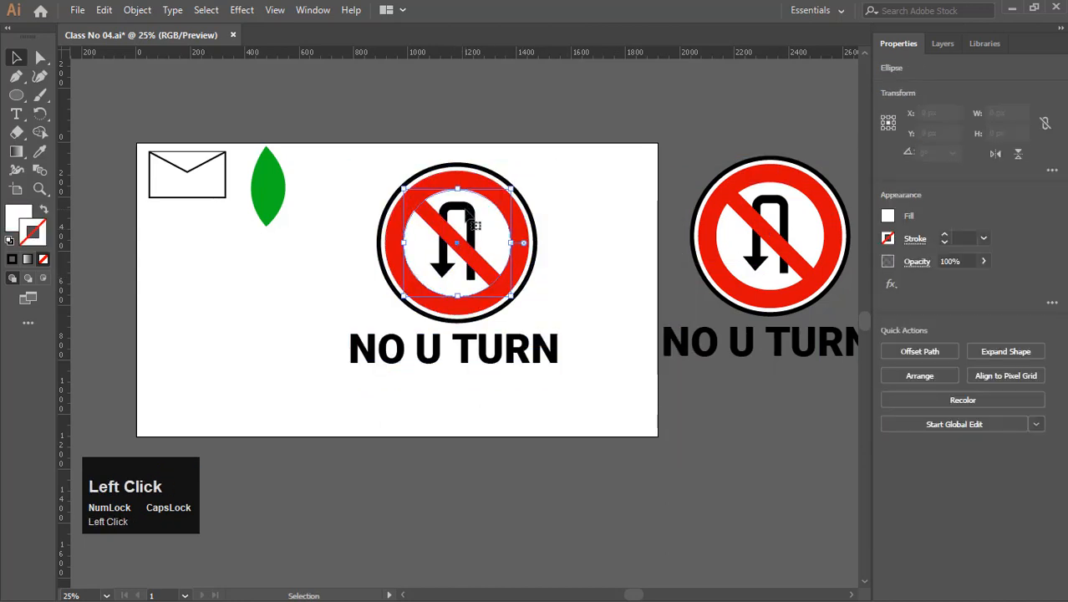
key("Delete")
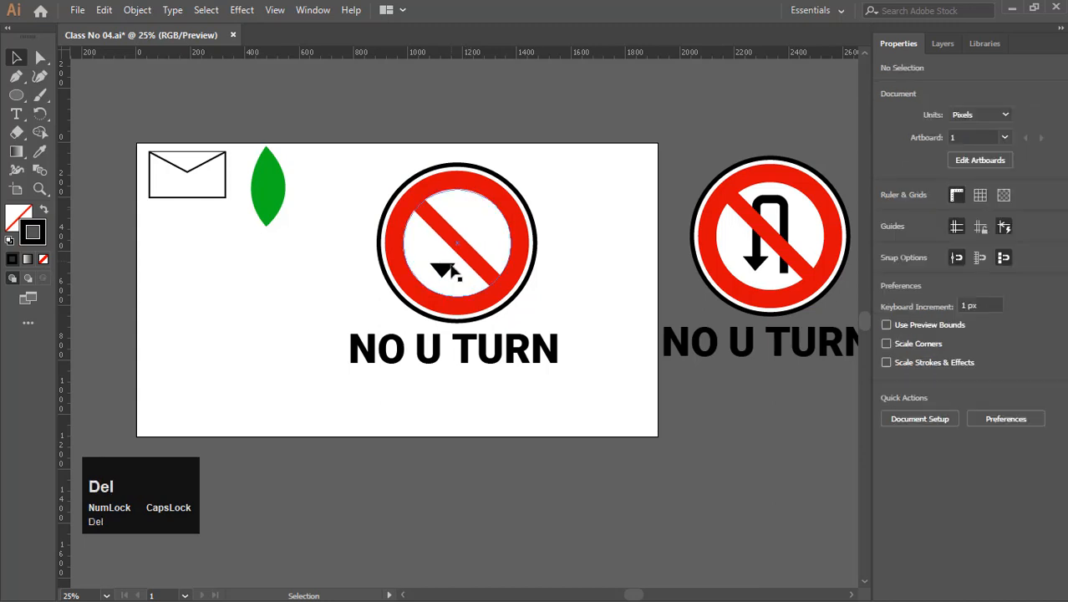
left_click(441, 267)
key("Delete")
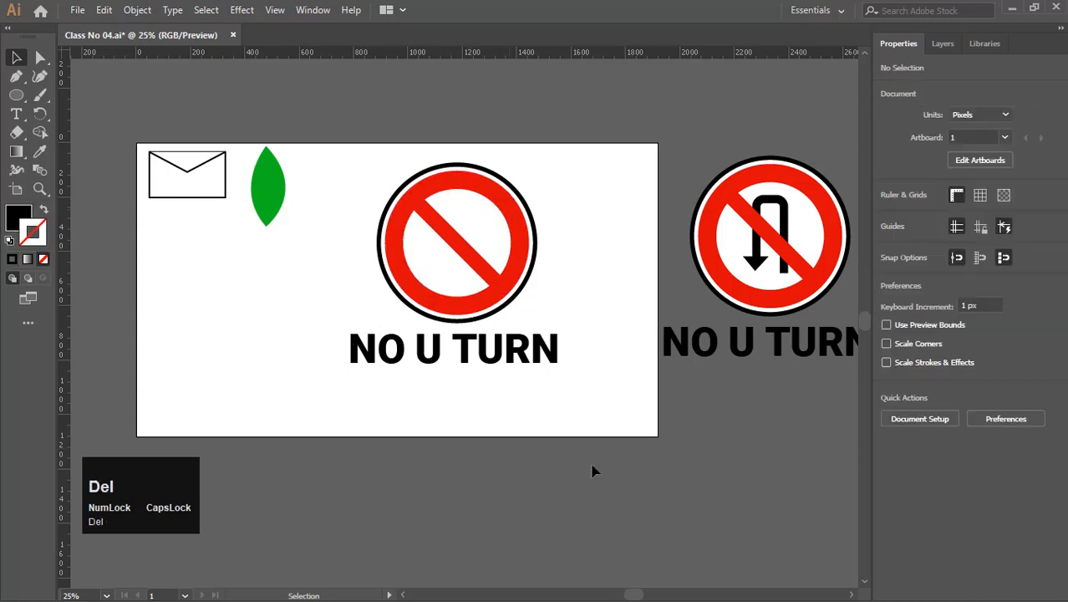
Step: Move the copied "NO U TURN" caption off the artboard, below the original captioned sign, and deselect it
left_click(549, 354)
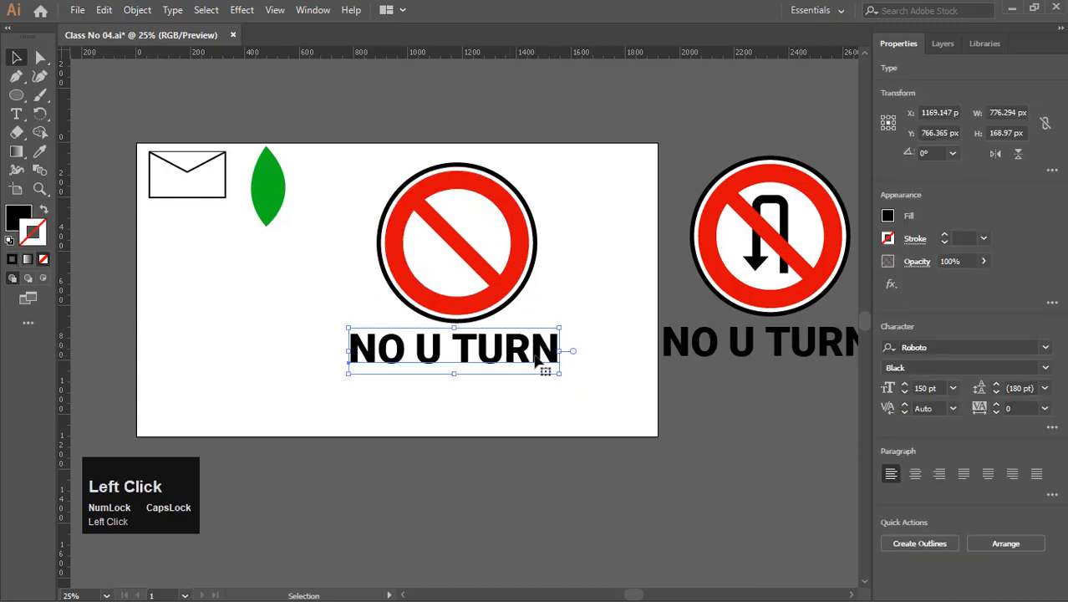
left_click_drag(539, 358, 859, 558)
left_click(715, 436)
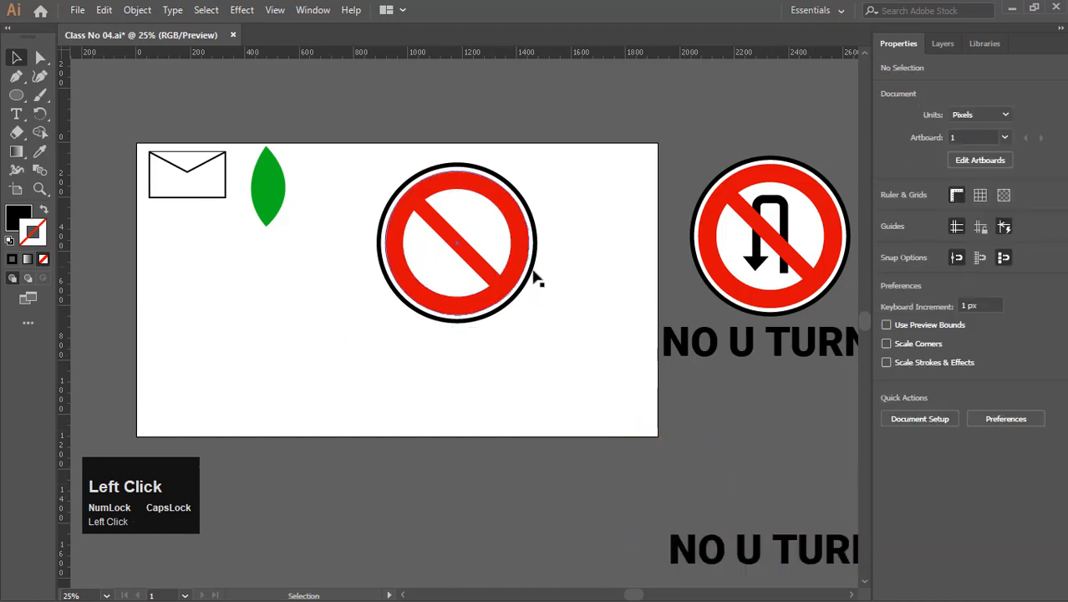
Step: Select the copied sign's circles and bar, move them down to the artboard's middle, scale them up proportionally, and deselect
left_click_drag(484, 361, 374, 406)
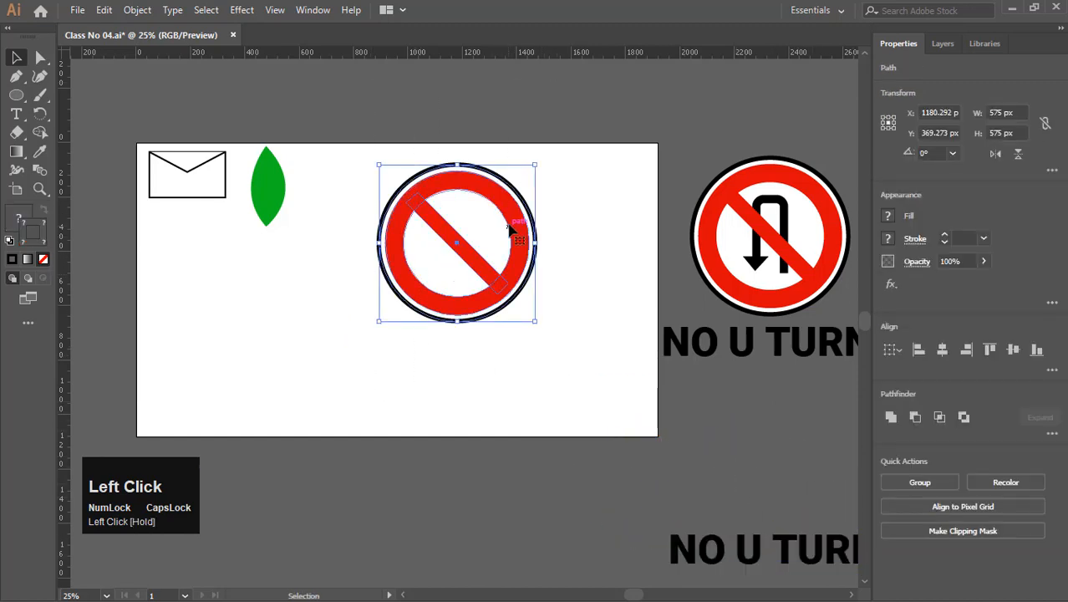
left_click_drag(510, 226, 489, 288)
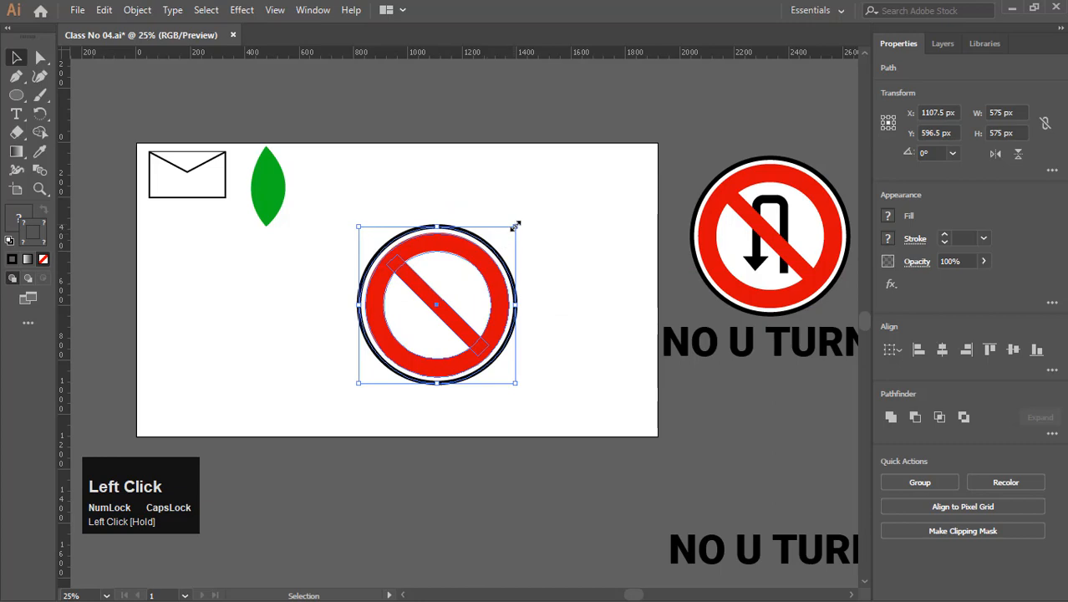
left_click_drag(515, 225, 560, 182)
left_click(473, 533)
Step: Enlarge the copied sign's inner white circle from its centre to 727 px in diameter
left_click(483, 594)
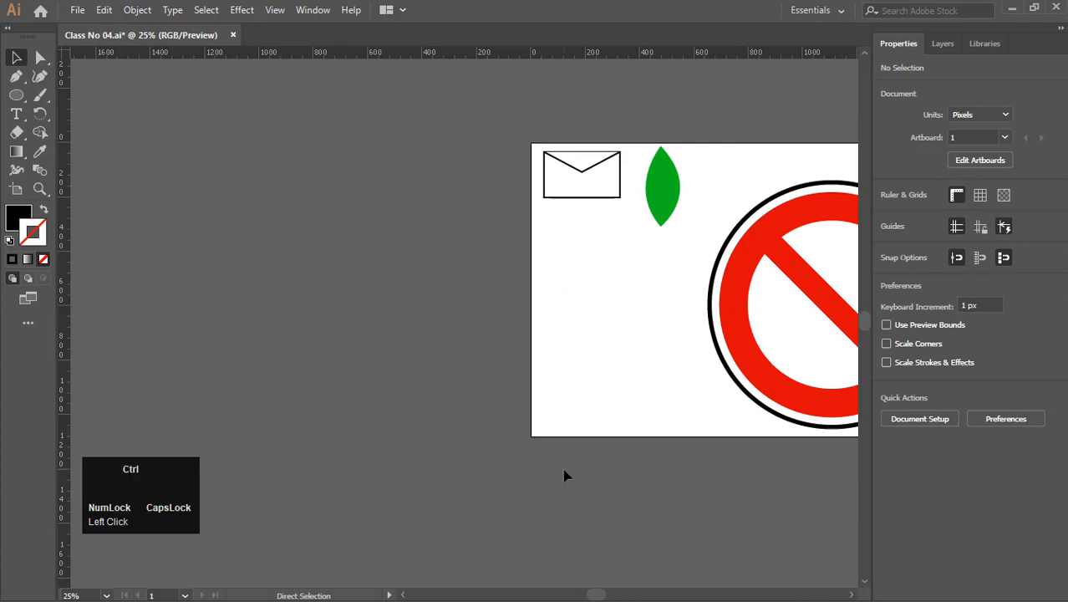
key("ctrl+0")
left_click(656, 244)
left_click(655, 214, "shift")
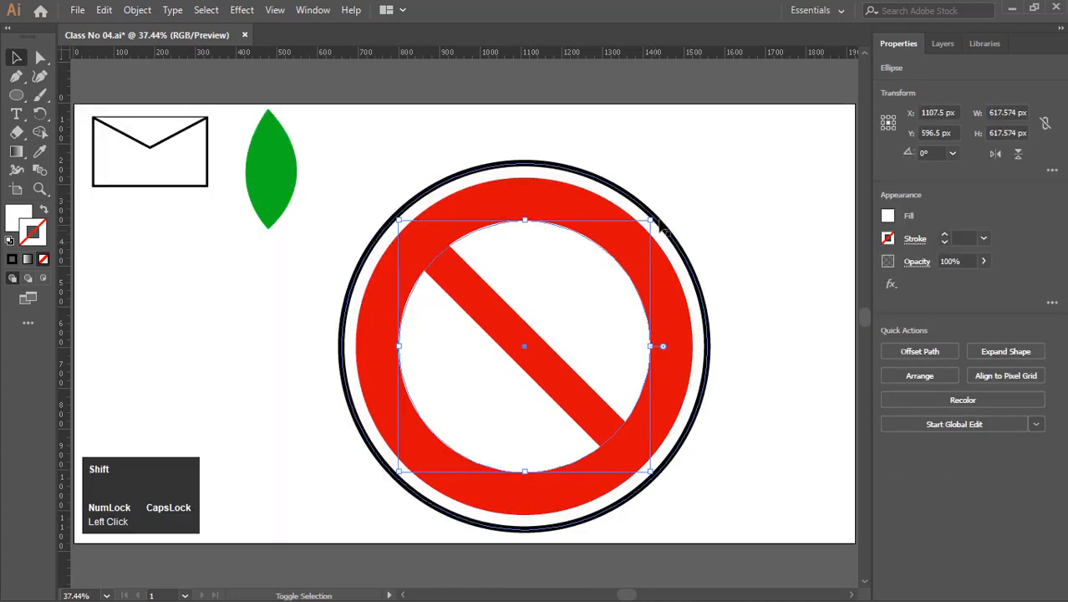
left_click_drag(650, 222, 675, 198)
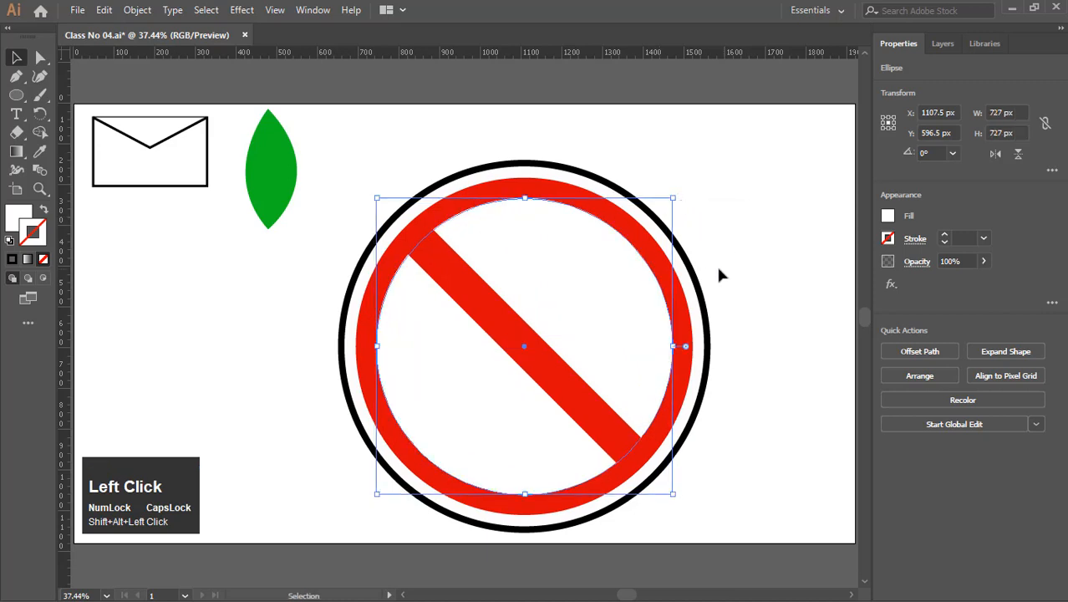
Step: Delete the outer white circle with the black outline from the copied sign
left_click(698, 282)
left_click(690, 285)
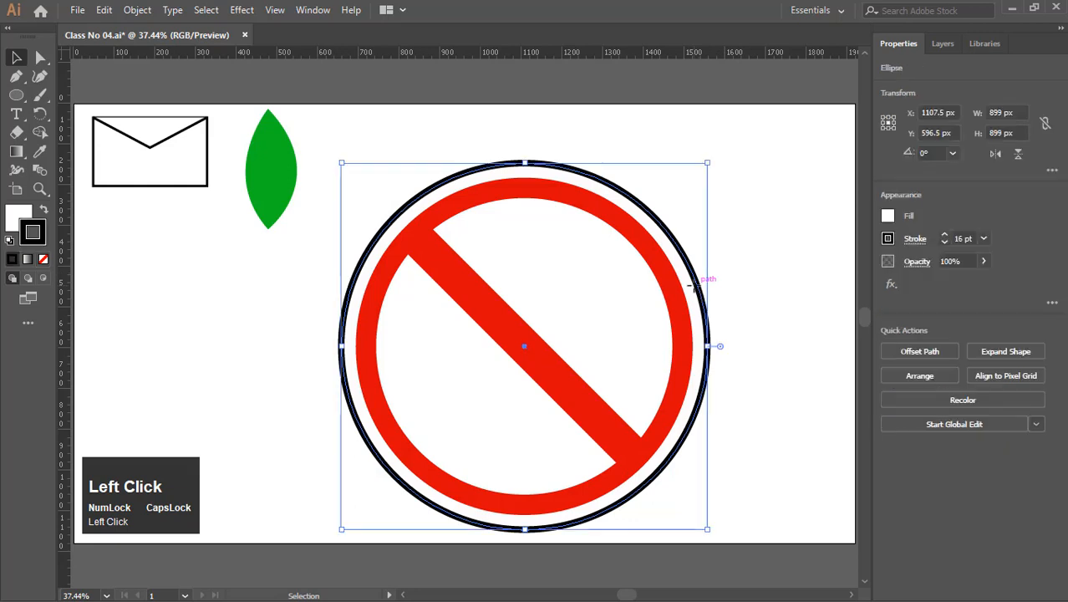
key("Delete")
Step: Enlarge the red circle proportionally from its centre to 901 px in diameter and deselect it
left_click(662, 303)
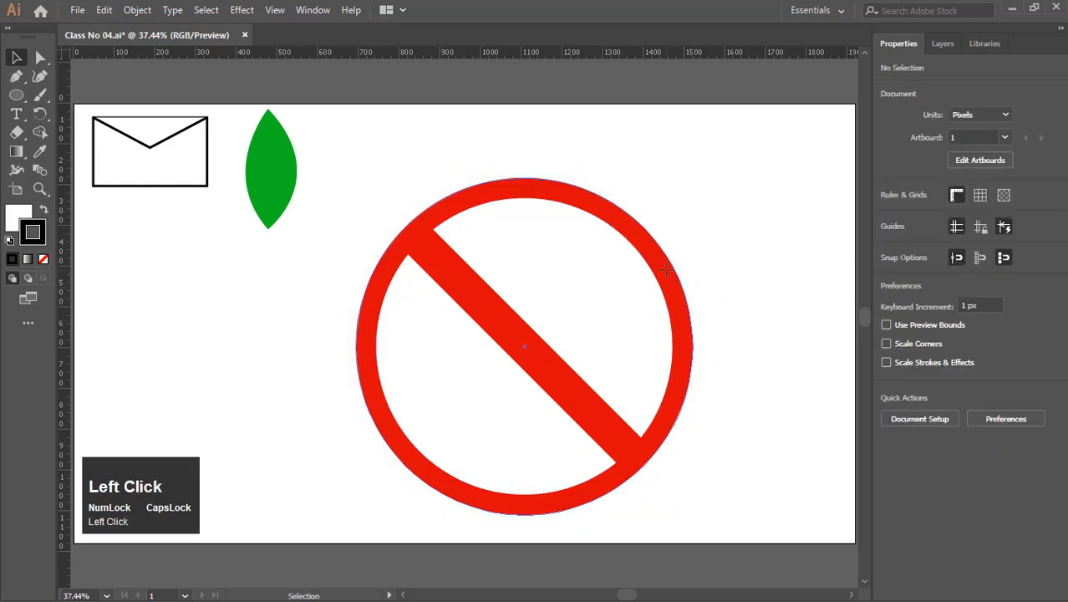
key("shift")
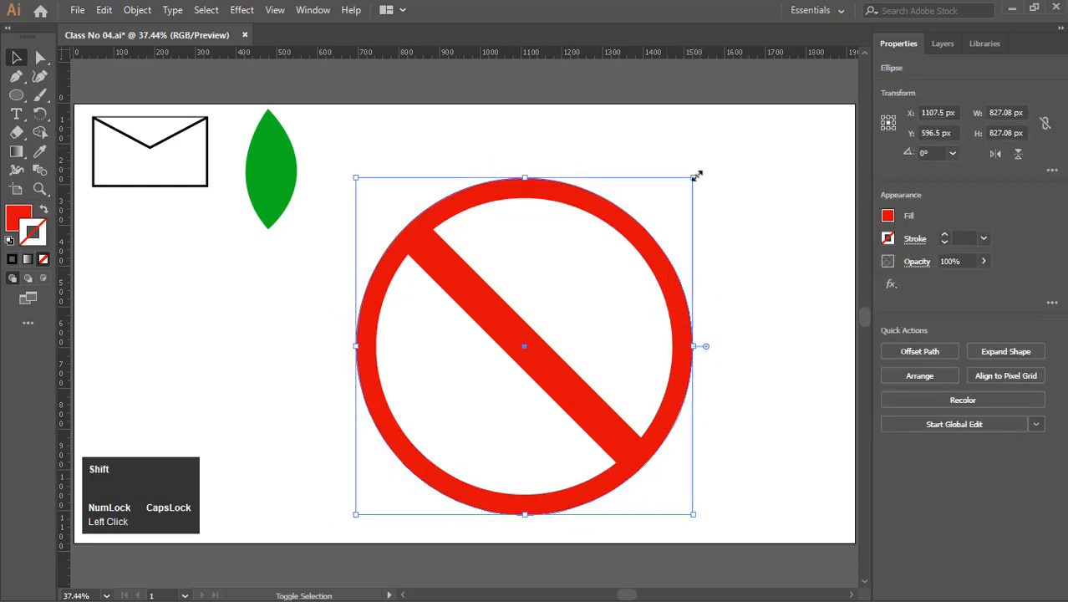
left_click_drag(696, 175, 708, 163)
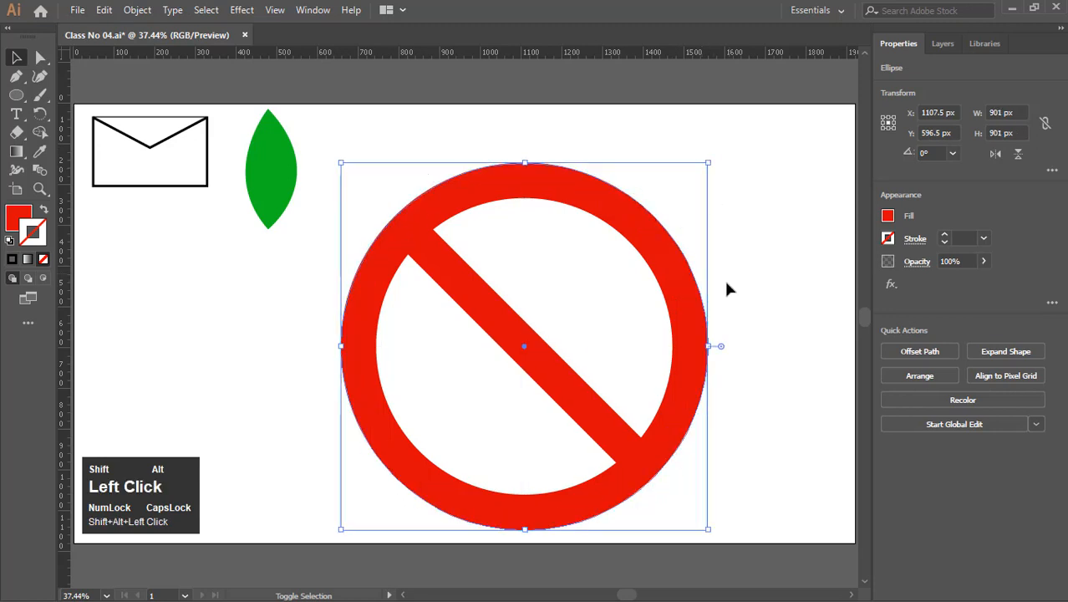
left_click(754, 322)
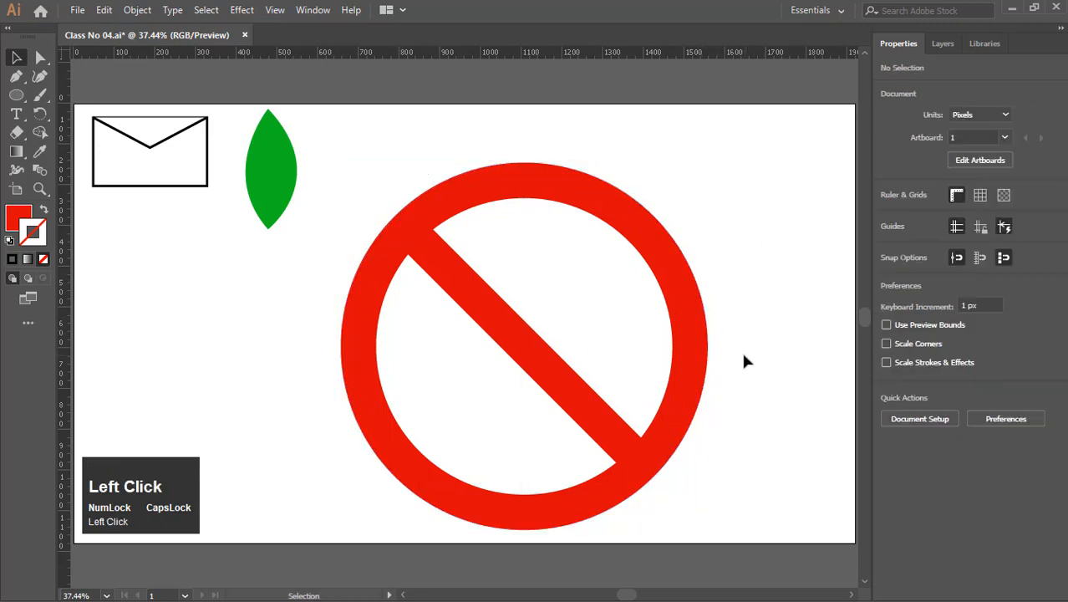
Step: Draw a horizontal rectangle about 573 × 103 px across the middle of the sign and fill it with black
left_click(18, 96)
left_click_drag(21, 99, 66, 89)
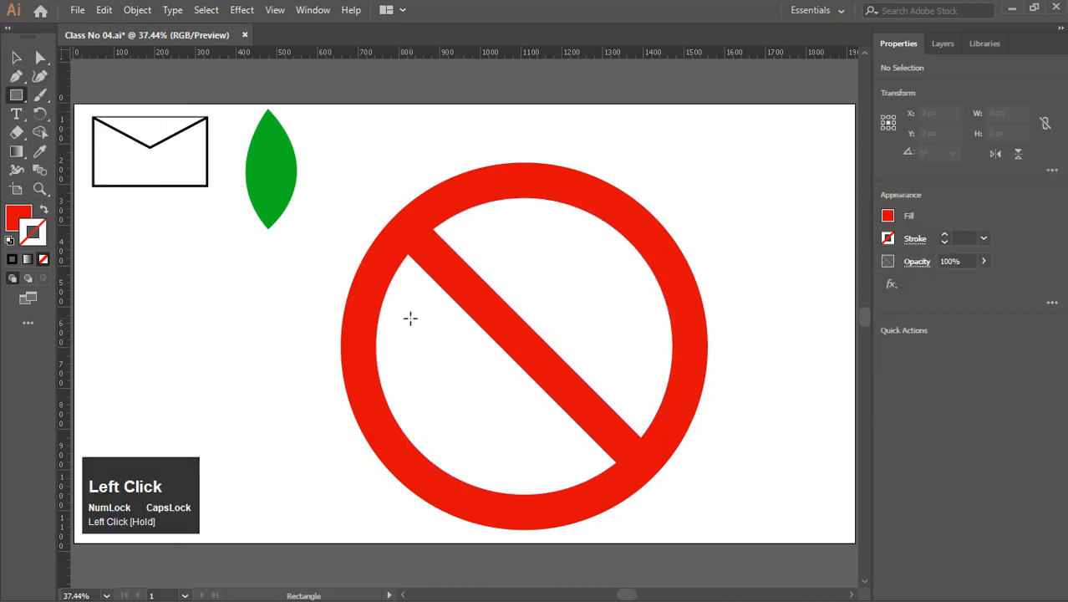
left_click_drag(411, 317, 643, 359)
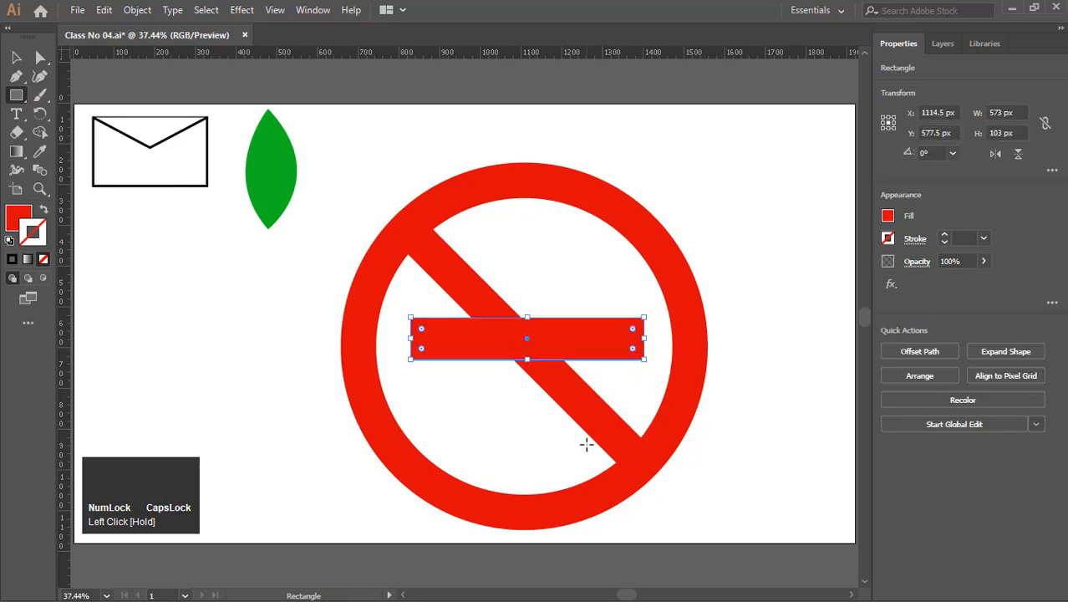
left_click(9, 222)
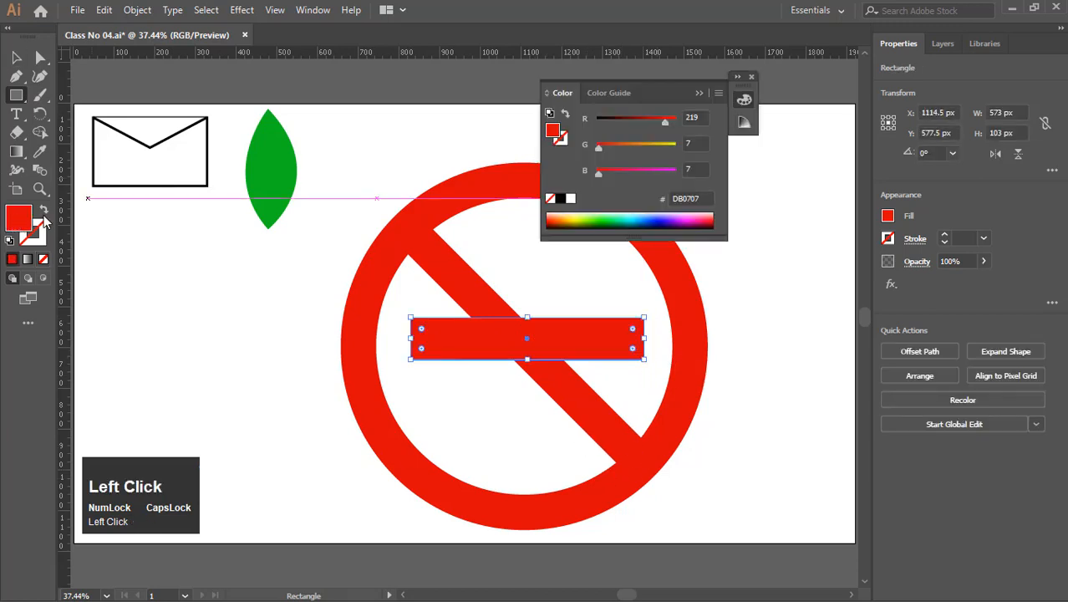
left_click(560, 198)
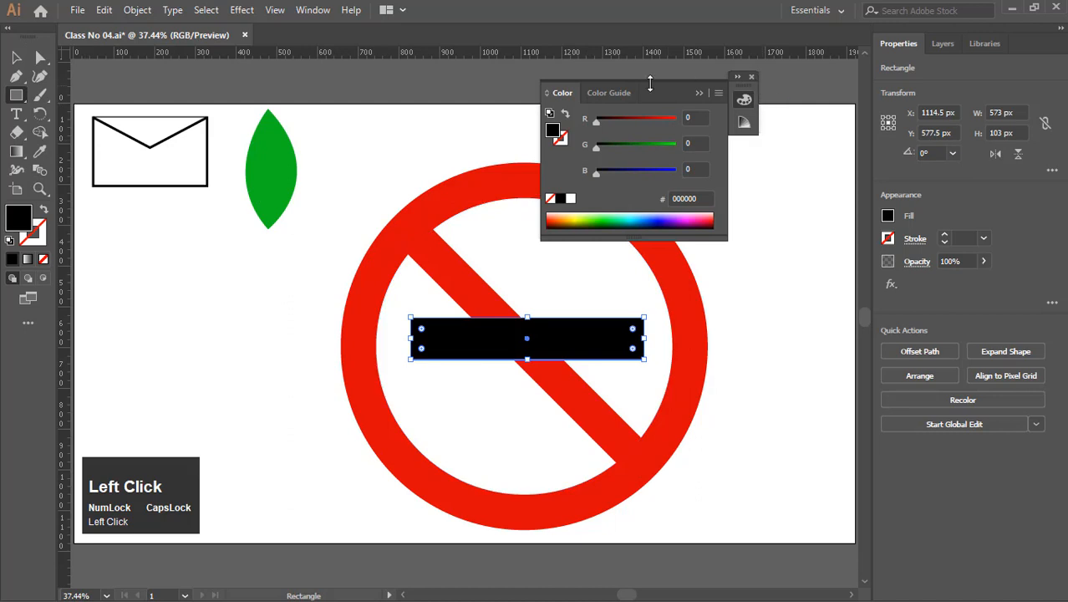
mouse_move(755, 78)
left_mouse_down()
mouse_move(746, 79)
mouse_move(757, 78)
left_mouse_up()
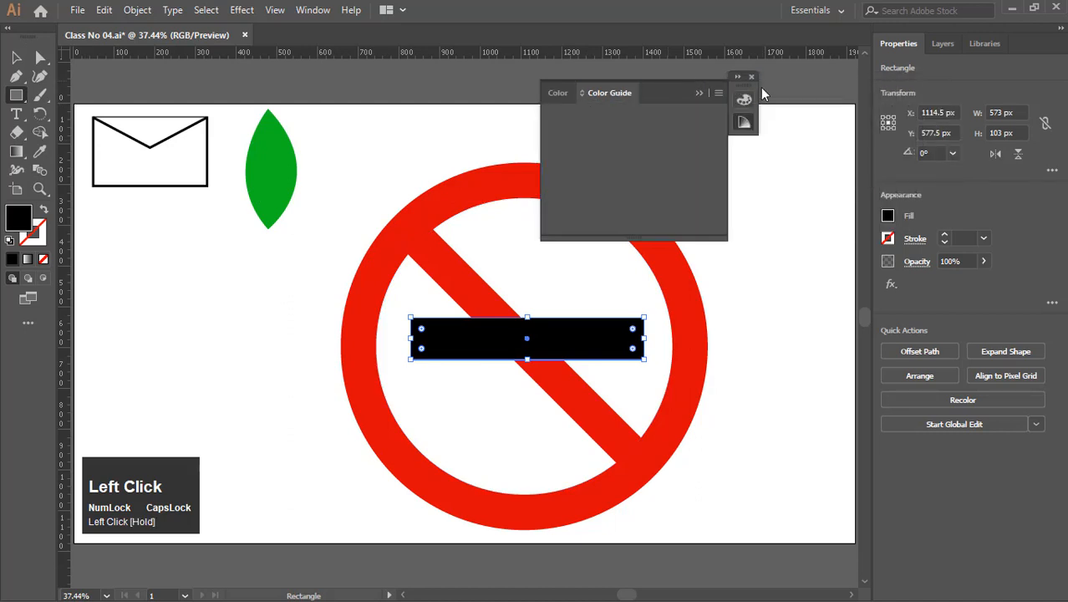
left_click(752, 77)
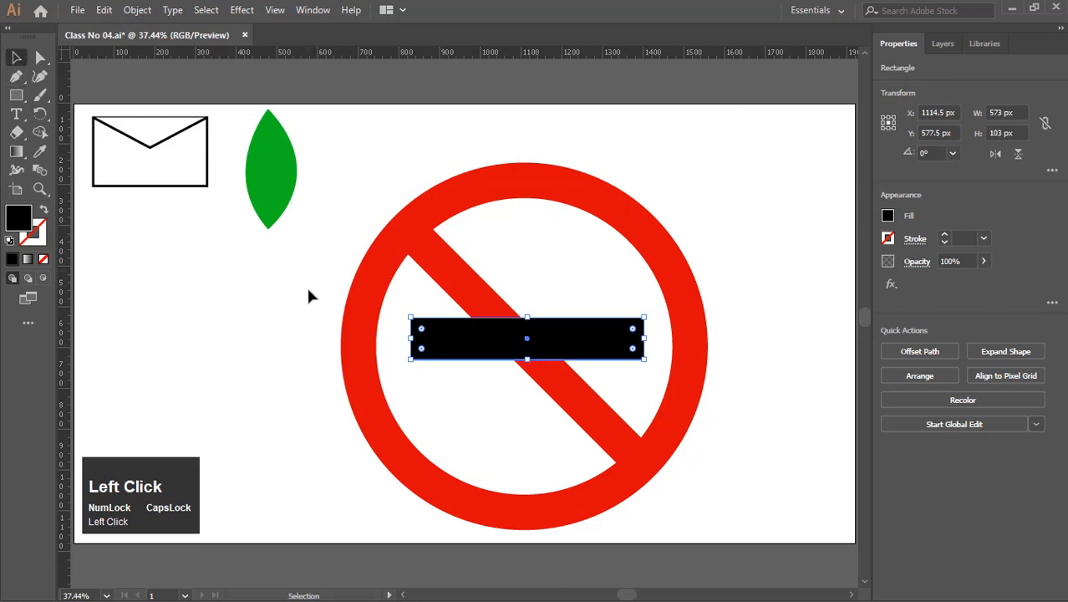
Step: Round all four corners of the black rectangle slightly and deselect it
left_click_drag(422, 329, 425, 334)
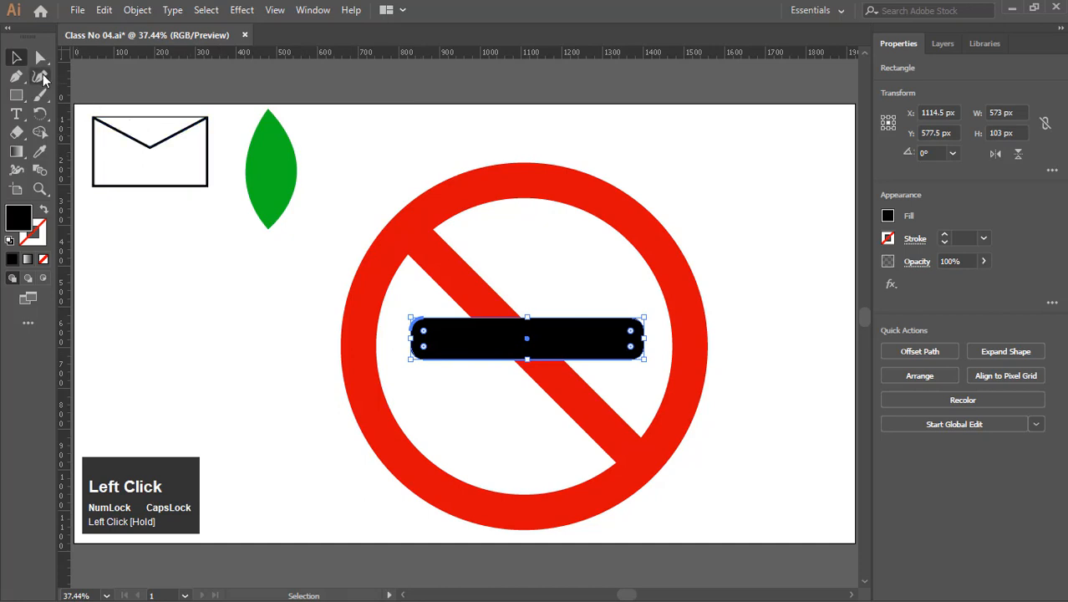
left_click(152, 268)
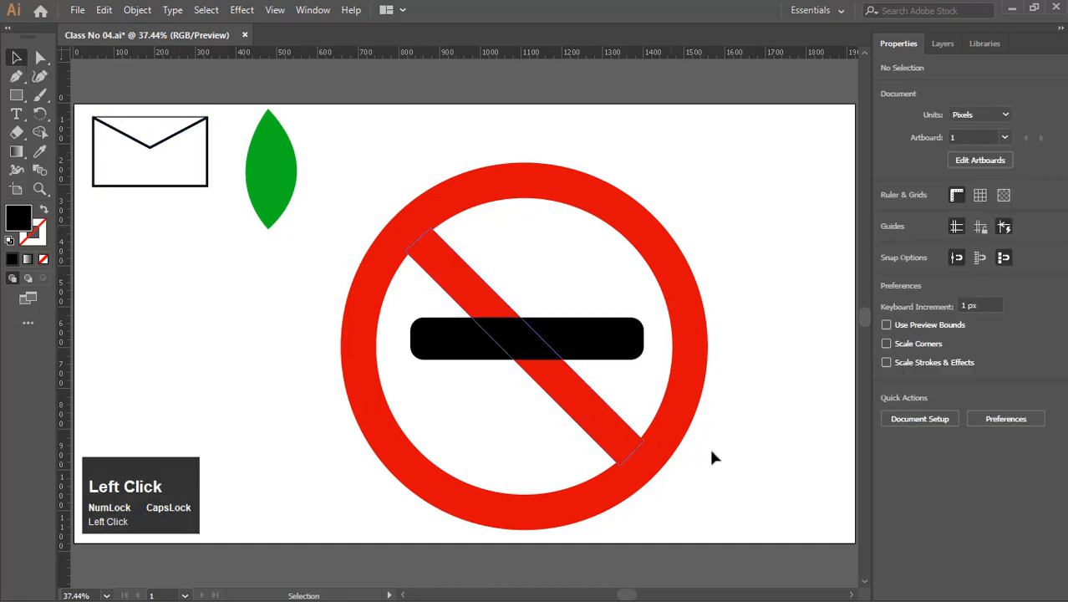
left_click(629, 340)
left_click(733, 386)
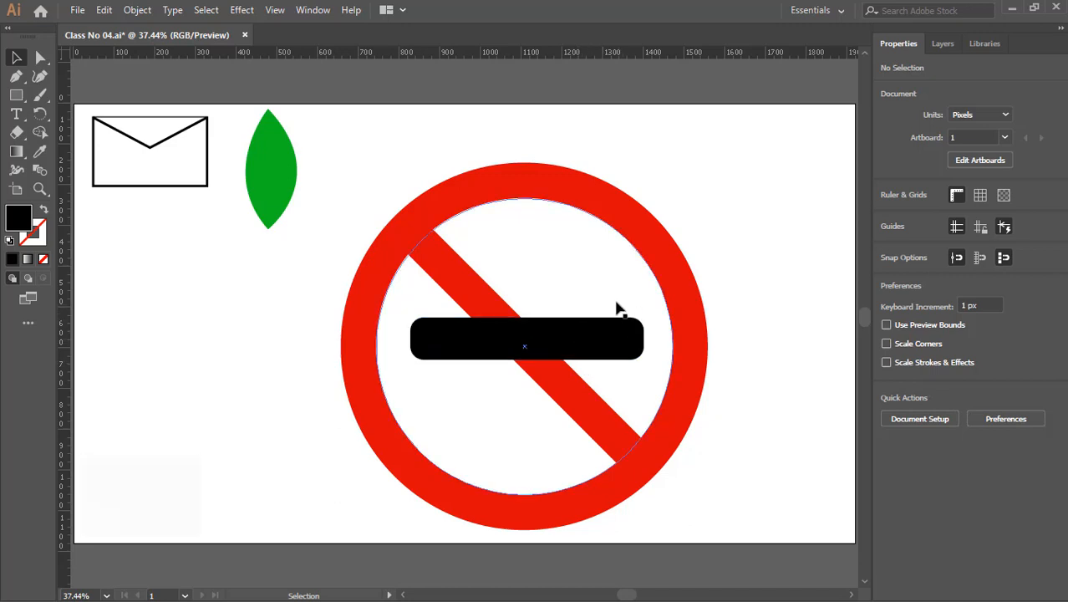
Step: Draw an open S-shaped smoke curve with the Pen tool above the black bar's right part, ending near the ring's upper inner edge
left_click(16, 77)
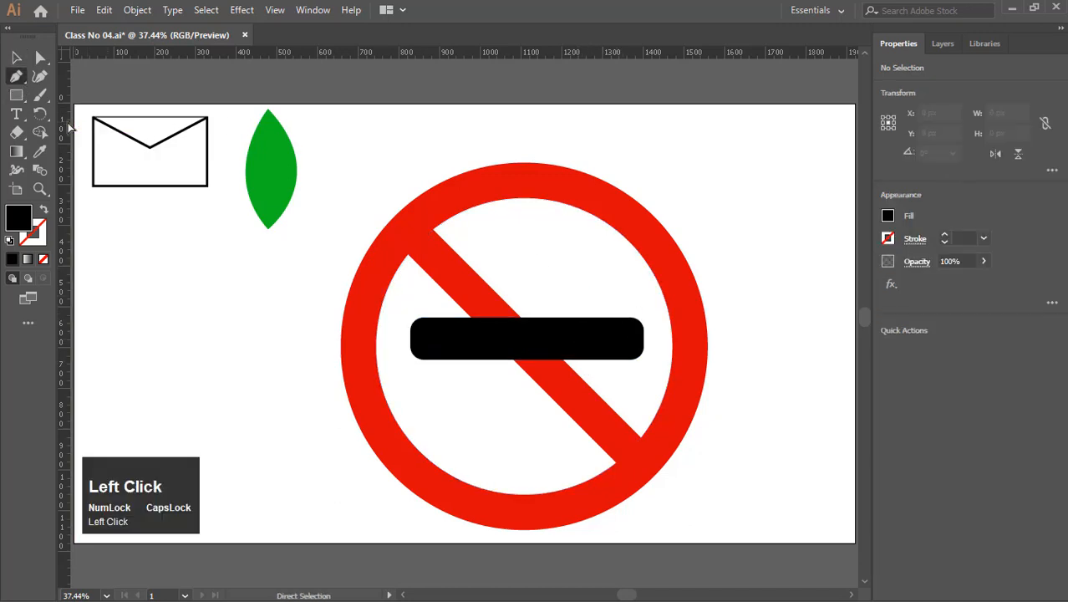
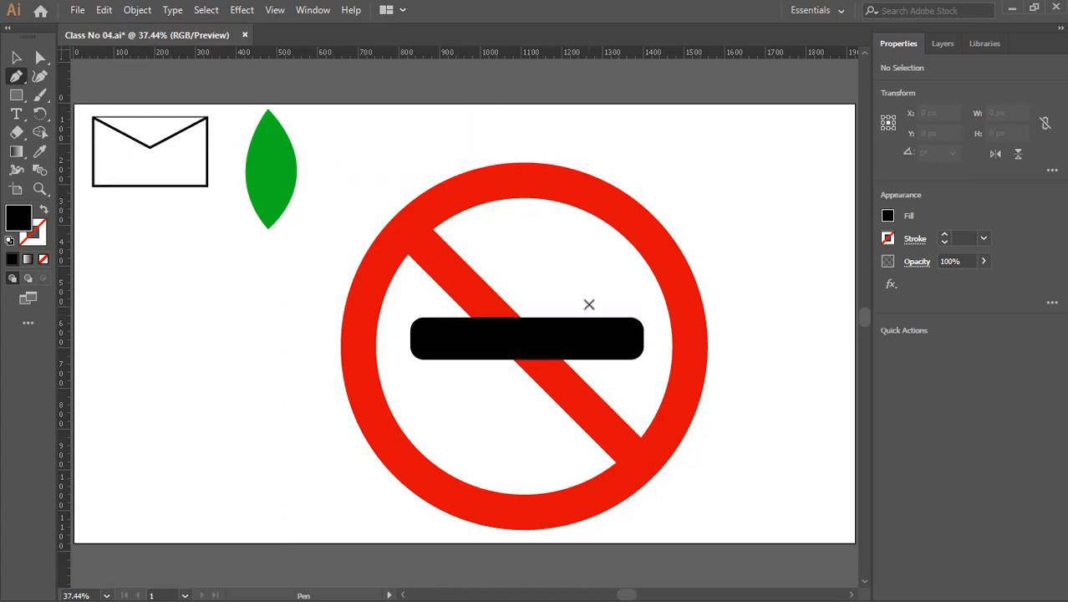
left_click(589, 304)
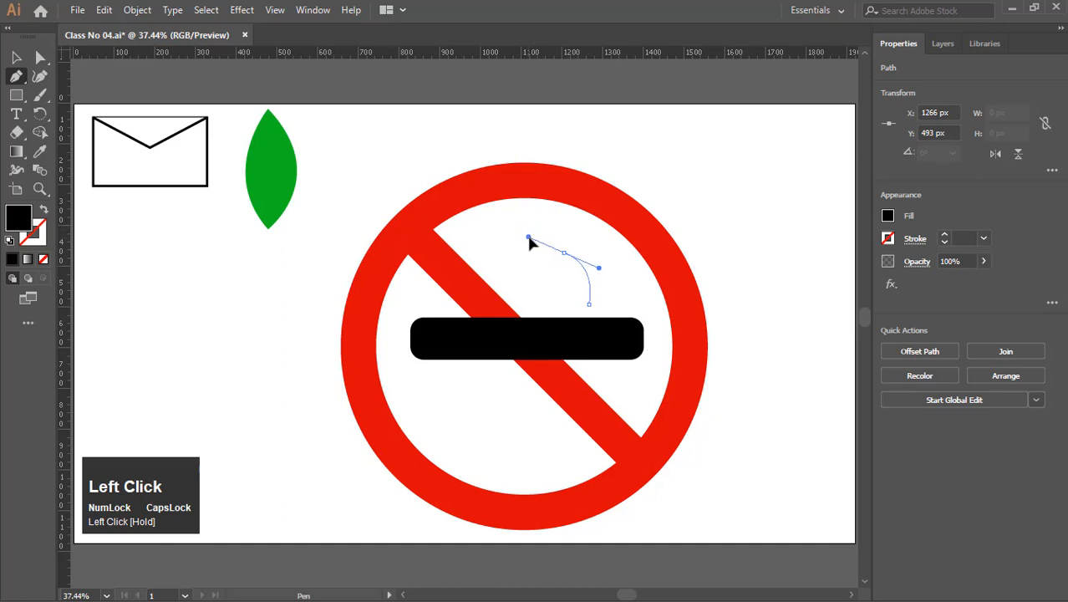
left_click_drag(530, 243, 529, 240)
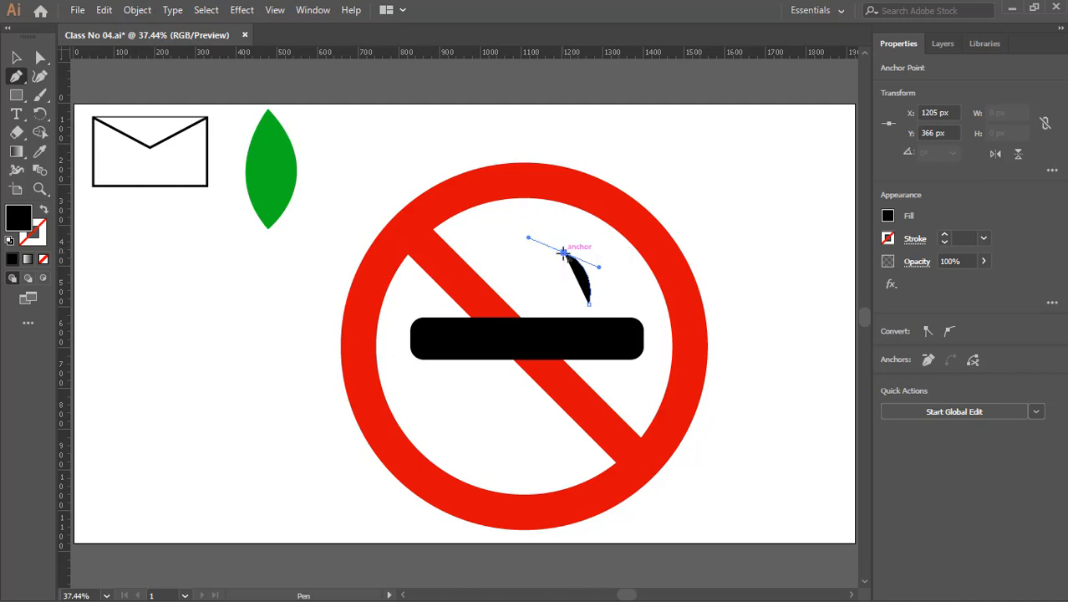
left_click(565, 251)
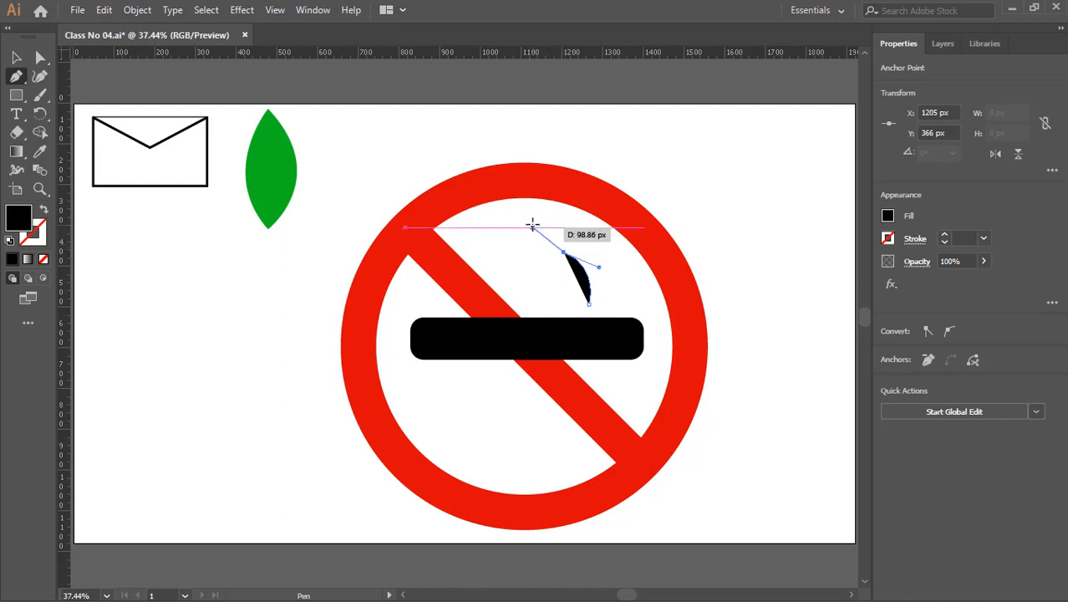
left_click_drag(534, 215, 518, 239)
key("Escape")
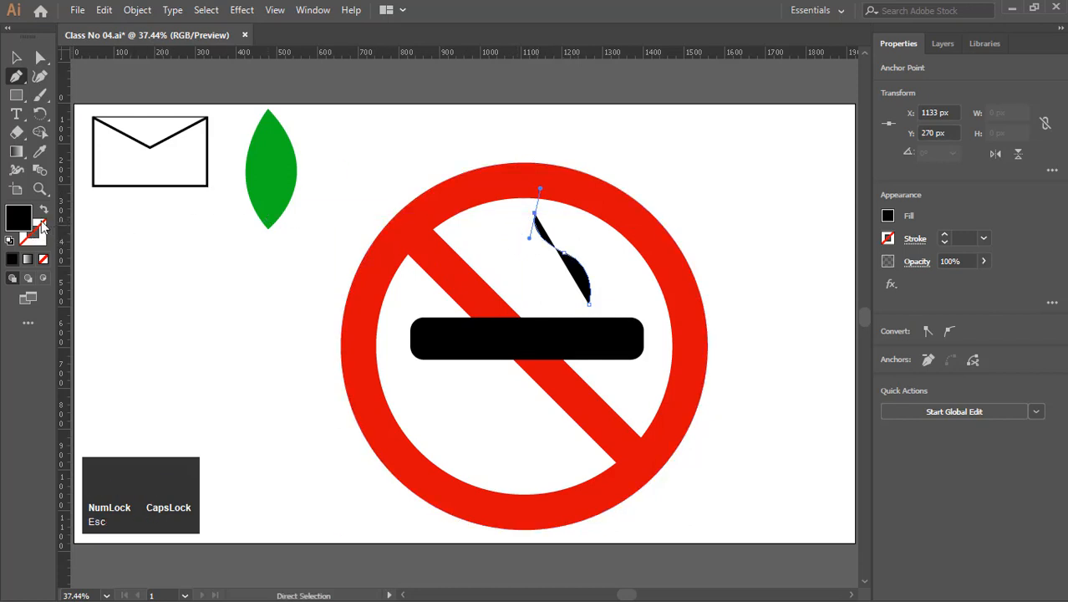
Step: Remove the smoke curve's fill and give it a solid black stroke
left_click(41, 261)
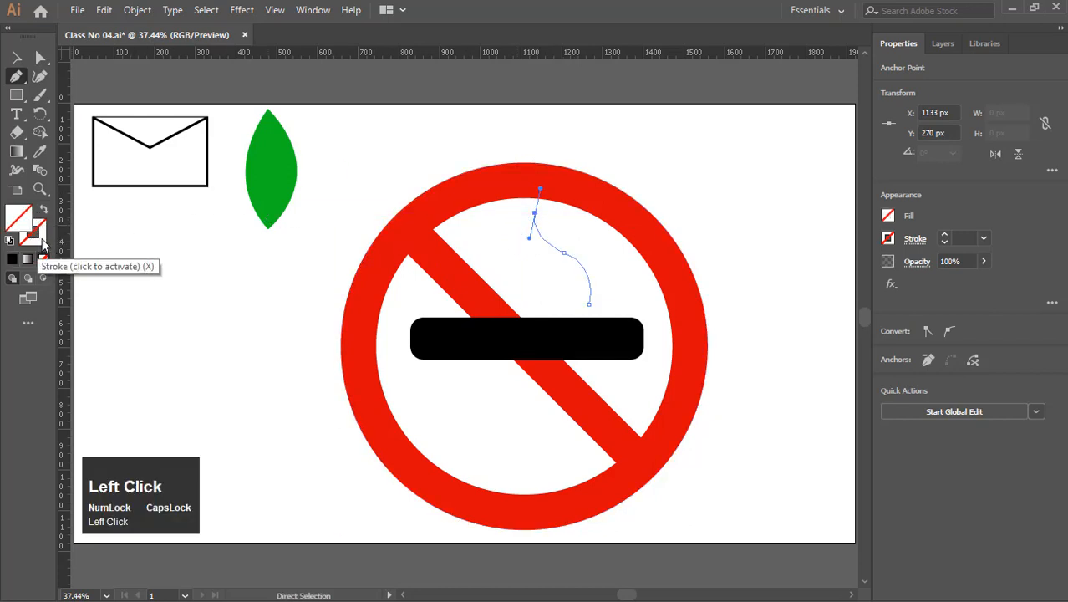
left_click(44, 240)
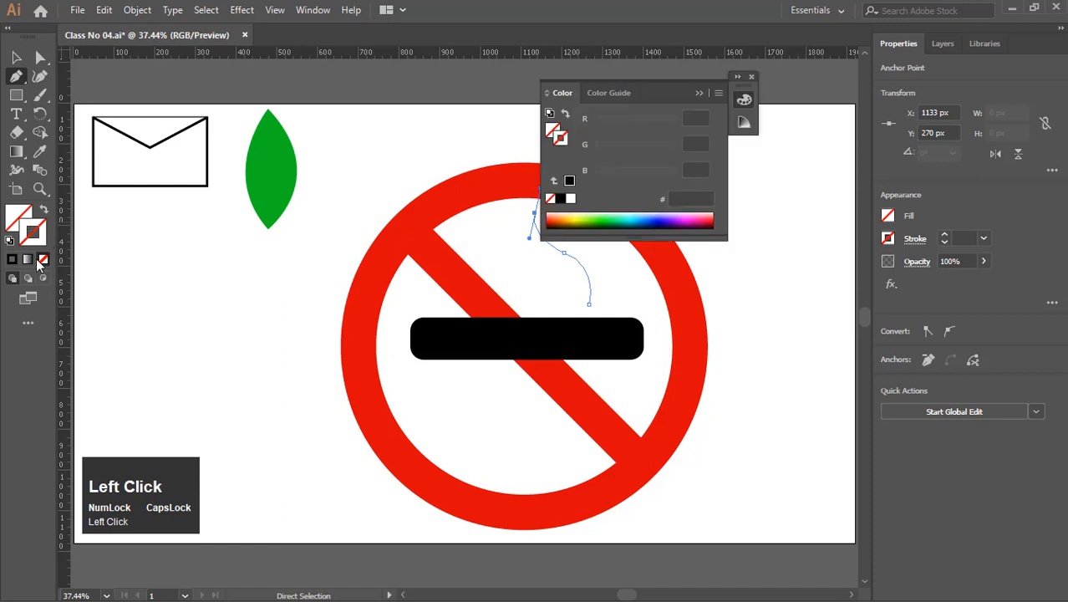
left_click(11, 260)
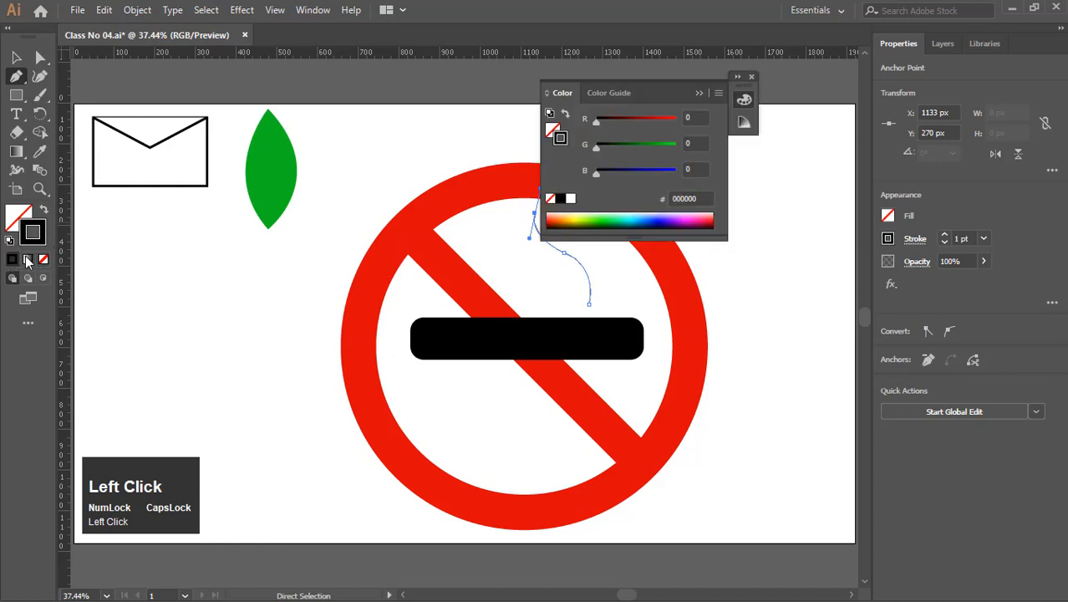
left_click(752, 77)
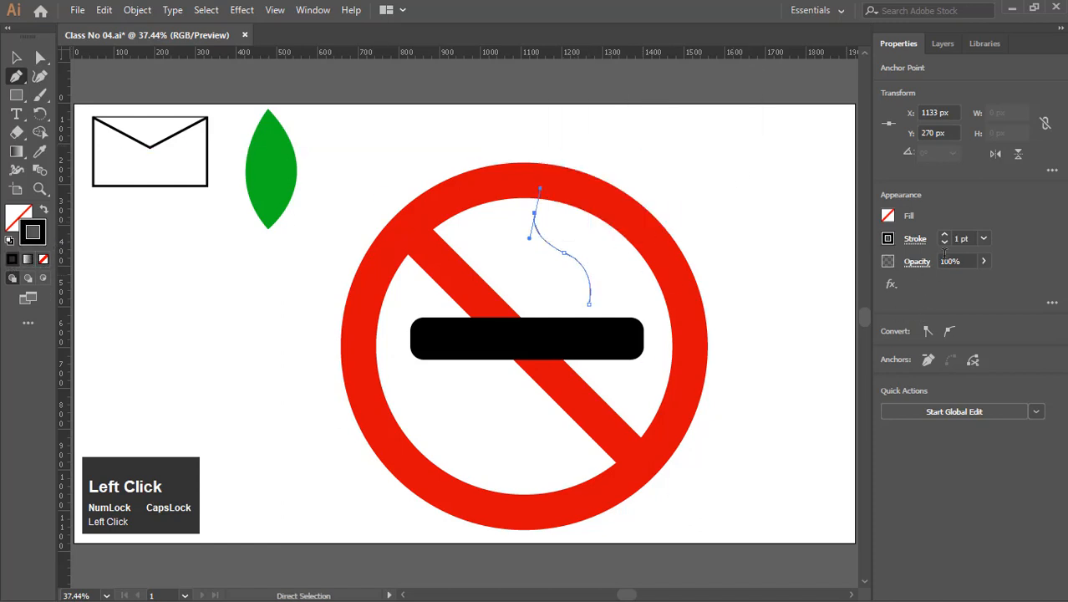
Step: Set the smoke curve's stroke weight to 10 pt and deselect it
left_click(982, 239)
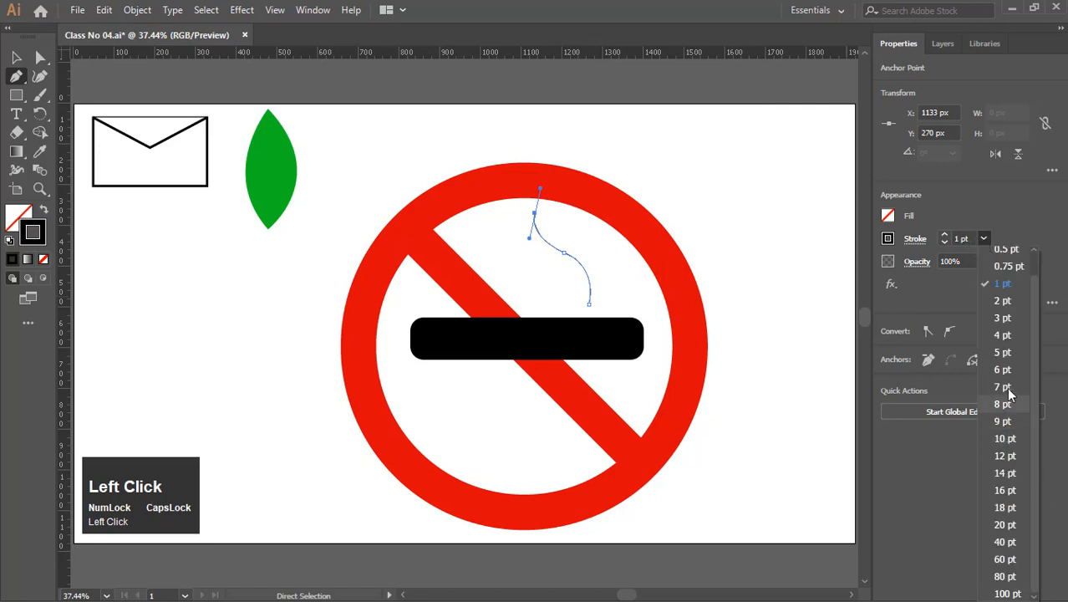
left_click(1005, 358)
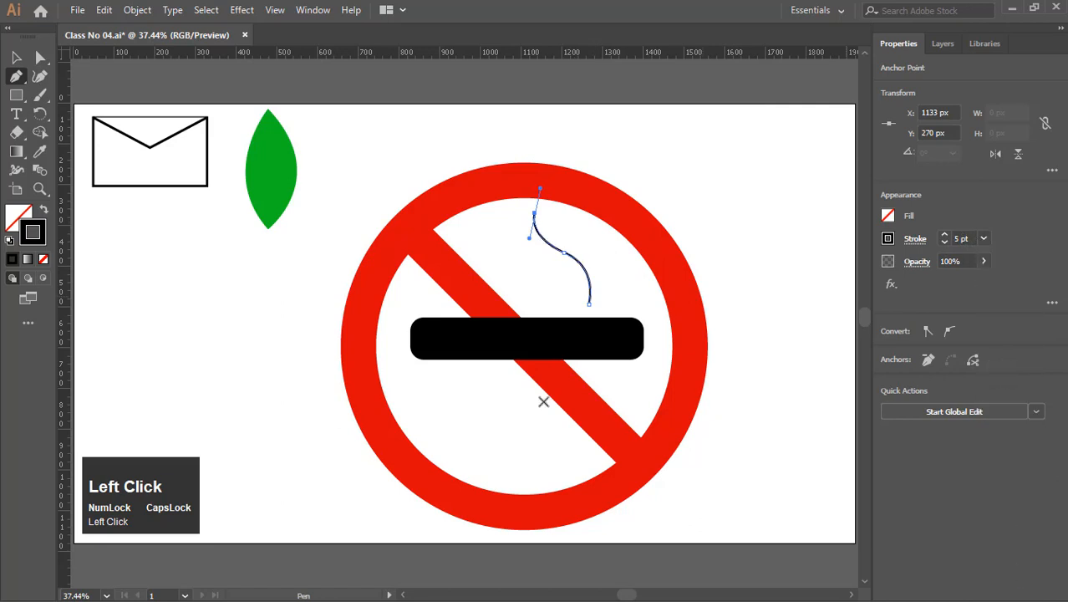
left_click(983, 239)
left_click(1004, 438)
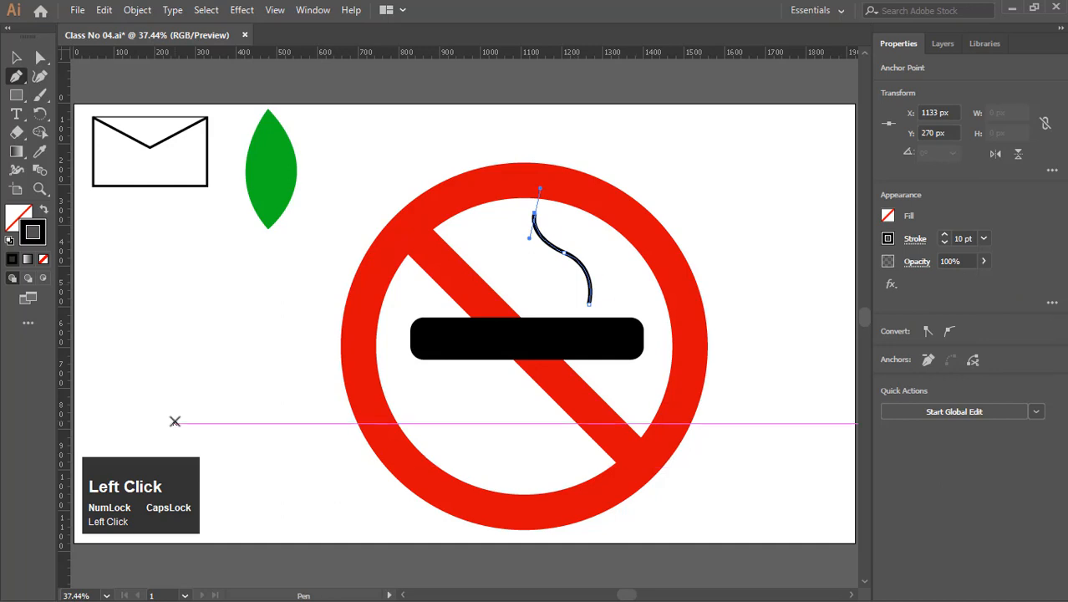
left_click(15, 59)
left_click(181, 298)
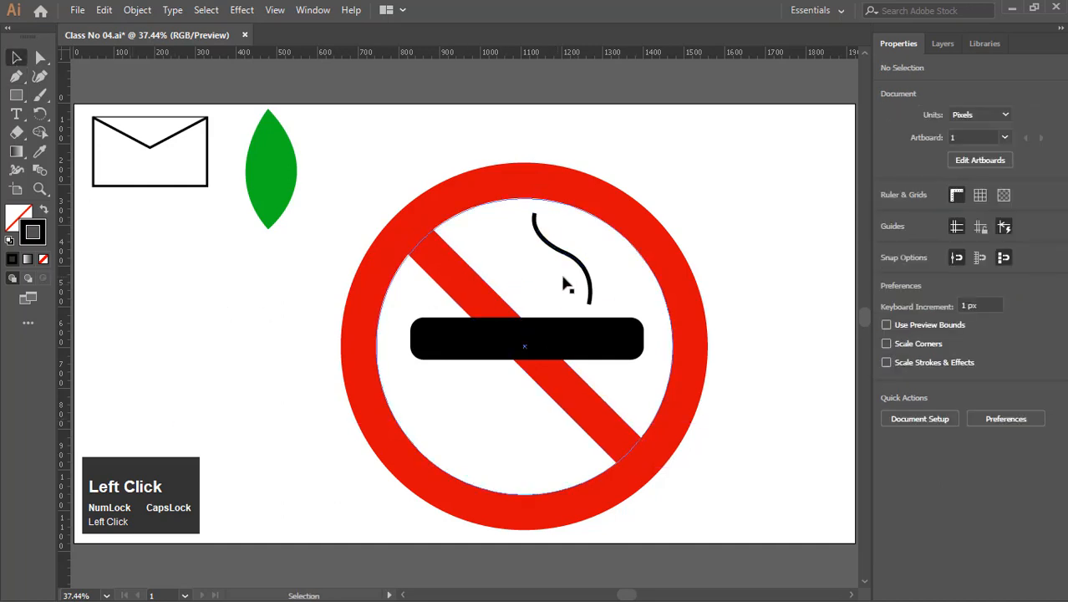
Step: Move the smoke curve slightly to the left above the black bar
left_click_drag(583, 279, 574, 279)
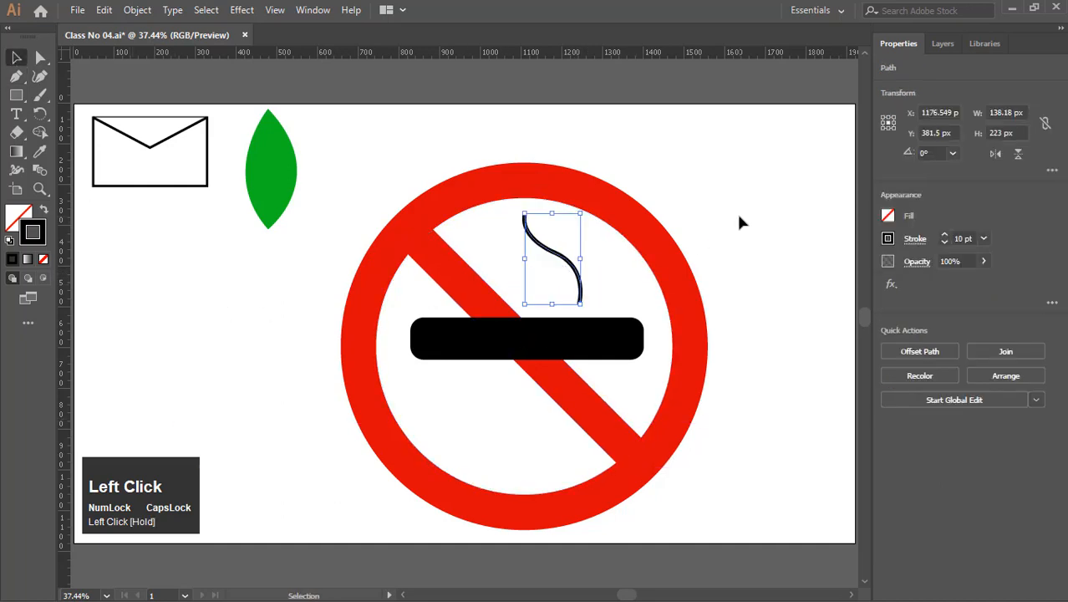
left_click(739, 219)
left_click(568, 262)
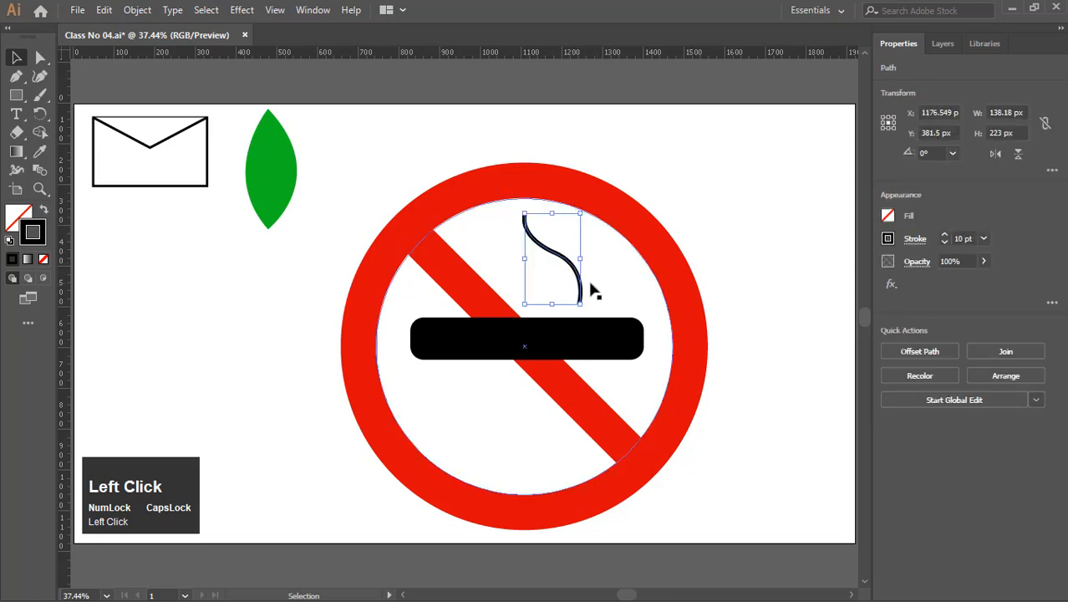
Step: Draw a second open smoke curve with the Pen tool to the right of the first, rising from just above the black bar
left_click(15, 76)
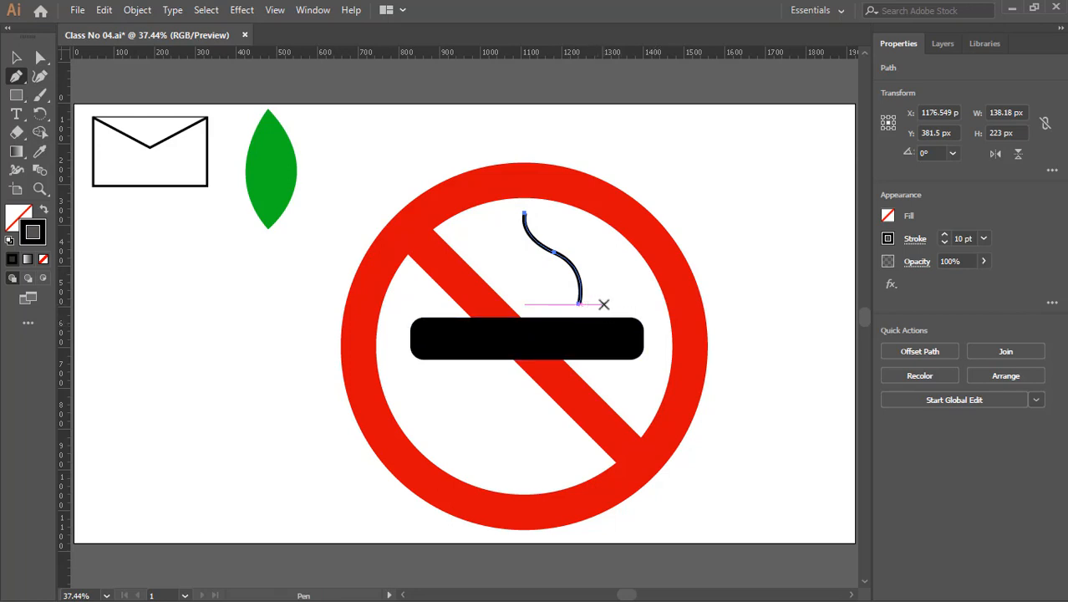
mouse_move(604, 304)
left_mouse_down()
mouse_move(614, 302)
mouse_move(617, 248)
mouse_move(603, 239)
mouse_move(623, 251)
mouse_move(589, 214)
mouse_move(508, 217)
mouse_move(615, 245)
mouse_move(501, 232)
mouse_move(512, 223)
left_mouse_up()
left_click(604, 245)
key("Escape")
left_click(43, 58)
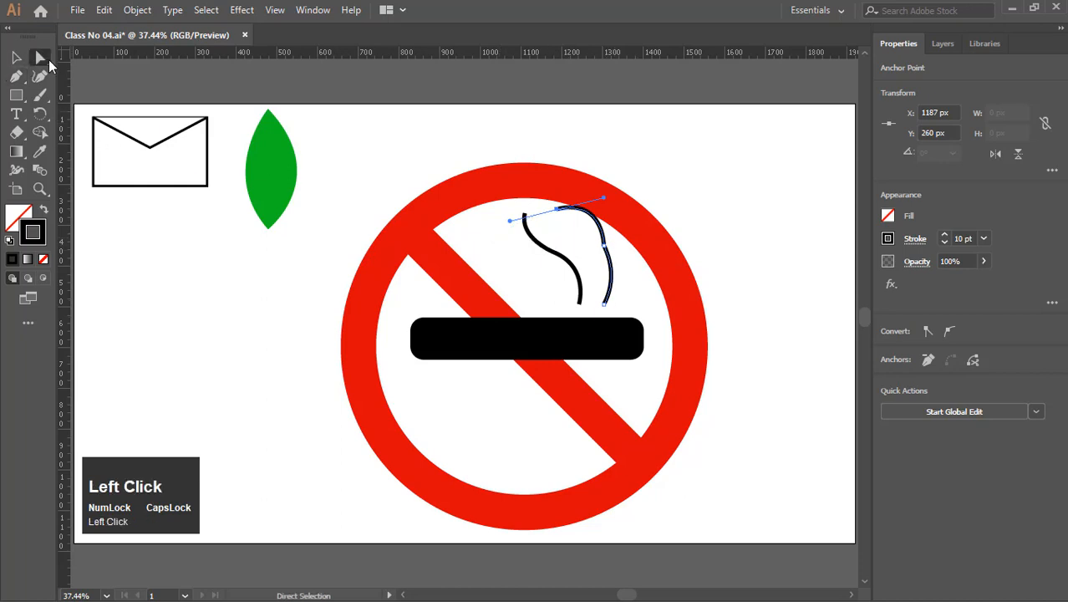
Step: Shift the second smoke curve's top and middle anchor points slightly left with Direct Selection
left_click_drag(604, 246, 541, 208)
left_click(633, 220)
key("ctrl+z")
left_click(661, 204)
left_click(743, 231)
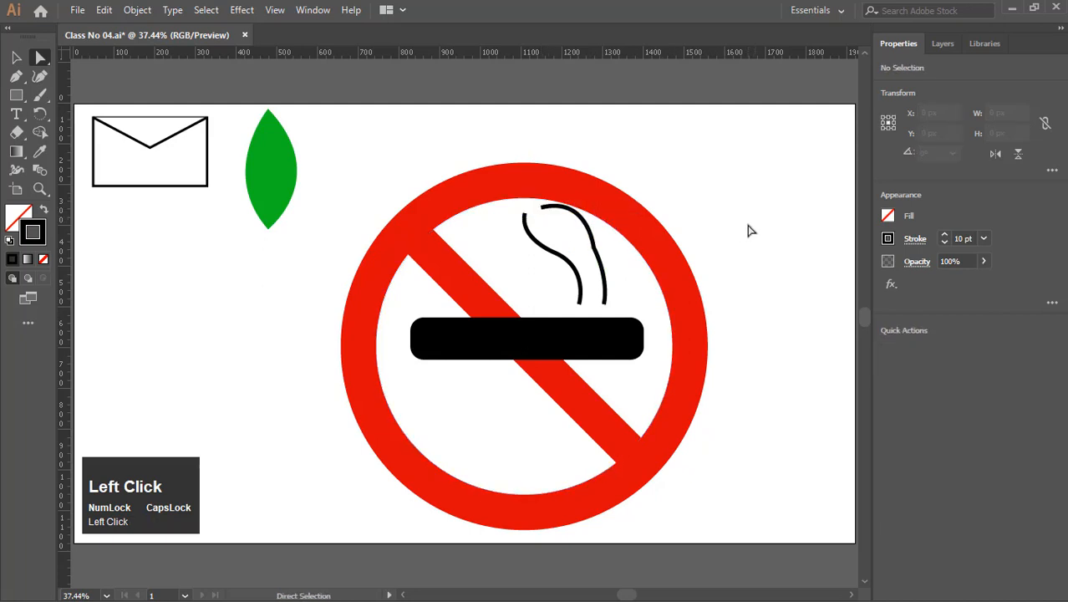
Step: Reshape the second smoke curve's lower half by moving its middle anchor left and placing its bottom anchor at about X 1306, Y 493 px
left_click_drag(592, 247, 585, 249)
left_click_drag(604, 303, 627, 271)
left_click(791, 258)
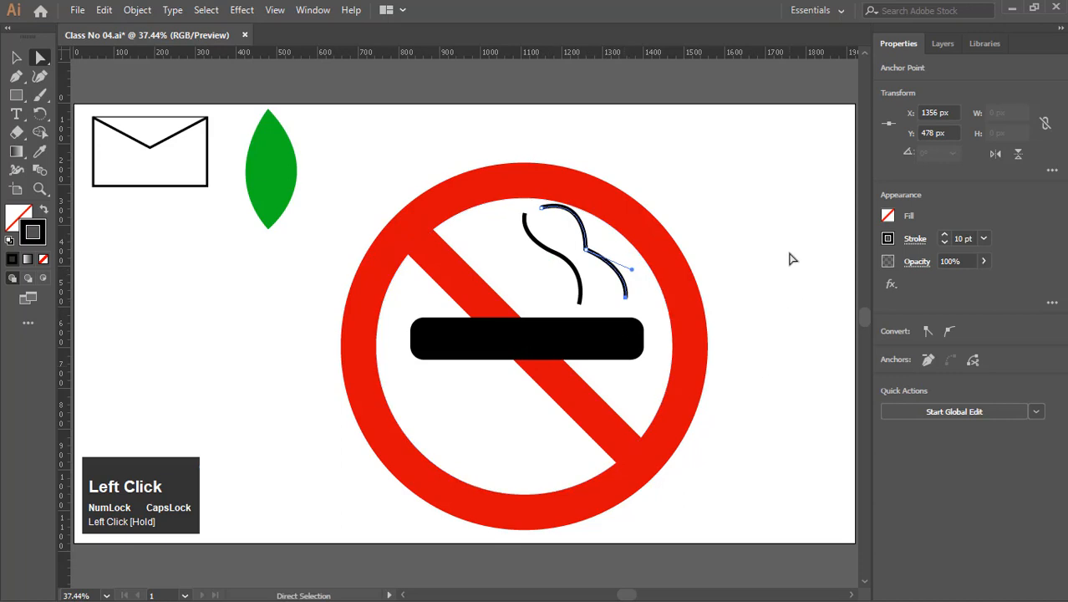
left_click(626, 299)
left_click_drag(628, 299, 609, 303)
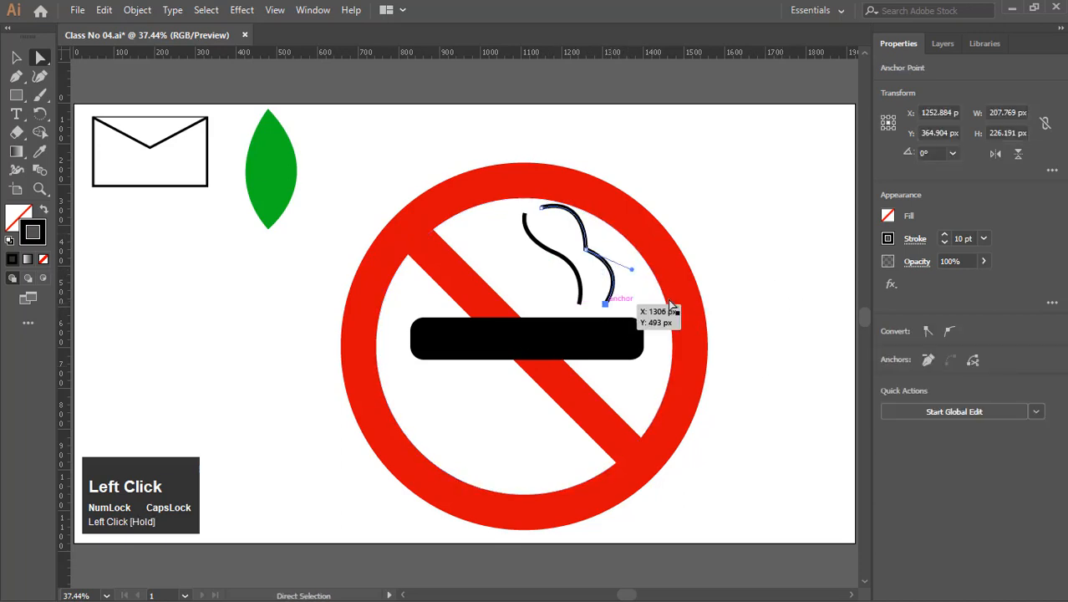
left_click(772, 236)
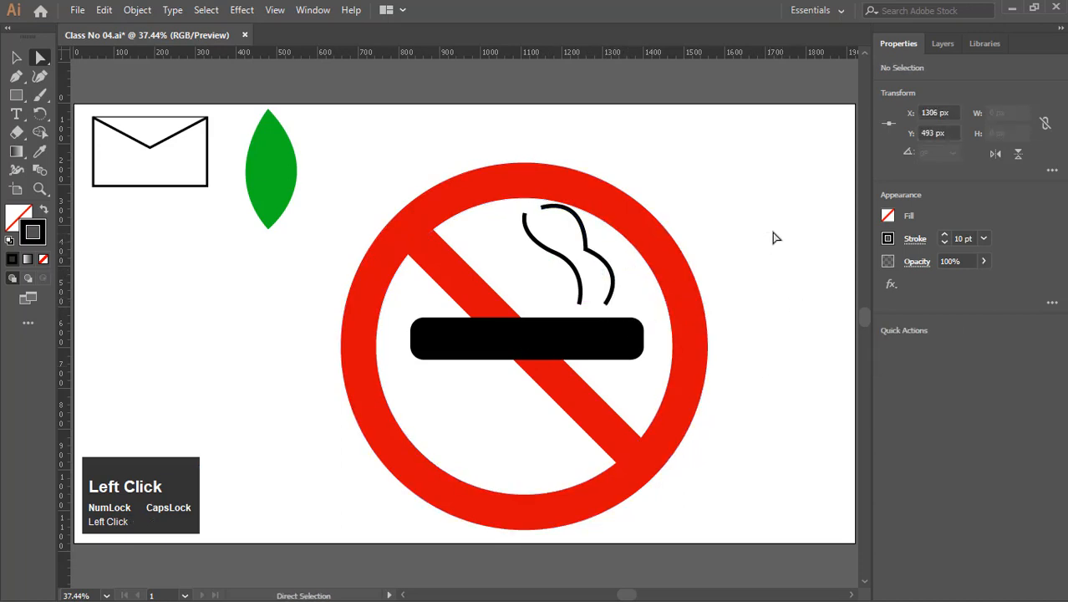
Step: Raise the second smoke curve's top anchor to about X 1149, Y 235 px and deselect the curve
left_click(542, 208)
left_click_drag(542, 206, 603, 207)
left_click(705, 184)
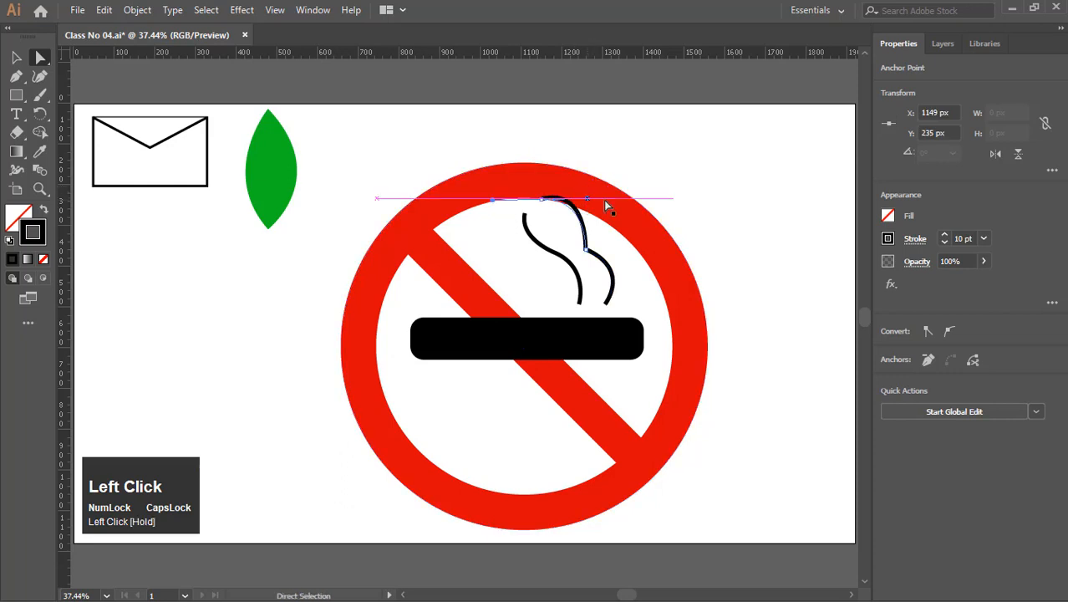
left_click(739, 219)
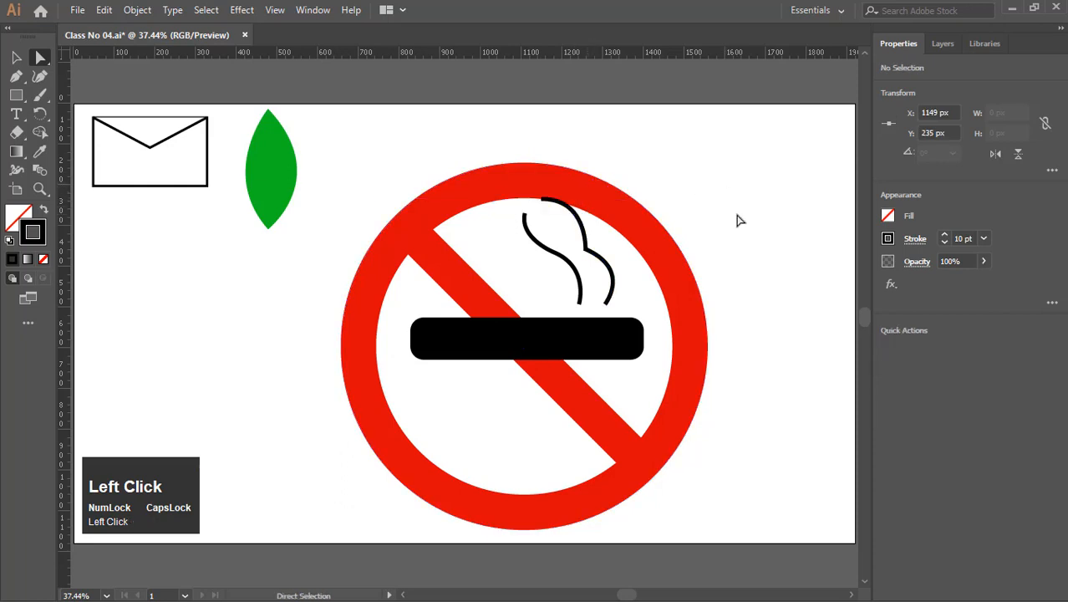
Step: Move the first smoke curve slightly right, closer to the second one, and group the two curves
left_click(15, 56)
left_click(143, 148)
left_click(600, 261)
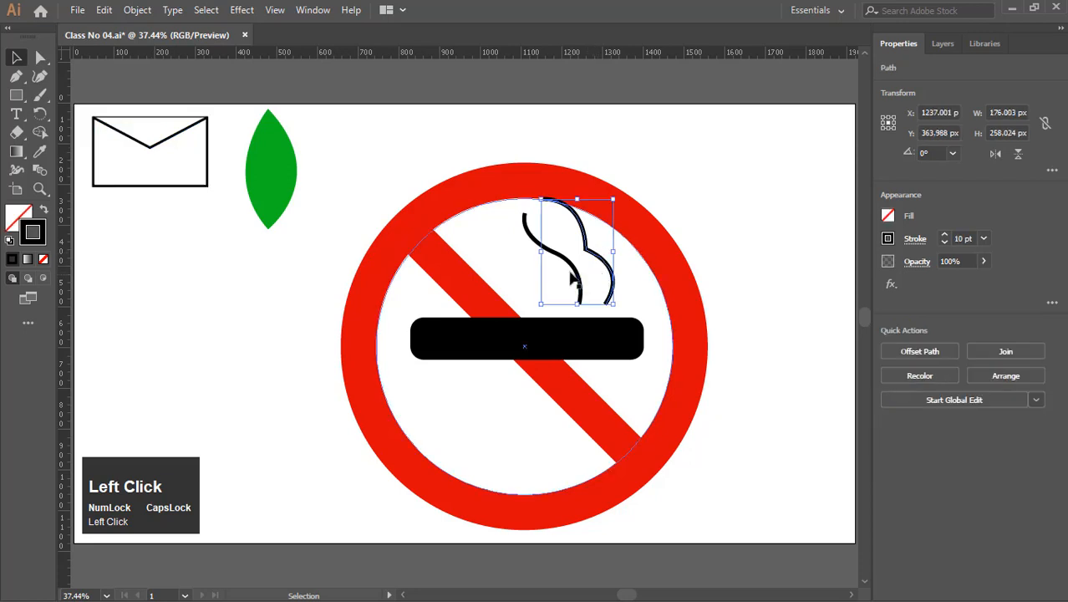
left_click_drag(532, 241, 540, 243)
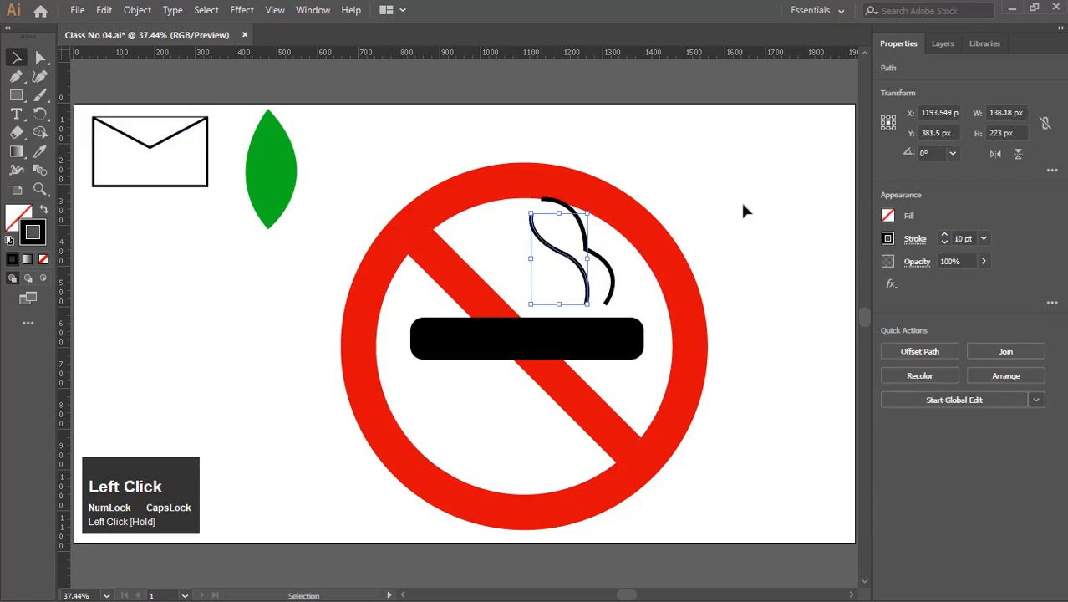
left_click(610, 285, "shift")
key("ctrl+g")
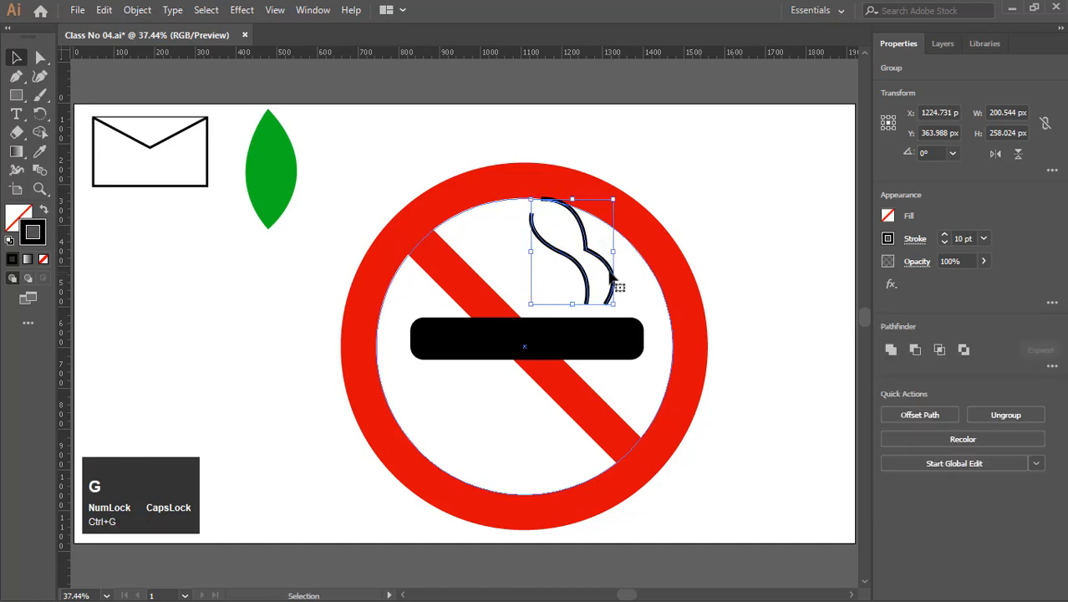
Step: Move the smoke group right and down toward the black bar and scale it proportionally to about 189 × 243 px
left_click_drag(613, 281, 628, 287)
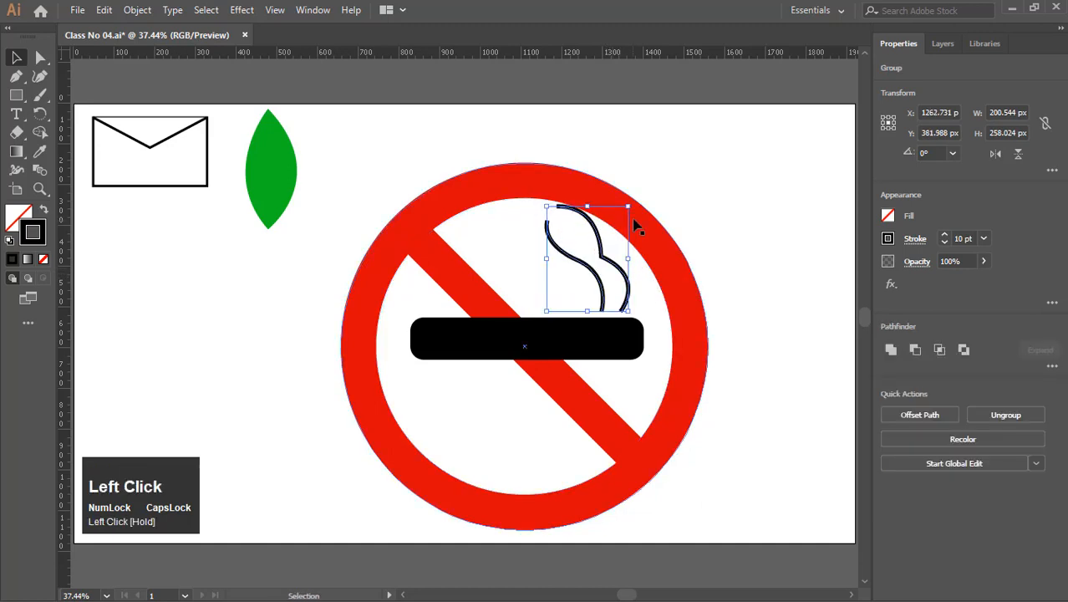
left_click_drag(630, 204, 623, 213)
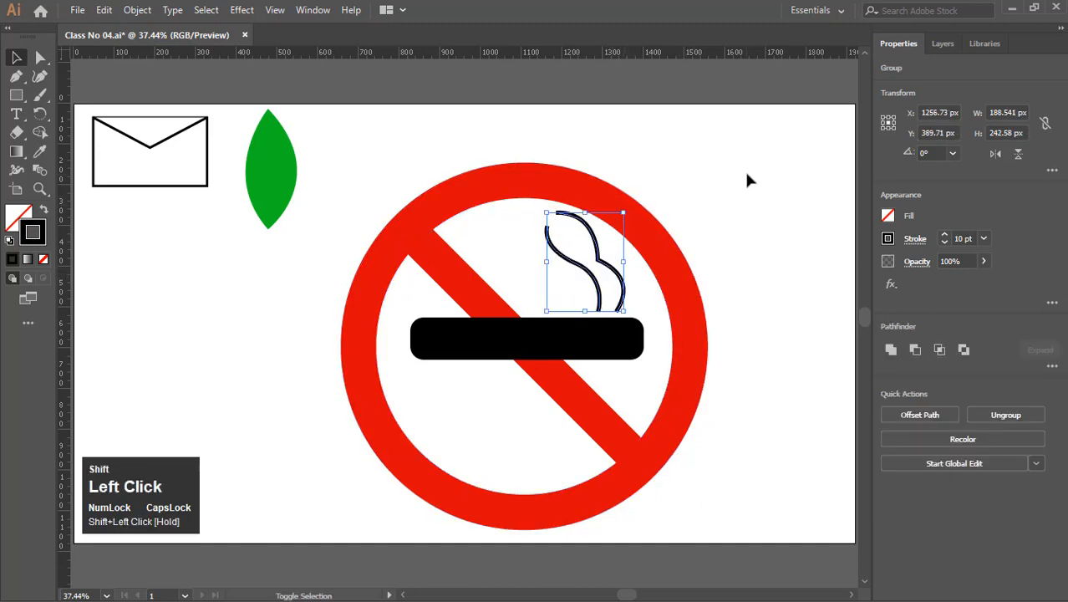
left_click(772, 213)
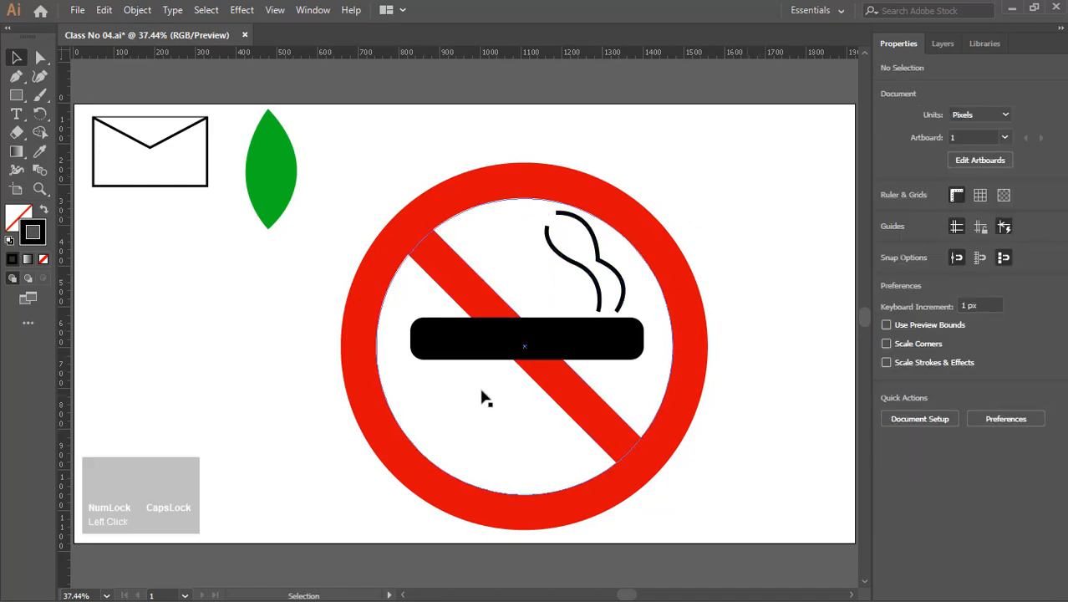
Step: Draw a closed diagonal strip across the black bar with the Pen tool, along the lower-left edge of the red slash
left_click(17, 76)
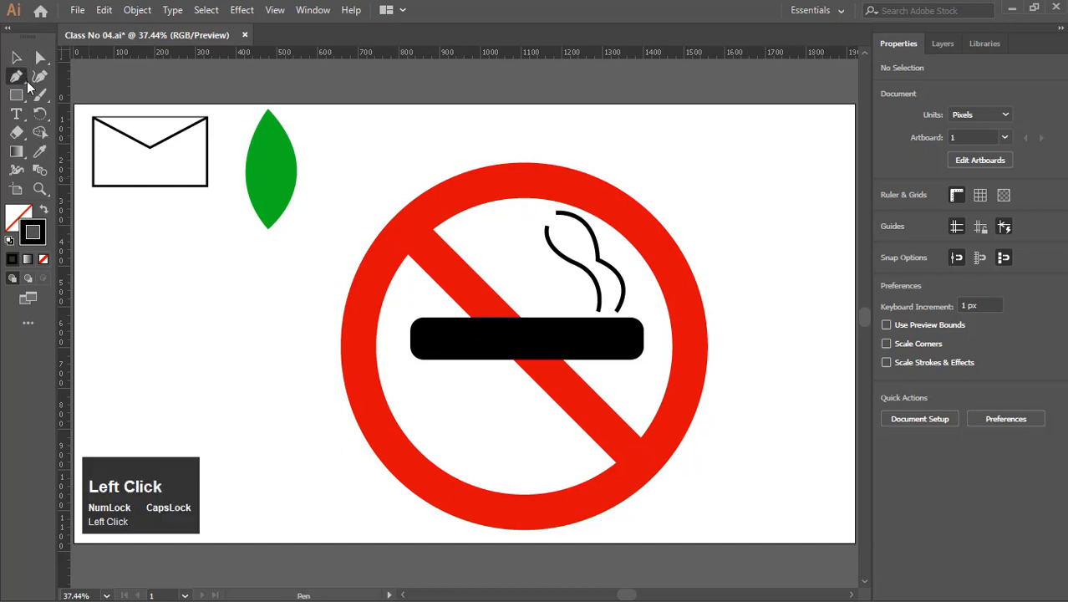
left_click(457, 311)
left_click_drag(507, 355, 534, 441)
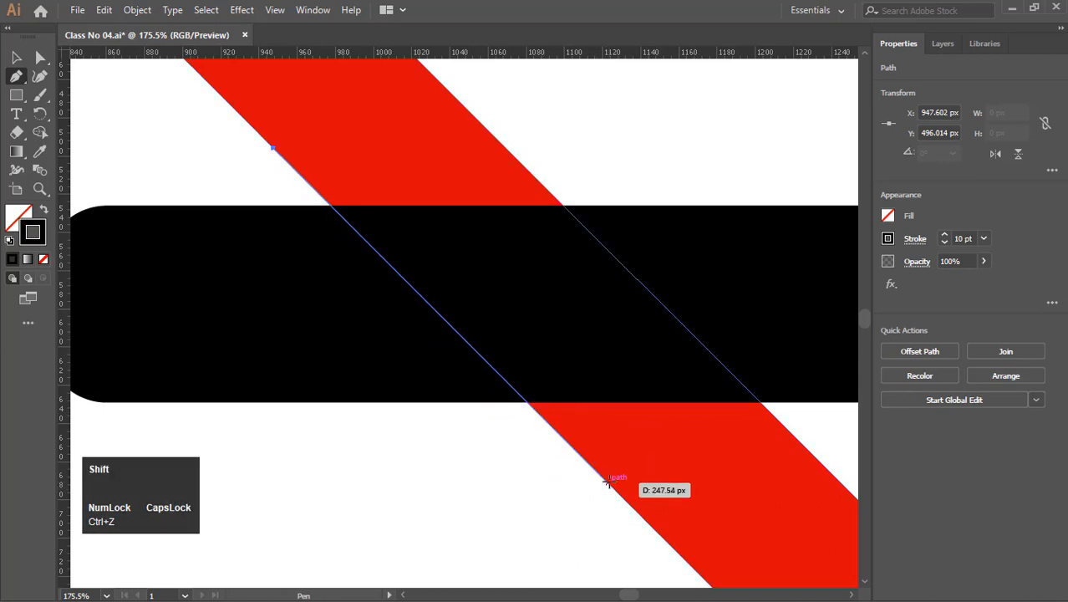
left_click(609, 483, "shift")
left_click(547, 514, "shift")
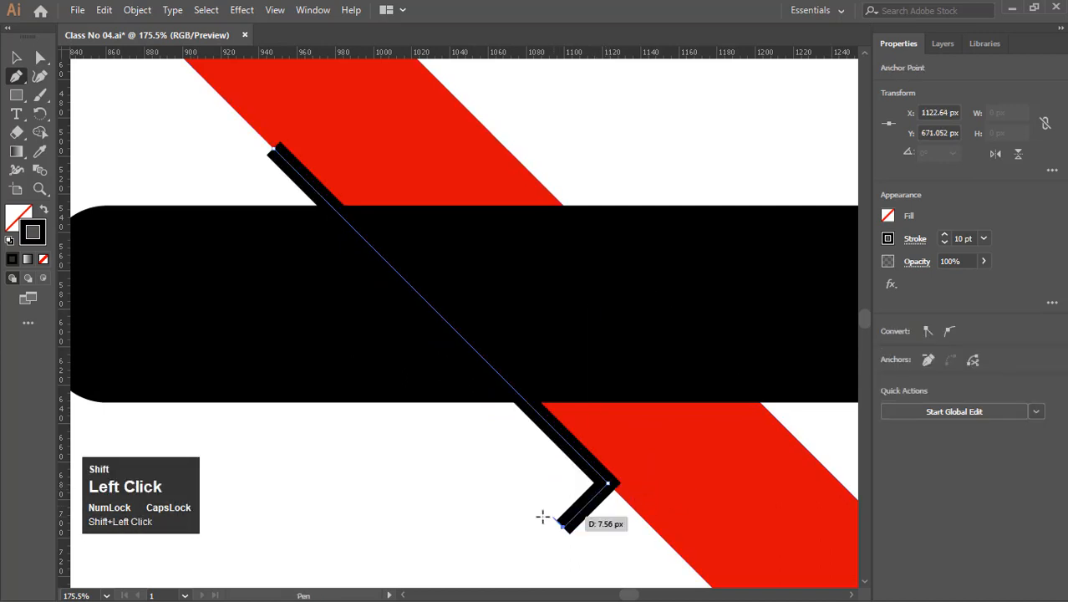
left_click(224, 191, "shift")
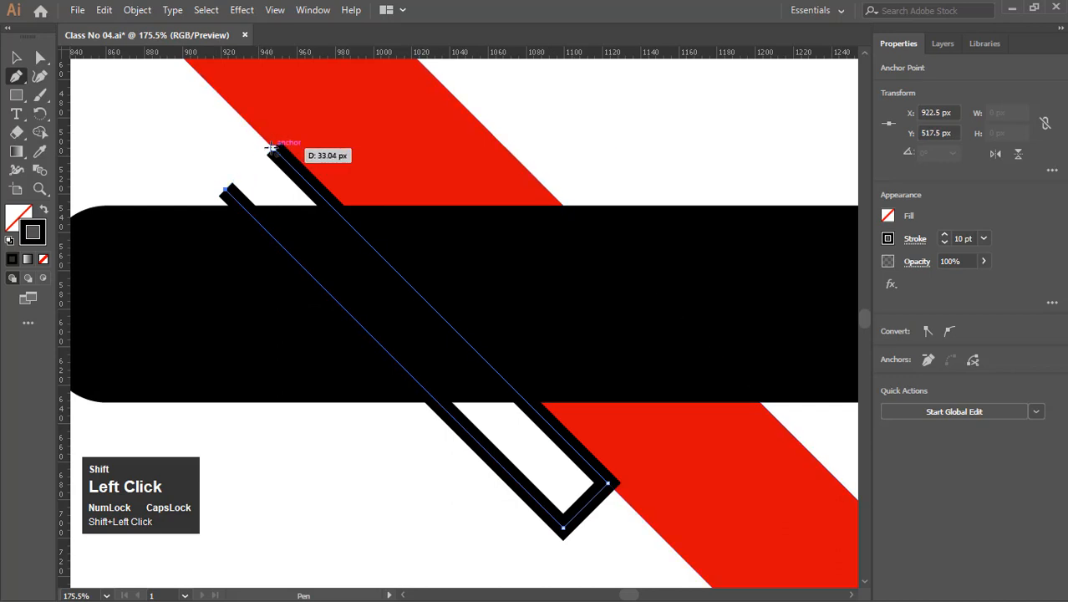
left_click(270, 148, "shift")
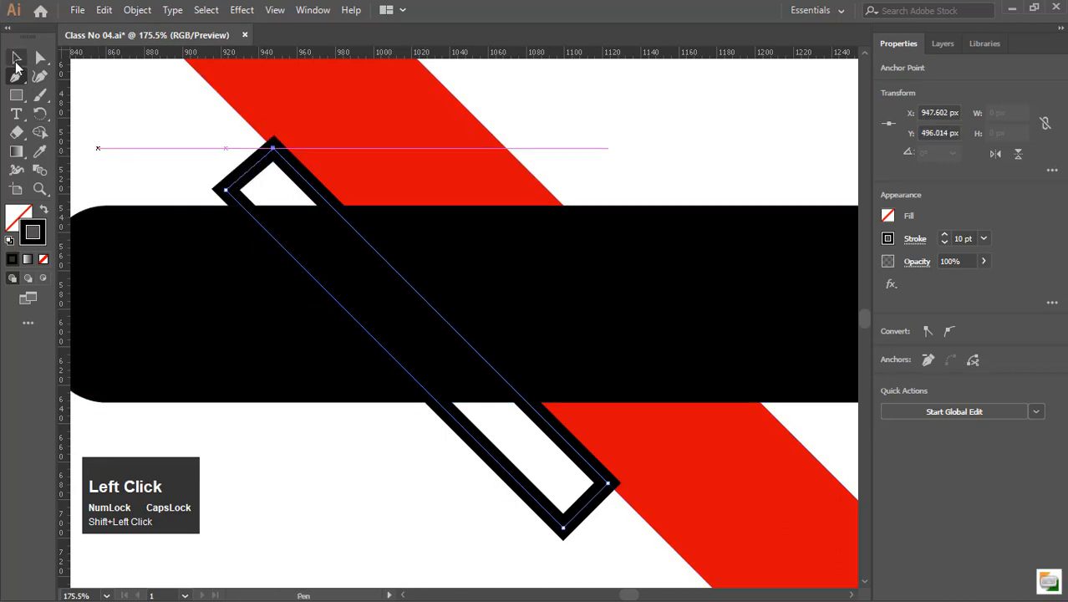
Step: Fill the diagonal strip with white (FFFFFF) and remove its stroke
left_click(16, 59)
left_click(25, 218)
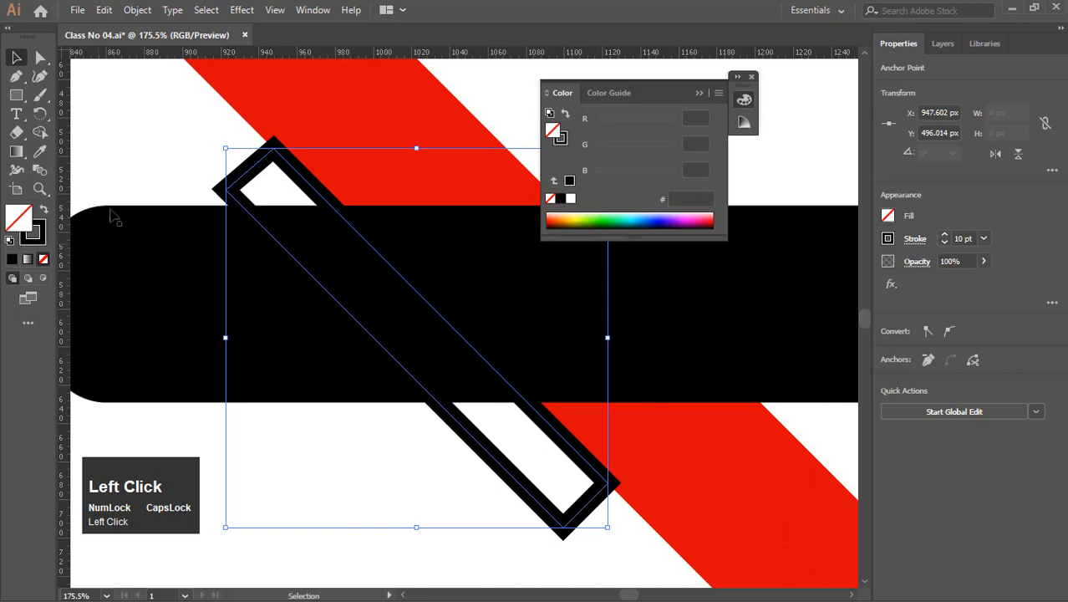
left_click(571, 198)
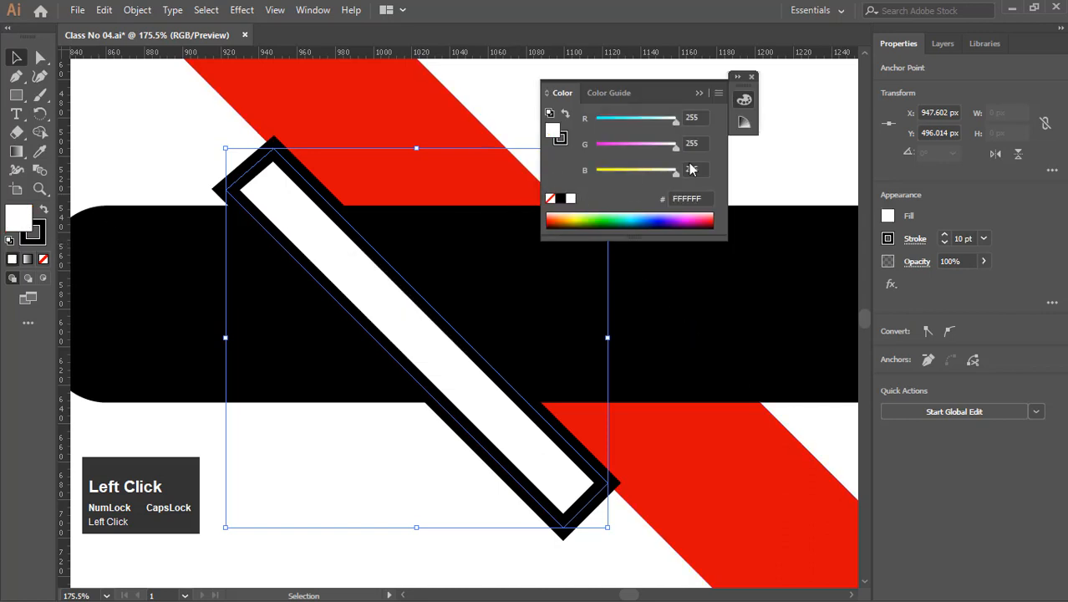
left_click(751, 76)
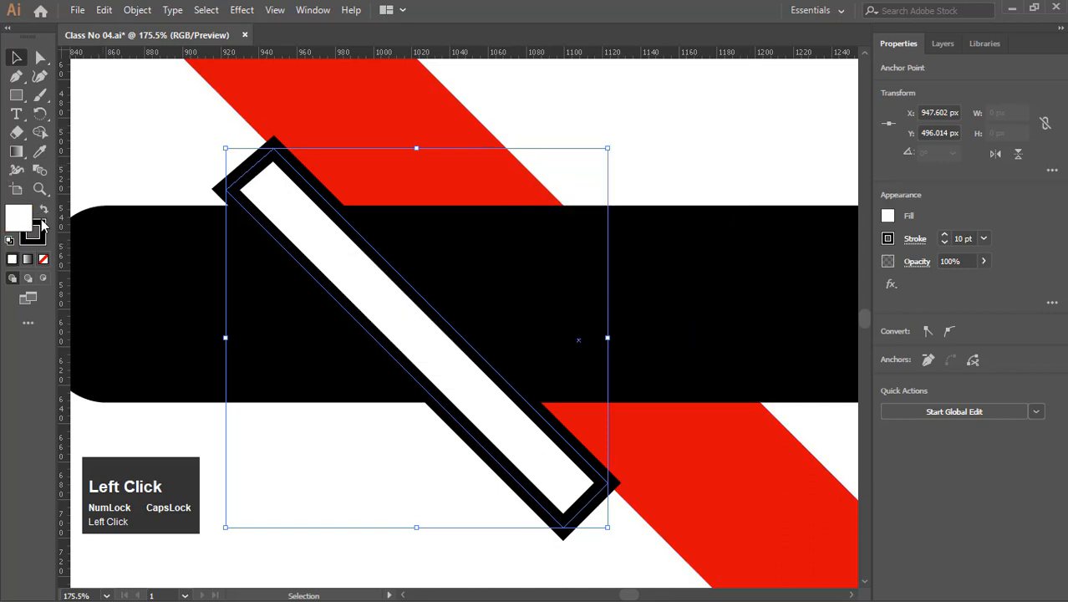
left_click(41, 227)
left_click(43, 258)
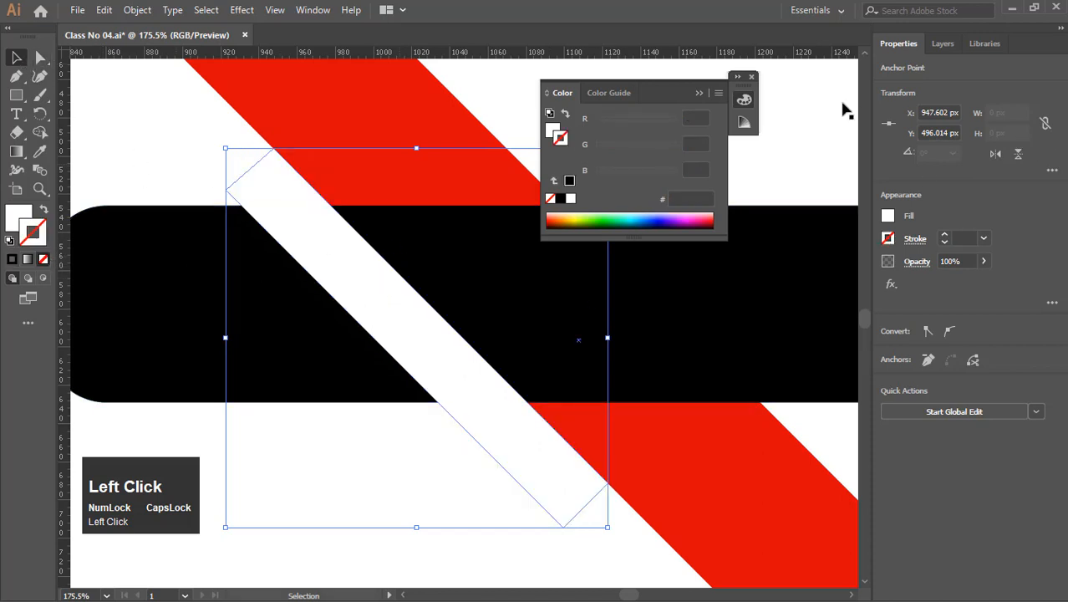
left_click(752, 76)
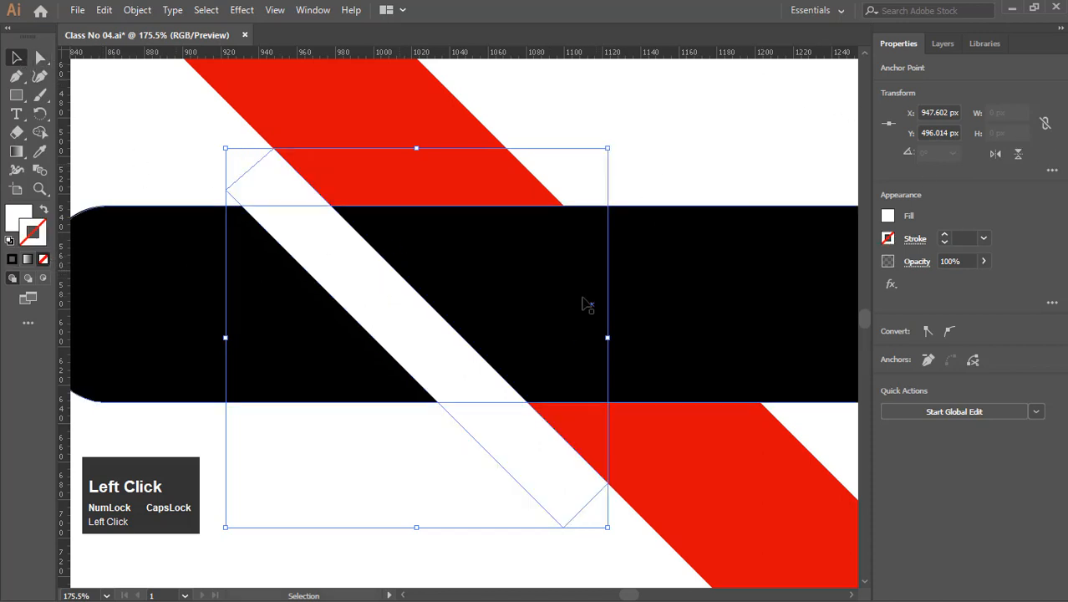
Step: Duplicate the white strip onto the upper-right edge of the red slash, then fit the artboard in view with nothing selected
left_click_drag(406, 349, 650, 274)
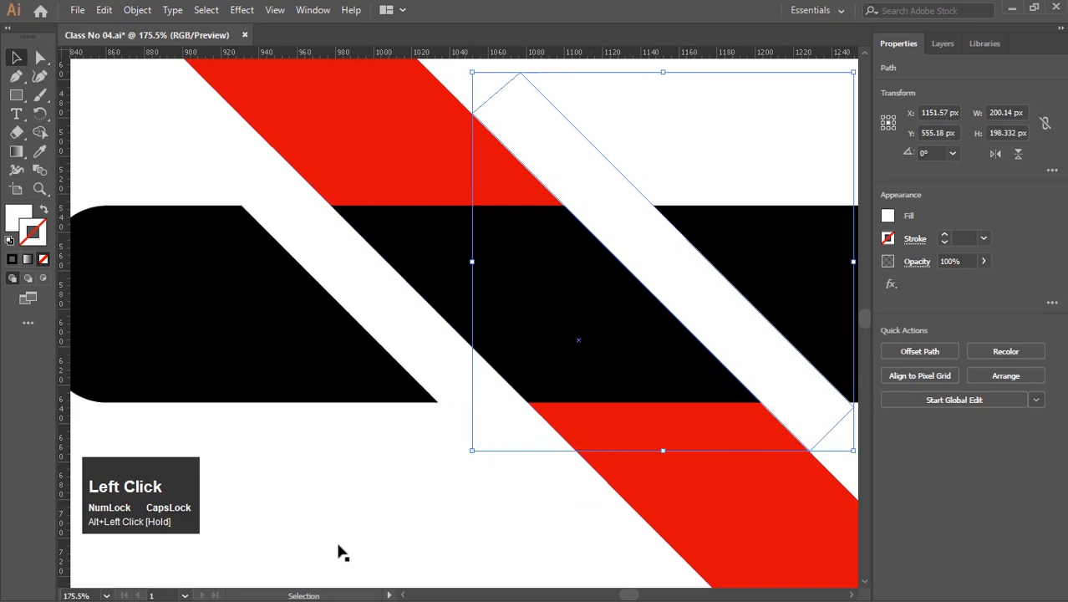
left_click(376, 499)
key("ctrl")
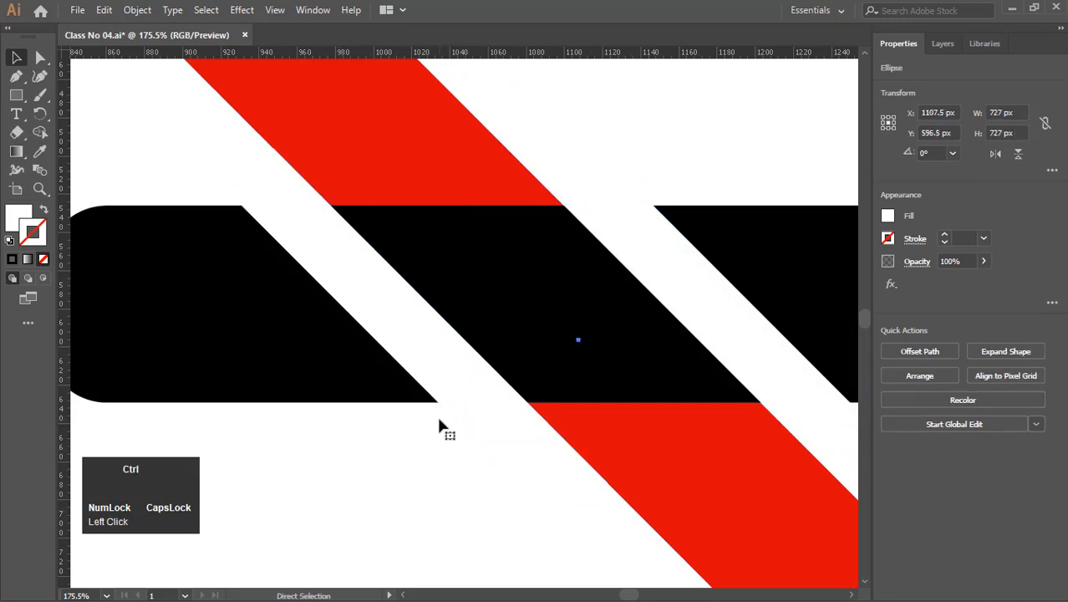
key("ctrl+0")
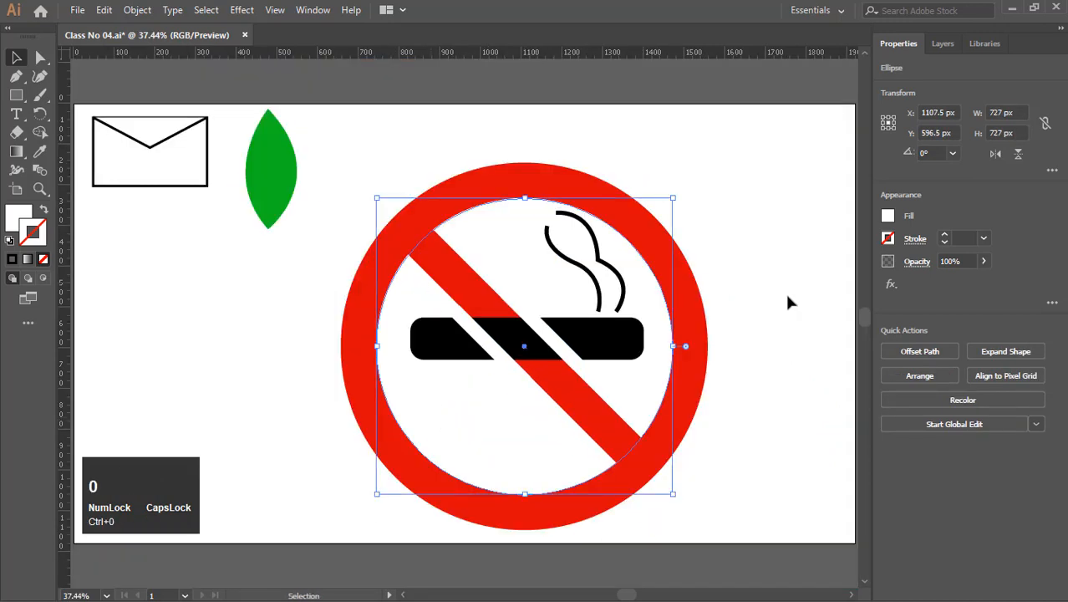
left_click(743, 297)
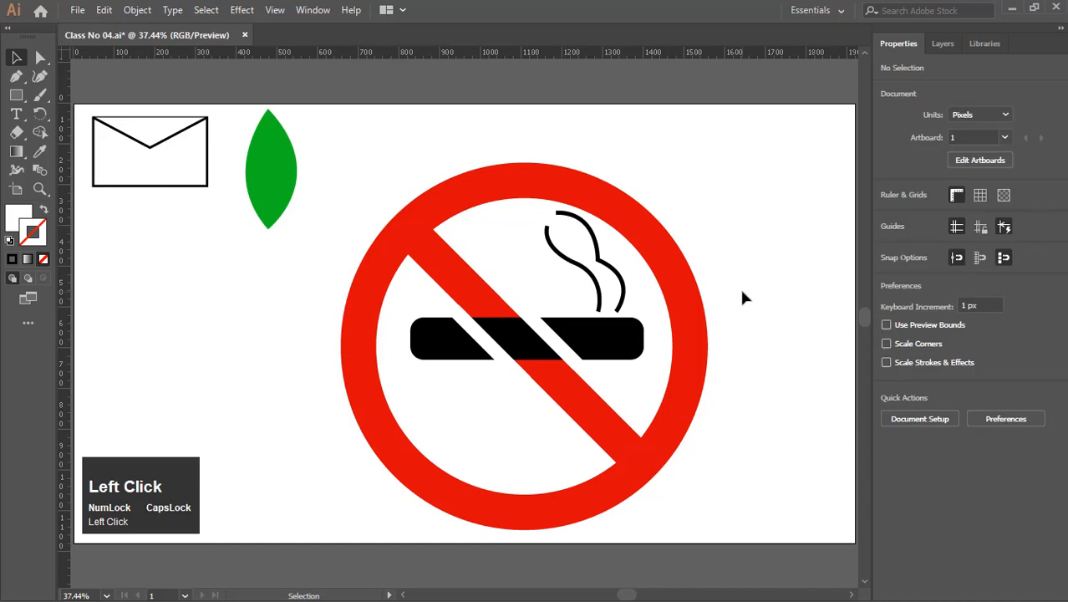
Step: Send the black bar backward so it sits behind the red slash, and deselect it
left_click(640, 356)
left_click(751, 377)
left_click(604, 358)
right_click(604, 357)
mouse_move(716, 270)
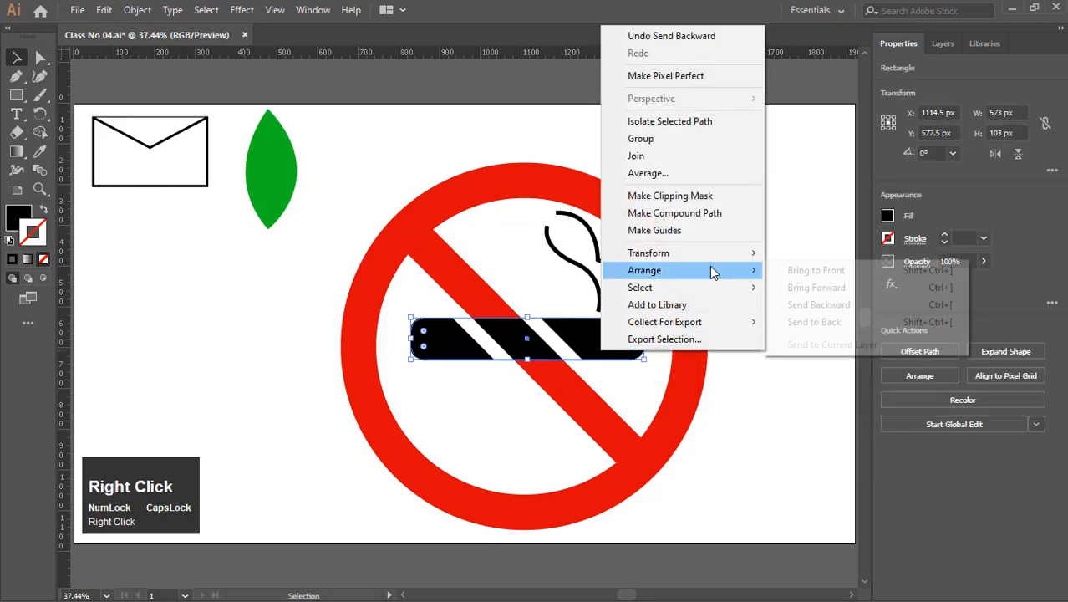
left_click(836, 304)
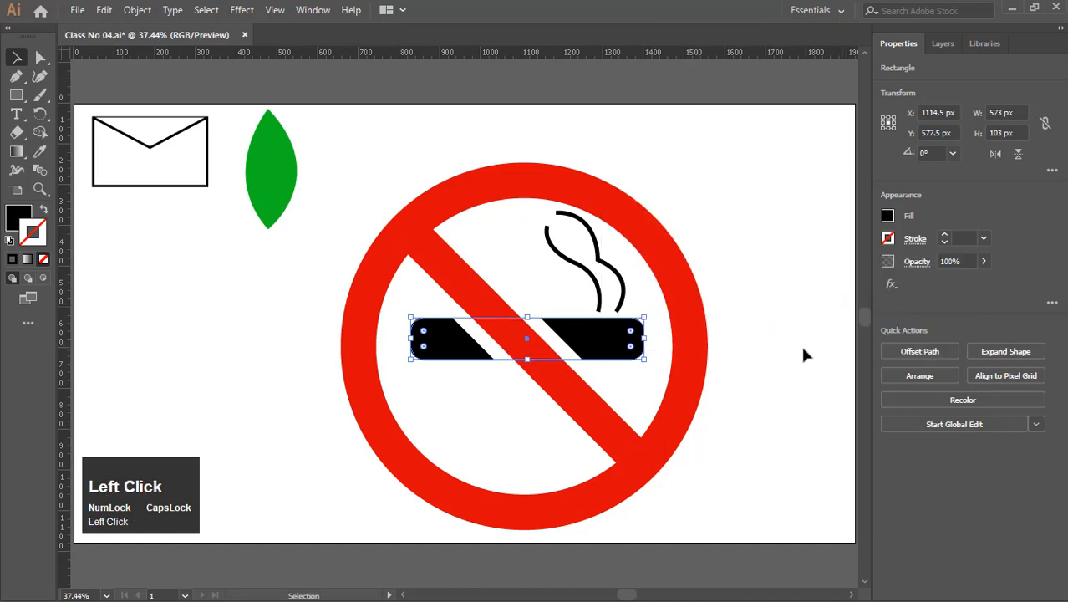
left_click(718, 483)
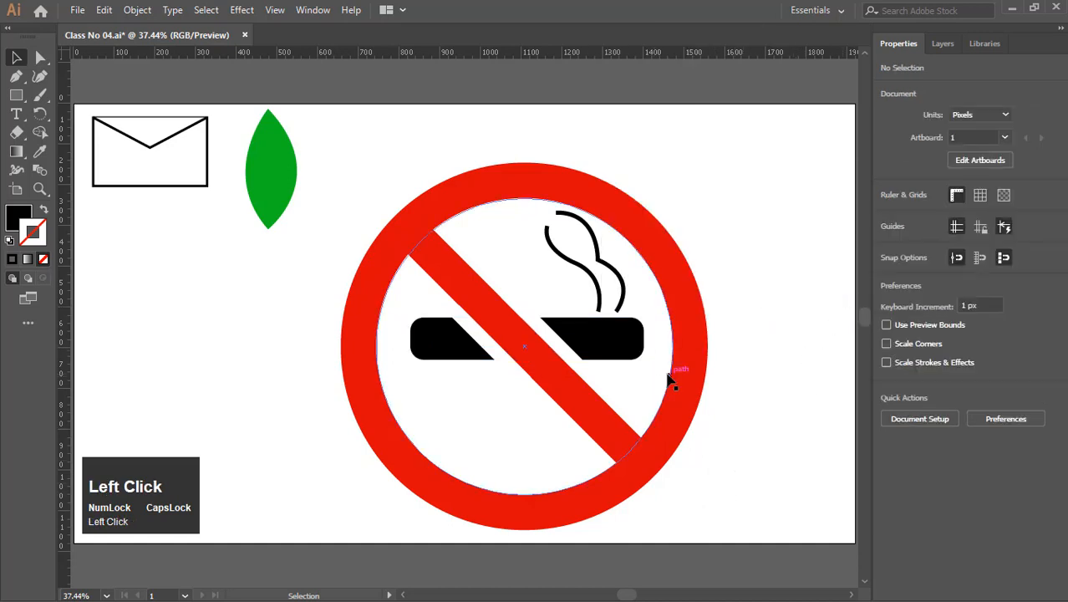
Step: Draw a narrow vertical rectangle of about 9 × 126 px across the black bar near its rounded right end
key("z")
left_click_drag(550, 289, 656, 393)
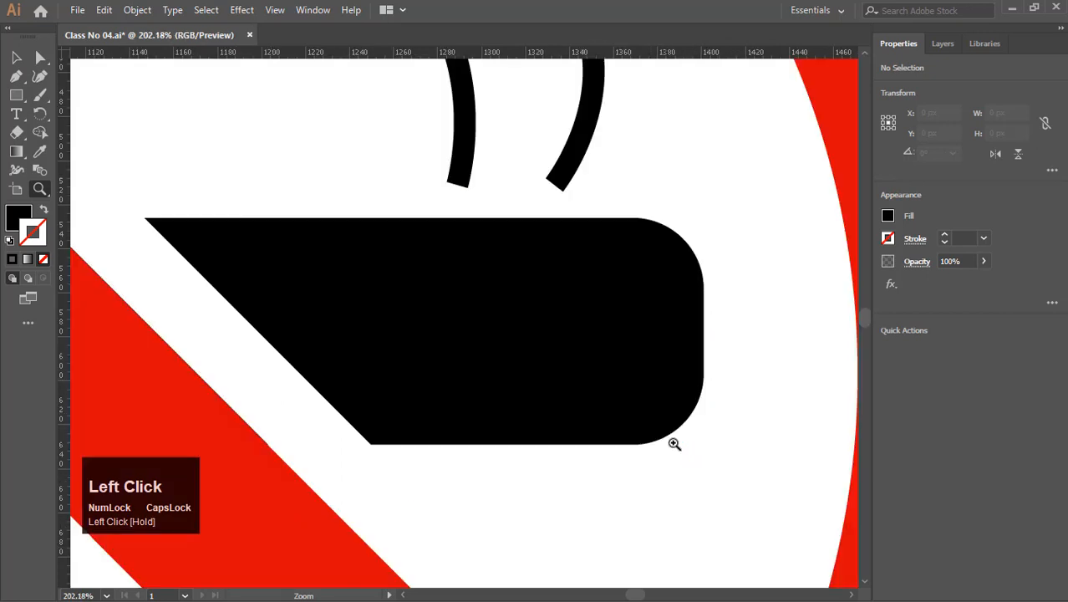
left_click(18, 94)
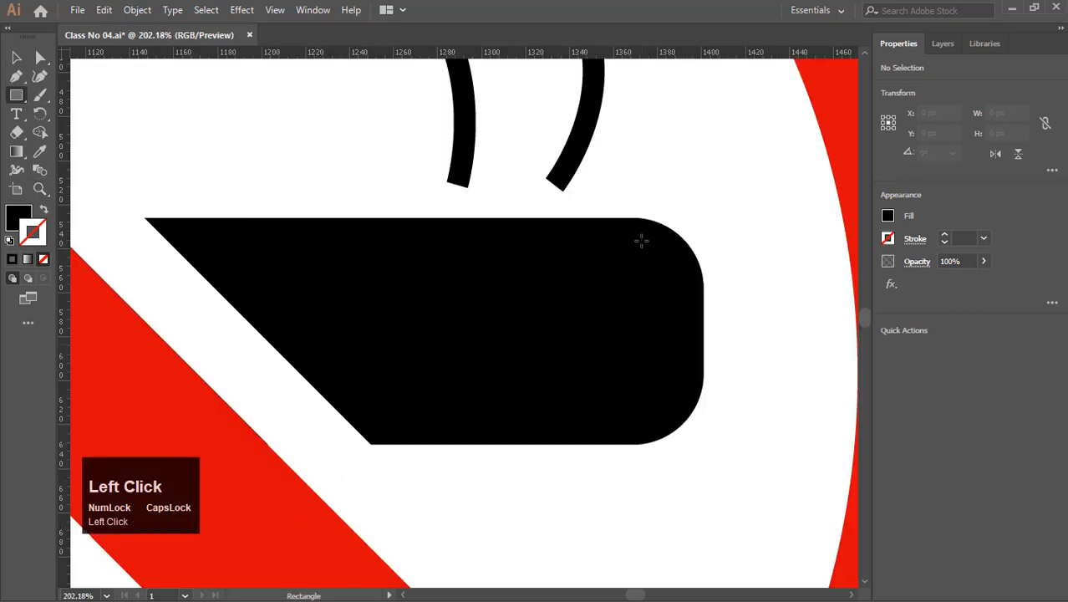
left_click_drag(614, 201, 633, 477)
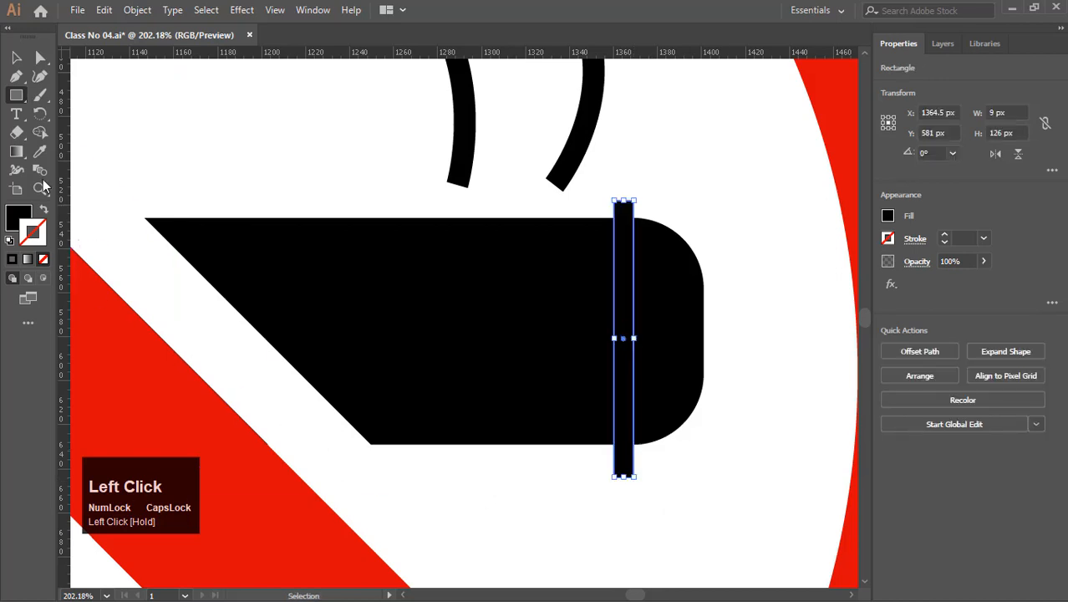
Step: Fill the narrow vertical rectangle with white and switch to the Selection tool
left_click(25, 216)
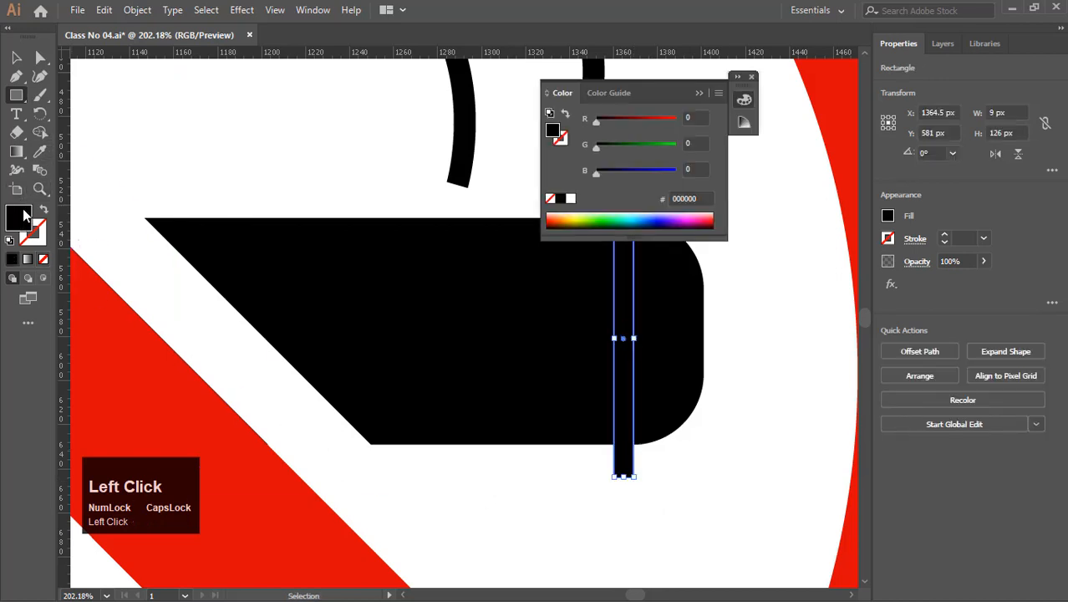
left_click(570, 198)
left_click(750, 76)
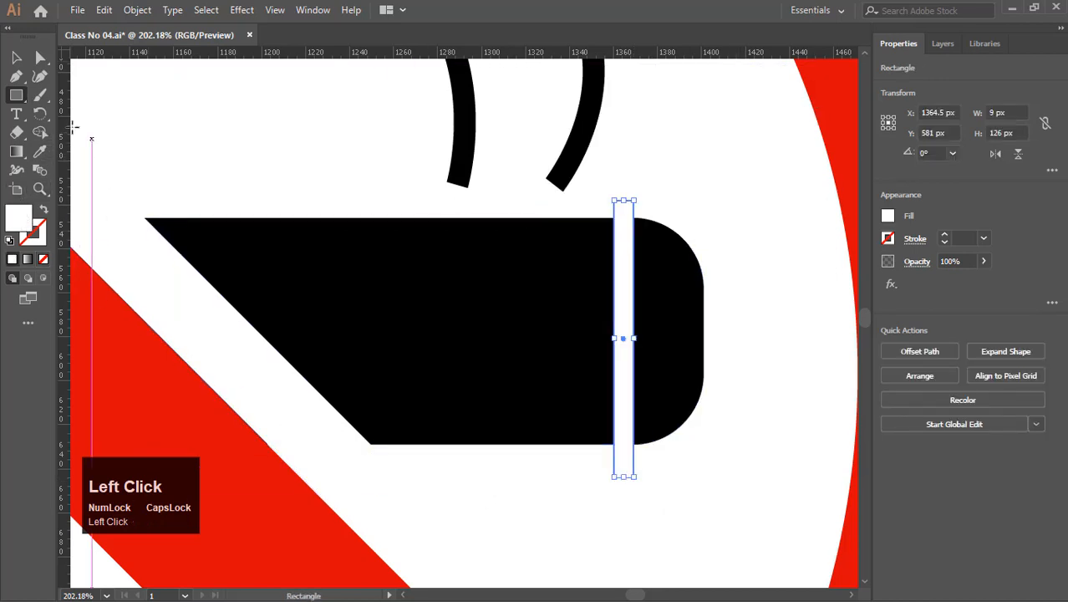
left_click(16, 57)
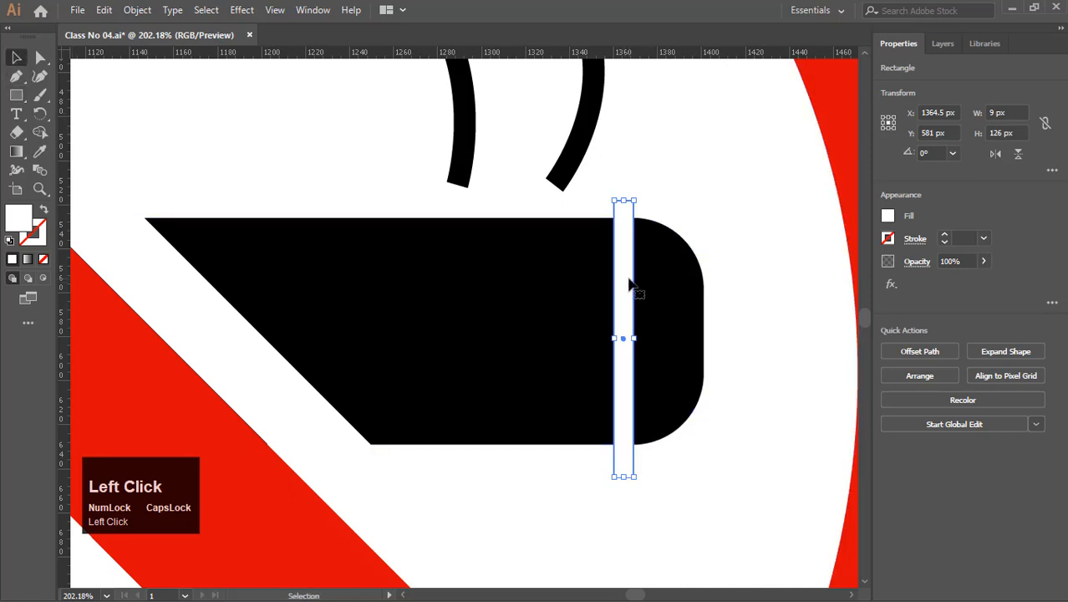
Step: Duplicate the white strip twice leftward across the black bar, with a wider second gap, then fit the artboard in view with nothing selected
left_click_drag(628, 285, 578, 298)
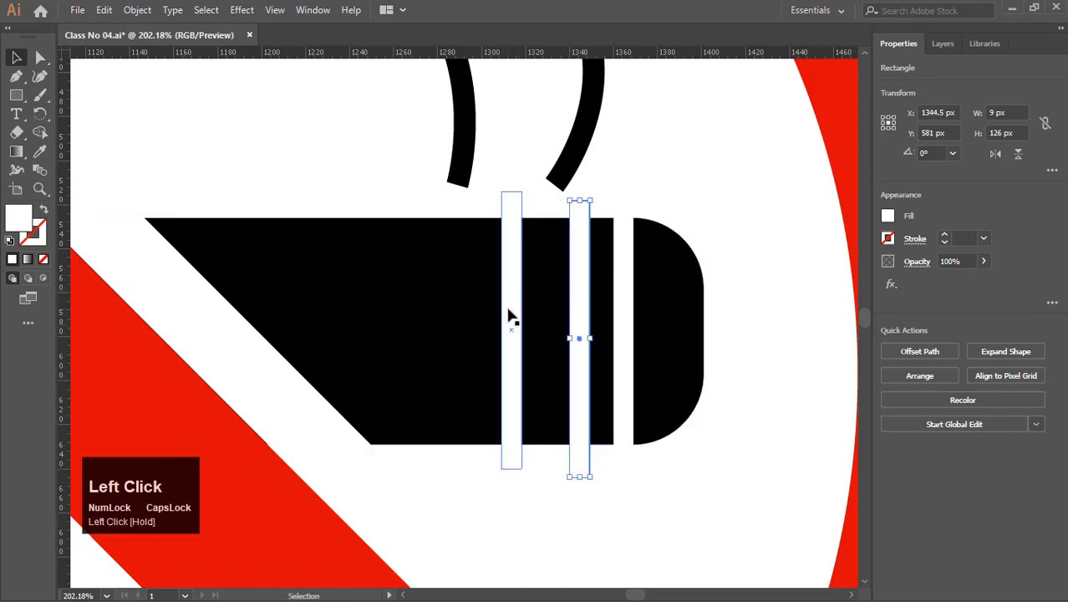
left_click_drag(508, 309, 499, 316)
left_click(802, 376)
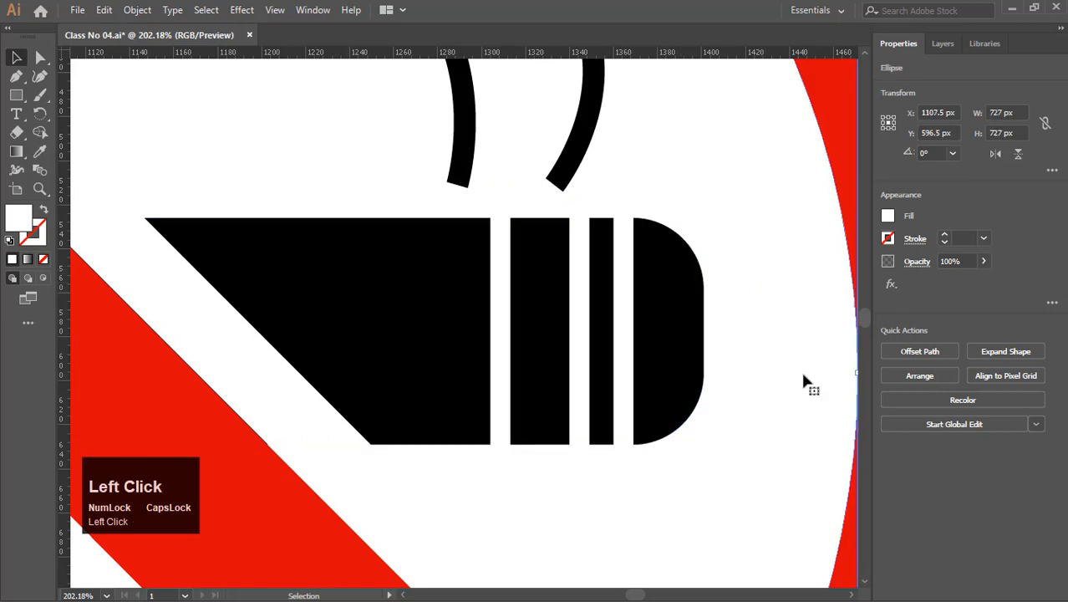
key("ctrl+0")
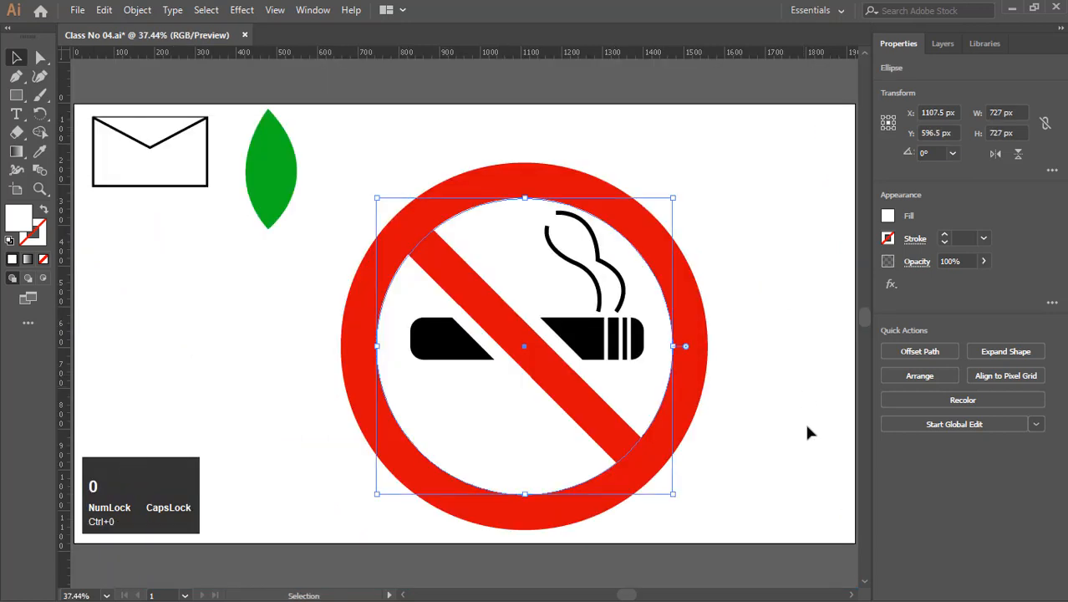
left_click(809, 505)
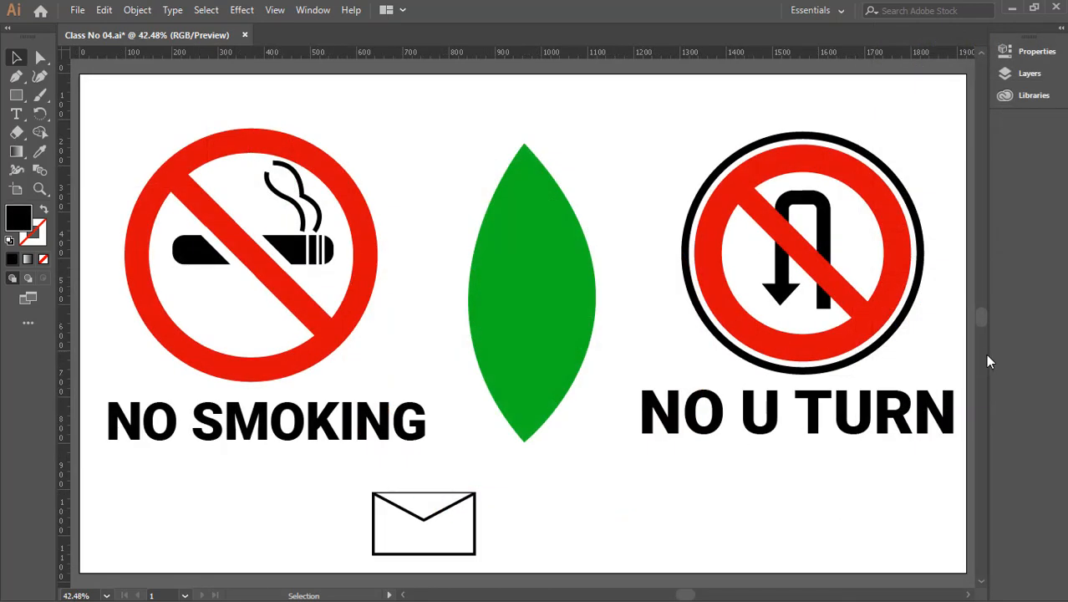
Step: Ungroup the no-smoking sign and its NO SMOKING caption
right_click(281, 374)
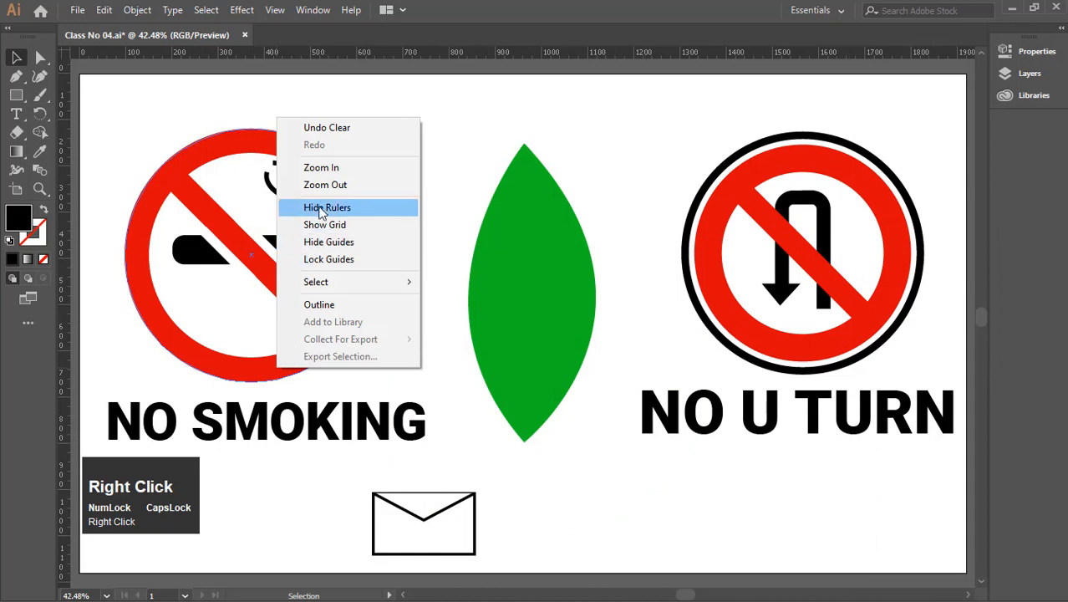
left_click(445, 148)
left_click(358, 216)
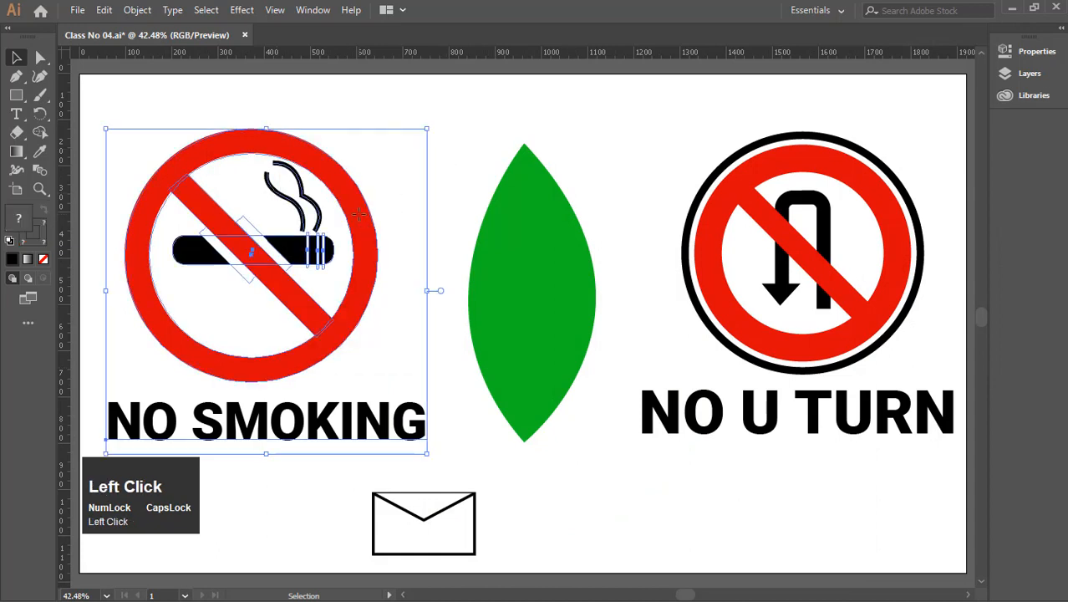
right_click(358, 216)
left_click(376, 345)
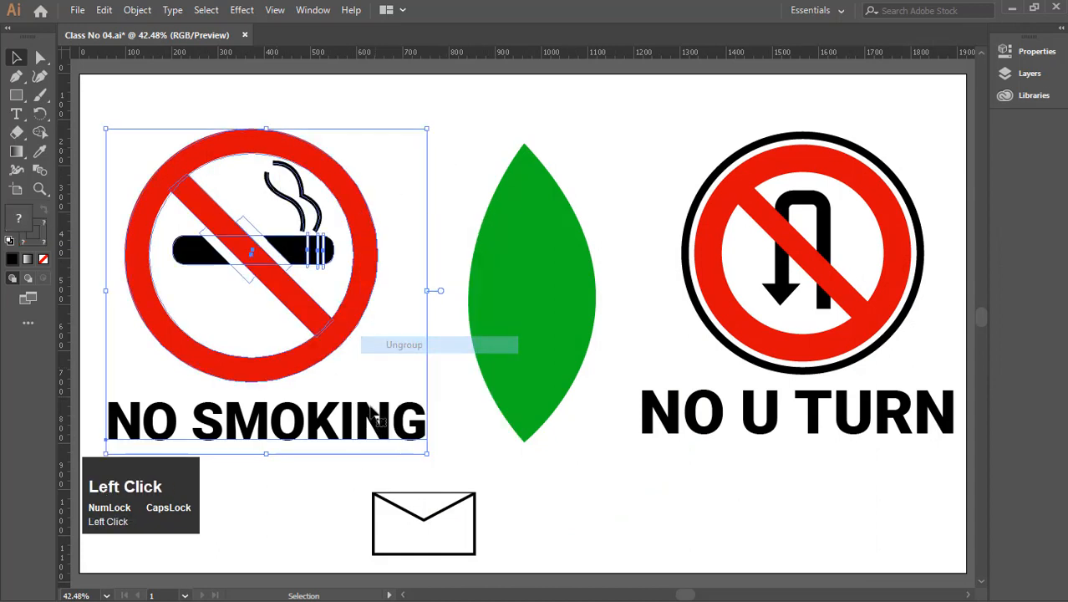
Step: Nudge only the NO SMOKING caption left to centre it beneath the sign, then deselect it
left_click(426, 435)
left_click(421, 428)
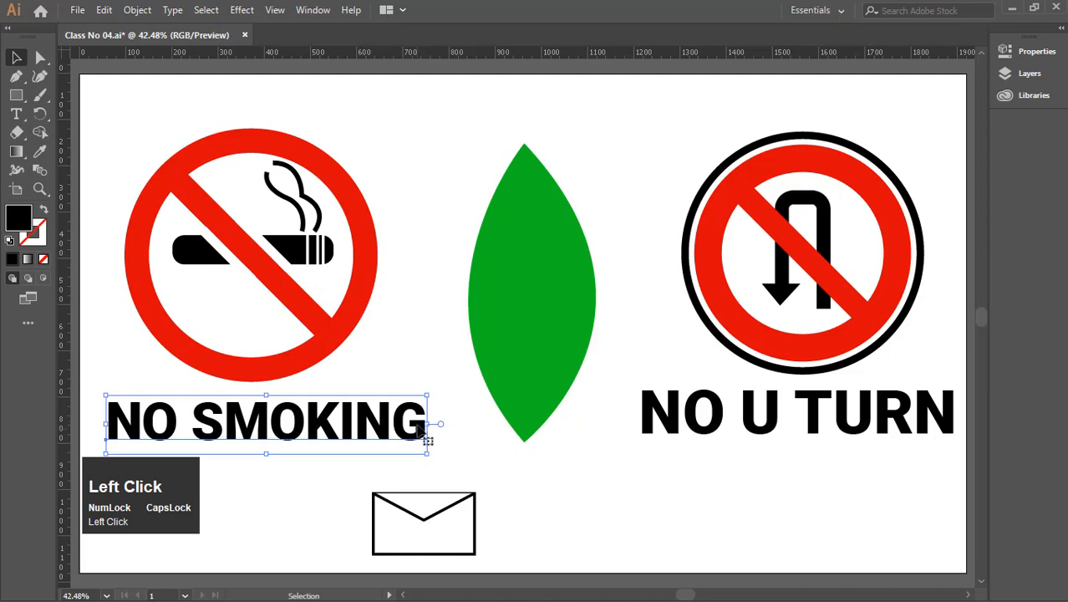
key("Left")
key("Left")
key("Left")
key("Left")
key("Left")
key("Left")
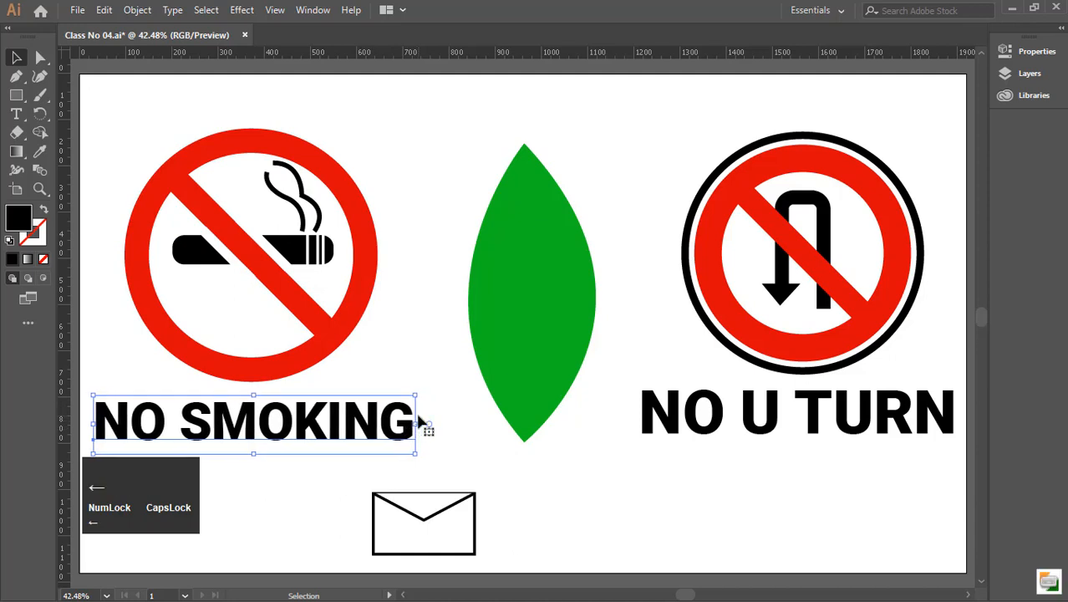
key("Left")
key("Left")
key("Left")
left_click(445, 248)
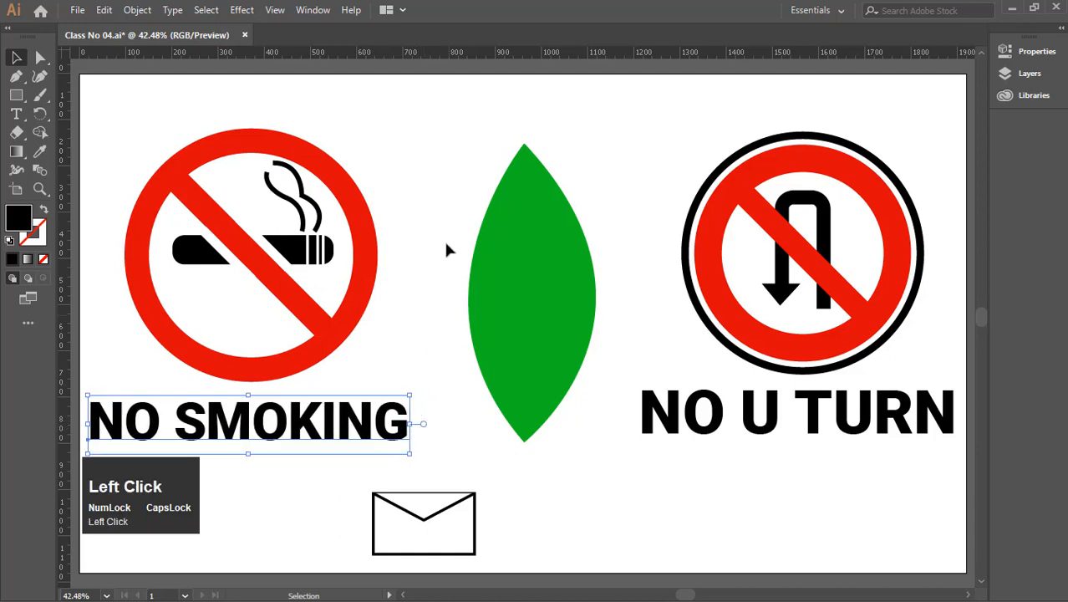